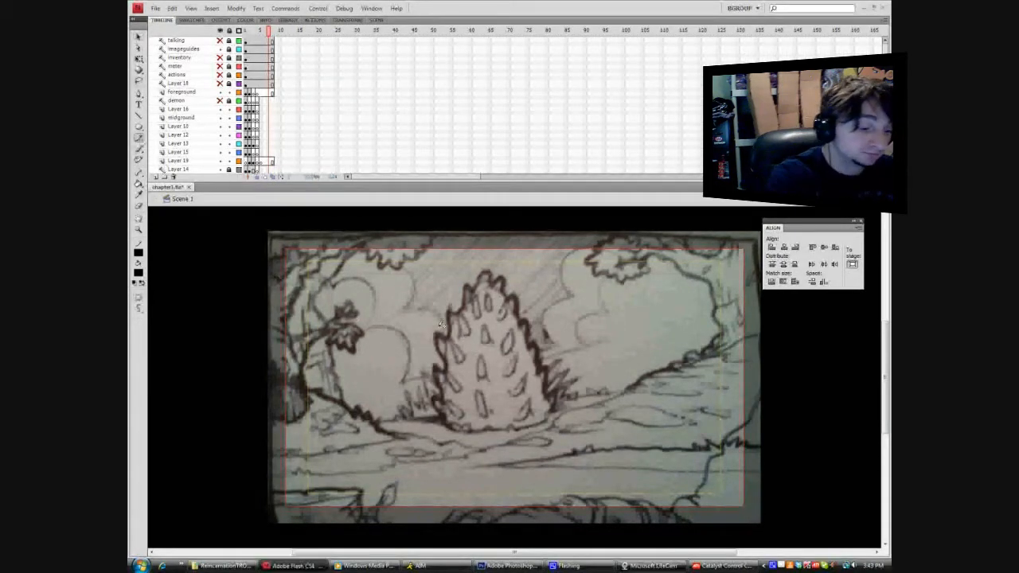
Extend the layers from demon down to Layer 15 by inserting frames at frame 5.
{"action": "left_click", "coordinate": [265, 162]}
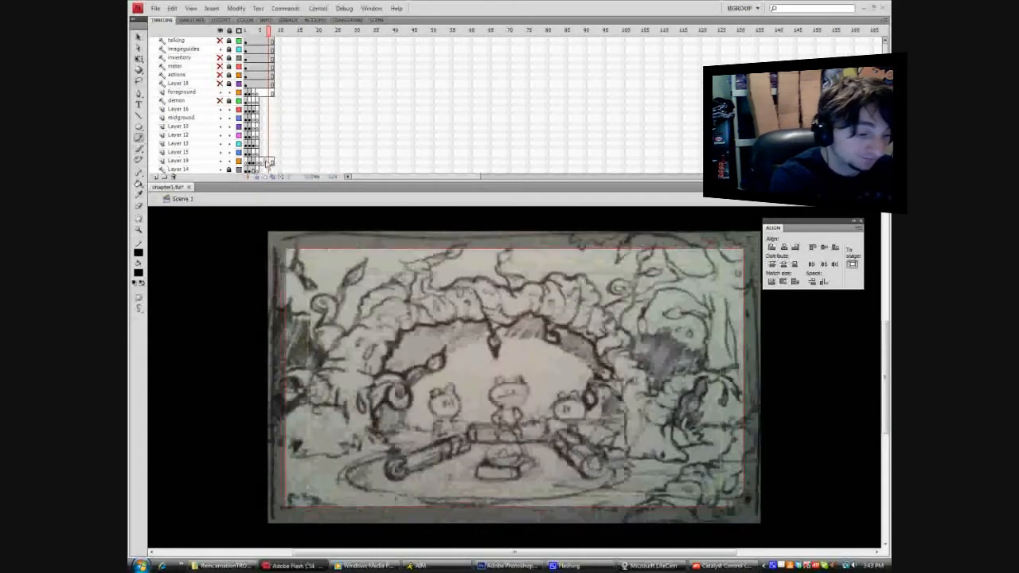
{"action": "scroll", "coordinate": [253, 170], "scroll_direction": "down", "scroll_amount": 1}
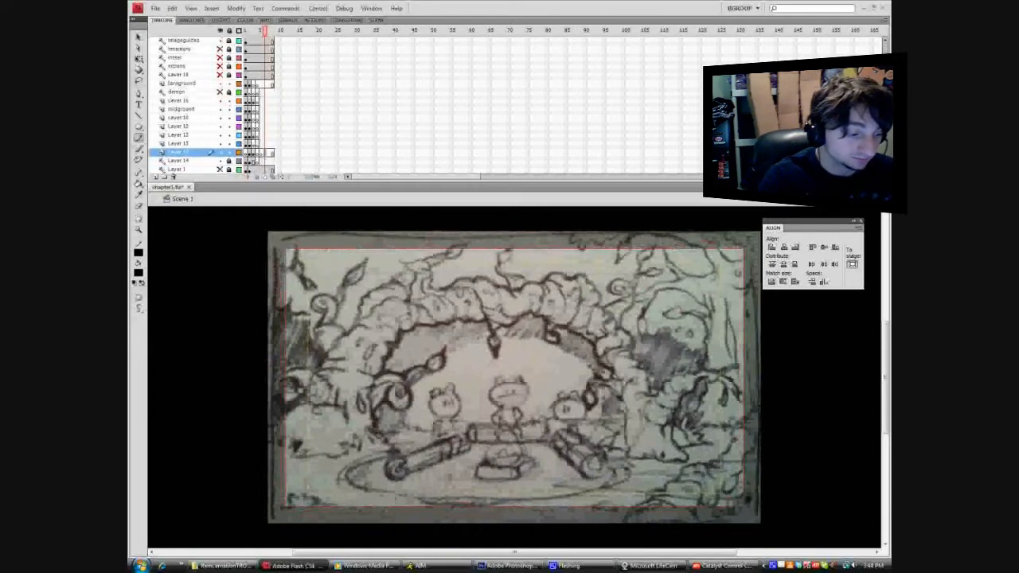
{"action": "scroll", "coordinate": [253, 170], "scroll_direction": "down", "scroll_amount": 1}
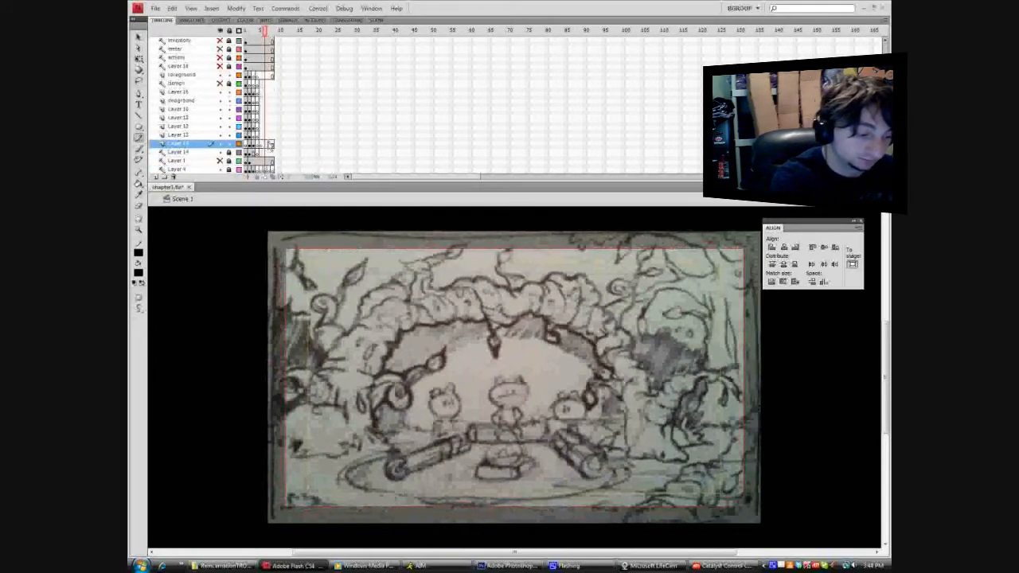
{"action": "left_click", "coordinate": [270, 143]}
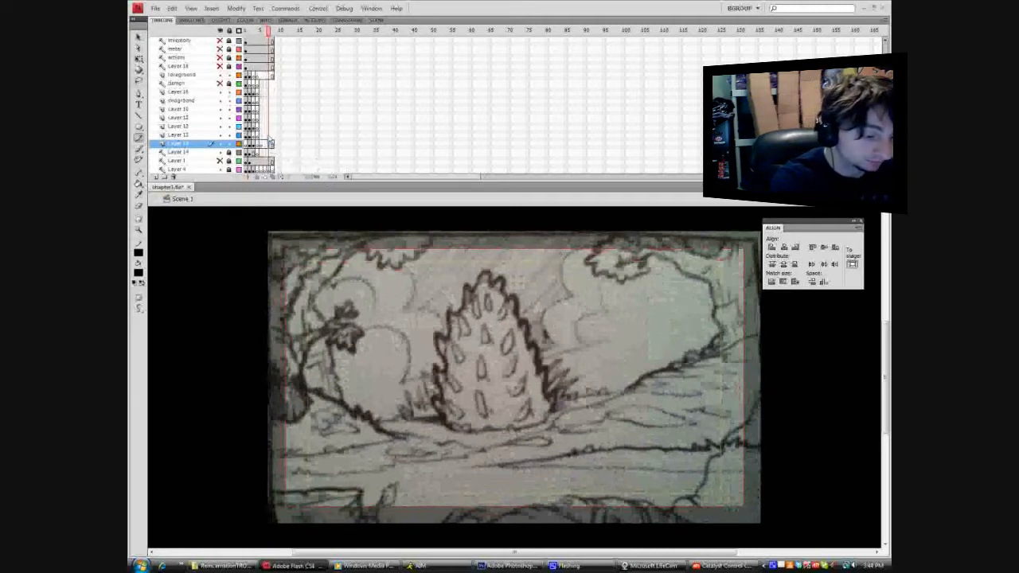
{"action": "left_click", "coordinate": [269, 135]}
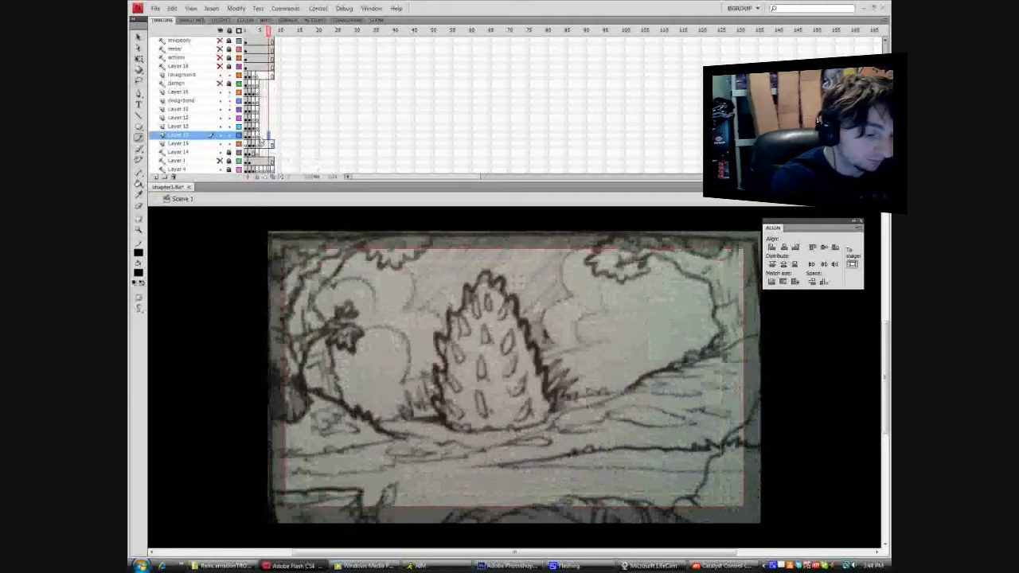
{"action": "left_click", "coordinate": [261, 135]}
{"action": "left_click_drag", "start_coordinate": [261, 135], "coordinate": [261, 85]}
{"action": "right_click", "coordinate": [259, 87]}
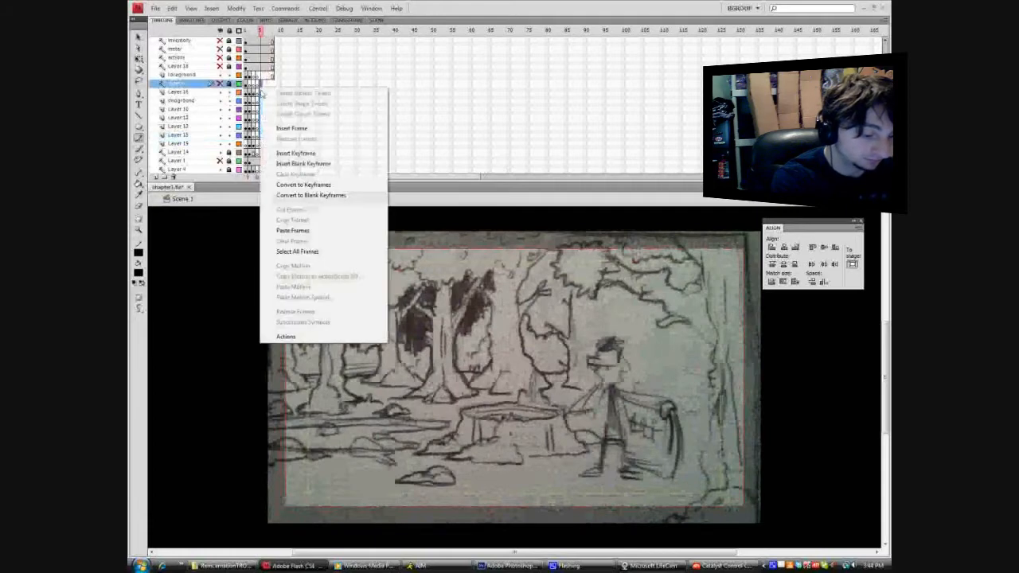
{"action": "left_click", "coordinate": [281, 128]}
Insert keyframes at frames 6 and 7 across the layers from demon down to Layer 15.
{"action": "left_click", "coordinate": [263, 83]}
{"action": "right_click", "coordinate": [263, 89]}
{"action": "left_click", "coordinate": [291, 157]}
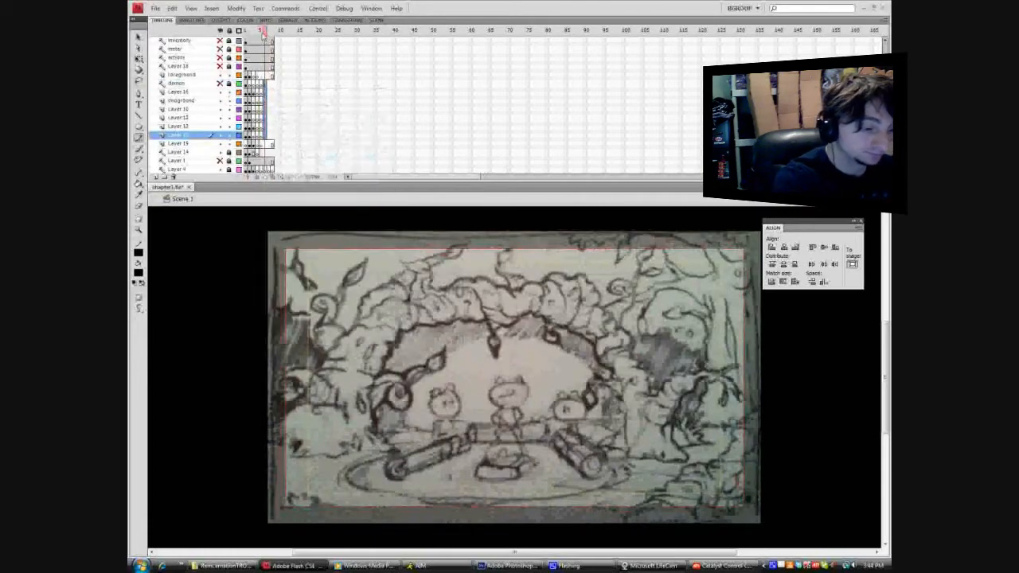
{"action": "left_click_drag", "start_coordinate": [263, 30], "coordinate": [263, 30]}
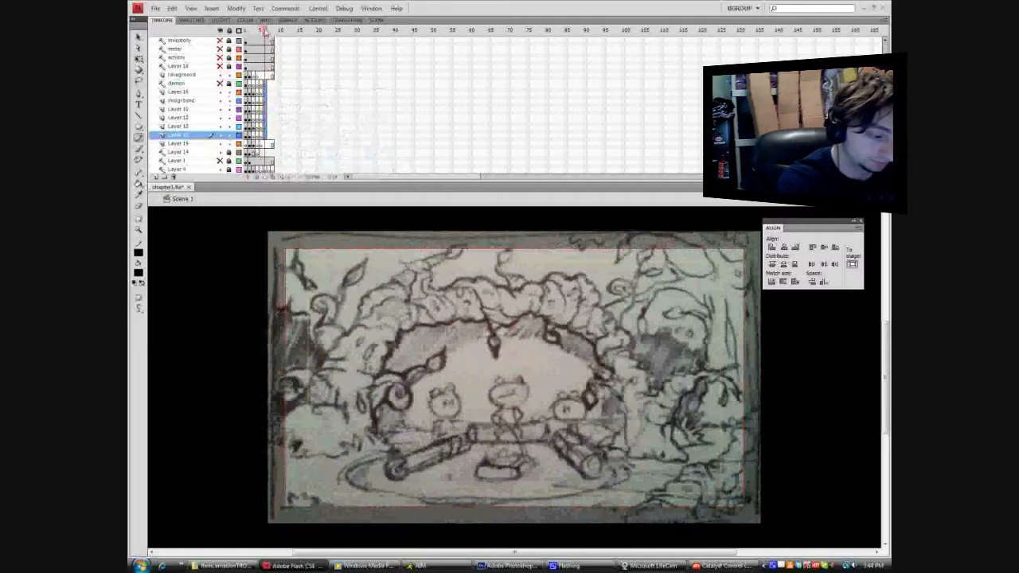
{"action": "left_click", "coordinate": [269, 30]}
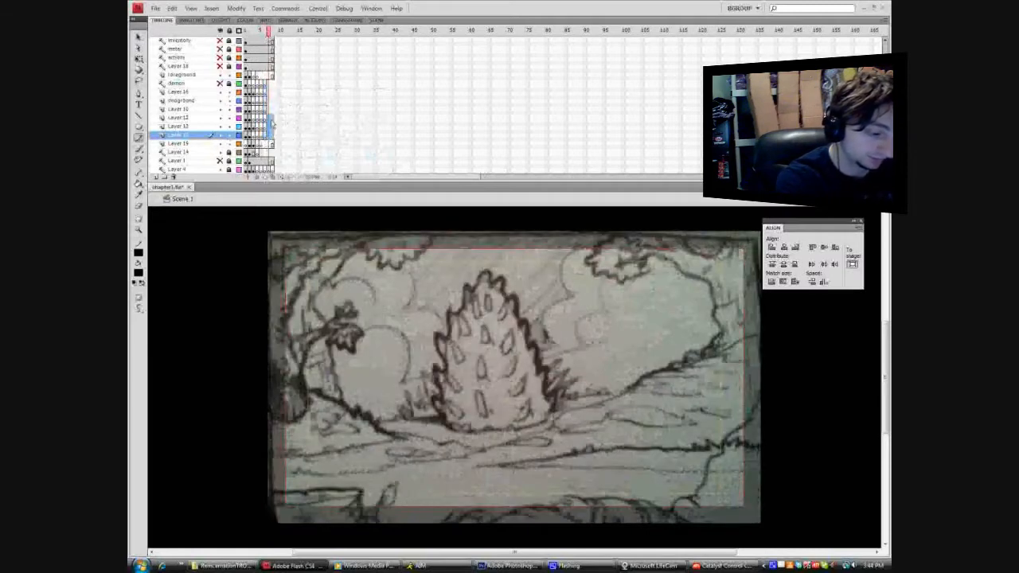
{"action": "right_click", "coordinate": [269, 84]}
{"action": "left_click", "coordinate": [302, 152]}
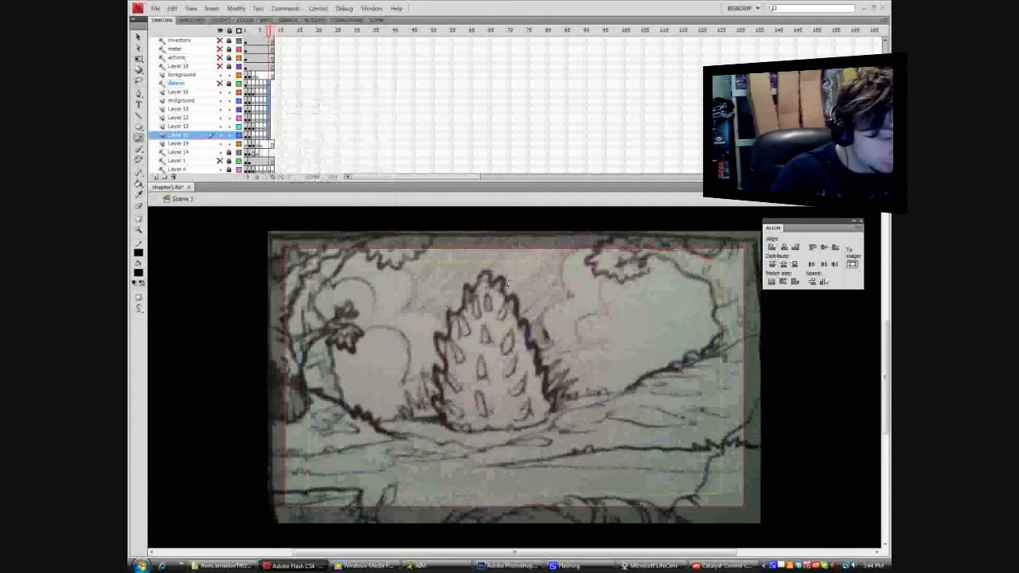
Go to frame 1, zoom in on the central tree and open its nested trunk group for editing.
{"action": "left_click", "coordinate": [247, 126]}
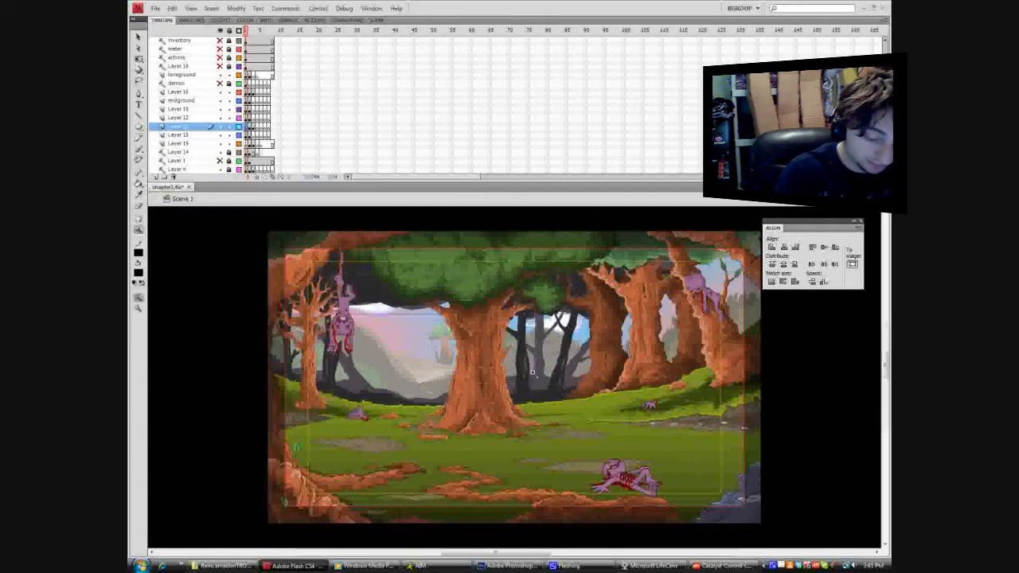
{"action": "double_click", "coordinate": [495, 355]}
{"action": "left_click", "coordinate": [139, 37]}
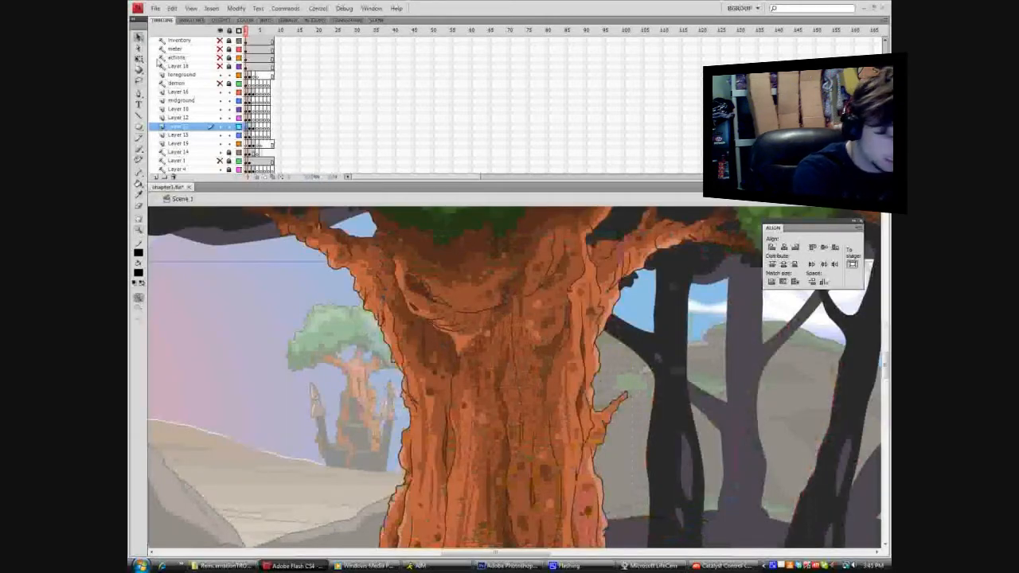
{"action": "left_click", "coordinate": [407, 397]}
{"action": "double_click", "coordinate": [411, 401]}
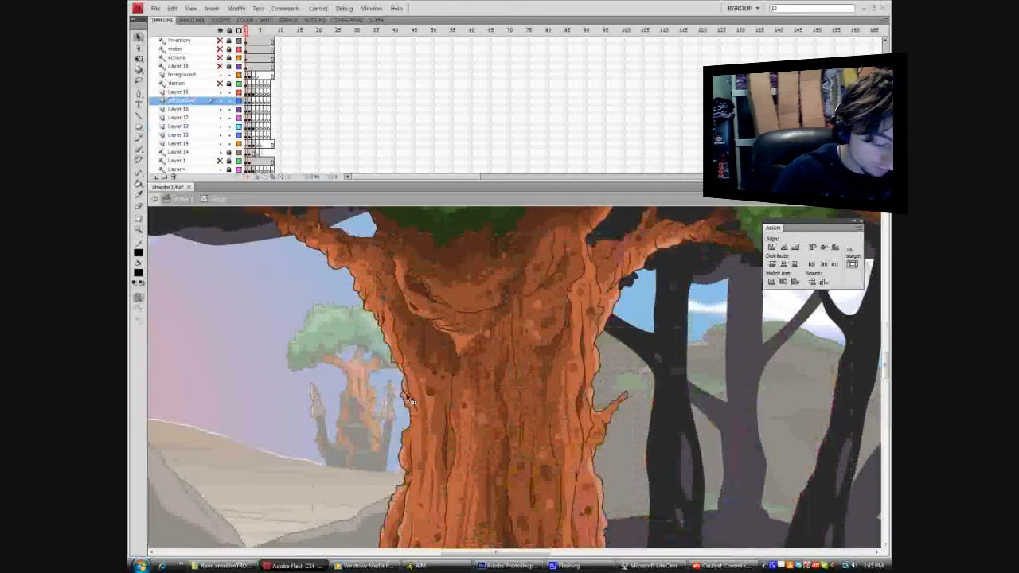
{"action": "double_click", "coordinate": [405, 393]}
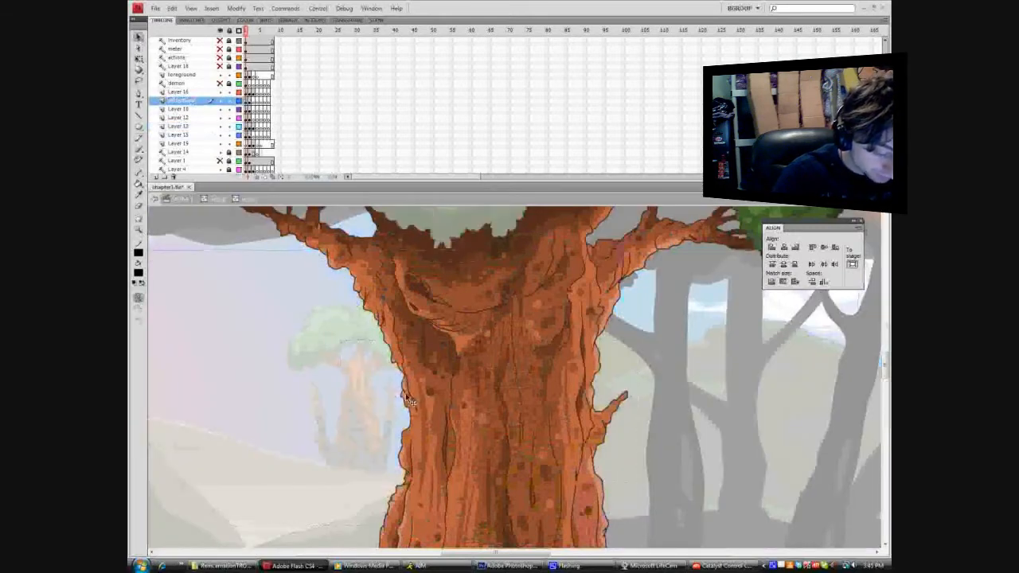
Try a short Pencil stroke along the left edge of the tree trunk and remove it.
{"action": "left_click", "coordinate": [139, 140]}
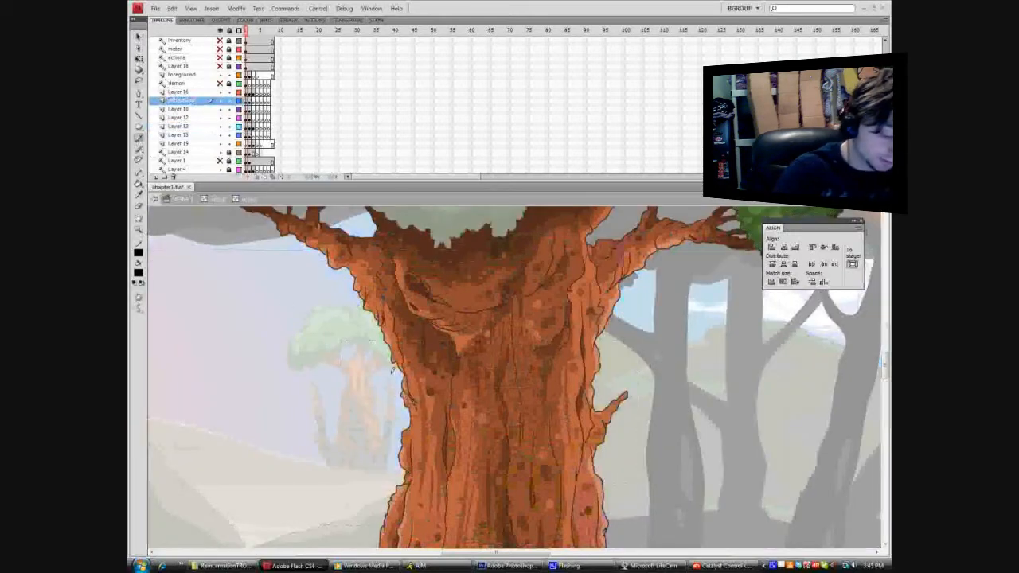
{"action": "left_click_drag", "start_coordinate": [405, 420], "coordinate": [402, 406]}
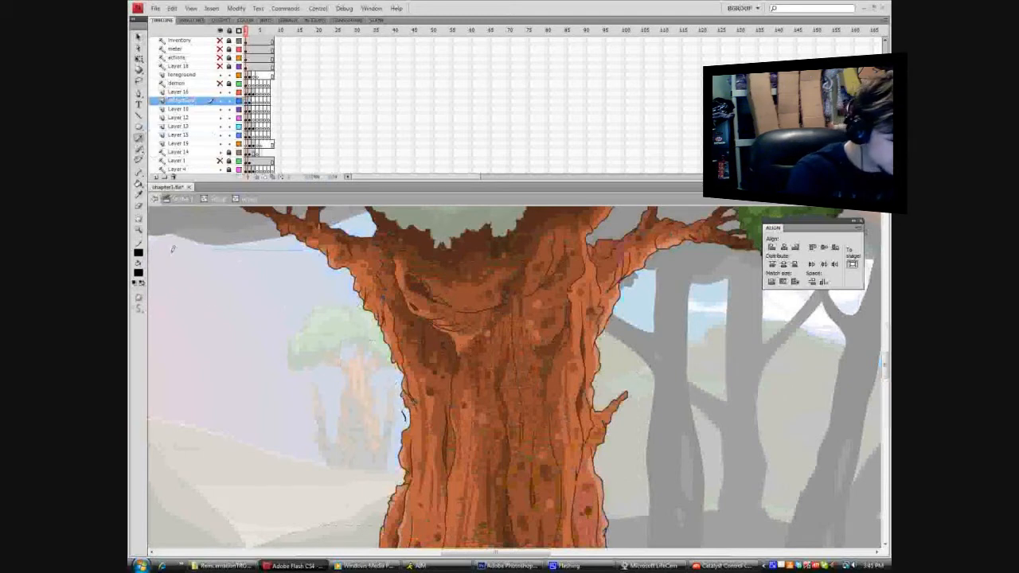
{"action": "left_click", "coordinate": [138, 40]}
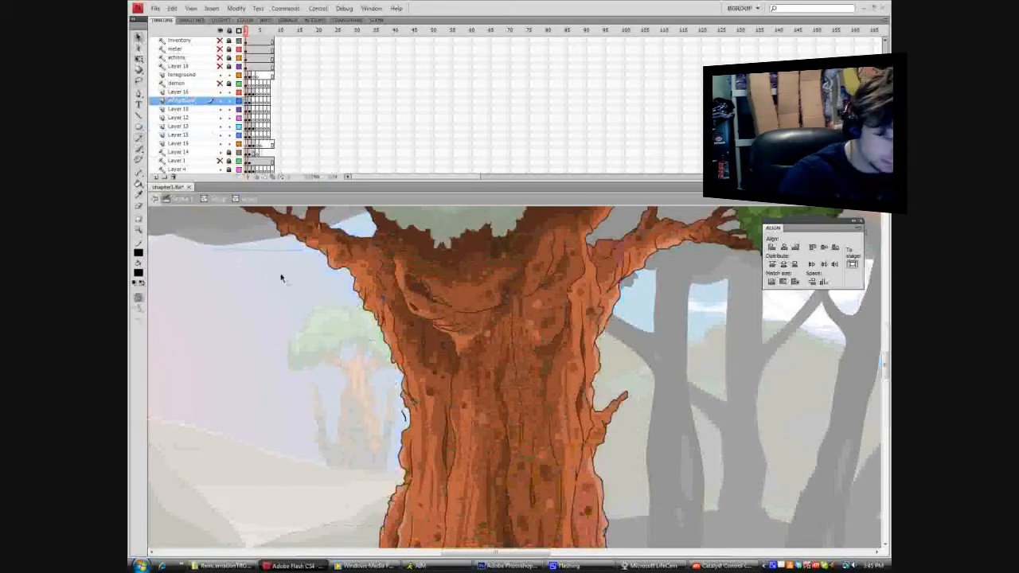
{"action": "right_click", "coordinate": [405, 420]}
Return to the main scene and select frame 7 of Layer 15, with the whole sketch in view.
{"action": "left_click", "coordinate": [268, 125]}
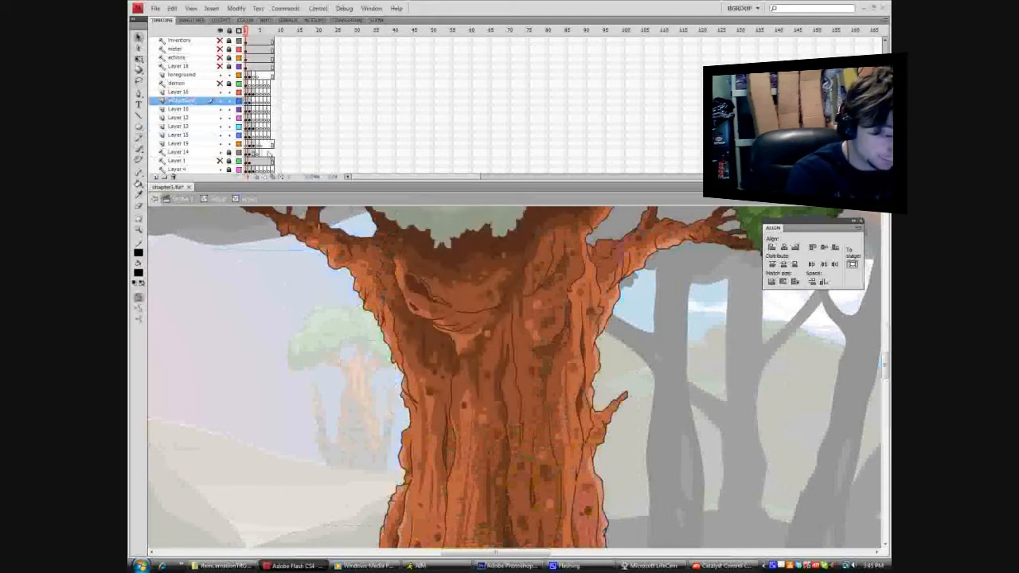
{"action": "left_click", "coordinate": [267, 136]}
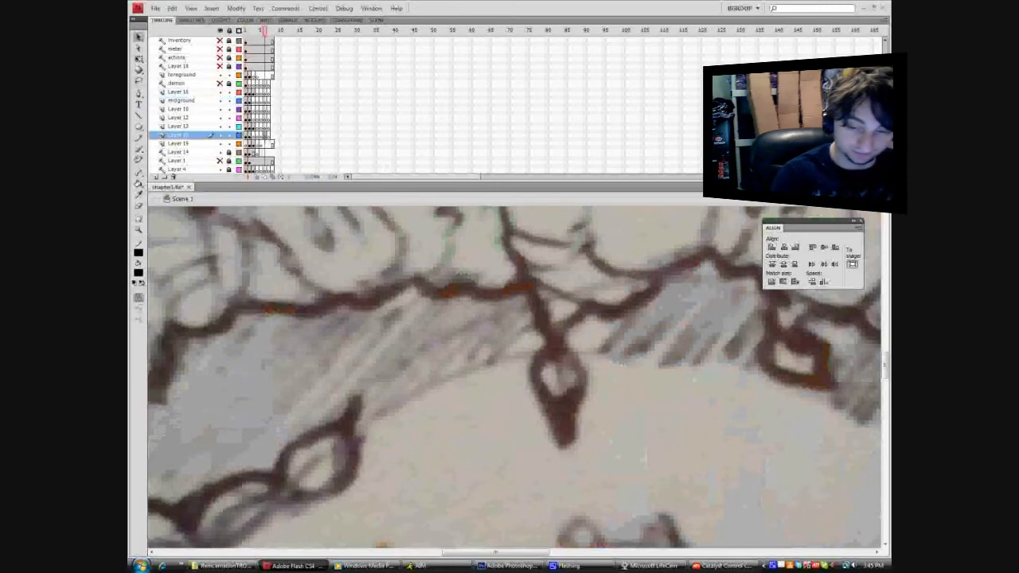
{"action": "left_click", "coordinate": [872, 199]}
{"action": "left_click", "coordinate": [854, 241]}
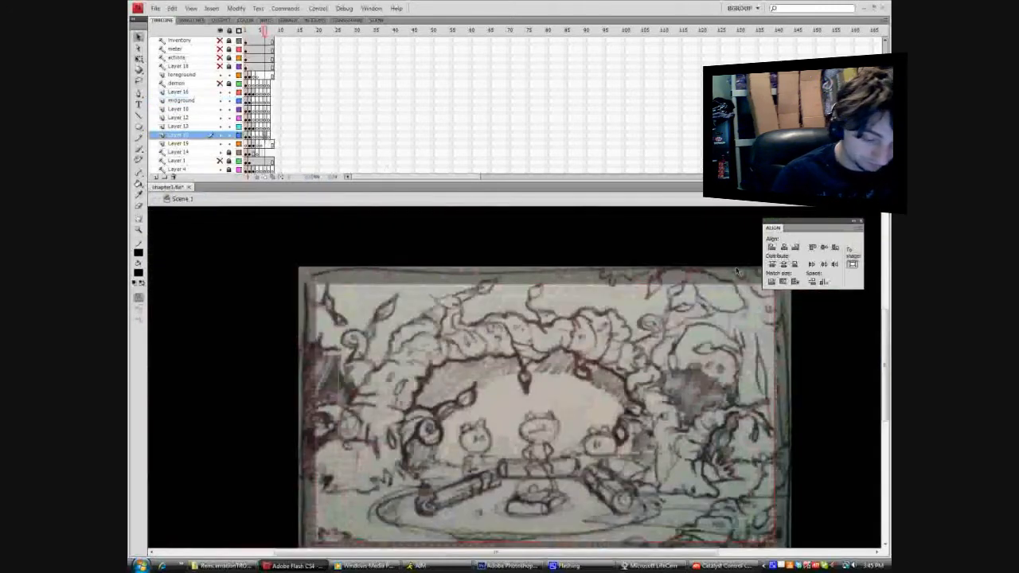
{"action": "left_click", "coordinate": [269, 139]}
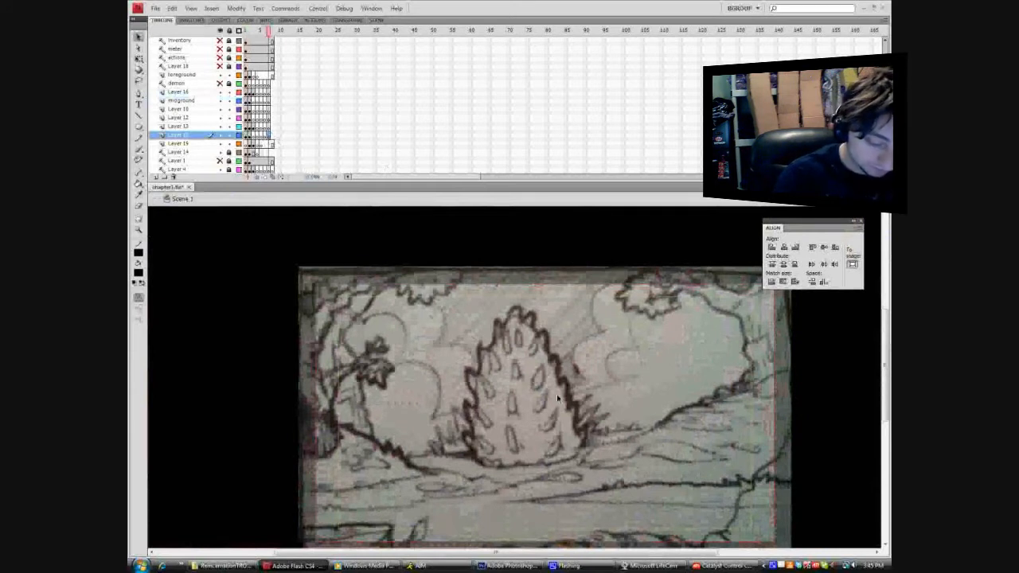
Hide the imageguides layer for an unobstructed close-up of the left side of the frame 7 sketch.
{"action": "left_click", "coordinate": [138, 229]}
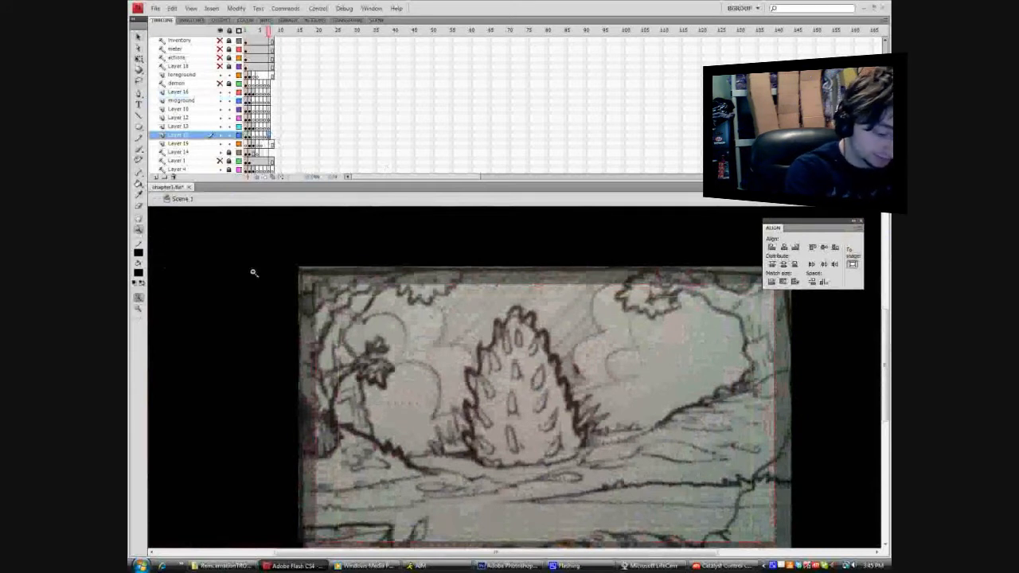
{"action": "left_click_drag", "start_coordinate": [885, 416], "coordinate": [887, 430]}
{"action": "left_click_drag", "start_coordinate": [500, 552], "coordinate": [542, 555]}
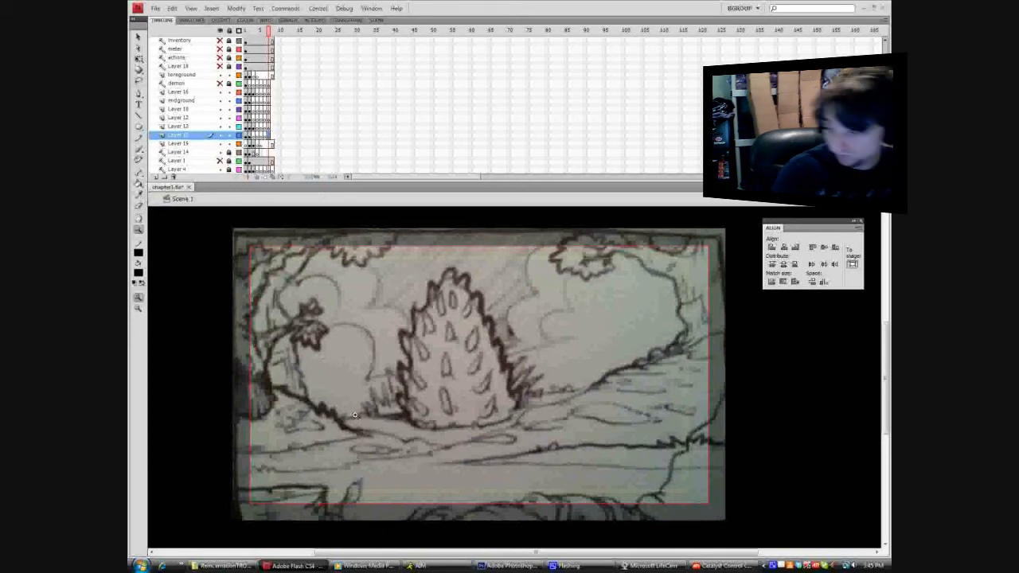
{"action": "left_click_drag", "start_coordinate": [215, 440], "coordinate": [446, 211]}
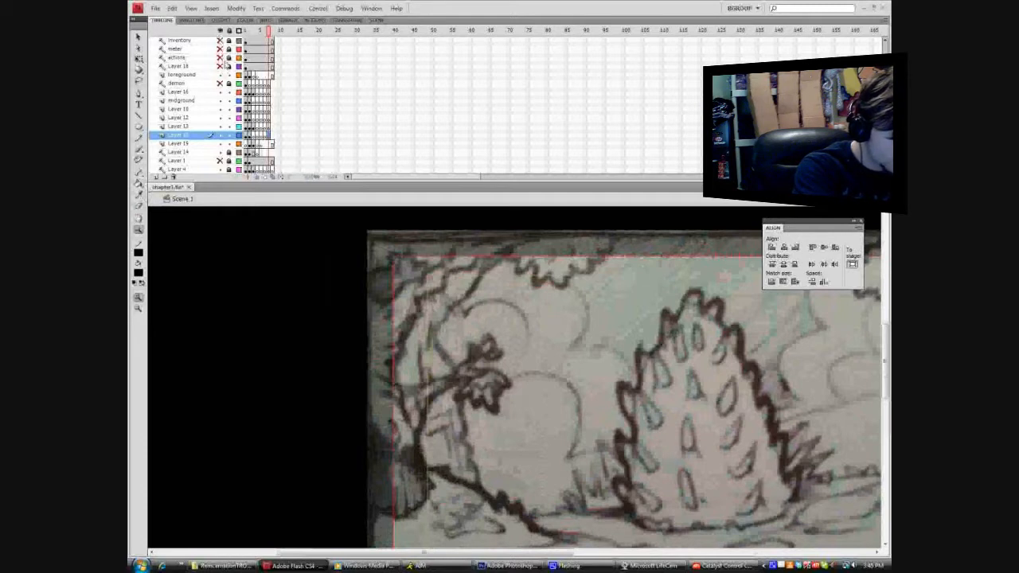
{"action": "left_click", "coordinate": [220, 66]}
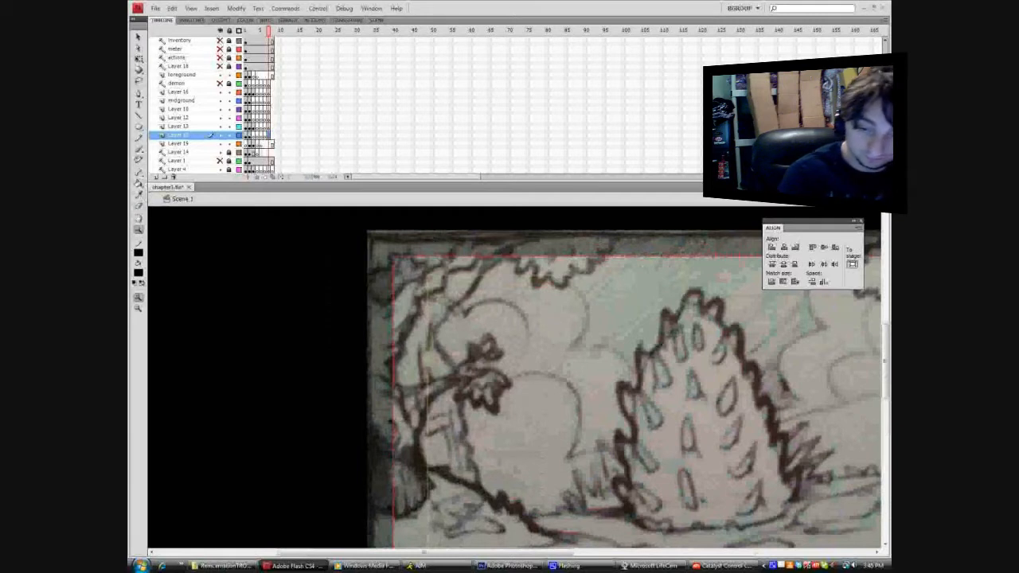
{"action": "scroll", "coordinate": [211, 104], "scroll_direction": "up", "scroll_amount": 1}
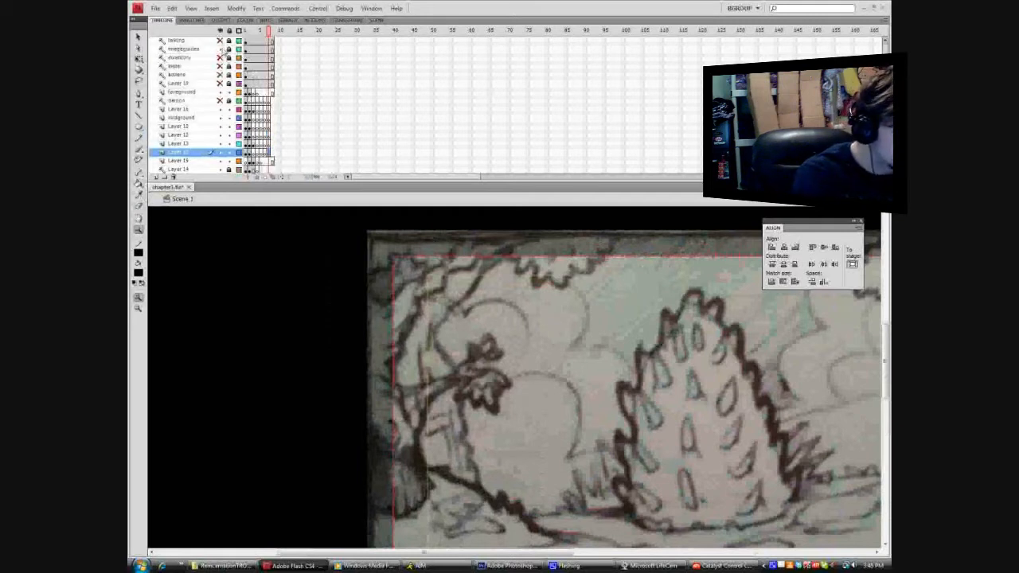
{"action": "left_click", "coordinate": [221, 49]}
{"action": "left_click_drag", "start_coordinate": [539, 551], "coordinate": [585, 546]}
{"action": "key", "text": "b"}
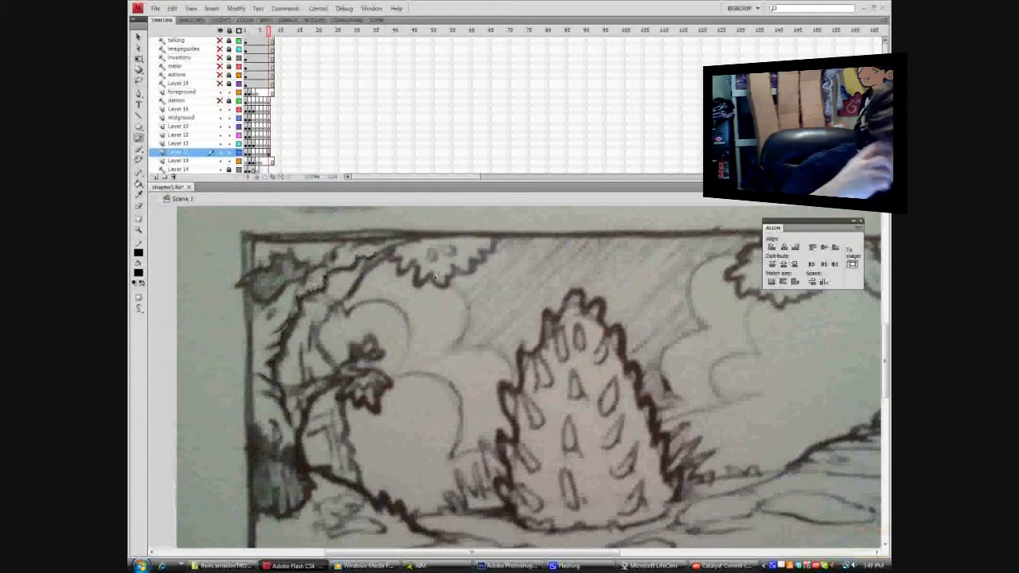
Remove the last segment of the traced tree outline beside the upper leaf cluster.
{"action": "key", "text": "z"}
{"action": "left_click", "coordinate": [372, 251]}
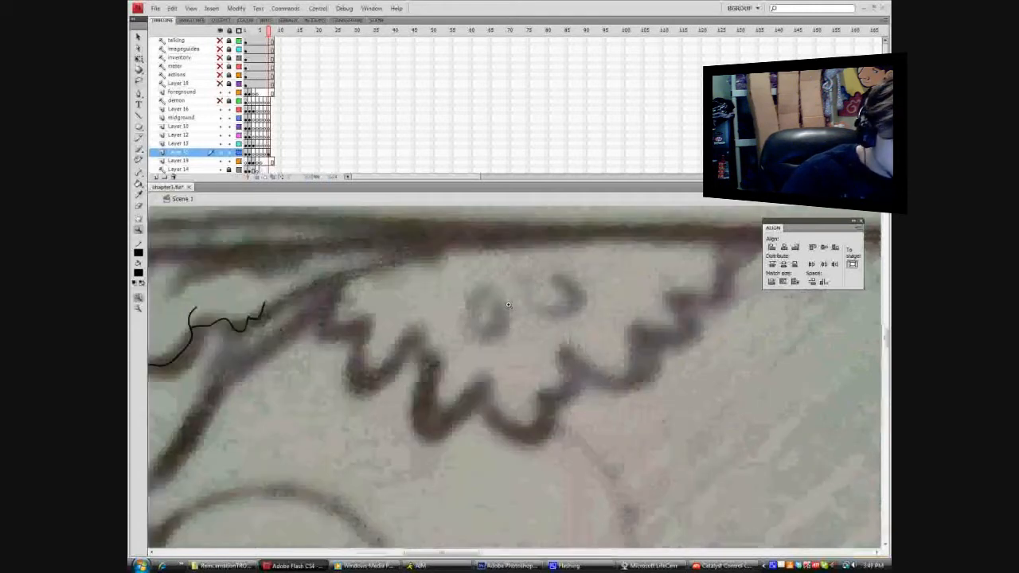
{"action": "right_click", "coordinate": [249, 318]}
{"action": "left_click", "coordinate": [267, 347]}
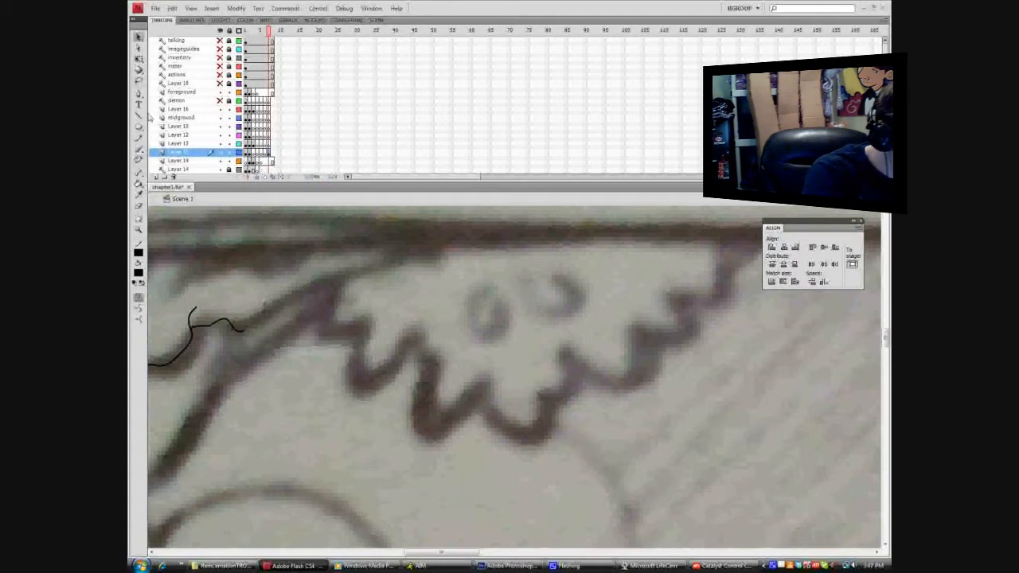
Continue the tree outline with the Pencil along the branch and past the sketch's upper border, keeping the imageguides layer hidden.
{"action": "left_click", "coordinate": [138, 138]}
{"action": "left_click_drag", "start_coordinate": [242, 326], "coordinate": [320, 277]}
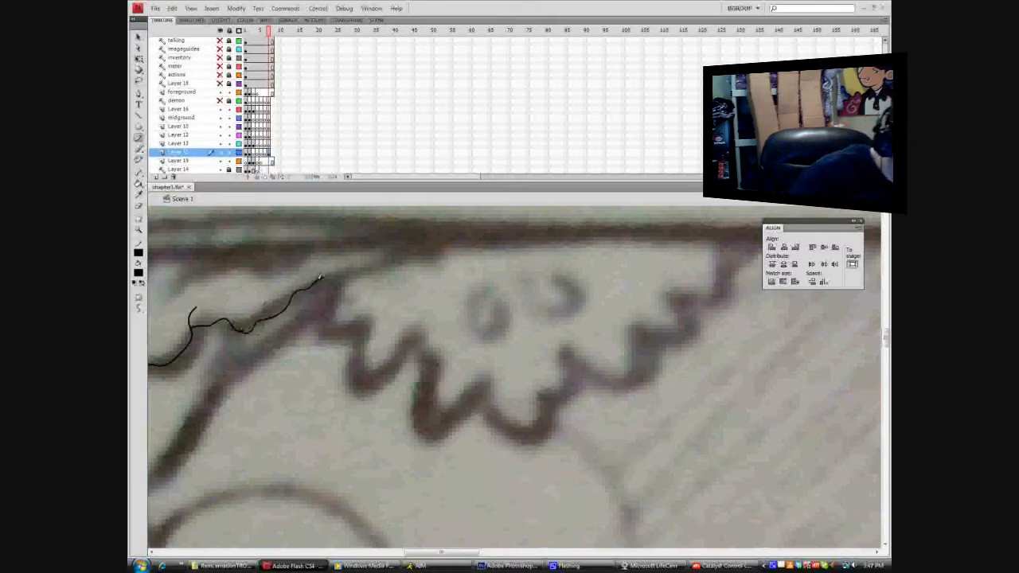
{"action": "left_click_drag", "start_coordinate": [319, 277], "coordinate": [337, 274]}
{"action": "left_click_drag", "start_coordinate": [378, 263], "coordinate": [453, 220]}
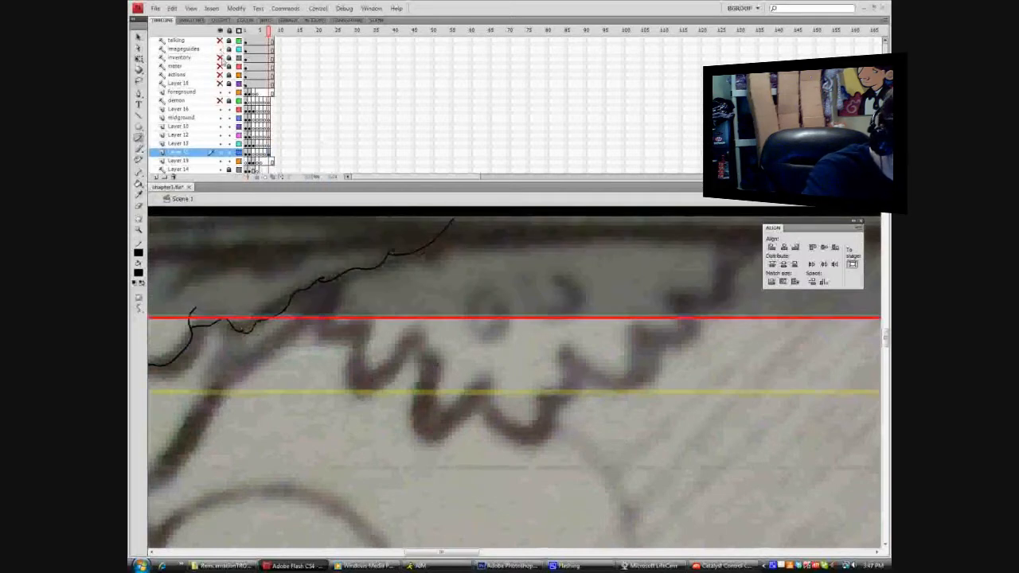
{"action": "left_click", "coordinate": [221, 49]}
{"action": "left_click_drag", "start_coordinate": [454, 220], "coordinate": [473, 207]}
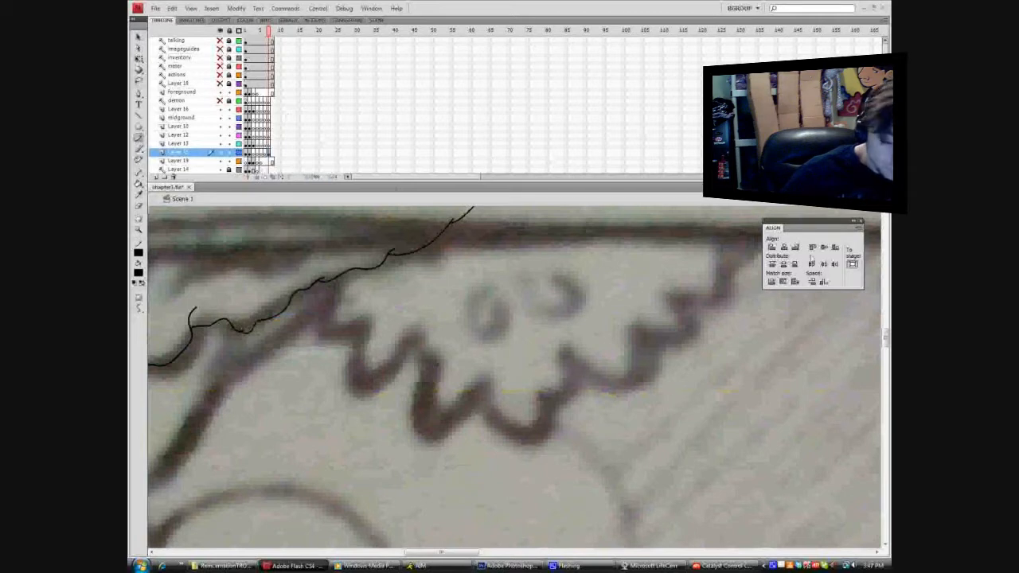
Close the gap in the traced branch outline with the Pencil, joining the left section to the line that crosses the upper border.
{"action": "left_click", "coordinate": [875, 198]}
{"action": "left_click", "coordinate": [852, 238]}
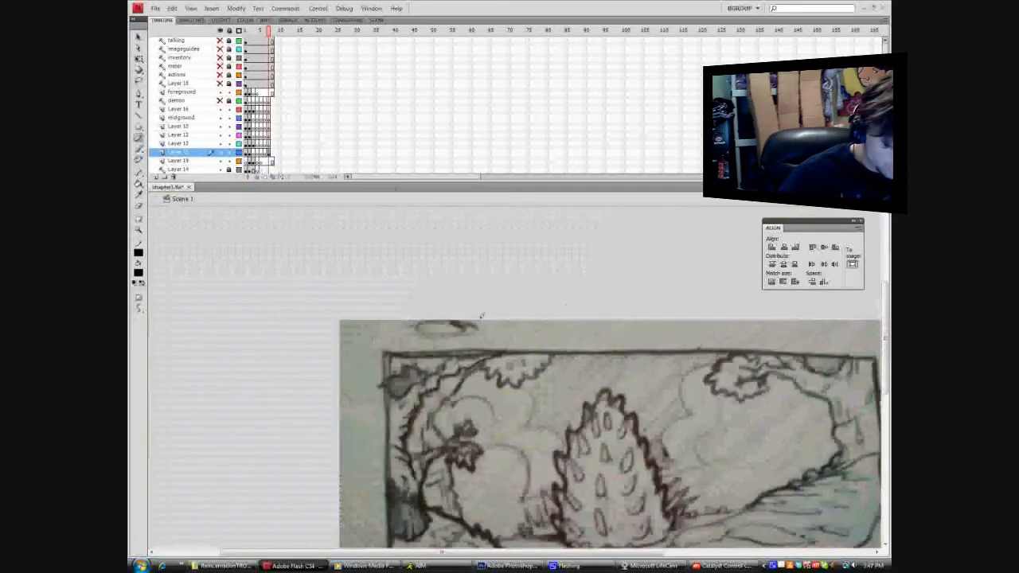
{"action": "key", "text": "v"}
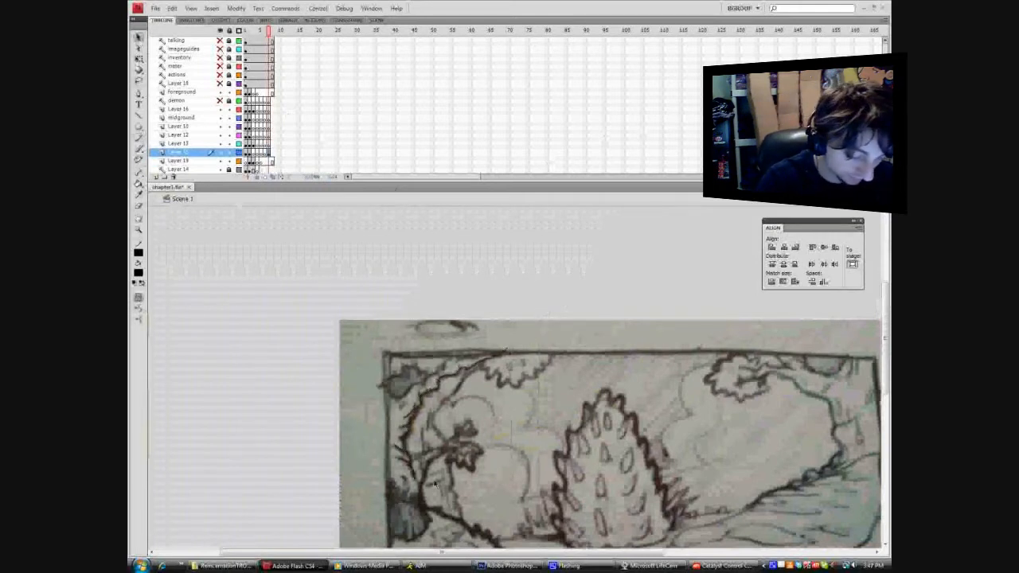
{"action": "left_click", "coordinate": [140, 228]}
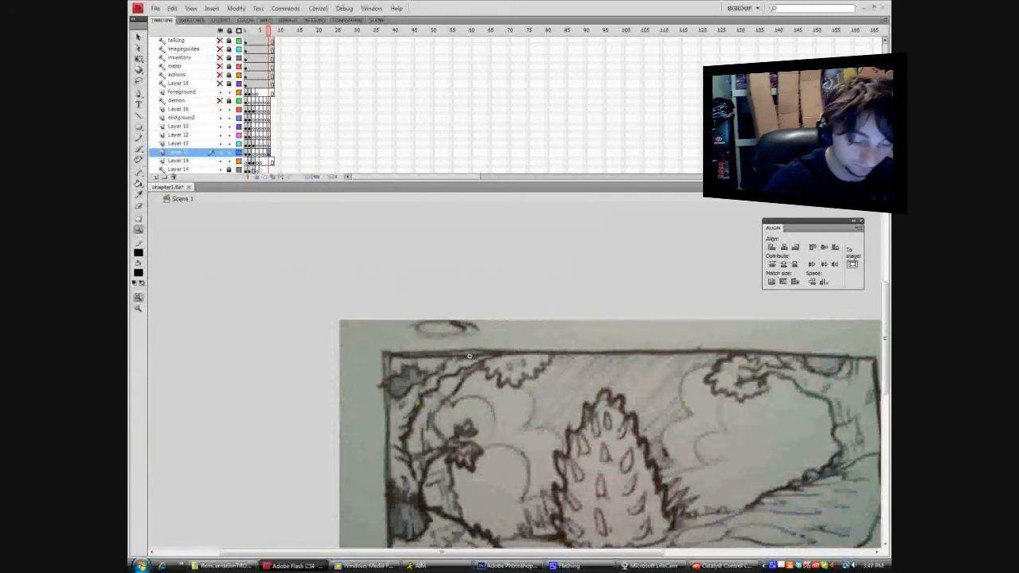
{"action": "left_click", "coordinate": [548, 396]}
{"action": "key", "text": "v"}
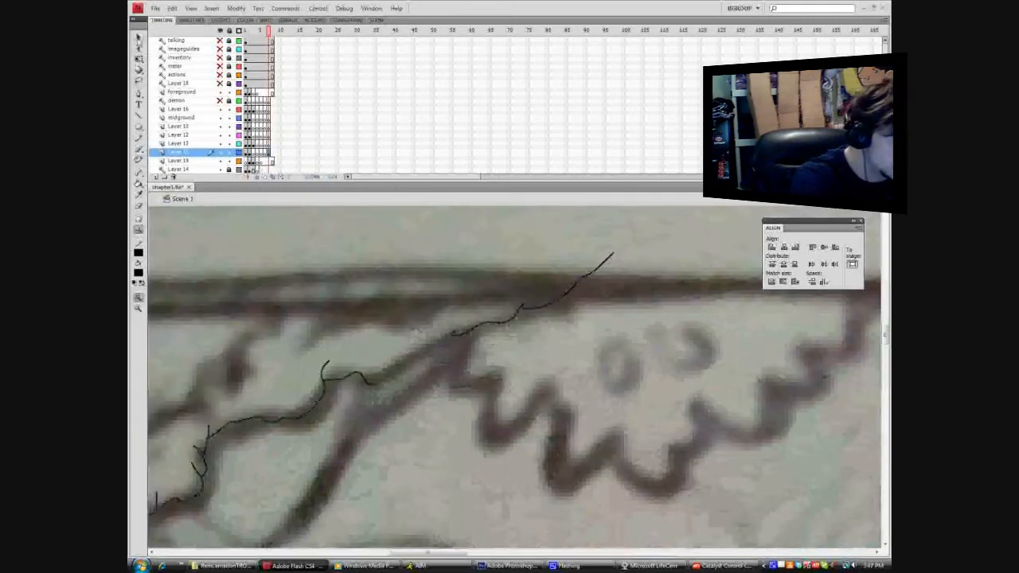
{"action": "key", "text": "y"}
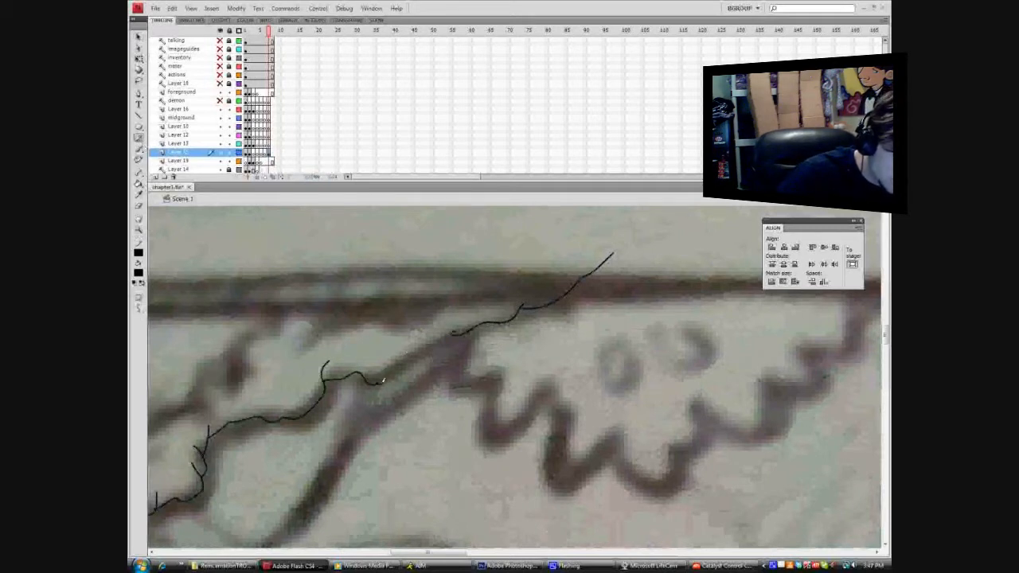
{"action": "left_click_drag", "start_coordinate": [387, 374], "coordinate": [435, 346]}
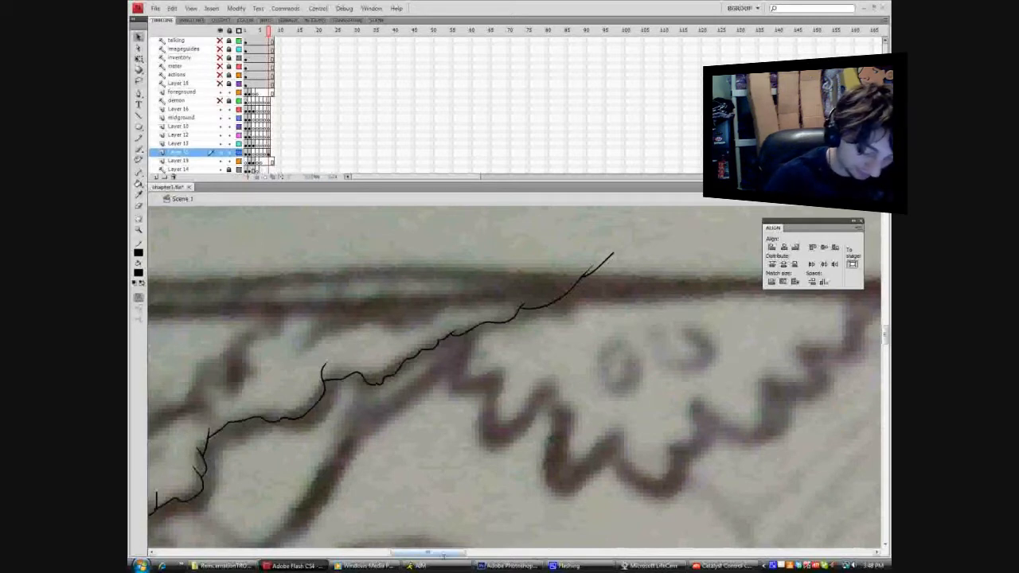
Follow the traced outline from the branch down to the upper trunk, with the Pencil ready for corrections.
{"action": "scroll", "coordinate": [306, 498], "scroll_direction": "left", "scroll_amount": 4}
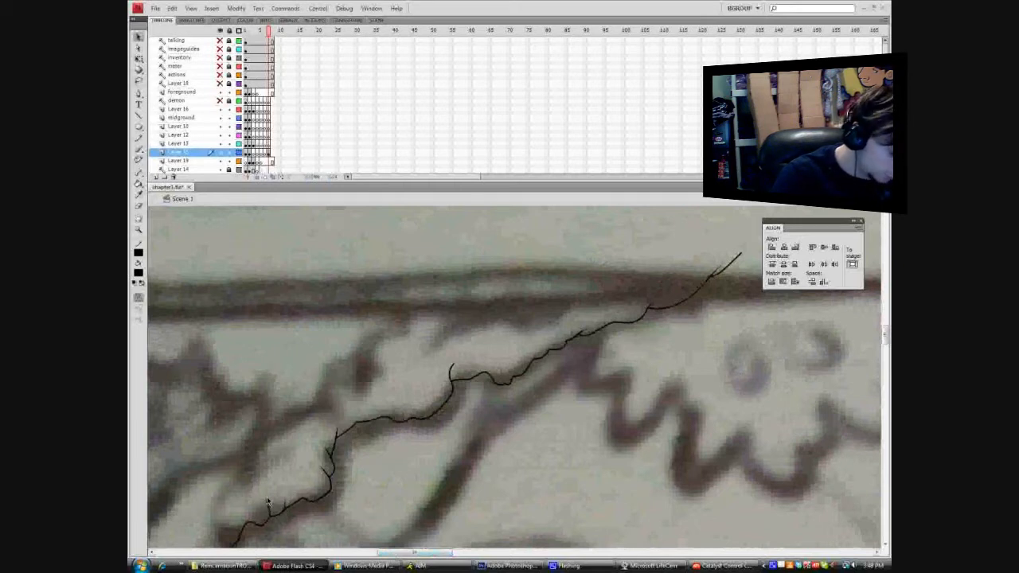
{"action": "scroll", "coordinate": [809, 379], "scroll_direction": "down", "scroll_amount": 5}
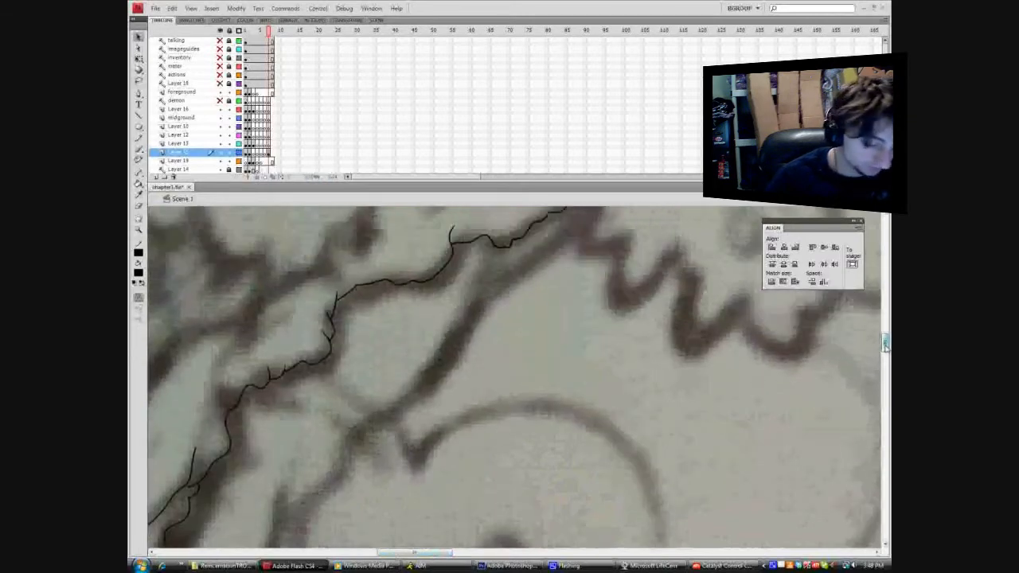
{"action": "left_click_drag", "start_coordinate": [432, 552], "coordinate": [416, 552]}
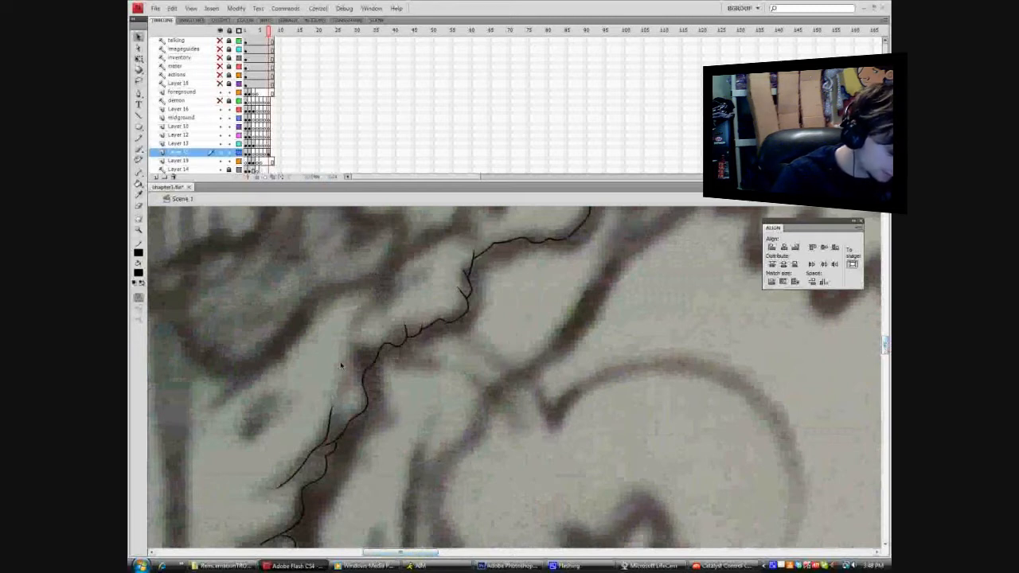
{"action": "left_click", "coordinate": [138, 136]}
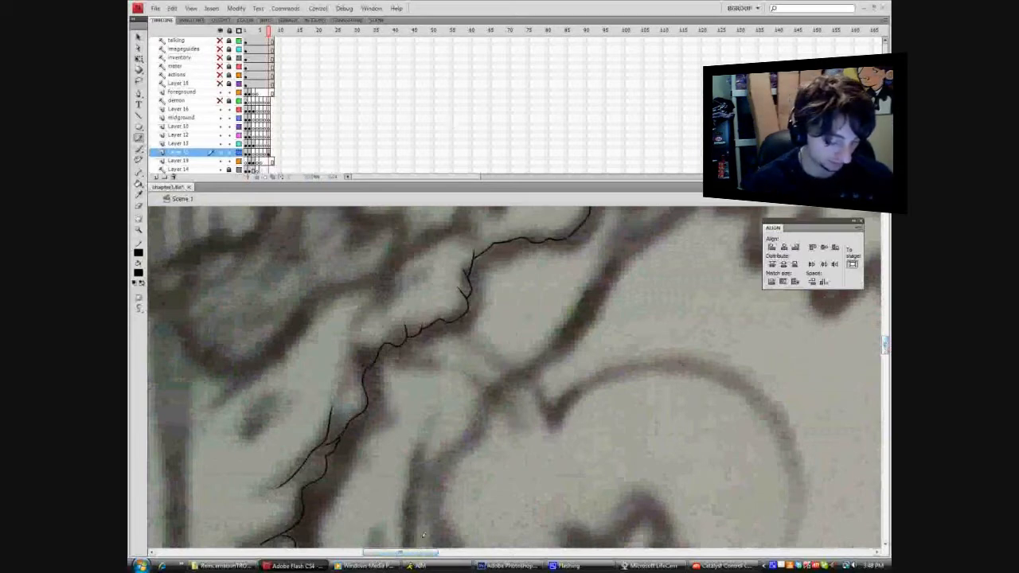
Bring up Windows Media Player and move its window off the drawing area.
{"action": "left_click", "coordinate": [390, 565]}
{"action": "left_click", "coordinate": [850, 20]}
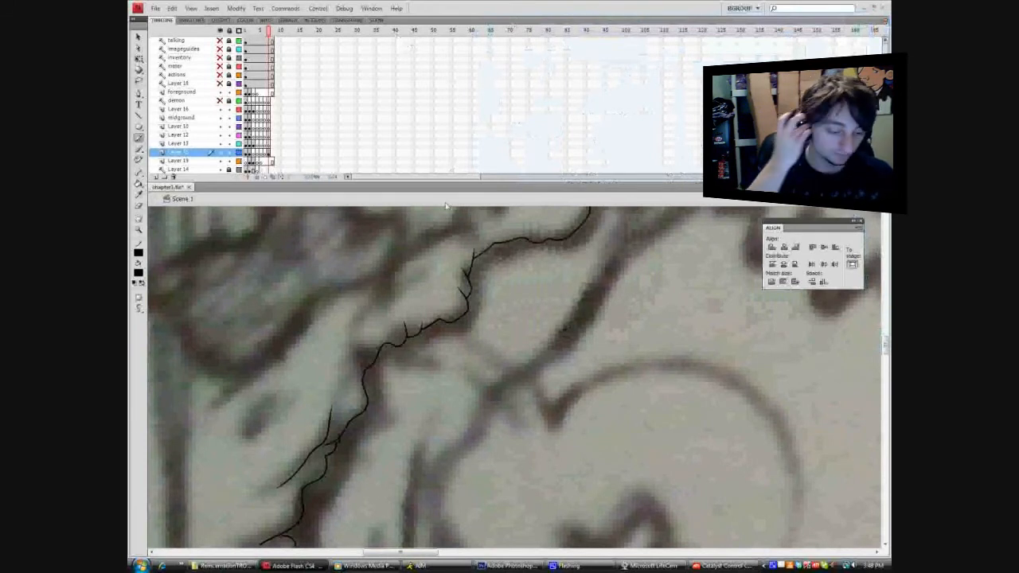
{"action": "left_click", "coordinate": [364, 566]}
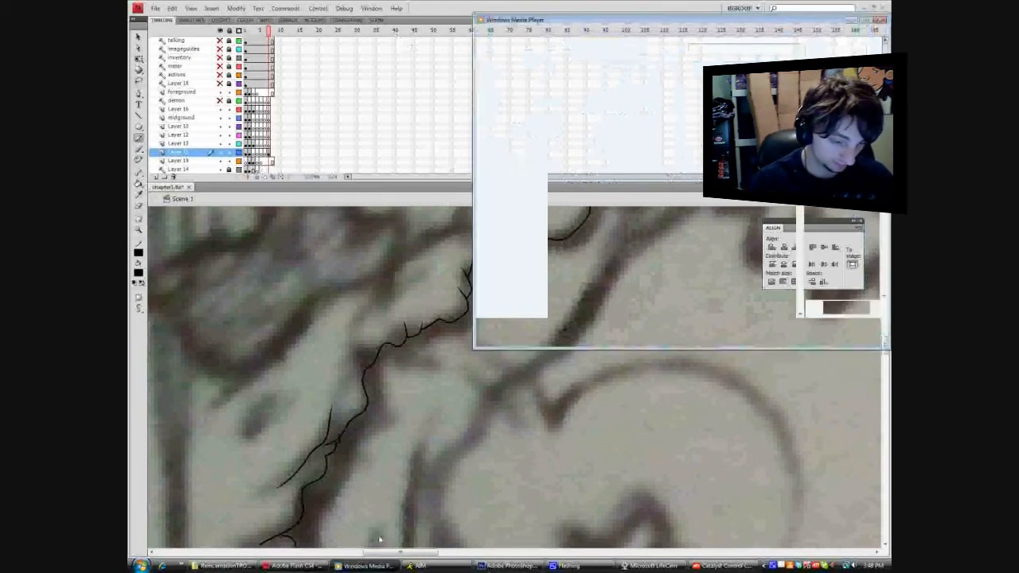
{"action": "left_click_drag", "start_coordinate": [640, 24], "coordinate": [1018, 45]}
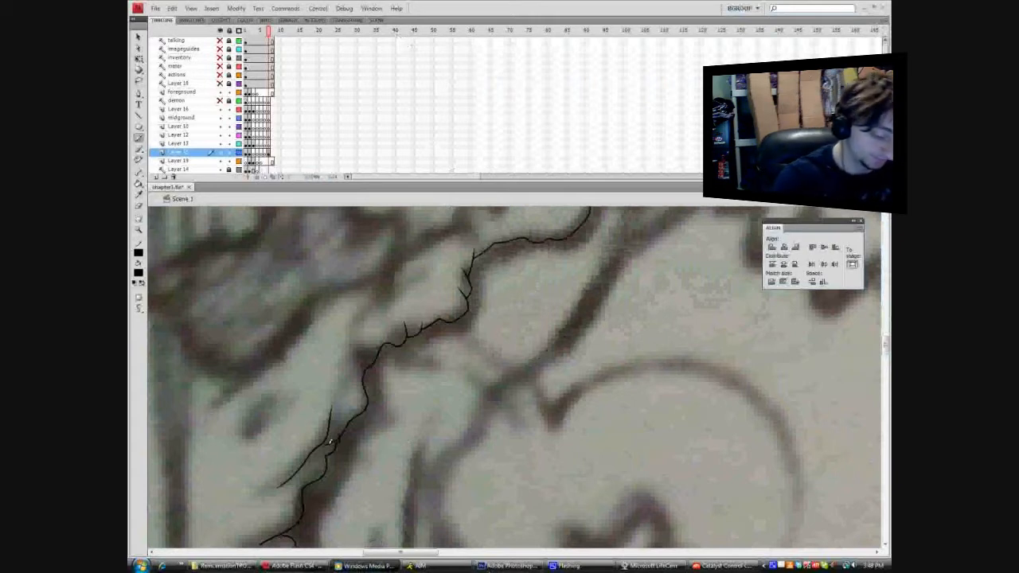
Check the bark strokes down the trunk outline and bend the short stroke beside the lower trunk towards the left.
{"action": "left_click", "coordinate": [139, 37]}
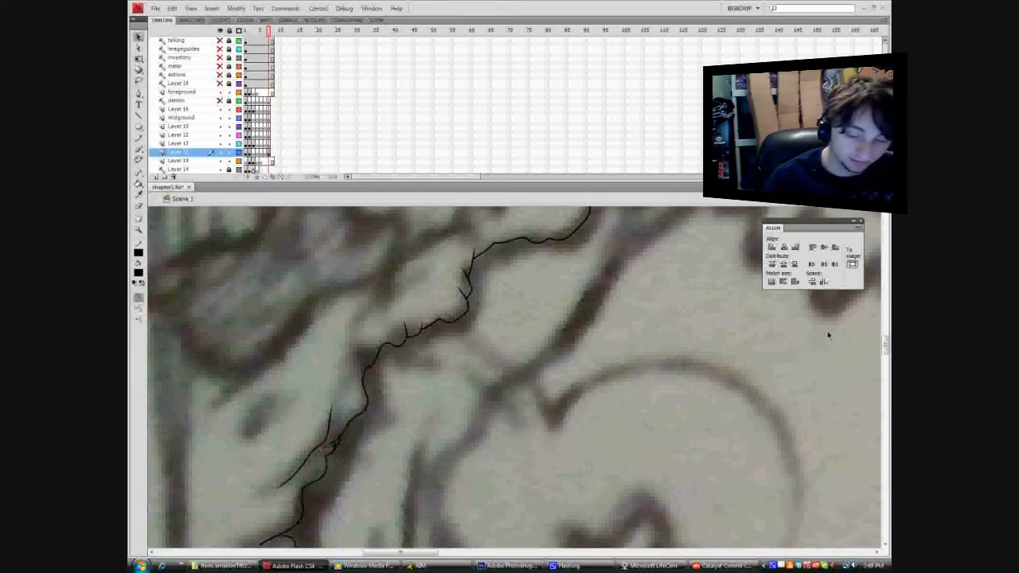
{"action": "left_click_drag", "start_coordinate": [884, 344], "coordinate": [883, 352]}
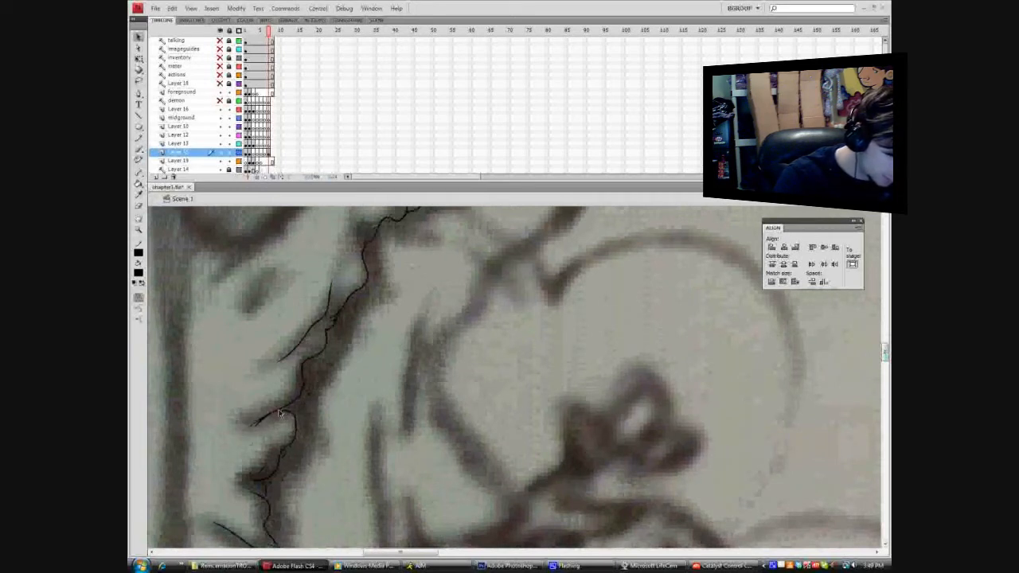
{"action": "left_click_drag", "start_coordinate": [883, 356], "coordinate": [884, 365]}
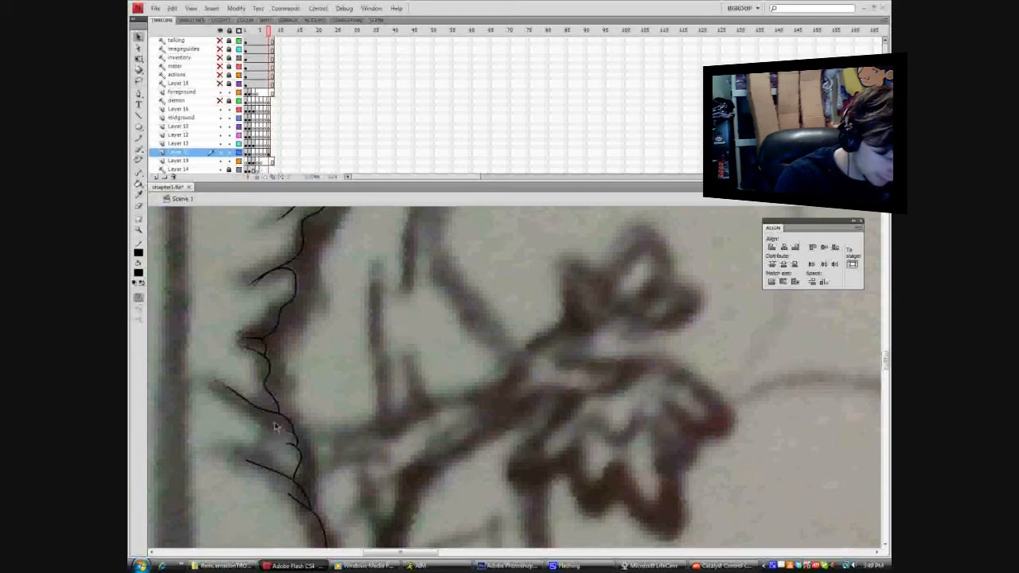
{"action": "left_click_drag", "start_coordinate": [267, 448], "coordinate": [229, 456]}
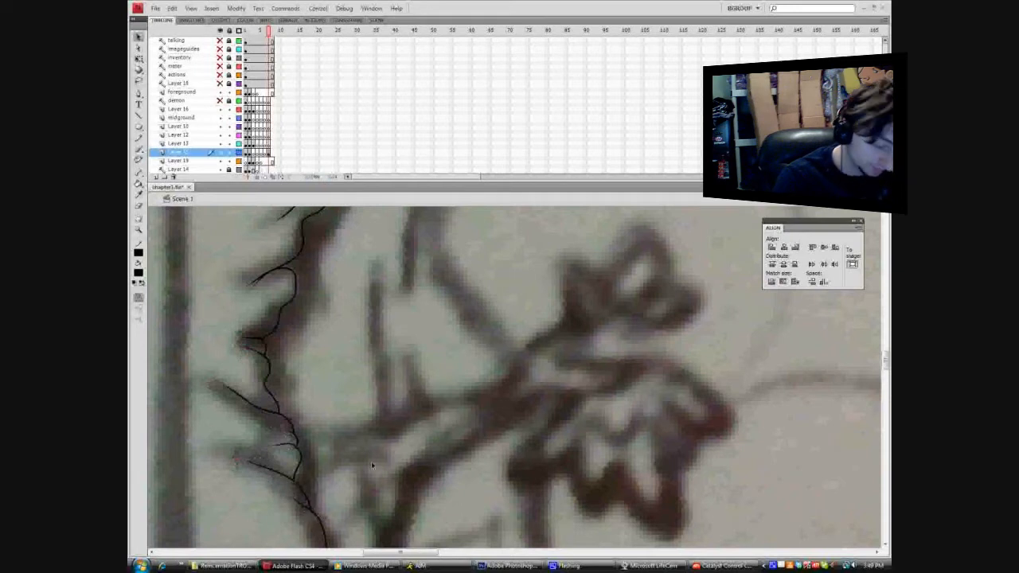
Trace the lower edge of the dark leaf cluster in the sketch's upper left corner with the Pencil, up to the branch.
{"action": "scroll", "coordinate": [857, 372], "scroll_direction": "down", "scroll_amount": 5}
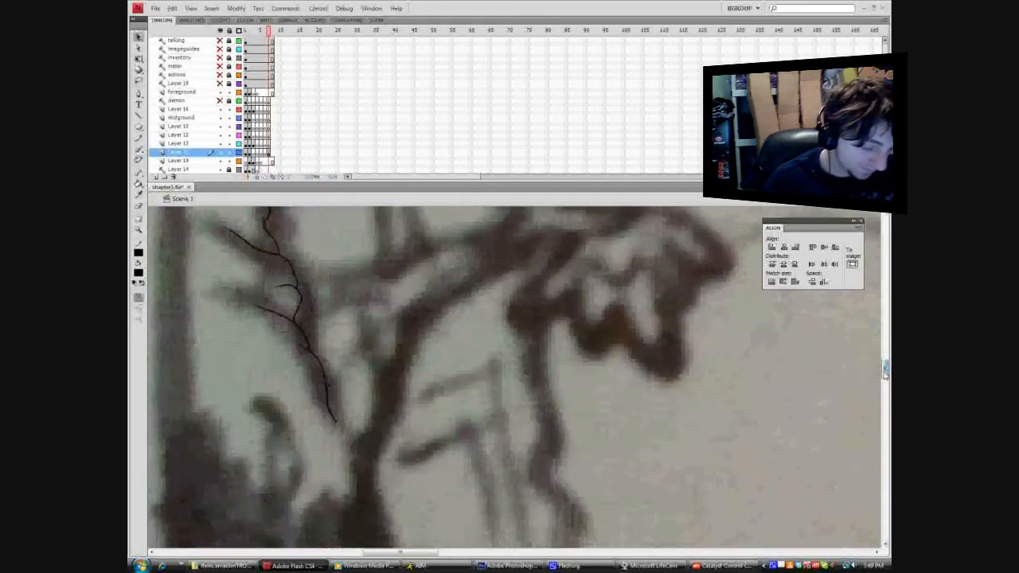
{"action": "left_click", "coordinate": [879, 199]}
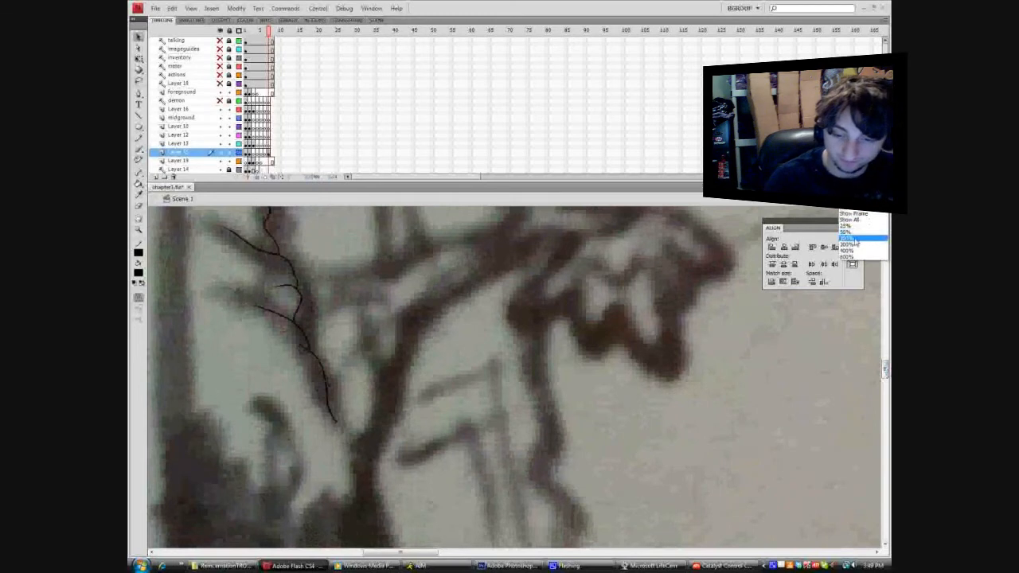
{"action": "left_click", "coordinate": [859, 237]}
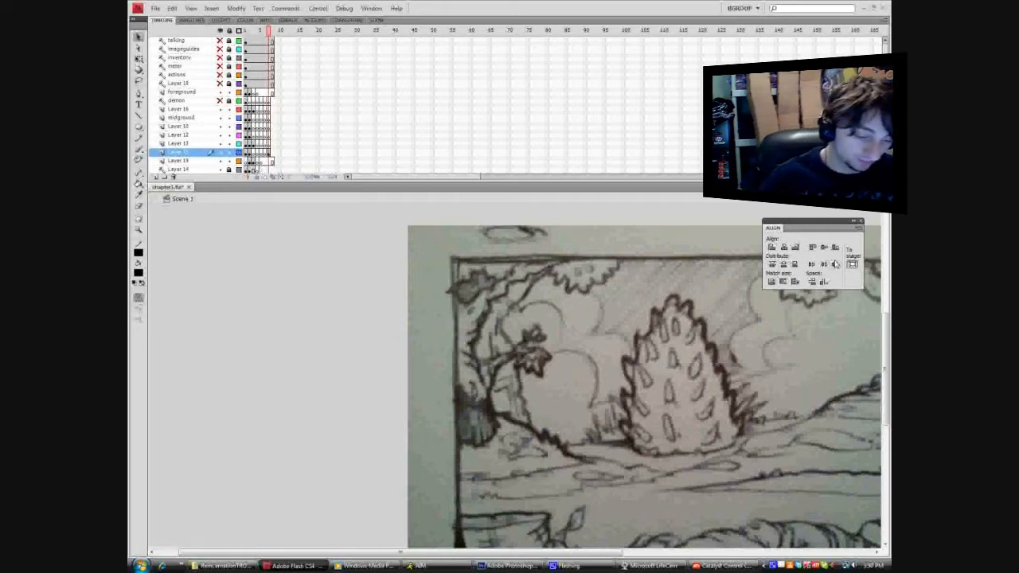
{"action": "left_click", "coordinate": [139, 228]}
{"action": "left_click_drag", "start_coordinate": [428, 252], "coordinate": [639, 338]}
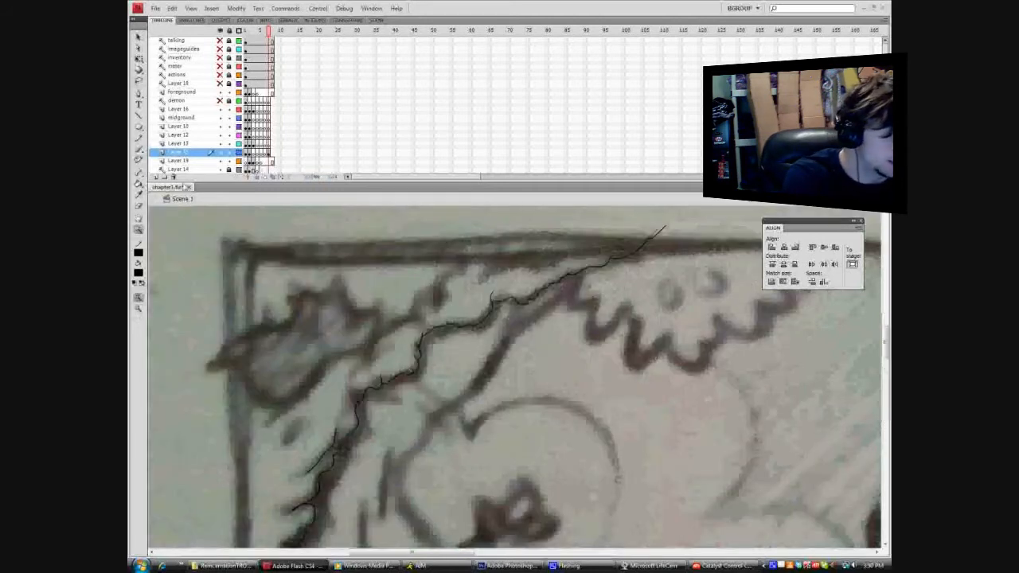
{"action": "left_click", "coordinate": [139, 138]}
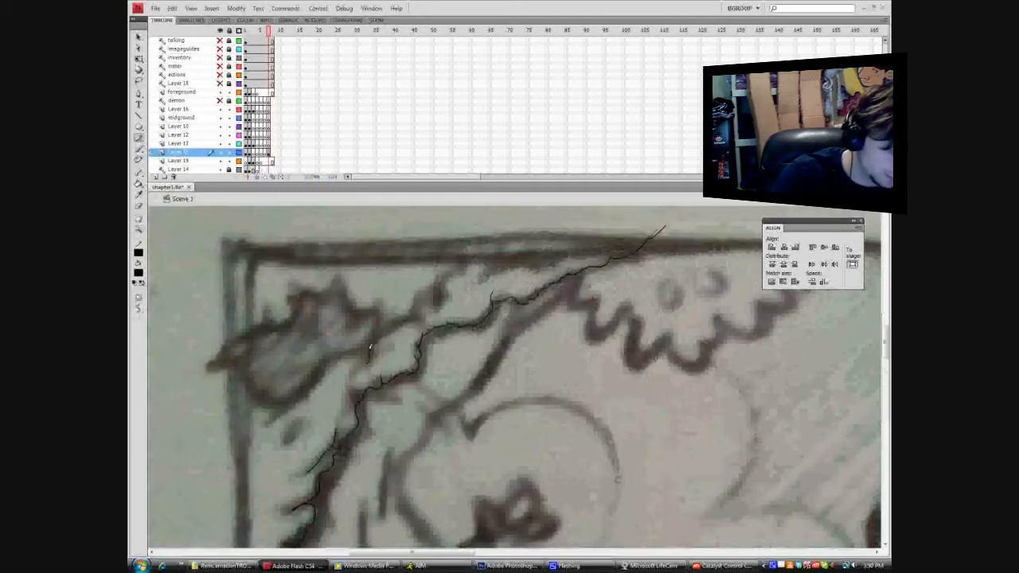
{"action": "left_click_drag", "start_coordinate": [372, 337], "coordinate": [422, 314]}
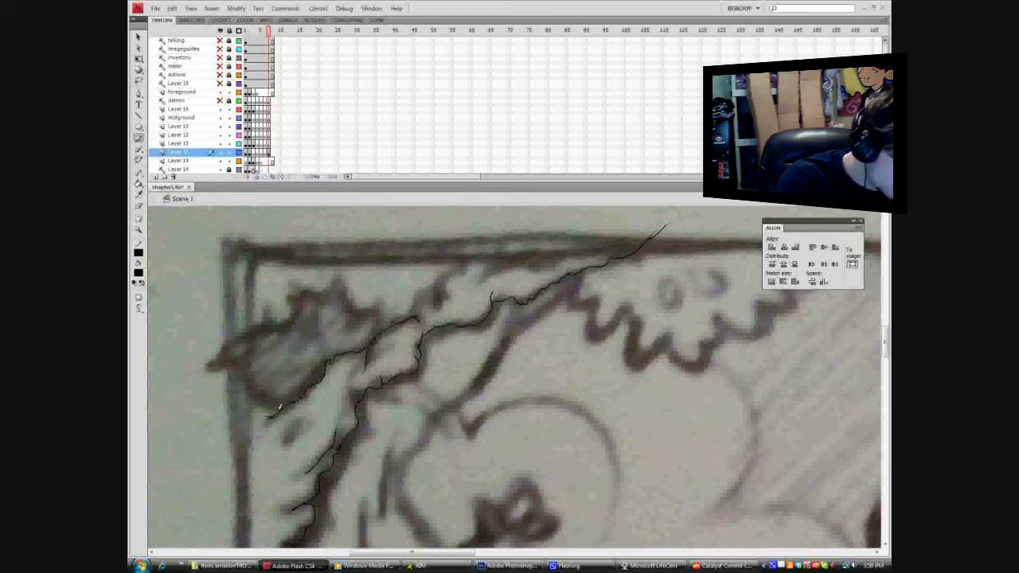
{"action": "left_click_drag", "start_coordinate": [261, 395], "coordinate": [230, 368]}
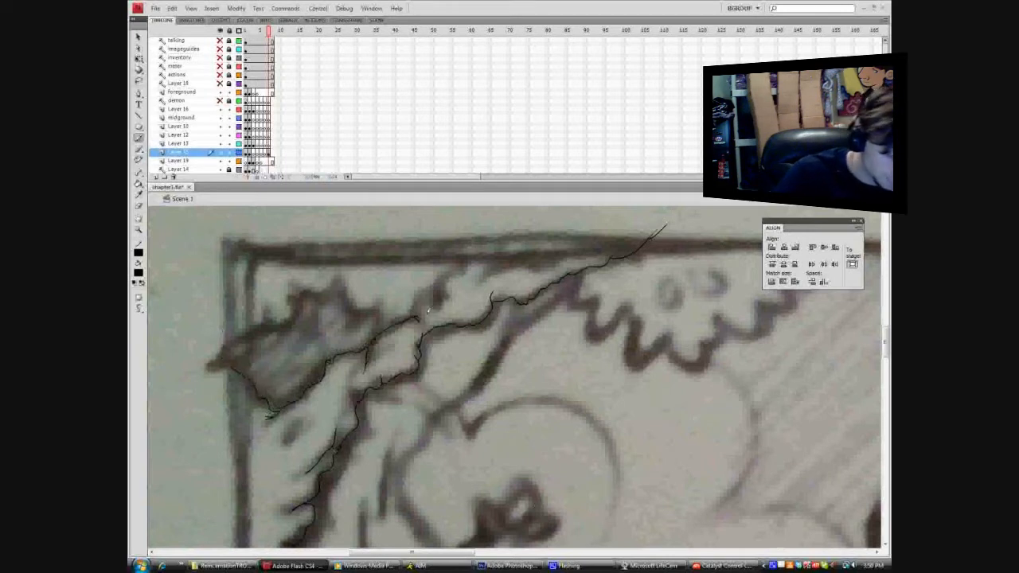
Trace the branch's upper edge with the Pencil, forming a pointed tip and a small forked twig that both cross the upper border.
{"action": "left_click_drag", "start_coordinate": [418, 313], "coordinate": [501, 234]}
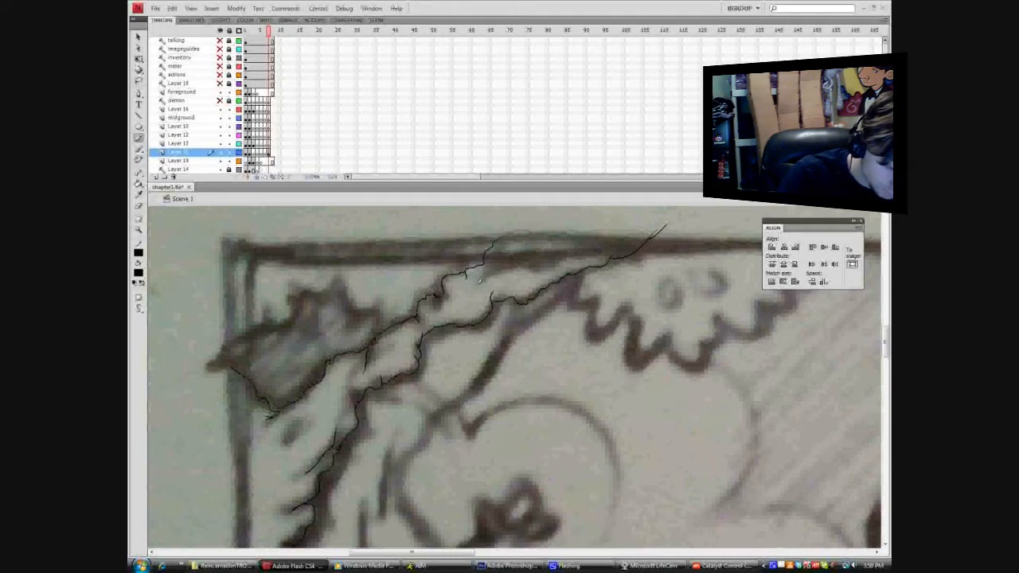
{"action": "mouse_move", "coordinate": [476, 280]}
{"action": "left_mouse_down"}
{"action": "mouse_move", "coordinate": [552, 269]}
{"action": "mouse_move", "coordinate": [601, 247]}
{"action": "left_mouse_up"}
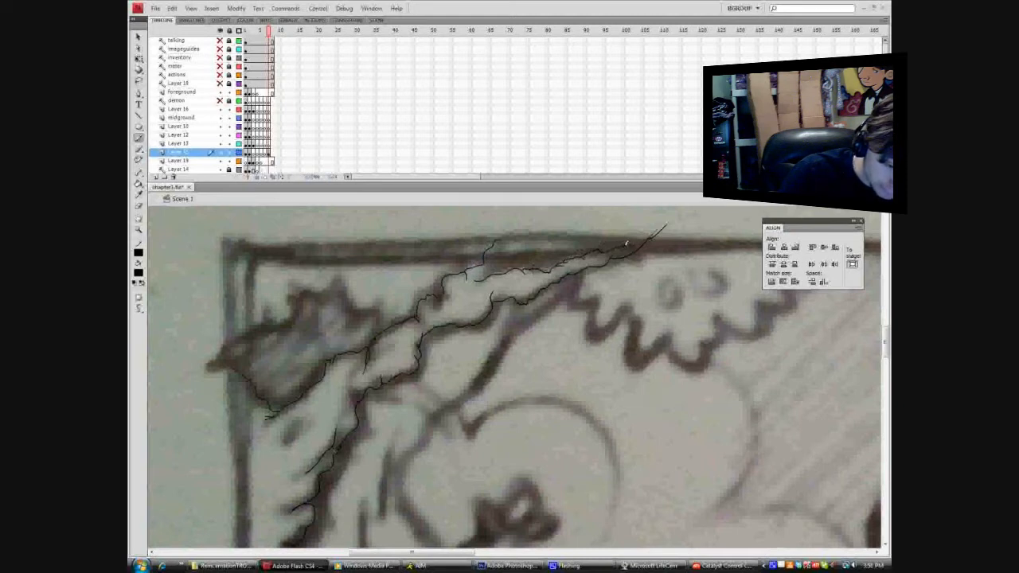
{"action": "left_click_drag", "start_coordinate": [637, 237], "coordinate": [666, 226]}
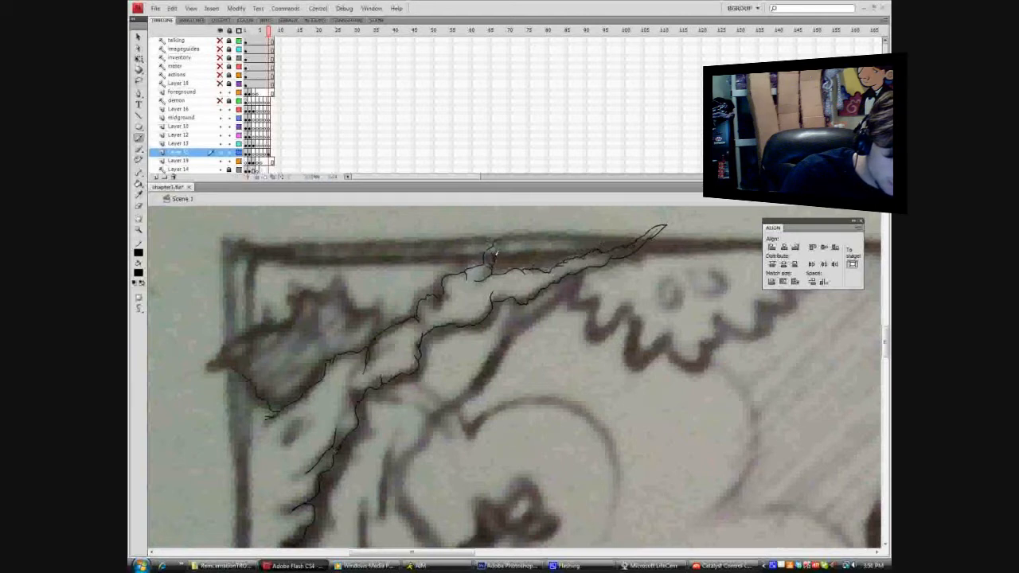
{"action": "mouse_move", "coordinate": [503, 237]}
{"action": "left_mouse_down"}
{"action": "mouse_move", "coordinate": [519, 220]}
{"action": "mouse_move", "coordinate": [499, 239]}
{"action": "left_mouse_up"}
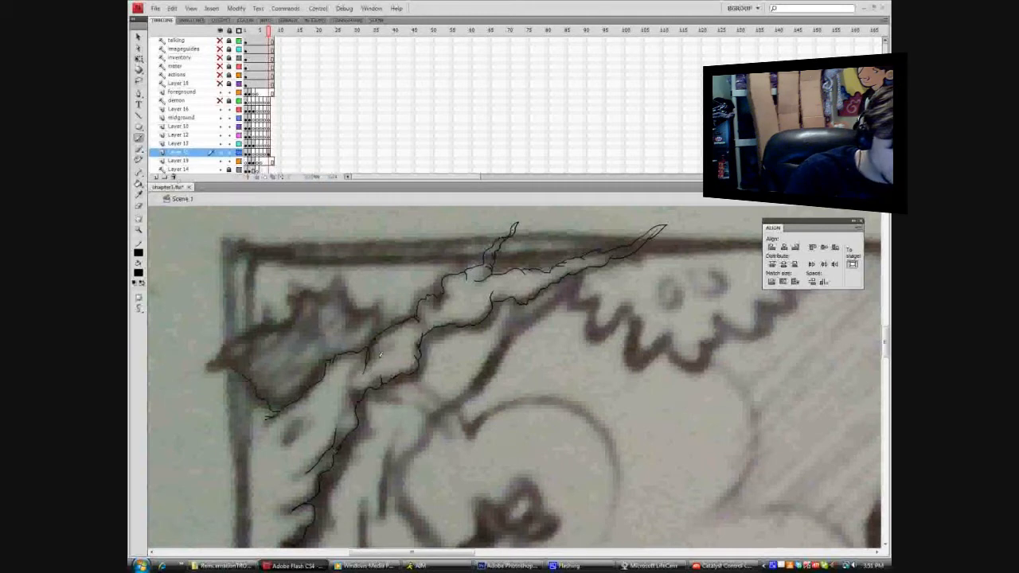
{"action": "mouse_move", "coordinate": [199, 498]}
{"action": "left_mouse_down"}
{"action": "mouse_move", "coordinate": [244, 455]}
{"action": "mouse_move", "coordinate": [686, 209]}
{"action": "left_mouse_up"}
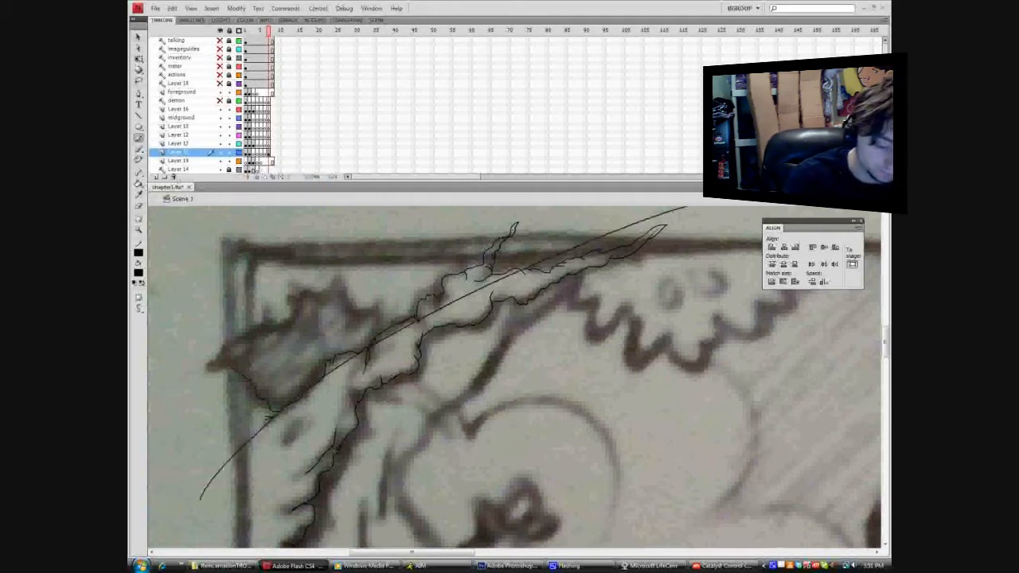
{"action": "key", "text": "ctrl+z"}
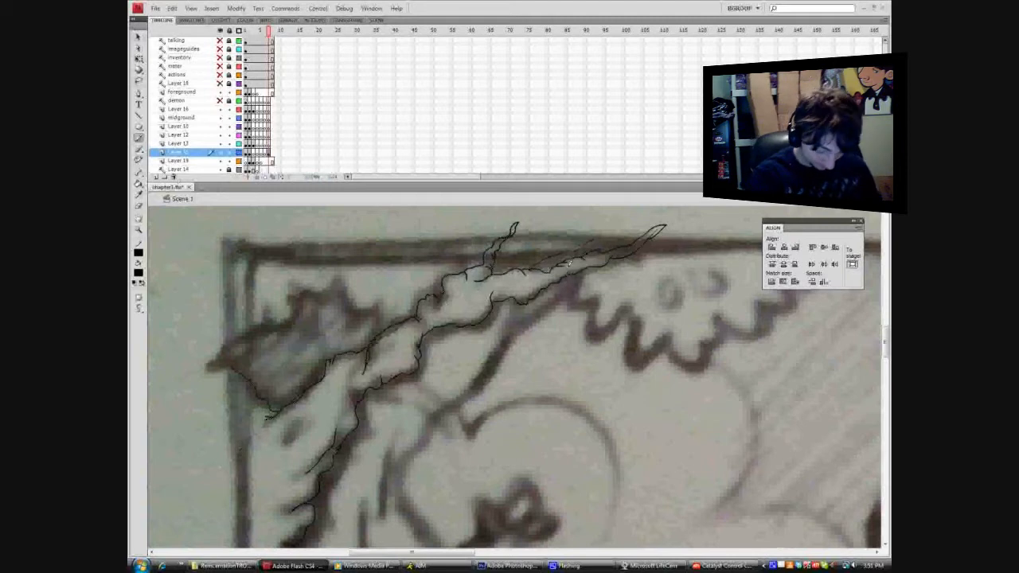
{"action": "key", "text": "ctrl+z"}
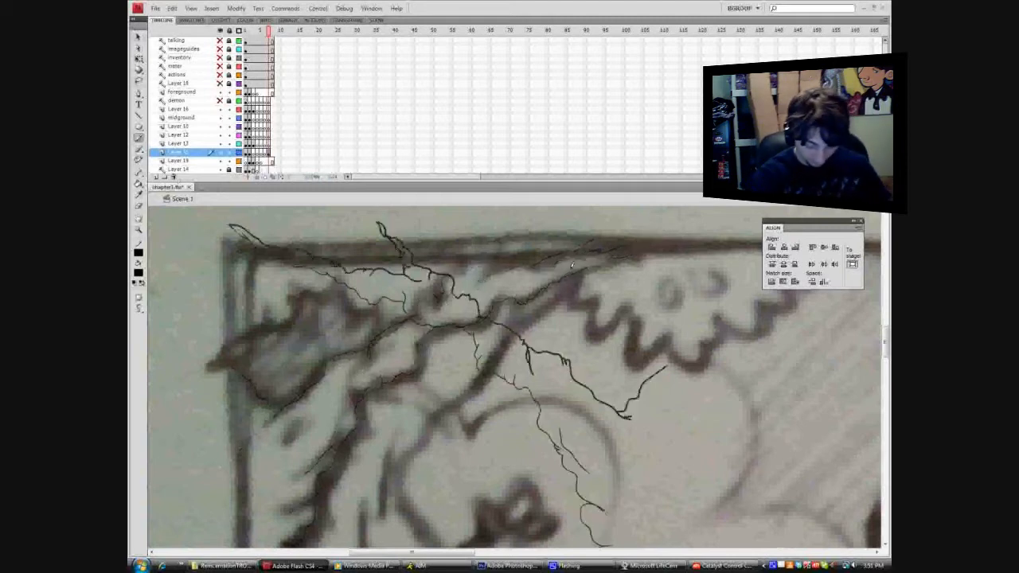
{"action": "key", "text": "ctrl+z"}
Redraw the end of the small upper twig with the Pencil as a closed point extending past the sketch's upper border.
{"action": "left_click", "coordinate": [139, 37]}
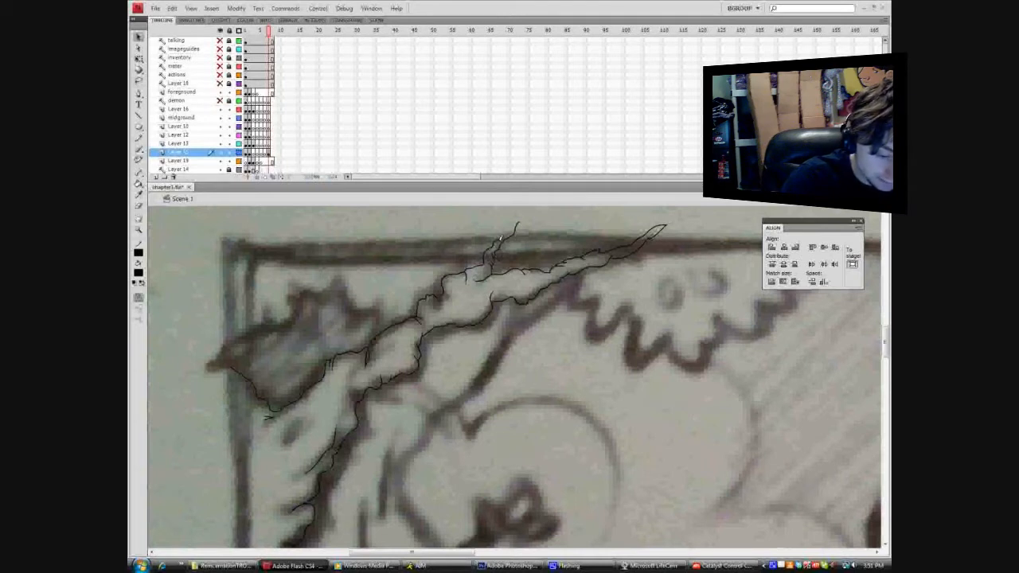
{"action": "left_click", "coordinate": [139, 138]}
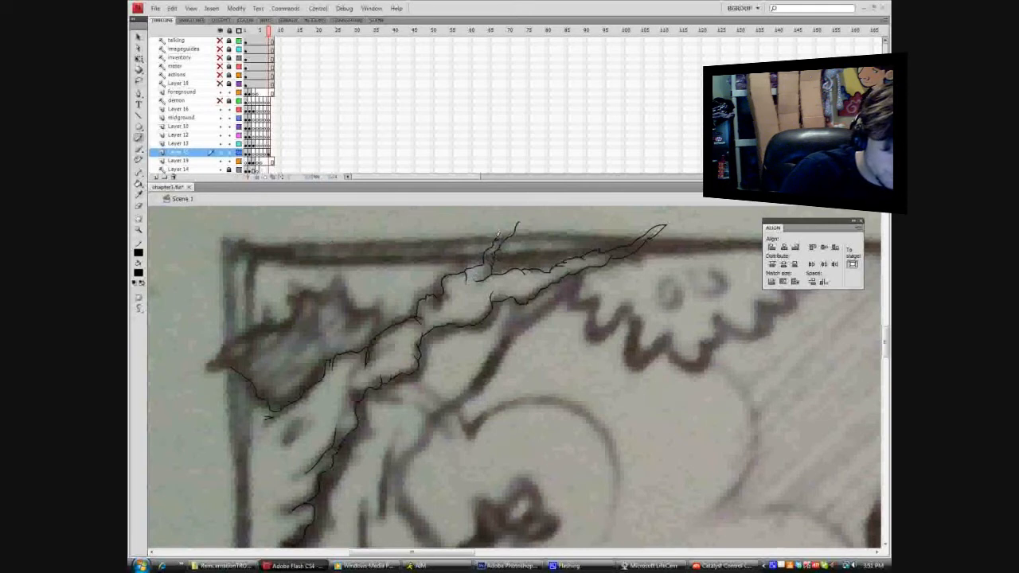
{"action": "mouse_move", "coordinate": [512, 231]}
{"action": "left_mouse_down"}
{"action": "mouse_move", "coordinate": [528, 209]}
{"action": "mouse_move", "coordinate": [514, 228]}
{"action": "left_mouse_up"}
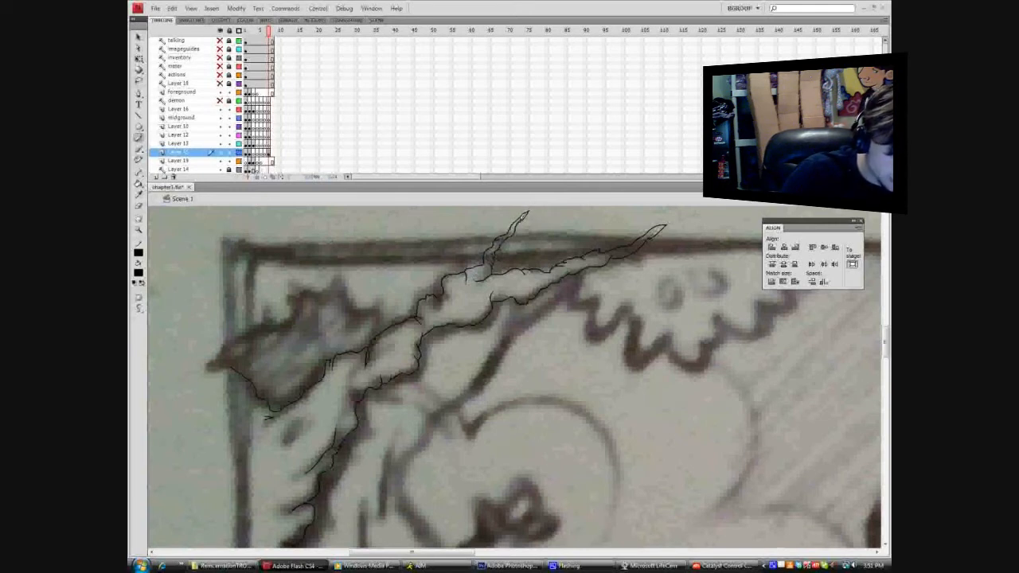
{"action": "left_click", "coordinate": [138, 36]}
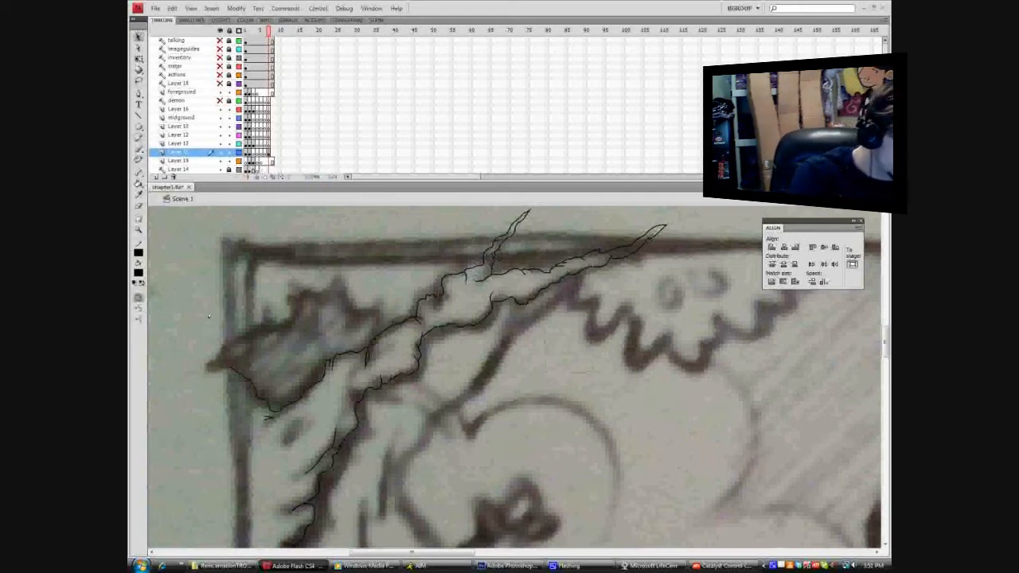
Trace the V-shaped fork of the left trunk and the inner part of its lower branch with the Pencil, adding short bark strokes.
{"action": "left_click", "coordinate": [142, 145]}
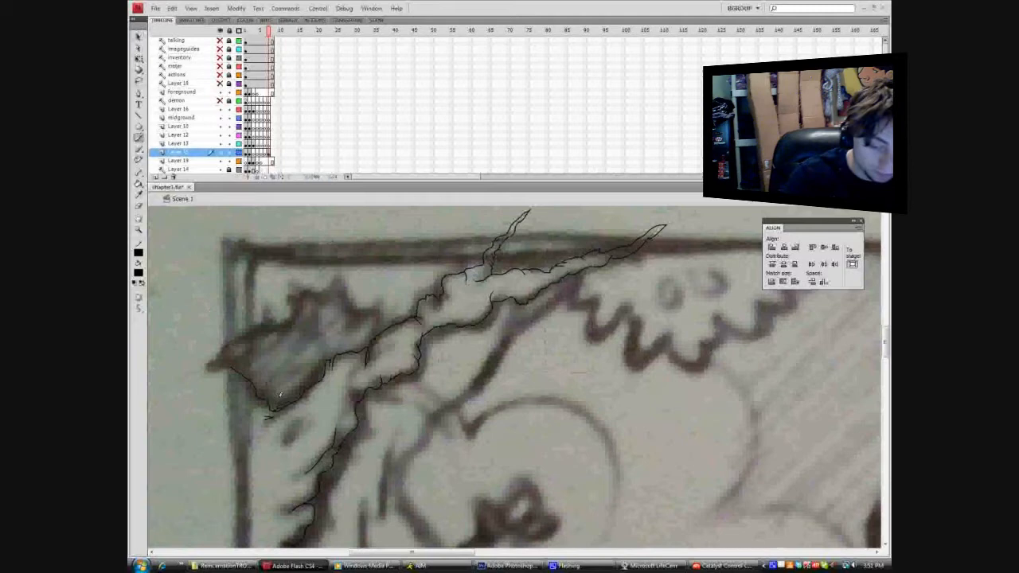
{"action": "left_click_drag", "start_coordinate": [883, 335], "coordinate": [882, 363]}
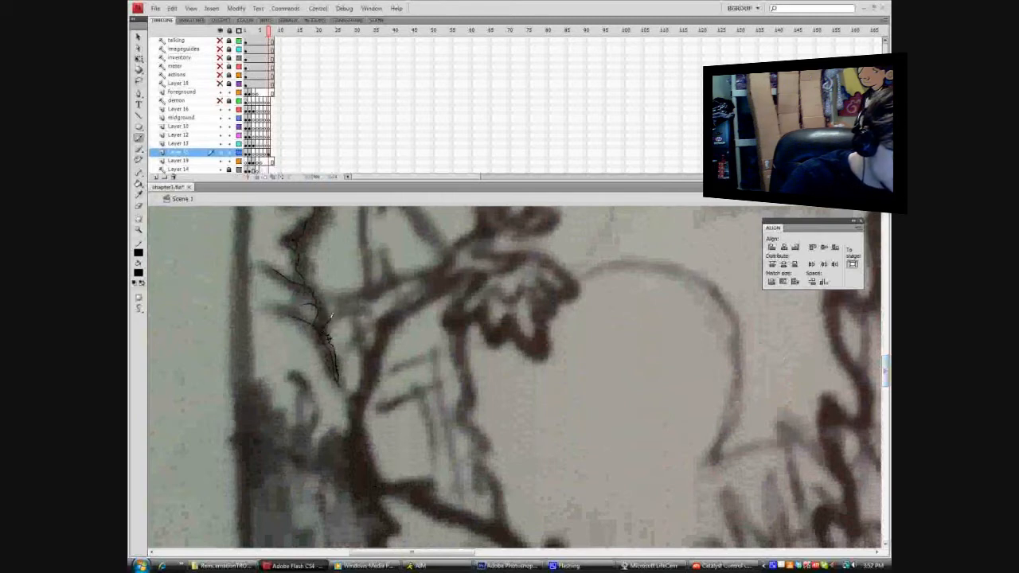
{"action": "left_click_drag", "start_coordinate": [339, 315], "coordinate": [351, 316]}
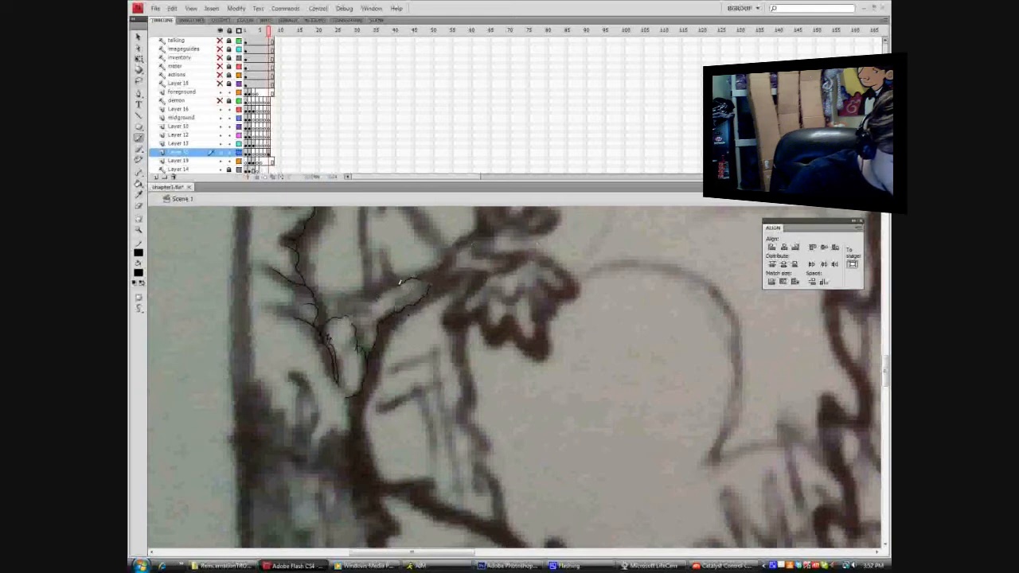
{"action": "mouse_move", "coordinate": [402, 284]}
{"action": "left_mouse_down"}
{"action": "mouse_move", "coordinate": [347, 306]}
{"action": "mouse_move", "coordinate": [373, 310]}
{"action": "mouse_move", "coordinate": [331, 315]}
{"action": "left_mouse_up"}
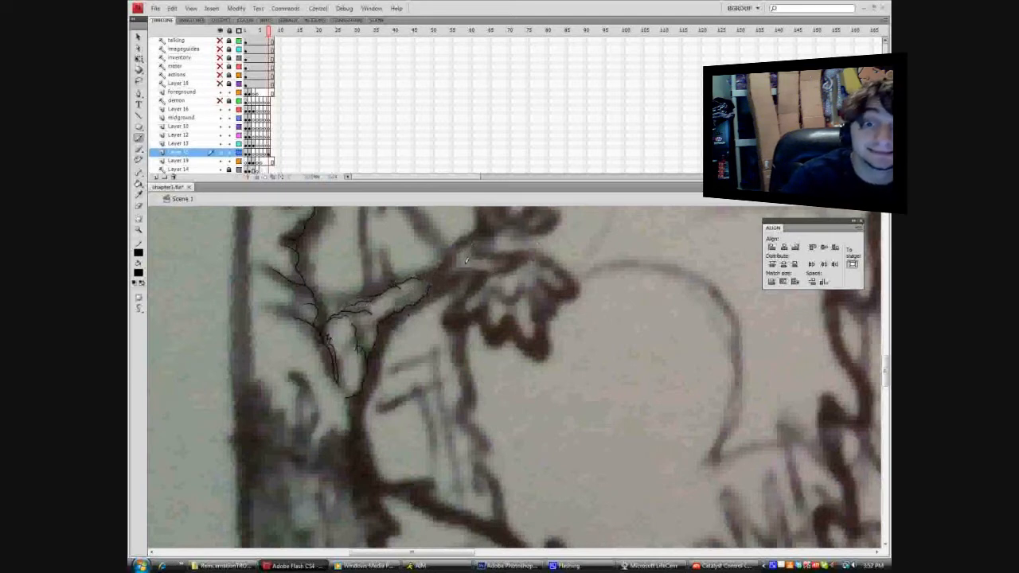
{"action": "key", "text": "v"}
{"action": "left_click_drag", "start_coordinate": [268, 464], "coordinate": [505, 194]}
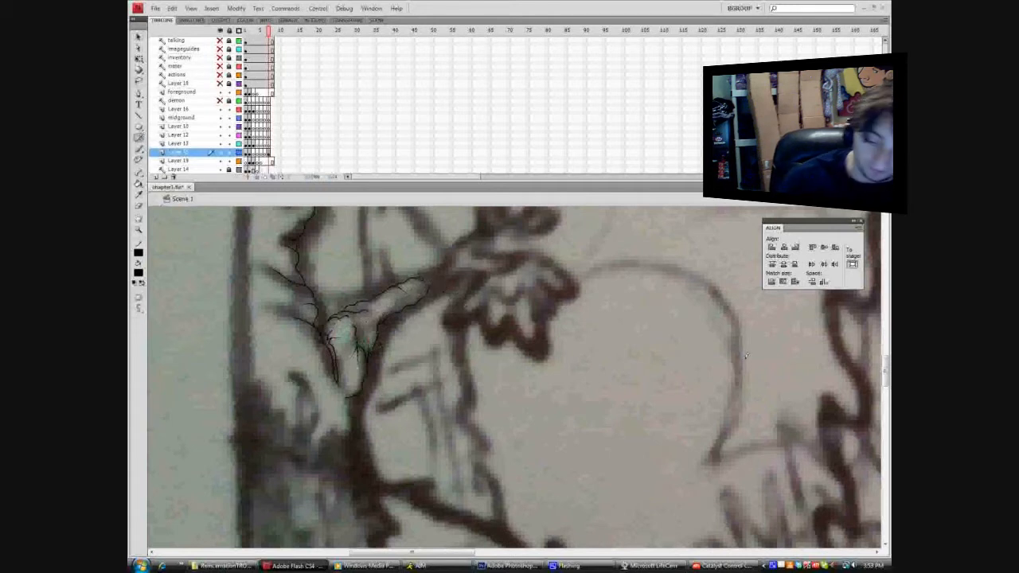
Trace the outer part of the lower branch up to the leaf cluster, ending it in several small splayed twigs.
{"action": "left_click_drag", "start_coordinate": [884, 365], "coordinate": [884, 357]}
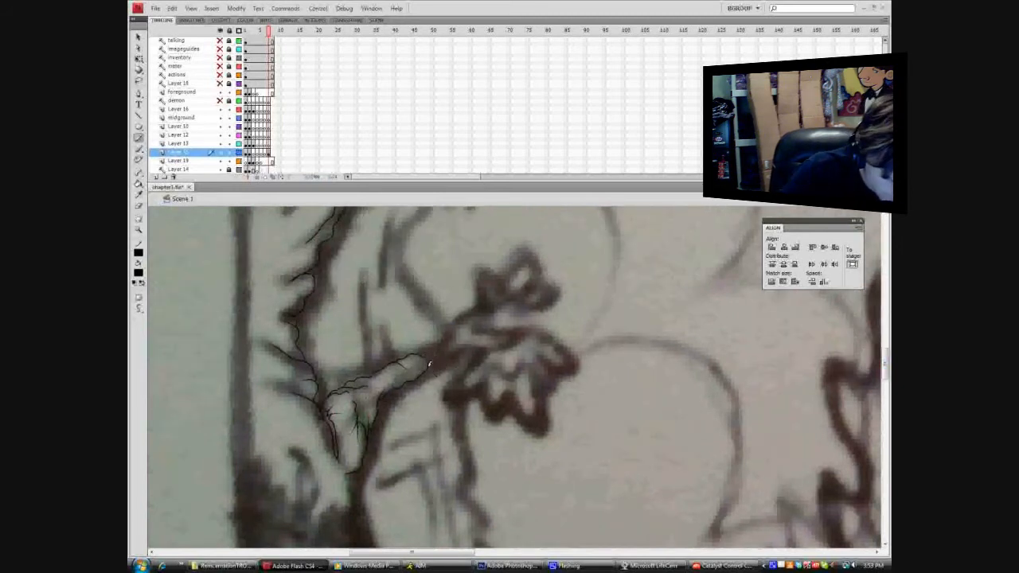
{"action": "mouse_move", "coordinate": [437, 356]}
{"action": "left_mouse_down"}
{"action": "mouse_move", "coordinate": [481, 340]}
{"action": "mouse_move", "coordinate": [511, 351]}
{"action": "mouse_move", "coordinate": [497, 340]}
{"action": "mouse_move", "coordinate": [519, 339]}
{"action": "mouse_move", "coordinate": [495, 333]}
{"action": "mouse_move", "coordinate": [527, 334]}
{"action": "mouse_move", "coordinate": [480, 333]}
{"action": "left_mouse_up"}
{"action": "left_click_drag", "start_coordinate": [476, 330], "coordinate": [463, 334]}
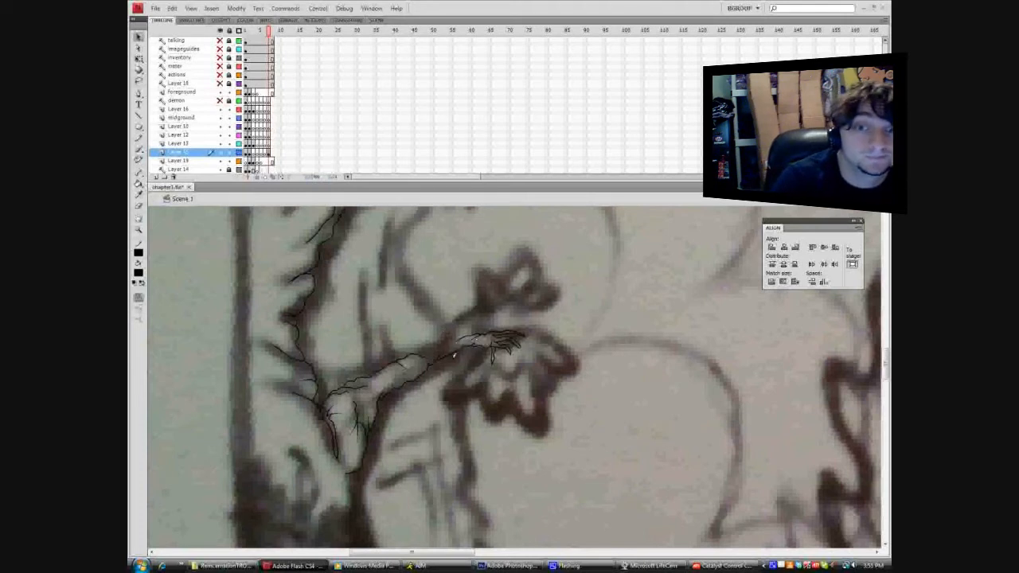
{"action": "left_click", "coordinate": [138, 137]}
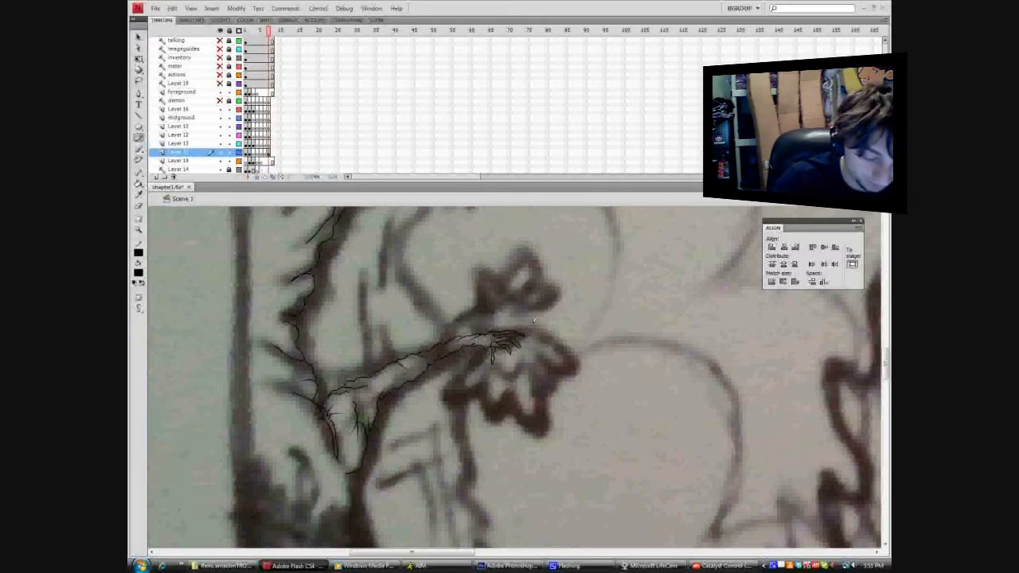
Trace the trunk outline below the fork down to the tree's base, with a short root line branching off.
{"action": "scroll", "coordinate": [885, 344], "scroll_direction": "up", "scroll_amount": 4}
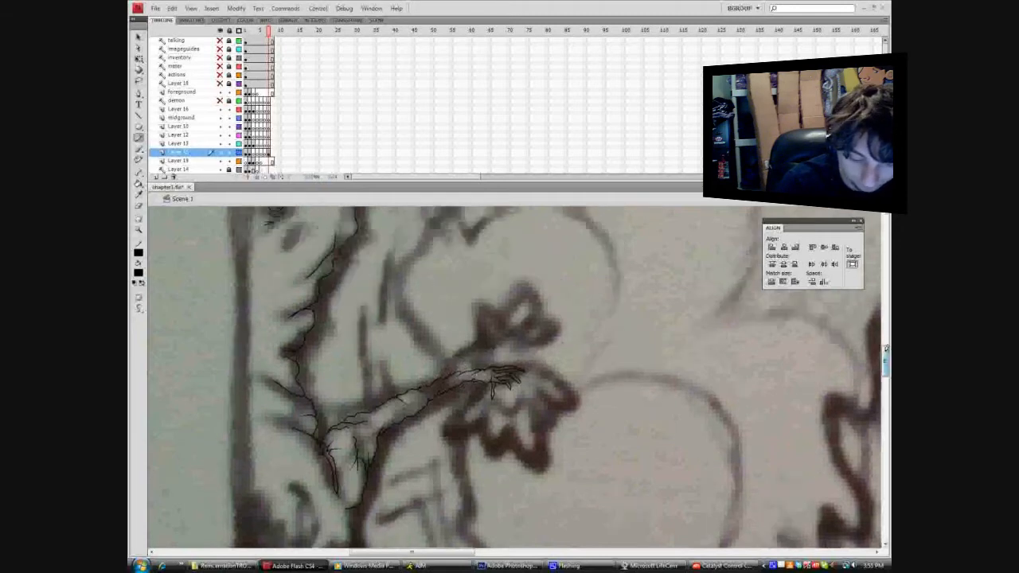
{"action": "left_click_drag", "start_coordinate": [885, 344], "coordinate": [881, 371]}
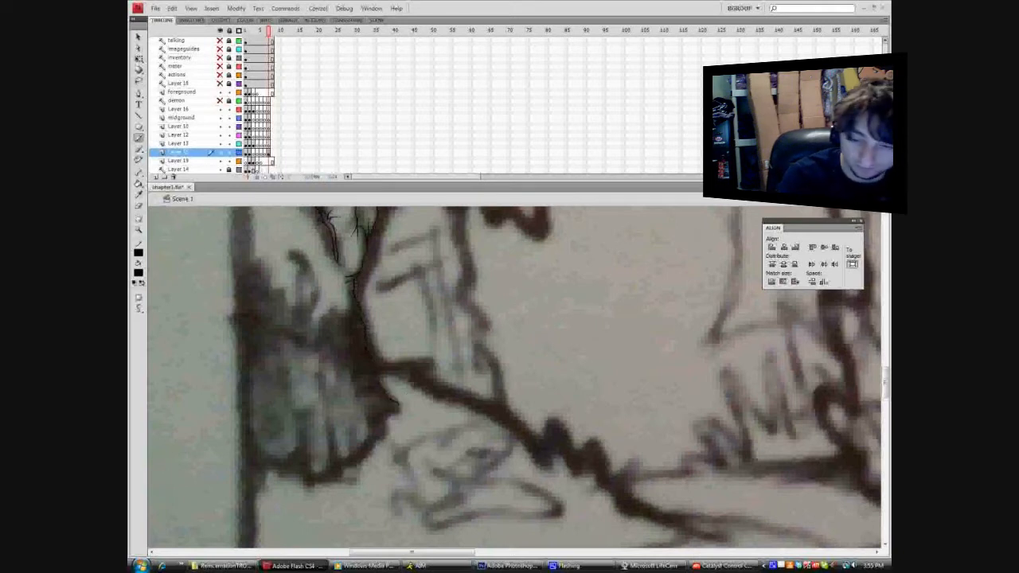
{"action": "left_click", "coordinate": [842, 235]}
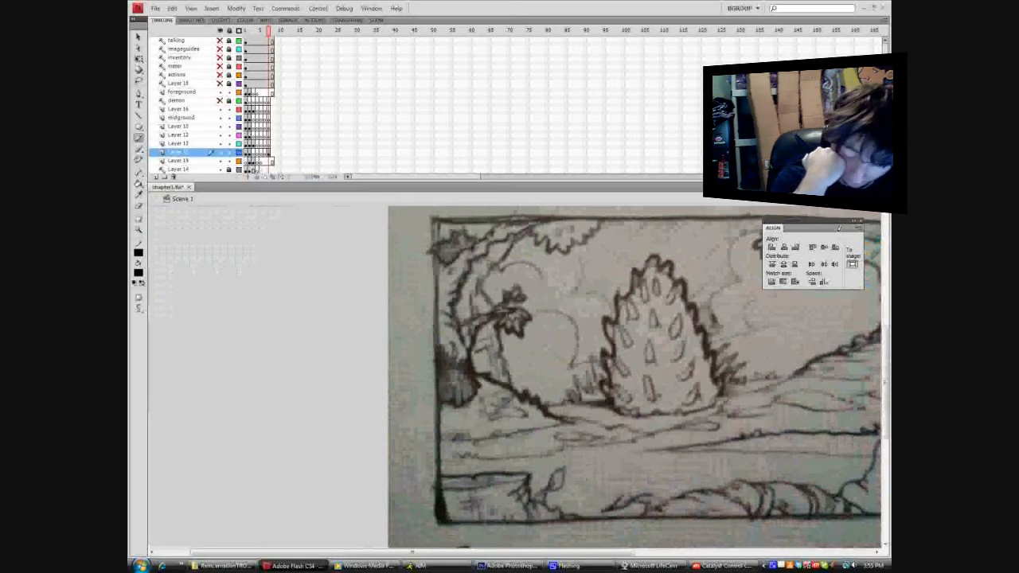
{"action": "left_click_drag", "start_coordinate": [384, 450], "coordinate": [609, 200]}
{"action": "key", "text": "ctrl+z"}
{"action": "key", "text": "v"}
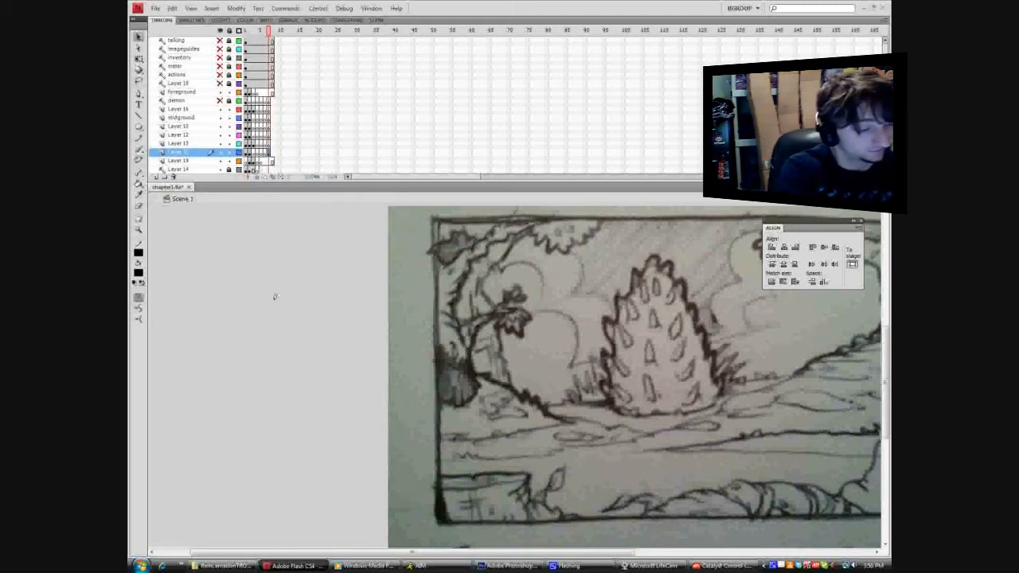
{"action": "left_click", "coordinate": [139, 228]}
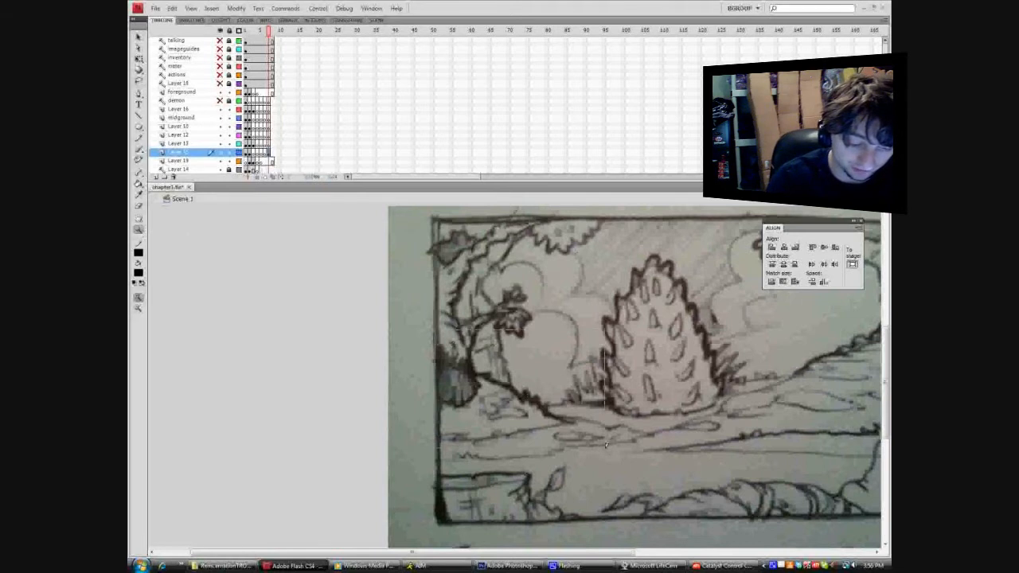
{"action": "left_click", "coordinate": [564, 368]}
{"action": "left_click", "coordinate": [139, 136]}
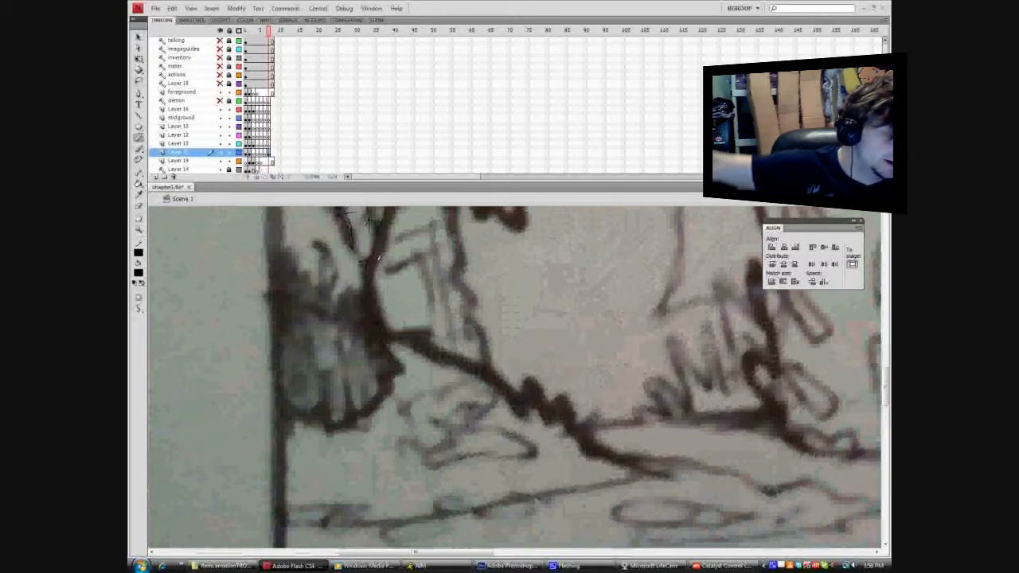
{"action": "key", "text": "v"}
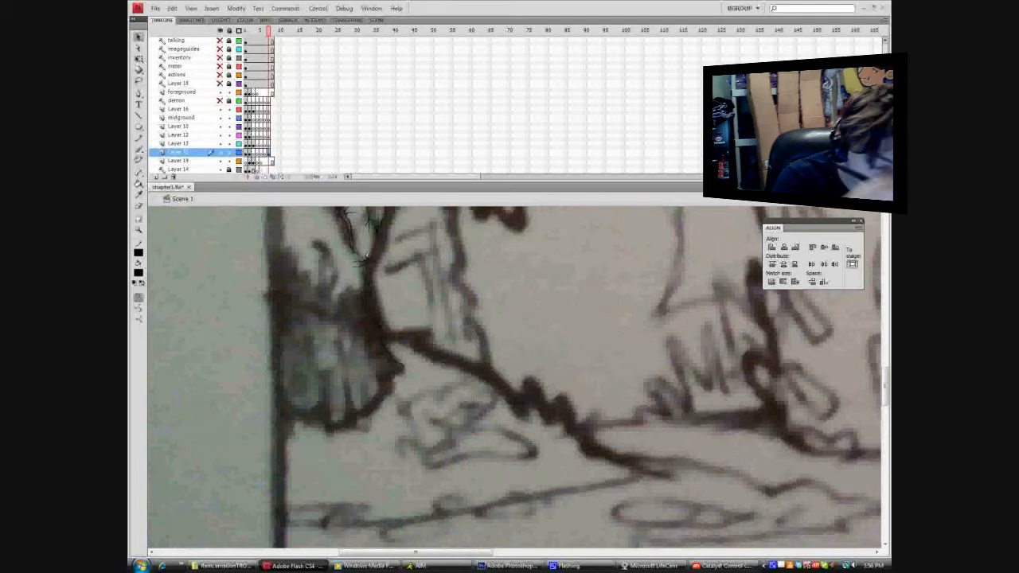
Toggle the visibility of Layer 14 and the sketch layer, Layer 2, to check the traced tree line art on its own.
{"action": "left_click", "coordinate": [880, 199]}
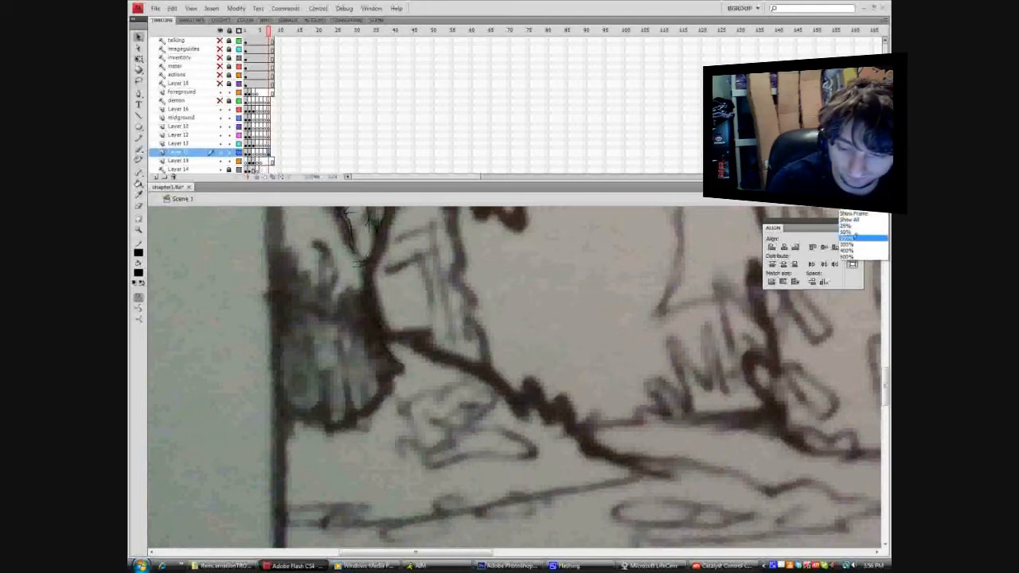
{"action": "left_click", "coordinate": [850, 231]}
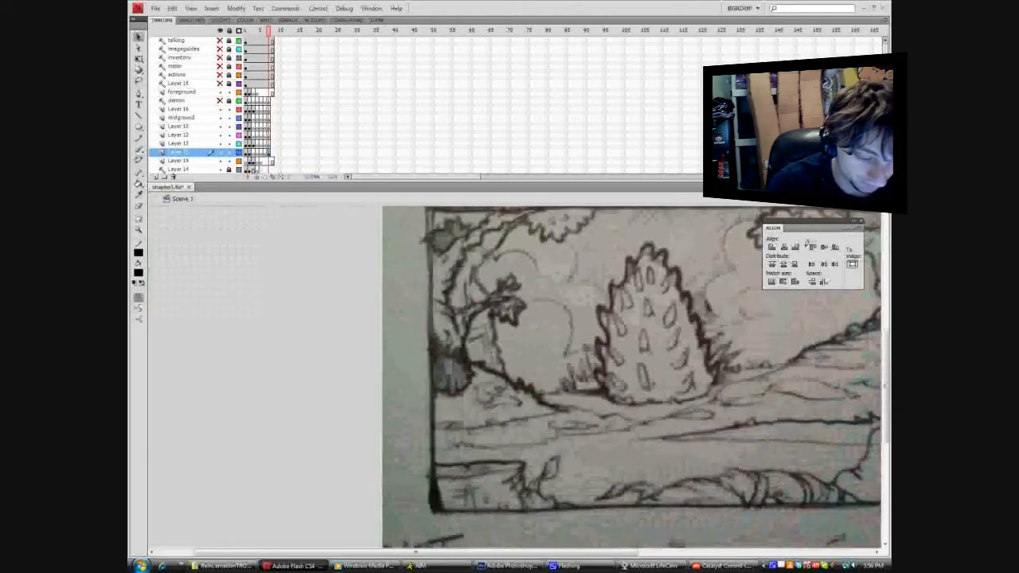
{"action": "left_click_drag", "start_coordinate": [884, 340], "coordinate": [884, 320]}
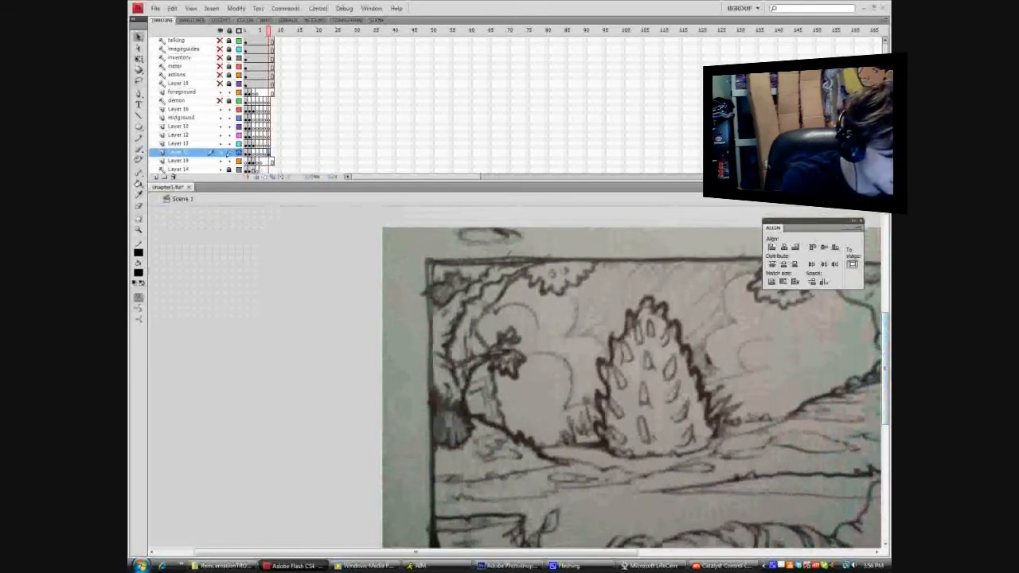
{"action": "left_click", "coordinate": [219, 168]}
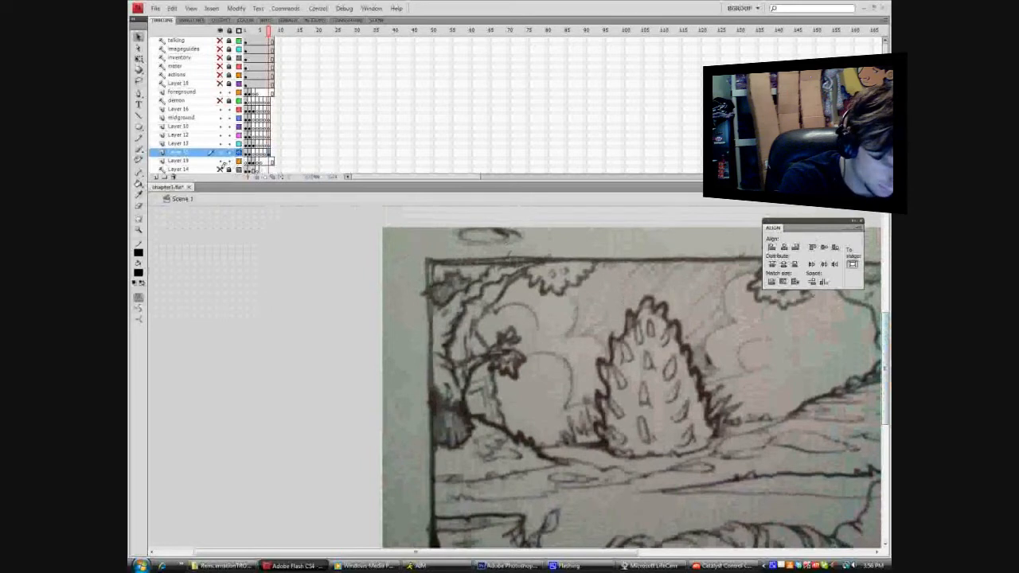
{"action": "left_click", "coordinate": [222, 168]}
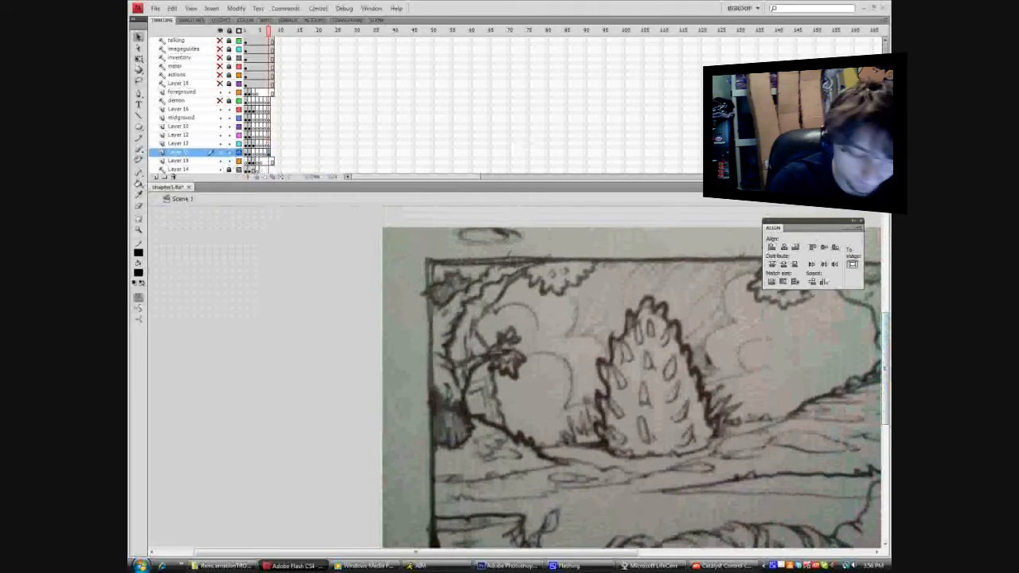
{"action": "scroll", "coordinate": [214, 135], "scroll_direction": "down", "scroll_amount": 2}
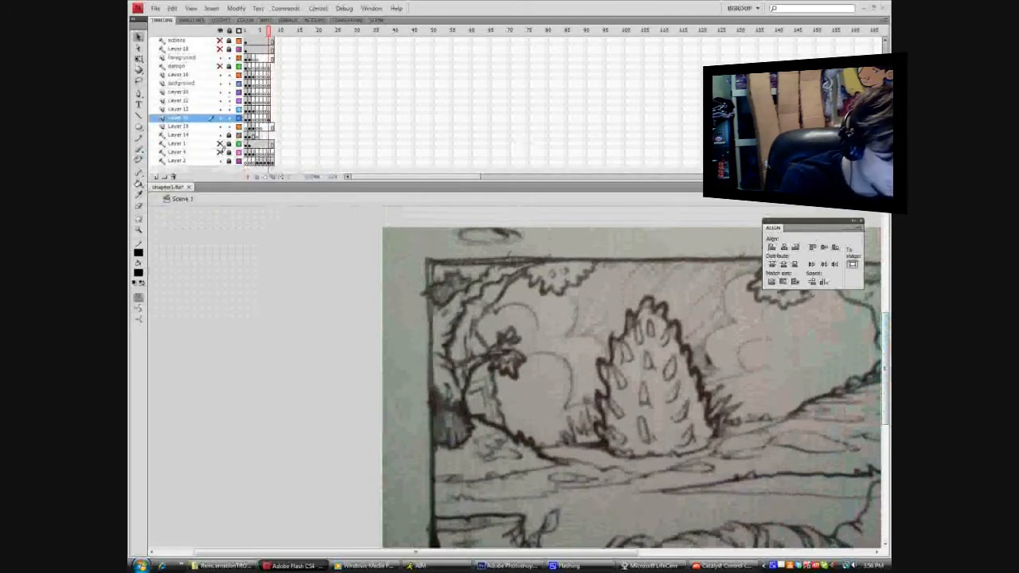
{"action": "left_click", "coordinate": [220, 160]}
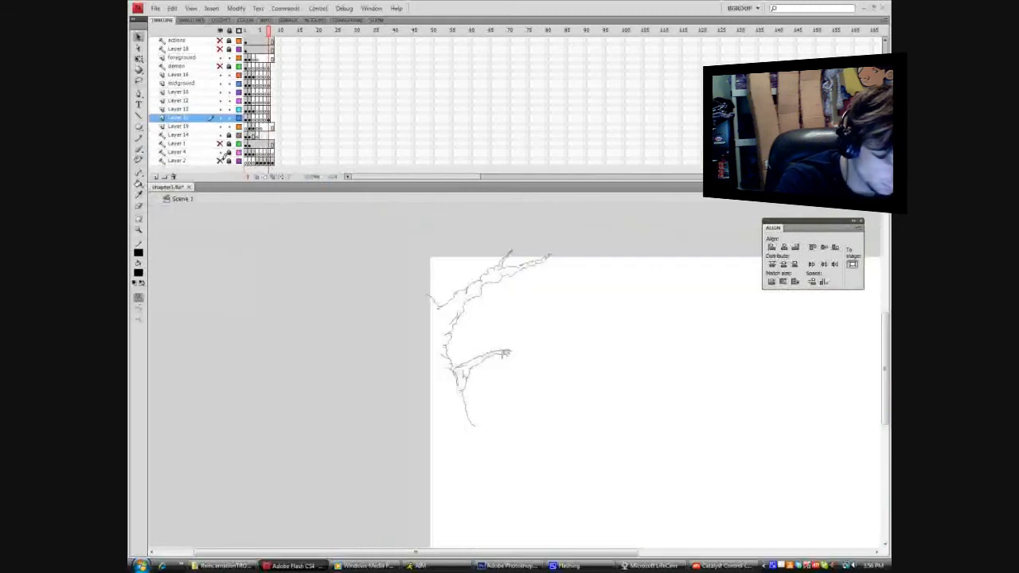
{"action": "left_click", "coordinate": [221, 160]}
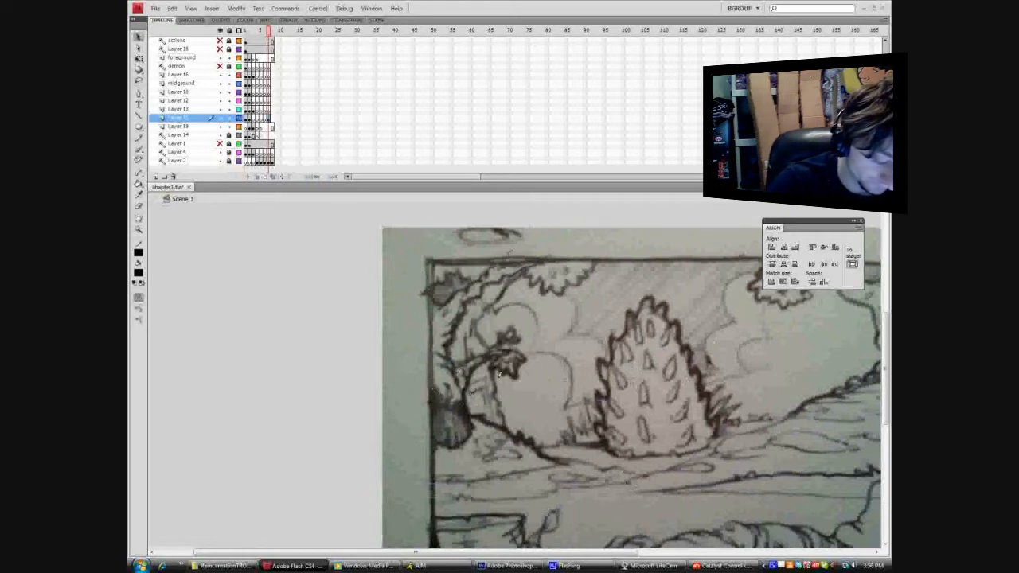
Select all the traced tree lines and set both the stroke and fill colours to red.
{"action": "left_click_drag", "start_coordinate": [415, 381], "coordinate": [590, 488]}
{"action": "left_click", "coordinate": [140, 138]}
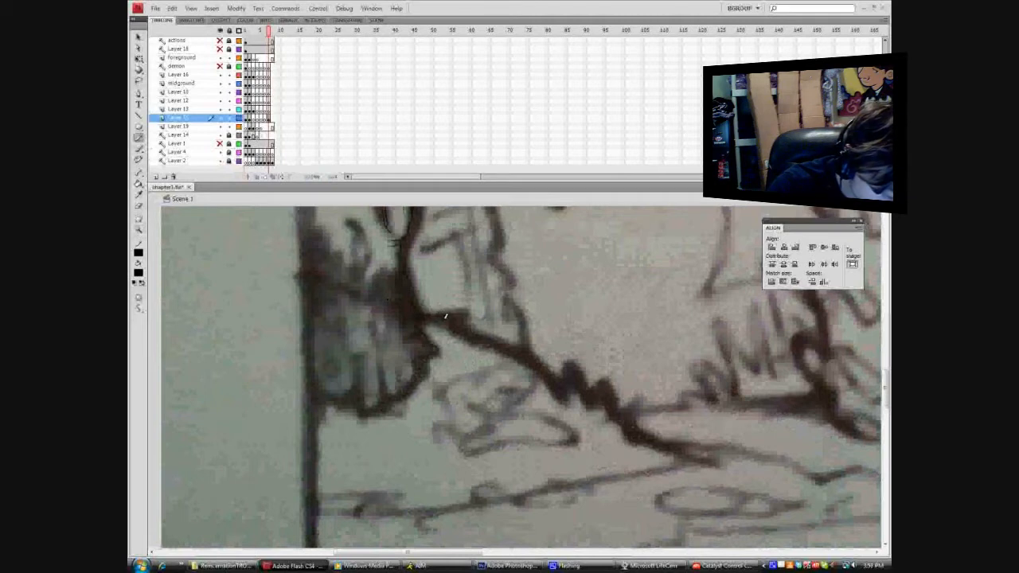
{"action": "left_click", "coordinate": [856, 198]}
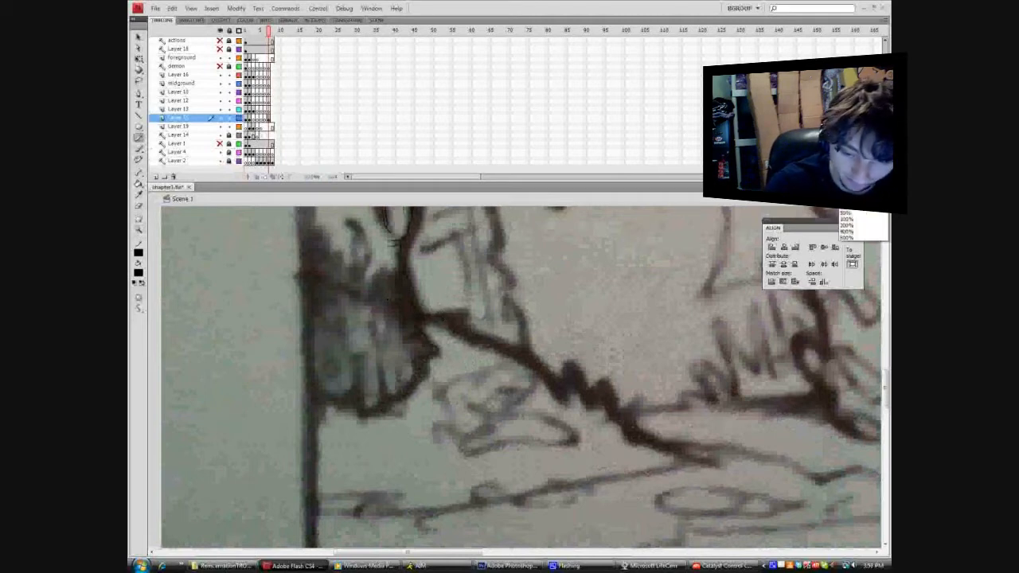
{"action": "left_click", "coordinate": [854, 236]}
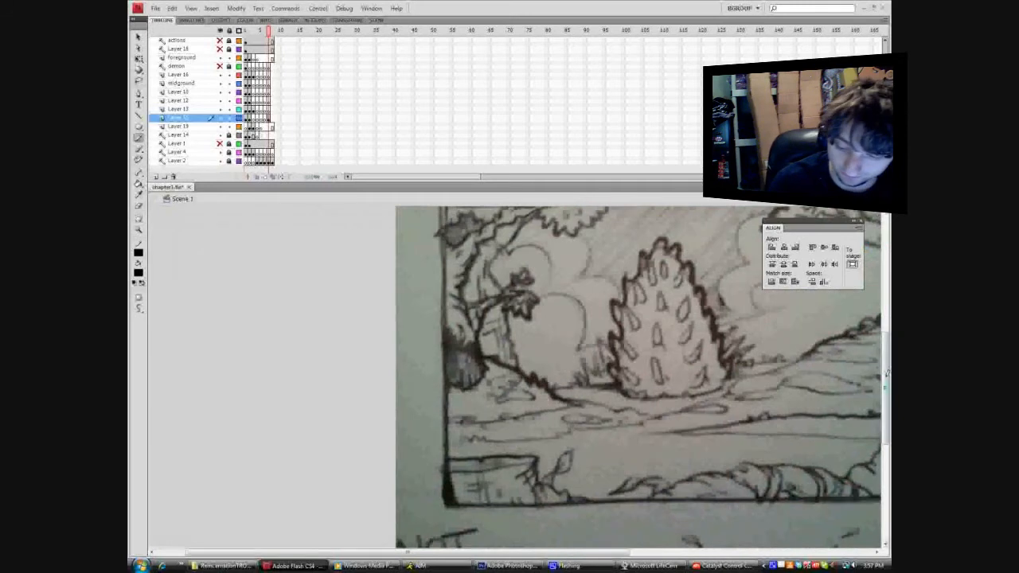
{"action": "scroll", "coordinate": [885, 355], "scroll_direction": "up", "scroll_amount": 2}
{"action": "key", "text": "v"}
{"action": "left_click_drag", "start_coordinate": [388, 503], "coordinate": [642, 218]}
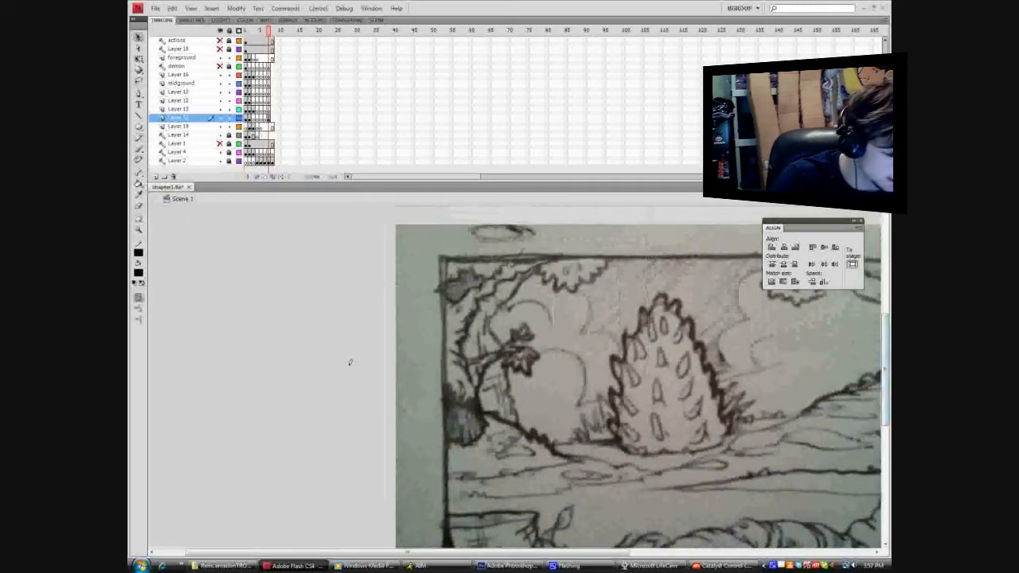
{"action": "left_click", "coordinate": [140, 253]}
{"action": "left_click", "coordinate": [255, 310]}
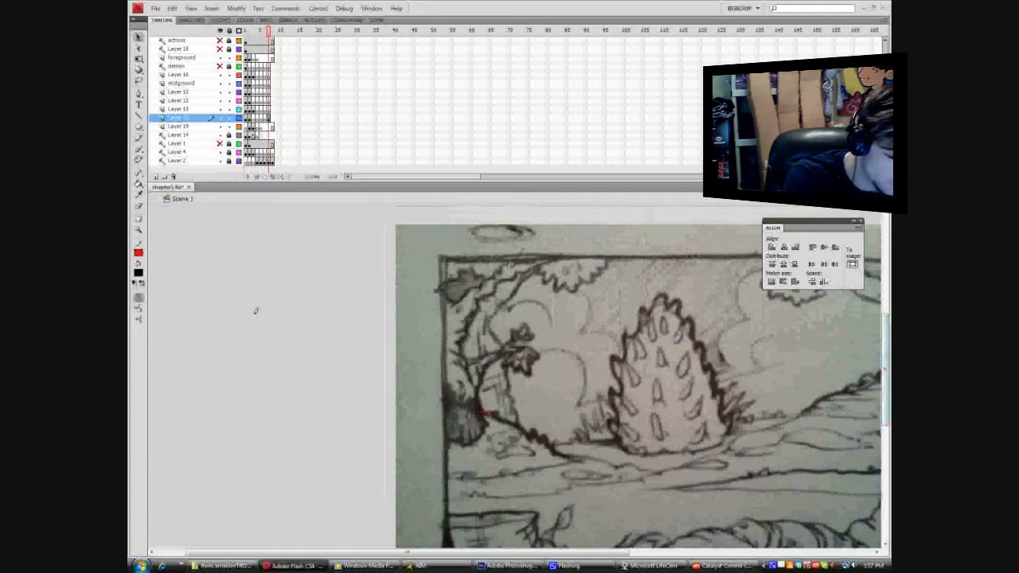
{"action": "left_click", "coordinate": [139, 273]}
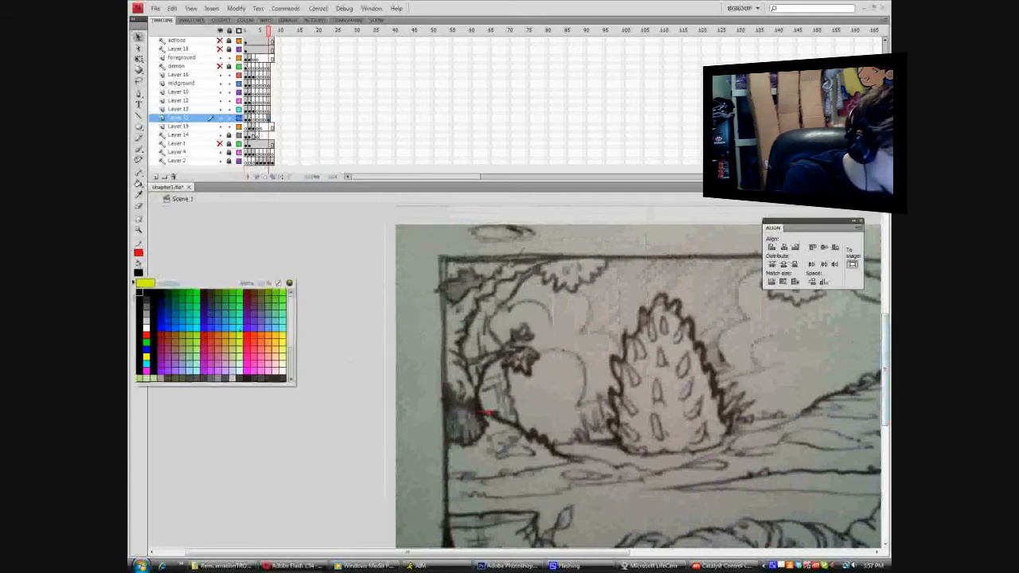
{"action": "left_click", "coordinate": [255, 330]}
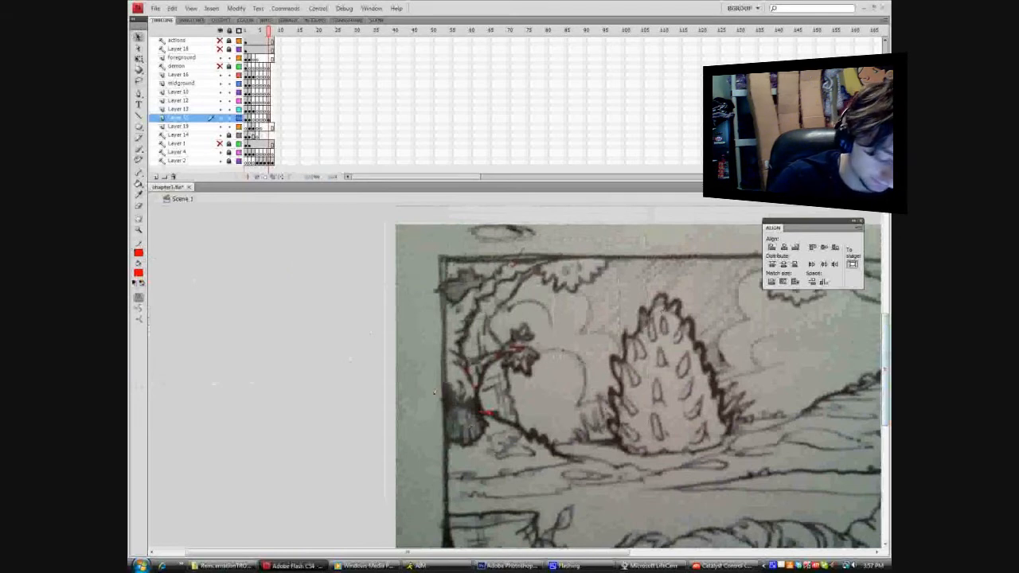
Trace the sloping ground line from the trunk's base with the red Pencil, adding jagged grass tufts along its lower part.
{"action": "left_click", "coordinate": [138, 229]}
{"action": "left_click_drag", "start_coordinate": [447, 381], "coordinate": [641, 478]}
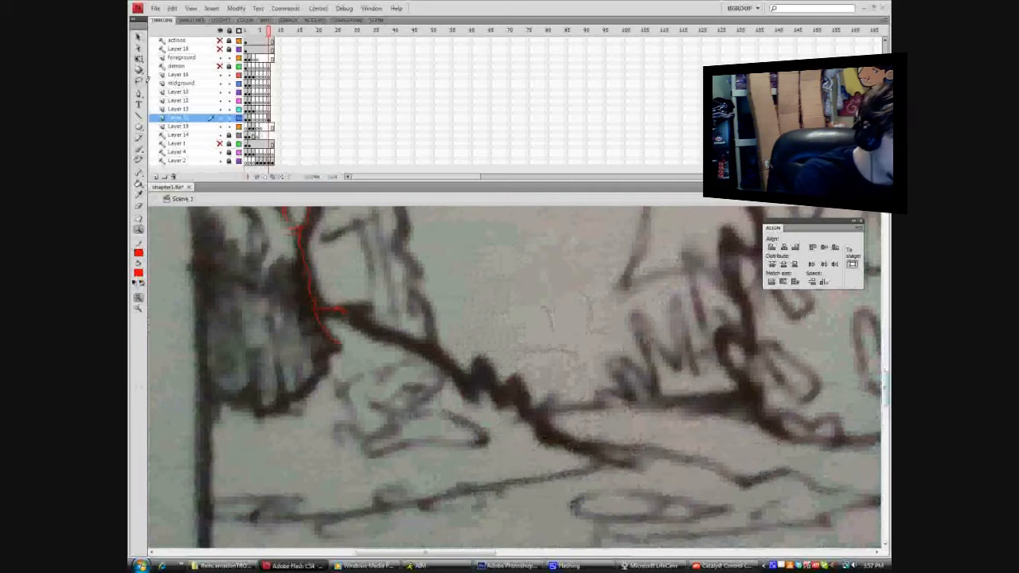
{"action": "left_click", "coordinate": [138, 138]}
{"action": "mouse_move", "coordinate": [346, 310]}
{"action": "left_mouse_down"}
{"action": "mouse_move", "coordinate": [437, 355]}
{"action": "mouse_move", "coordinate": [465, 382]}
{"action": "left_mouse_up"}
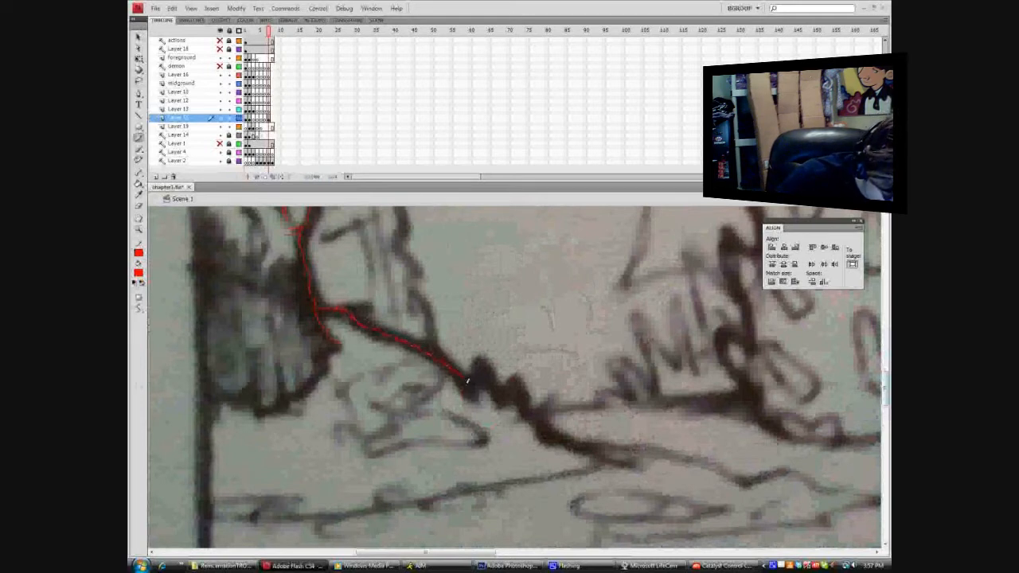
{"action": "left_click_drag", "start_coordinate": [467, 371], "coordinate": [475, 359]}
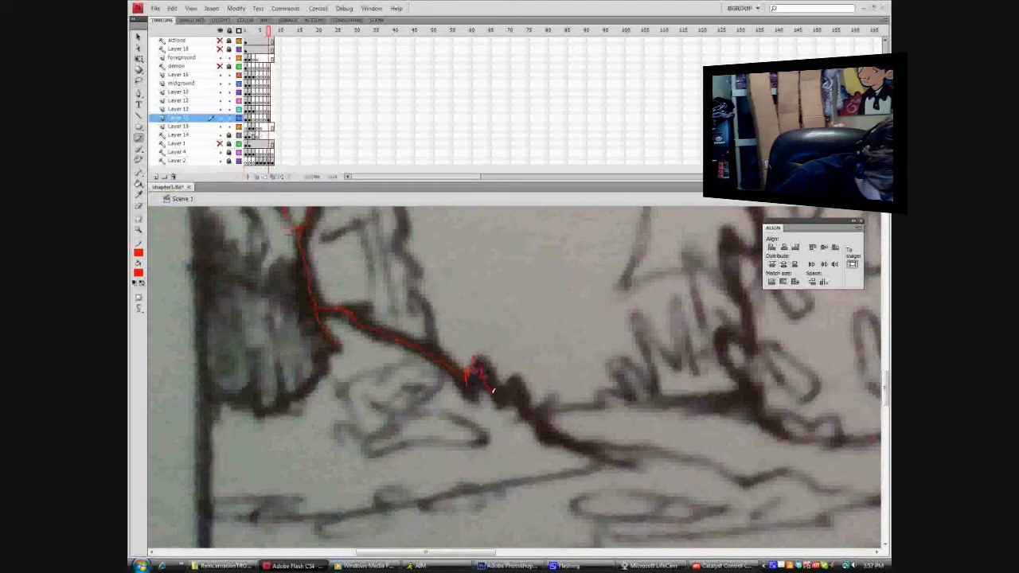
{"action": "mouse_move", "coordinate": [502, 397]}
{"action": "left_mouse_down"}
{"action": "mouse_move", "coordinate": [500, 383]}
{"action": "mouse_move", "coordinate": [511, 387]}
{"action": "left_mouse_up"}
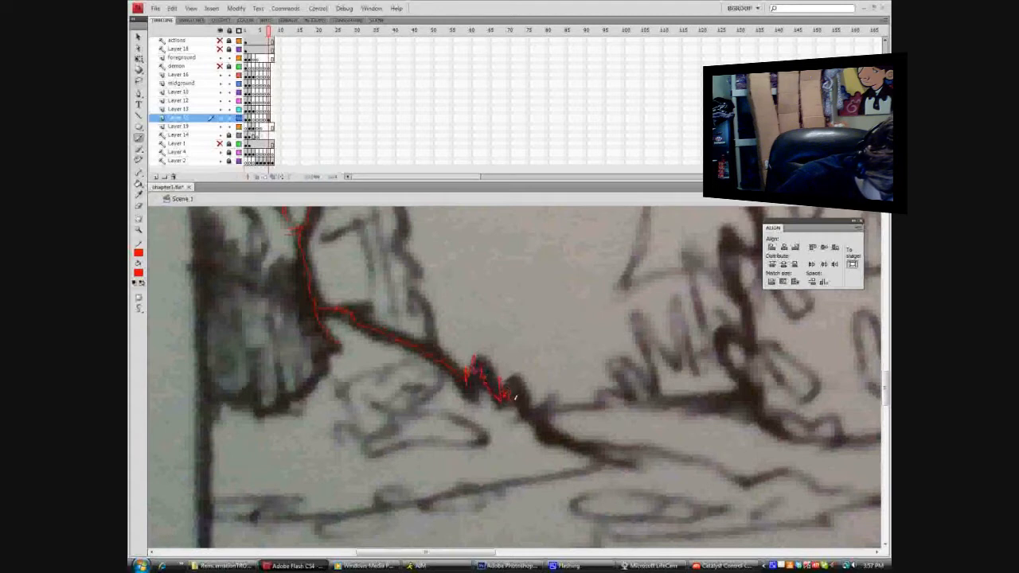
{"action": "left_click_drag", "start_coordinate": [522, 407], "coordinate": [529, 417]}
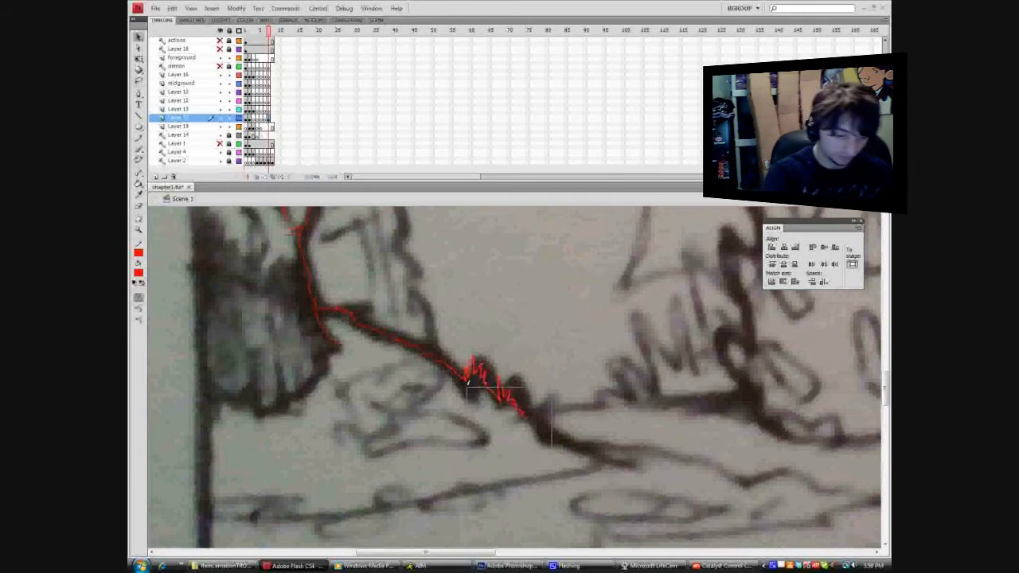
Undo the last tuft strokes, retrace the grass tufts on the sloping ground line, and extend the line down to its lower end.
{"action": "key", "text": "ctrl+z"}
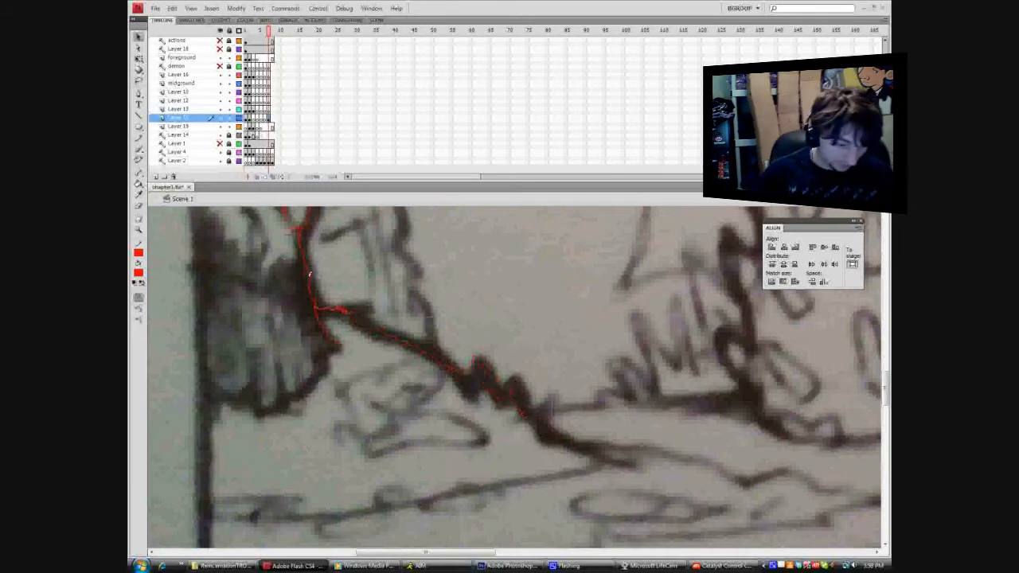
{"action": "left_click_drag", "start_coordinate": [466, 377], "coordinate": [523, 414]}
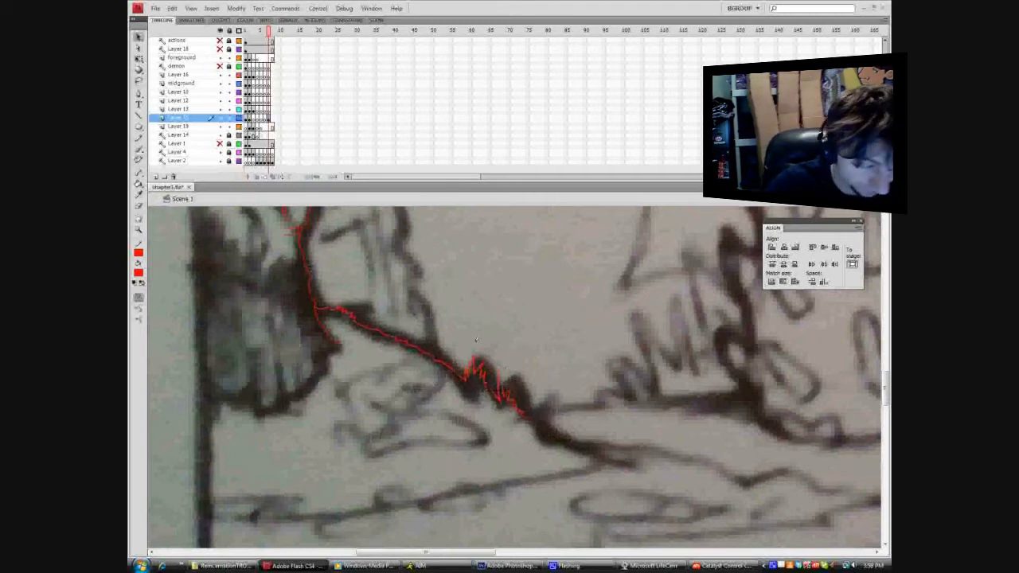
{"action": "left_click", "coordinate": [139, 136]}
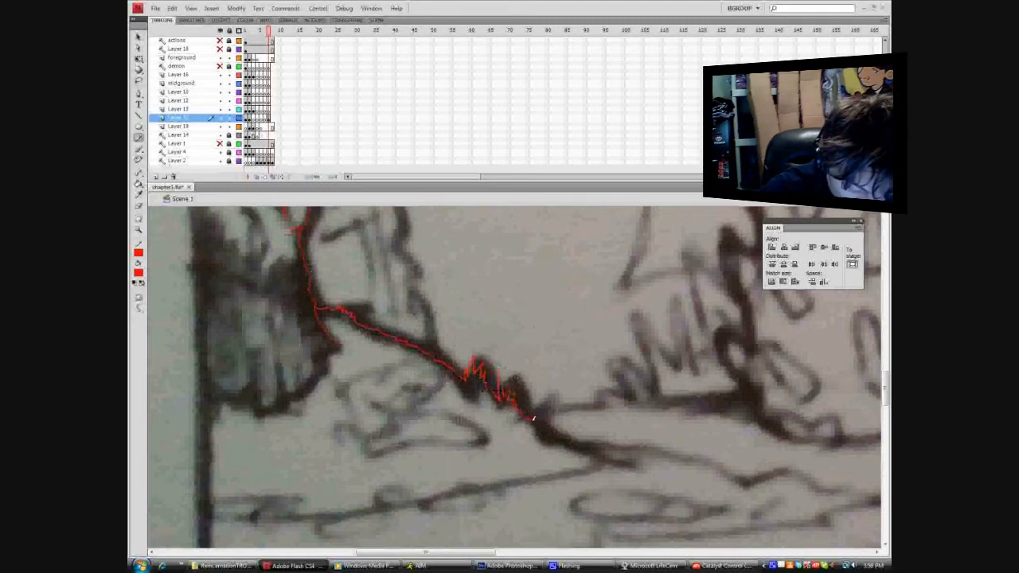
{"action": "left_click_drag", "start_coordinate": [540, 424], "coordinate": [609, 460]}
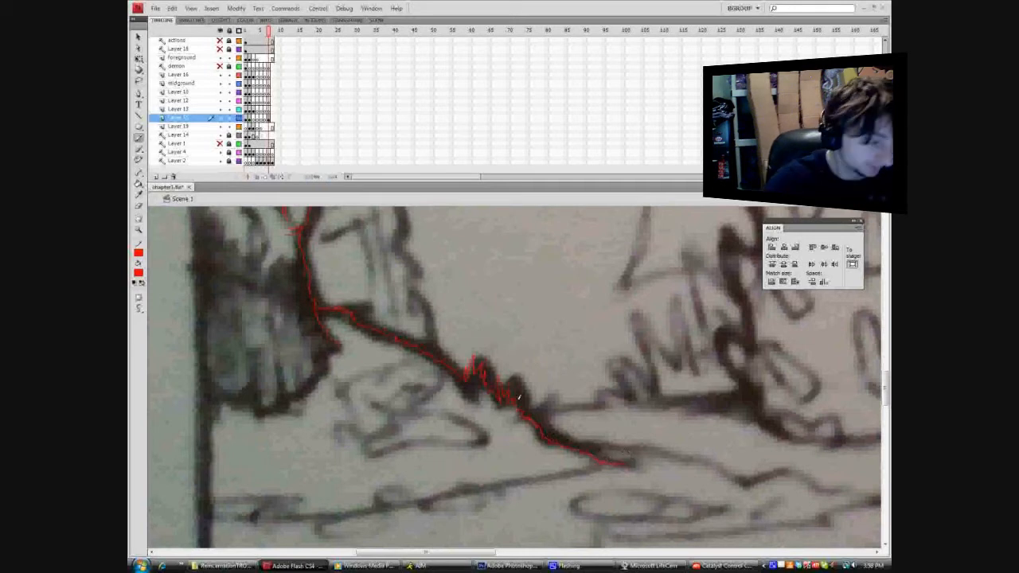
{"action": "left_click", "coordinate": [138, 37]}
{"action": "mouse_move", "coordinate": [668, 470]}
{"action": "left_mouse_down"}
{"action": "mouse_move", "coordinate": [502, 390]}
{"action": "mouse_move", "coordinate": [464, 343]}
{"action": "left_mouse_up"}
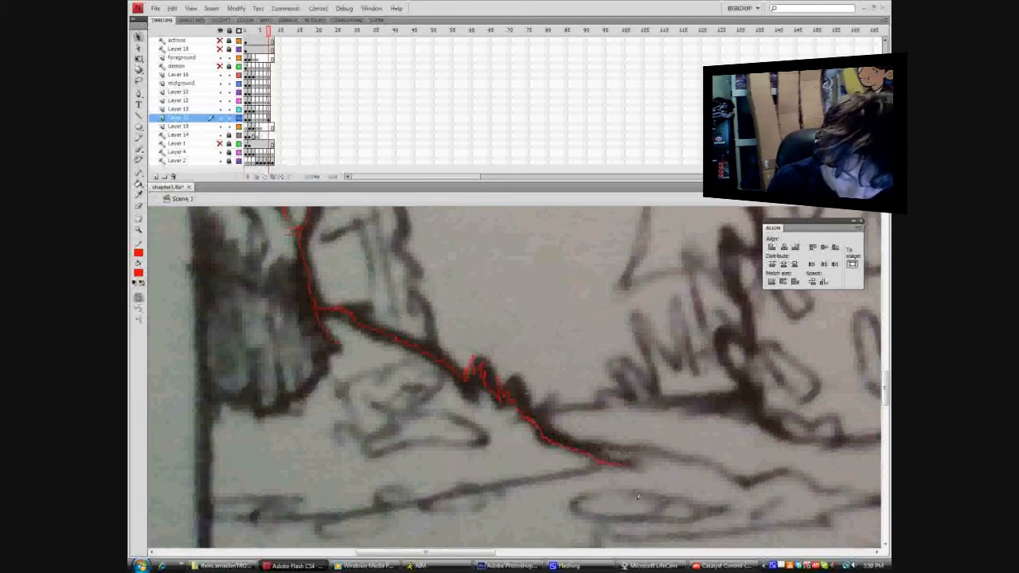
Enlarge the timeline area so that more layers are listed above the stage.
{"action": "mouse_move", "coordinate": [878, 392]}
{"action": "left_mouse_down"}
{"action": "mouse_move", "coordinate": [882, 349]}
{"action": "mouse_move", "coordinate": [877, 390]}
{"action": "left_mouse_up"}
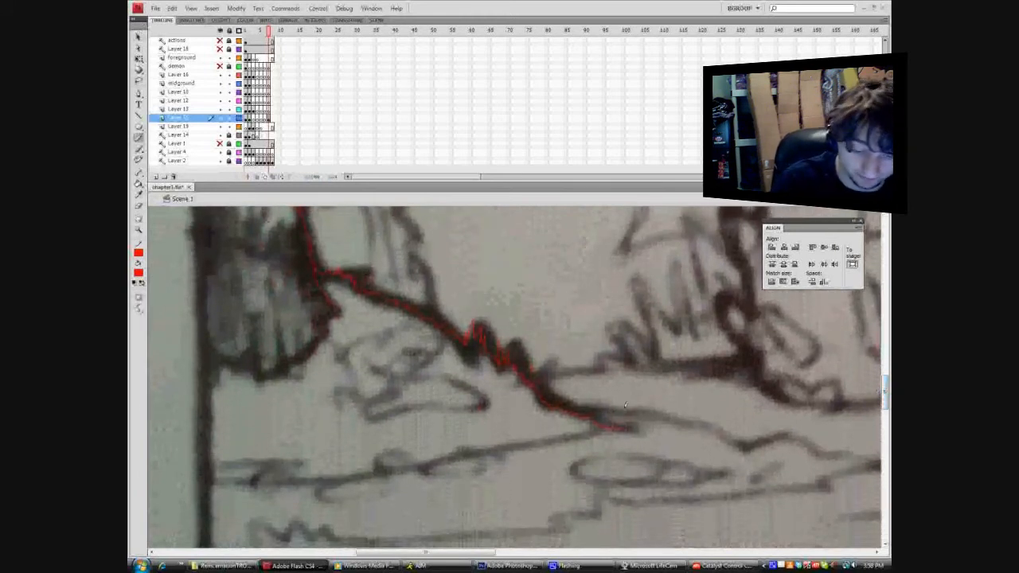
{"action": "left_click_drag", "start_coordinate": [885, 392], "coordinate": [884, 364]}
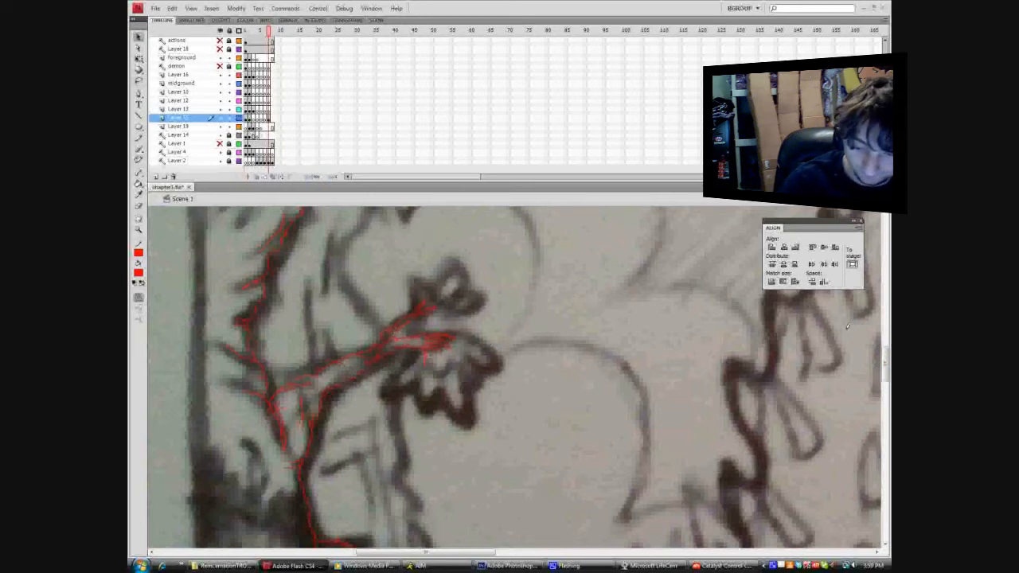
{"action": "scroll", "coordinate": [855, 323], "scroll_direction": "up", "scroll_amount": 5}
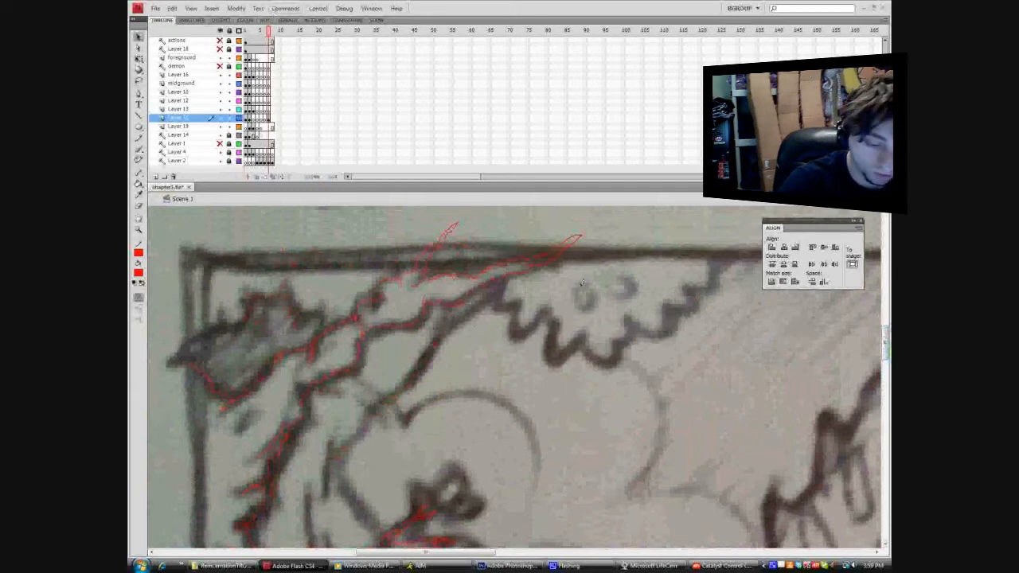
{"action": "left_click", "coordinate": [139, 138]}
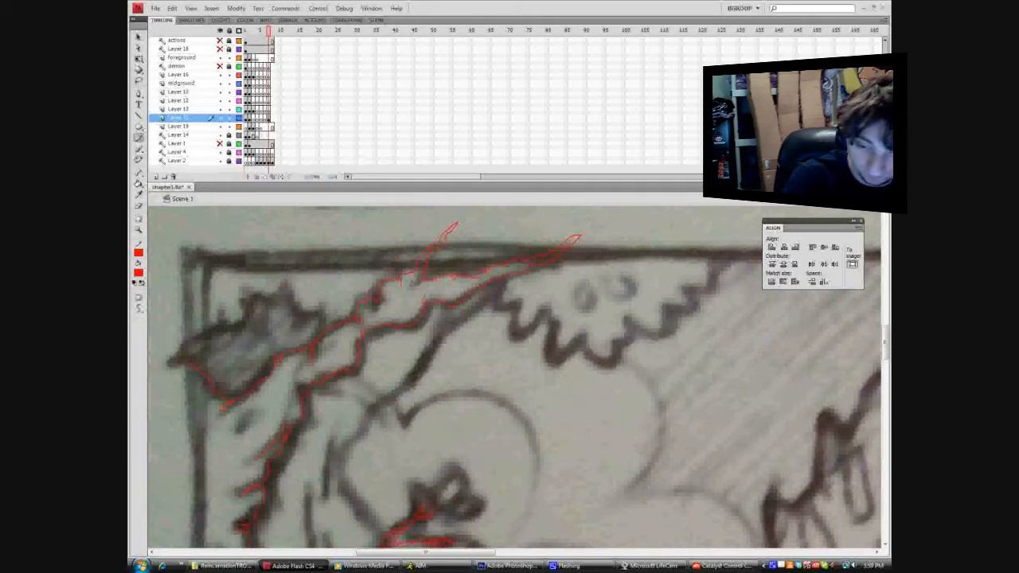
{"action": "scroll", "coordinate": [207, 104], "scroll_direction": "up", "scroll_amount": 2}
{"action": "mouse_move", "coordinate": [618, 180]}
{"action": "left_mouse_down"}
{"action": "mouse_move", "coordinate": [619, 239]}
{"action": "mouse_move", "coordinate": [620, 209]}
{"action": "mouse_move", "coordinate": [640, 199]}
{"action": "left_mouse_up"}
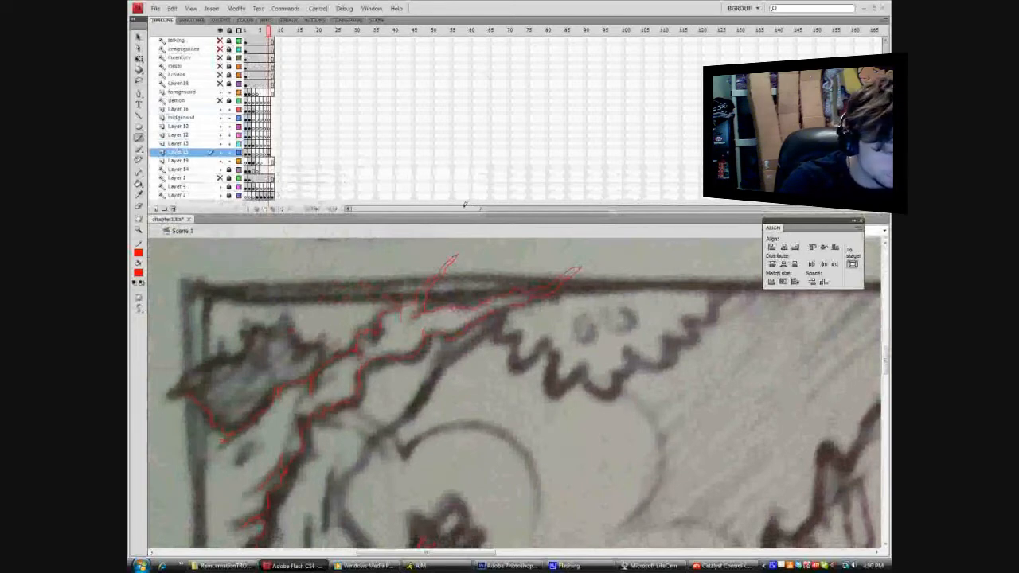
Lock the other layers and trace the lower ground line from the picture's left border with the red Pencil, adding a small tuft.
{"action": "left_click_drag", "start_coordinate": [885, 358], "coordinate": [883, 404]}
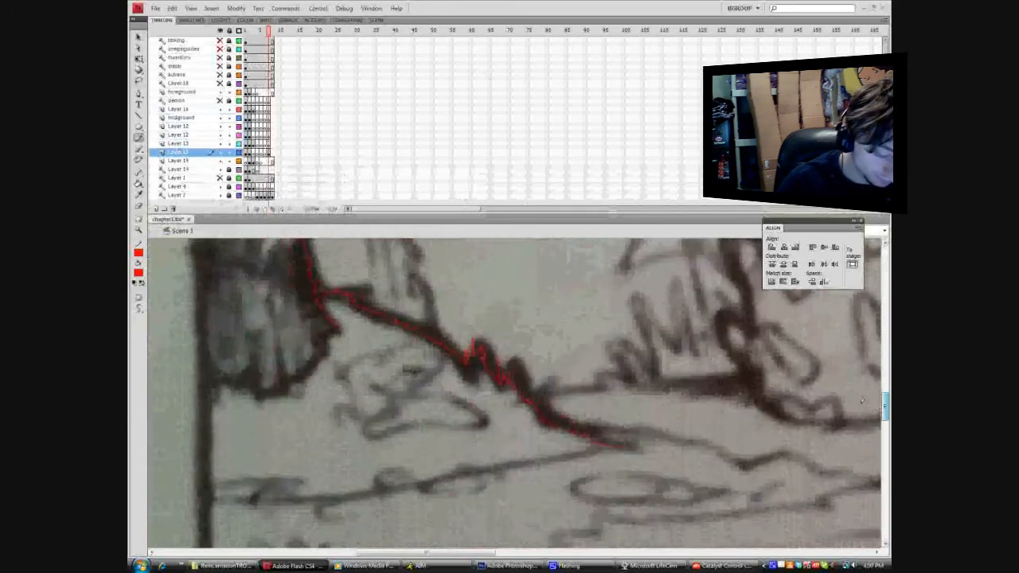
{"action": "key", "text": "b"}
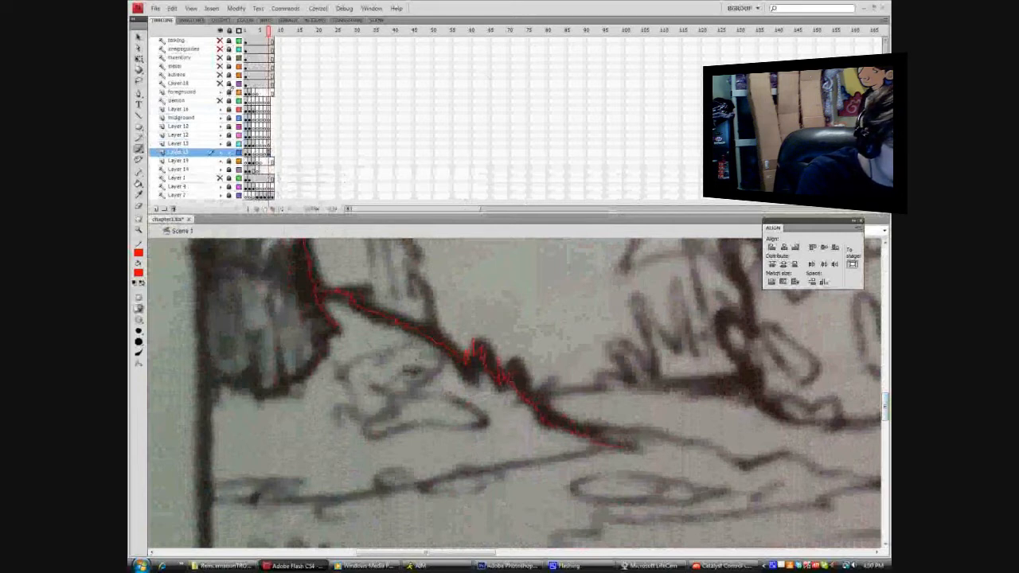
{"action": "left_click", "coordinate": [138, 137]}
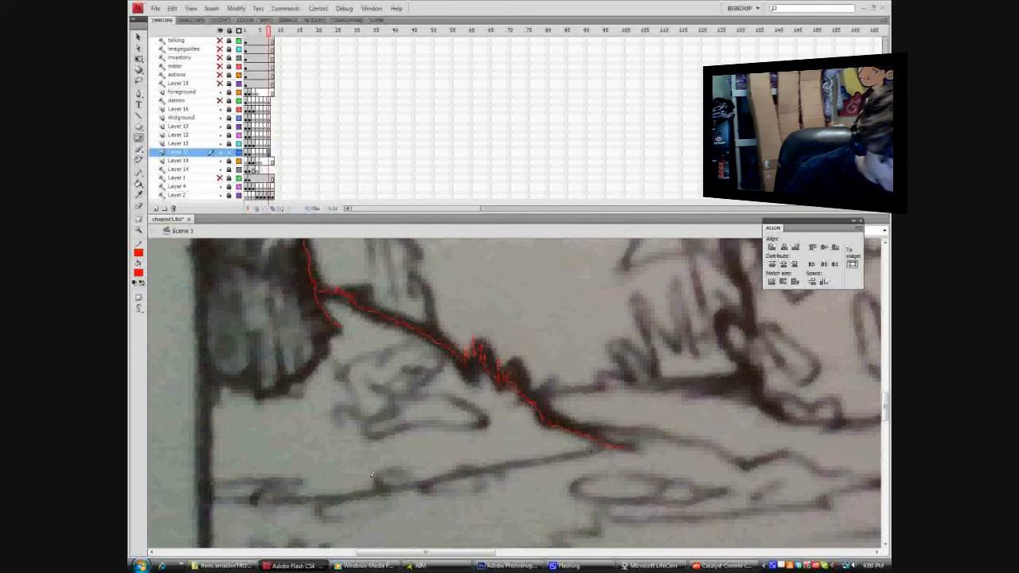
{"action": "left_click_drag", "start_coordinate": [209, 501], "coordinate": [351, 494]}
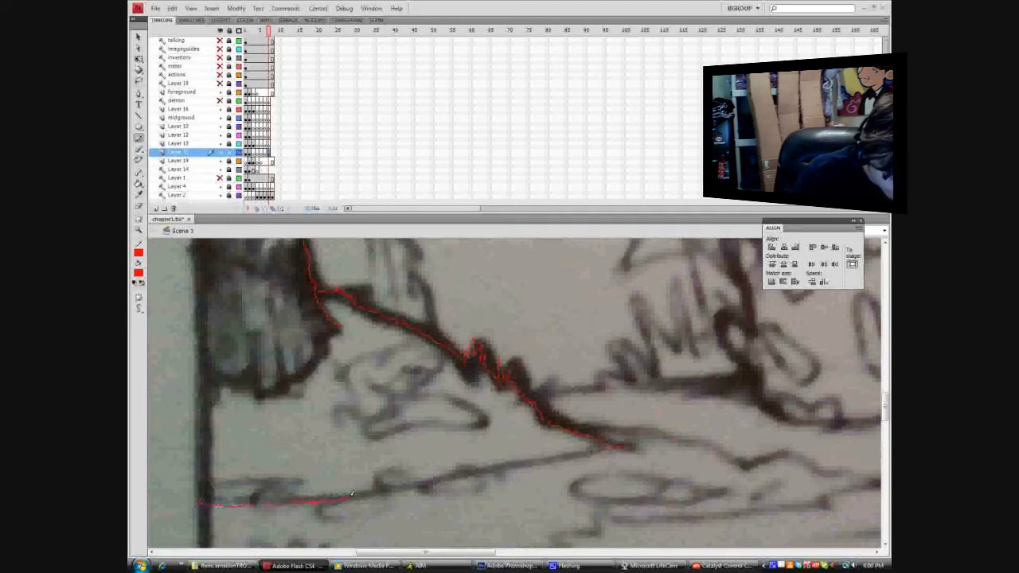
{"action": "left_click_drag", "start_coordinate": [355, 494], "coordinate": [442, 479]}
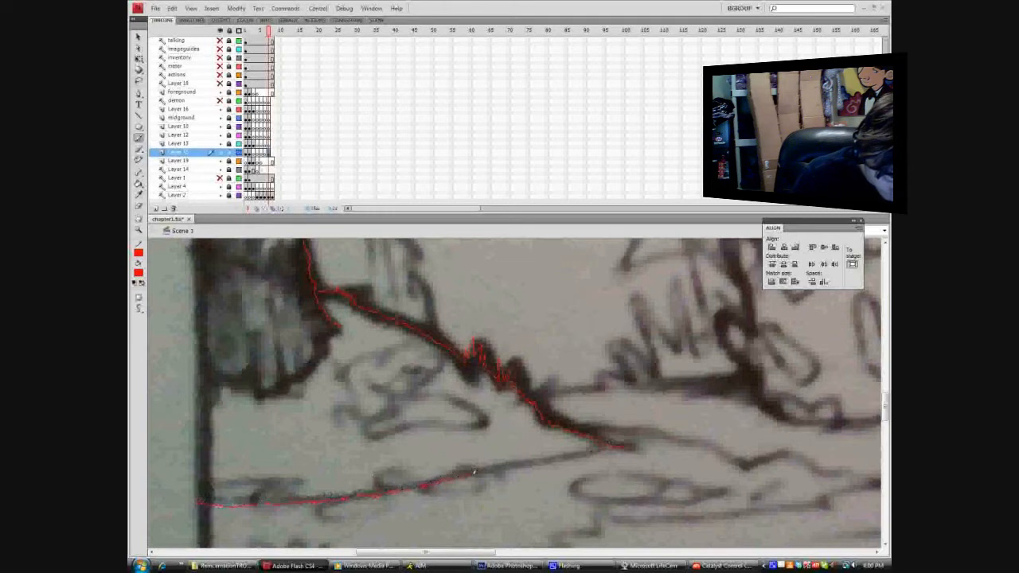
{"action": "left_click_drag", "start_coordinate": [474, 472], "coordinate": [493, 469]}
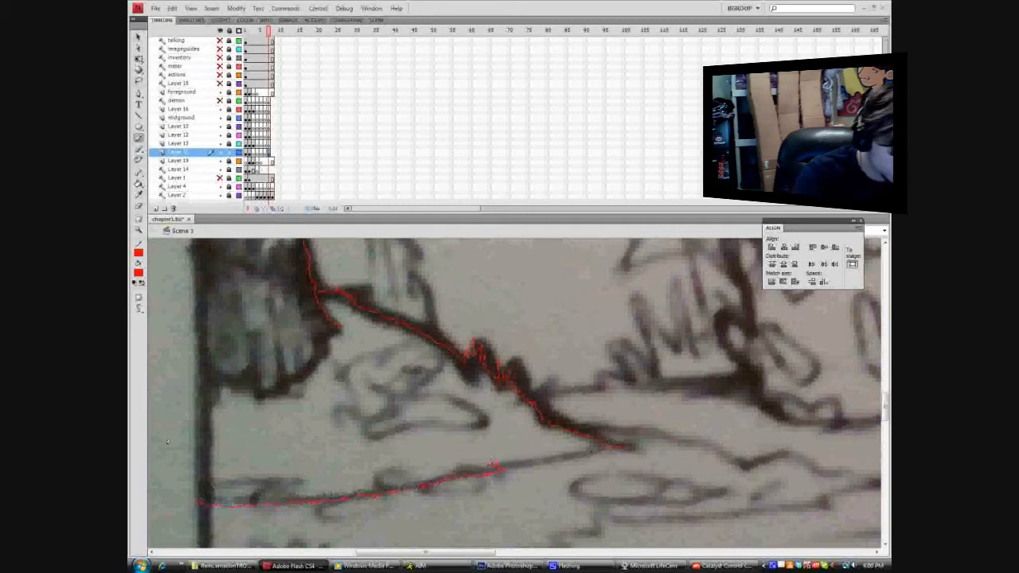
Zoom out to the picture's upper left part and toggle the imageguides layer's visibility to check the frame.
{"action": "left_click", "coordinate": [881, 230]}
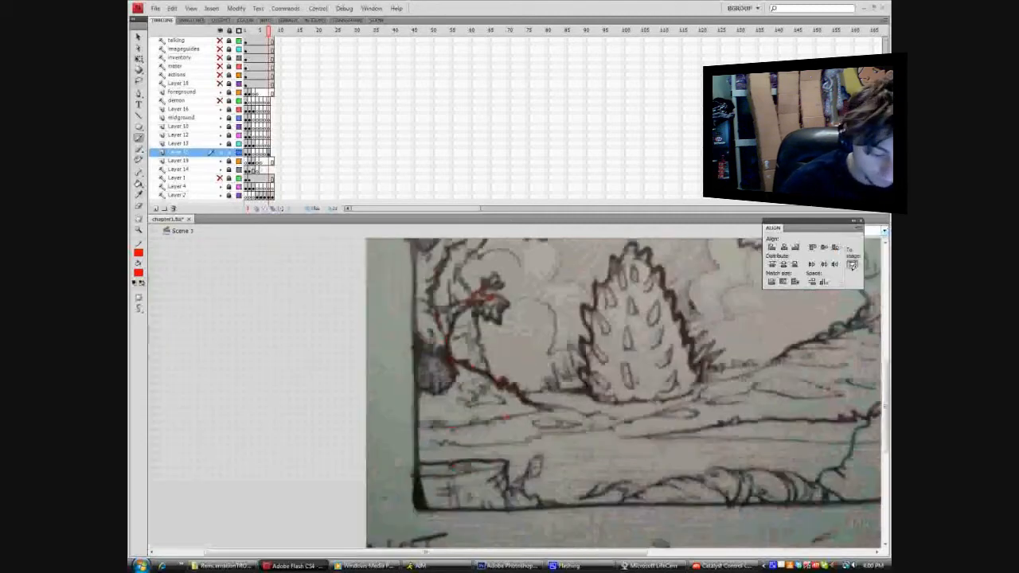
{"action": "left_click", "coordinate": [854, 265]}
{"action": "left_click_drag", "start_coordinate": [885, 406], "coordinate": [884, 385]}
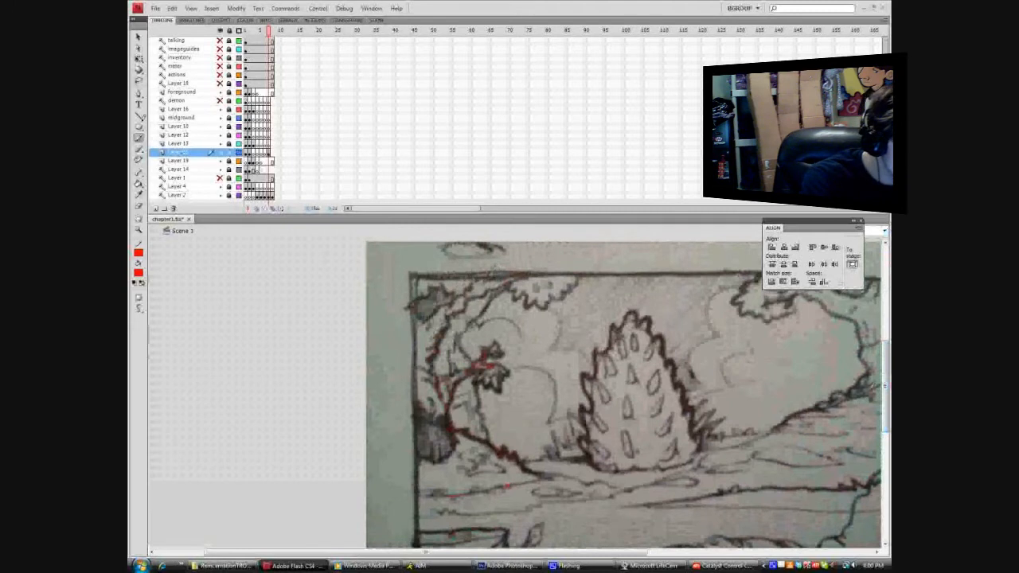
{"action": "left_click", "coordinate": [220, 49]}
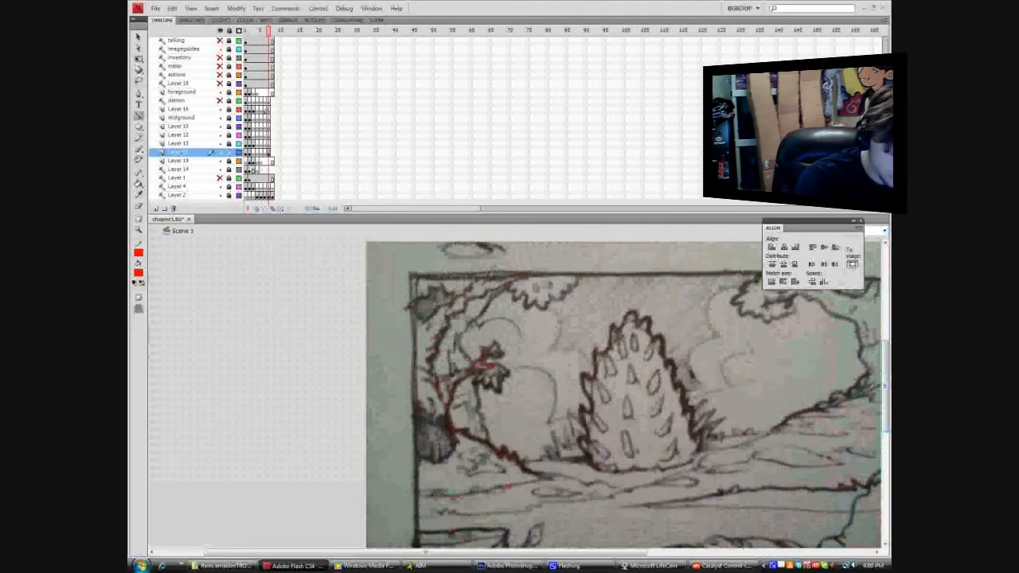
{"action": "left_click", "coordinate": [220, 48]}
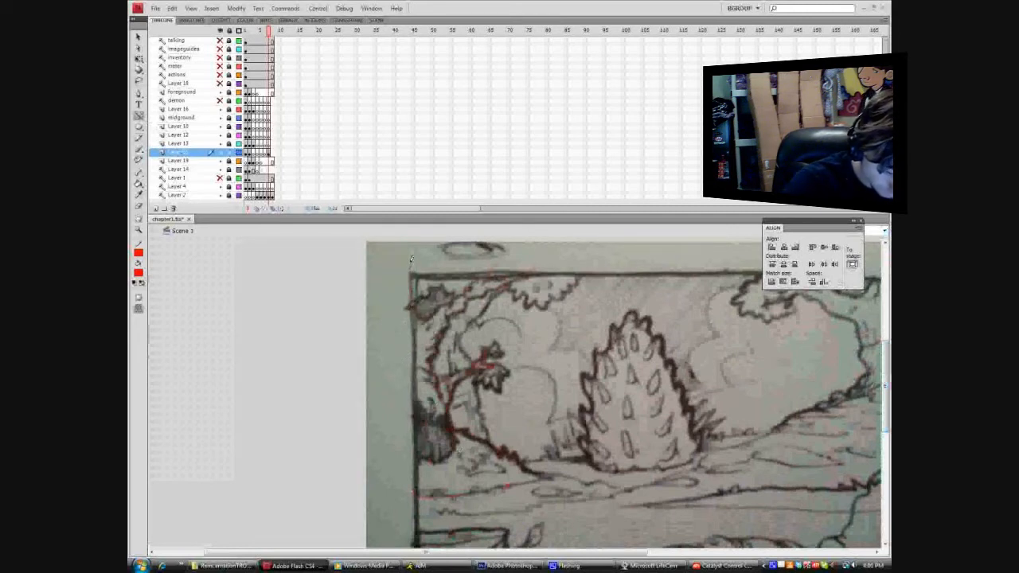
Draw straight red border lines along the picture's left and top edges and show the imageguides layer to check their placement.
{"action": "left_click", "coordinate": [139, 36]}
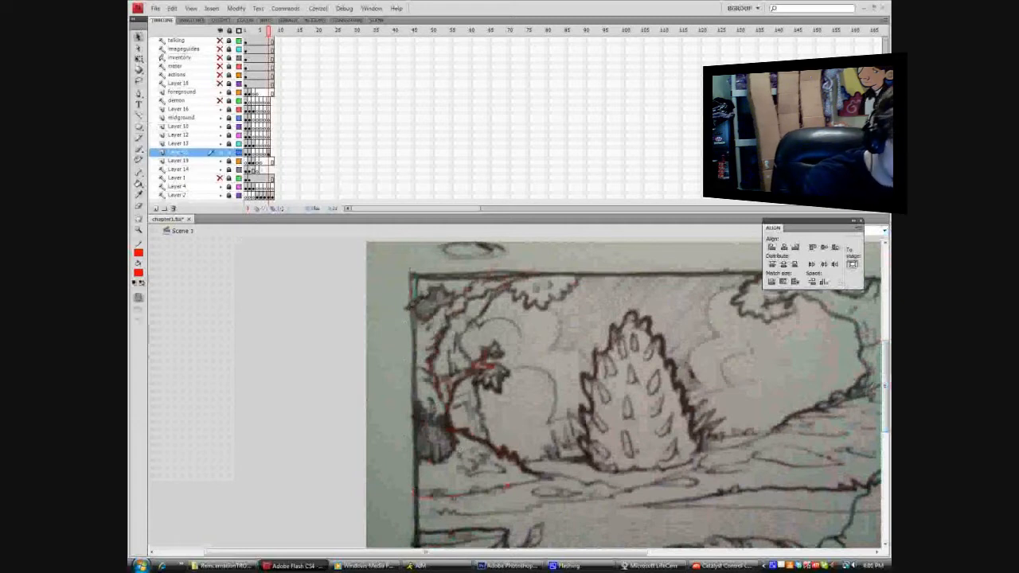
{"action": "right_click", "coordinate": [411, 275]}
{"action": "left_click", "coordinate": [429, 310]}
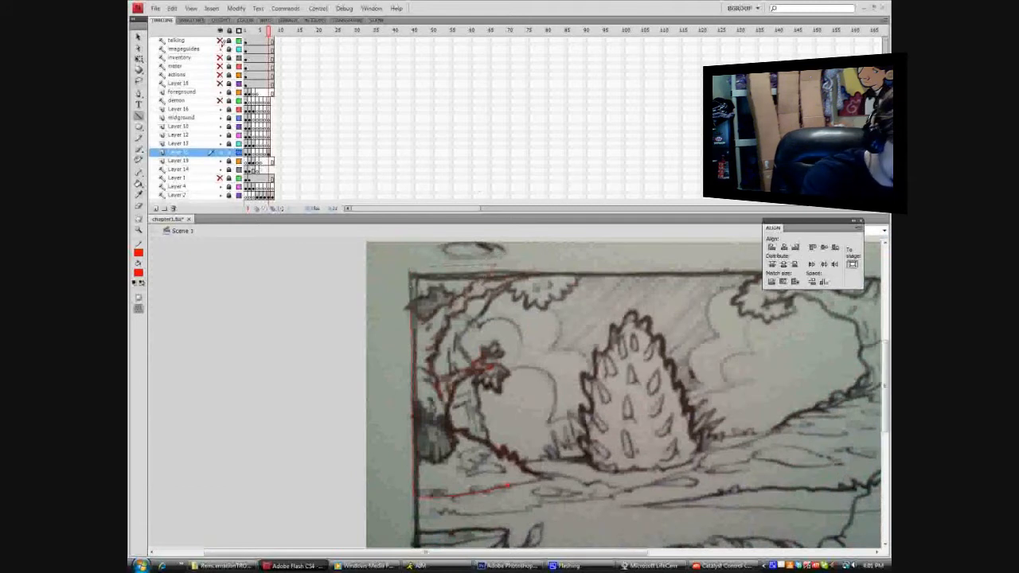
{"action": "left_click", "coordinate": [220, 49]}
{"action": "left_click", "coordinate": [220, 48]}
{"action": "left_click", "coordinate": [221, 48]}
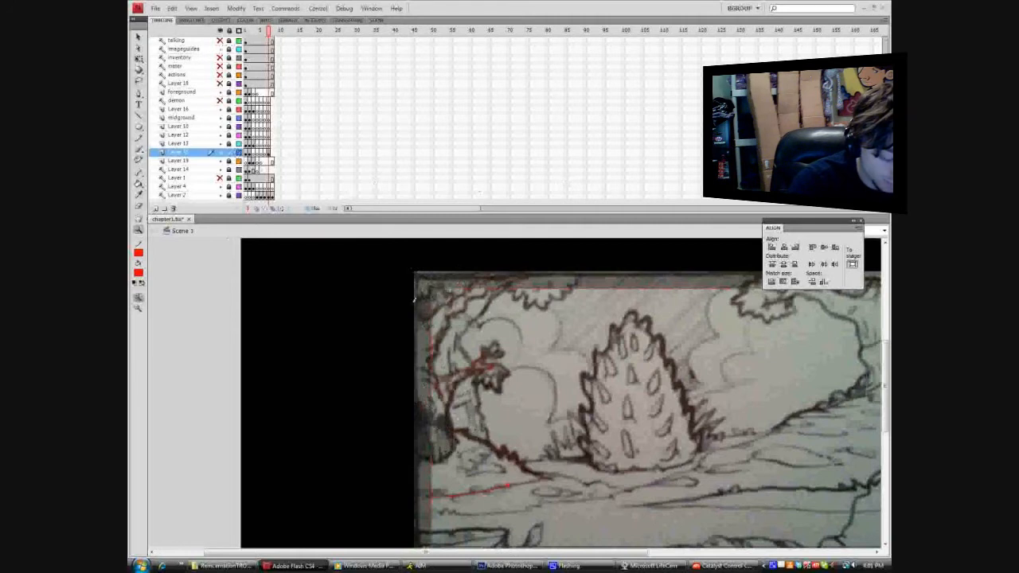
Trace the narrow bark mark crossing the left border line on the upper trunk with the red Pencil and clean up its strokes.
{"action": "left_click_drag", "start_coordinate": [410, 290], "coordinate": [473, 351]}
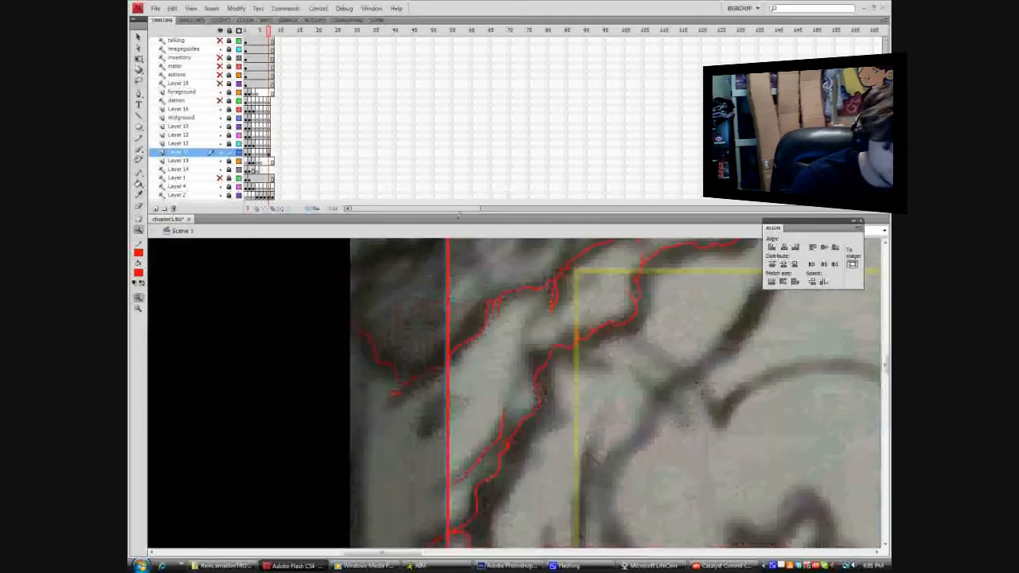
{"action": "key", "text": "y"}
{"action": "left_click_drag", "start_coordinate": [470, 377], "coordinate": [424, 434]}
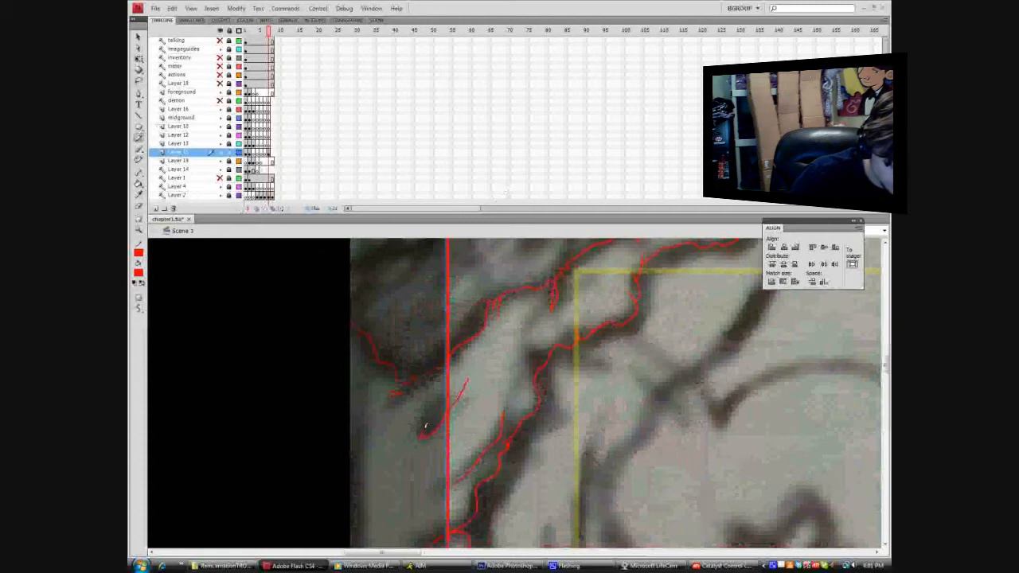
{"action": "mouse_move", "coordinate": [455, 386]}
{"action": "left_mouse_down"}
{"action": "mouse_move", "coordinate": [450, 394]}
{"action": "mouse_move", "coordinate": [468, 377]}
{"action": "left_mouse_up"}
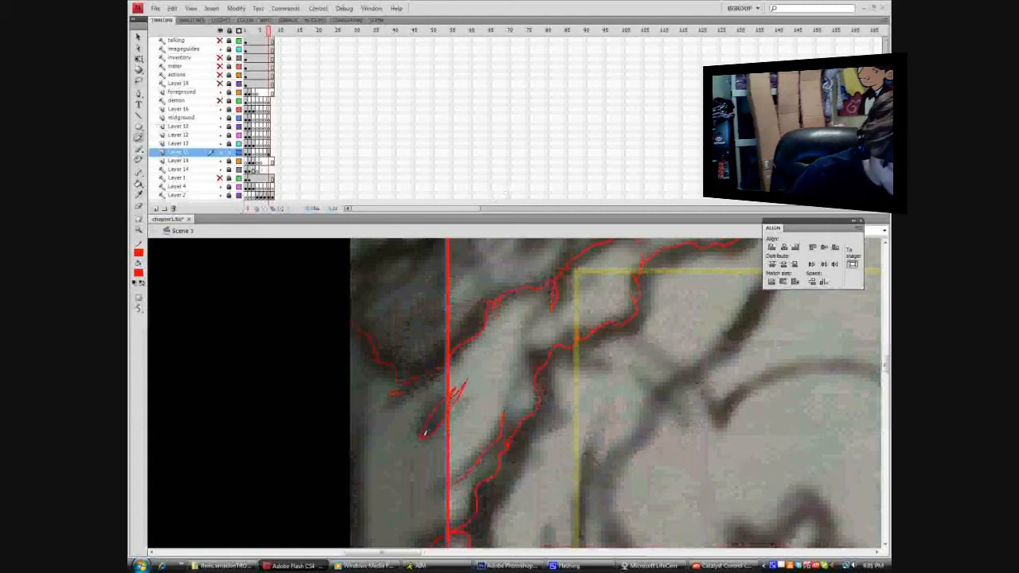
{"action": "left_click_drag", "start_coordinate": [424, 435], "coordinate": [448, 397]}
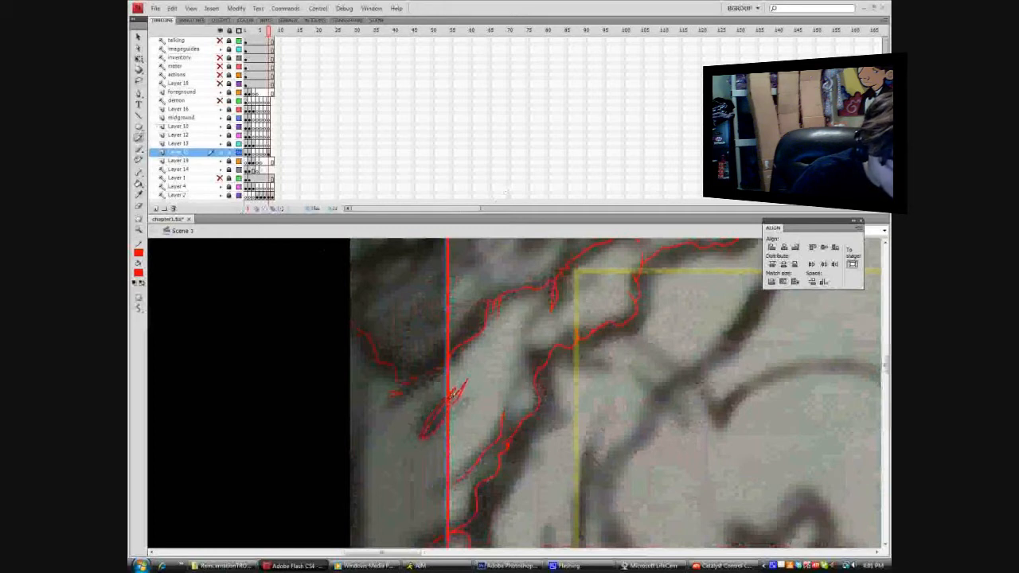
{"action": "key", "text": "v"}
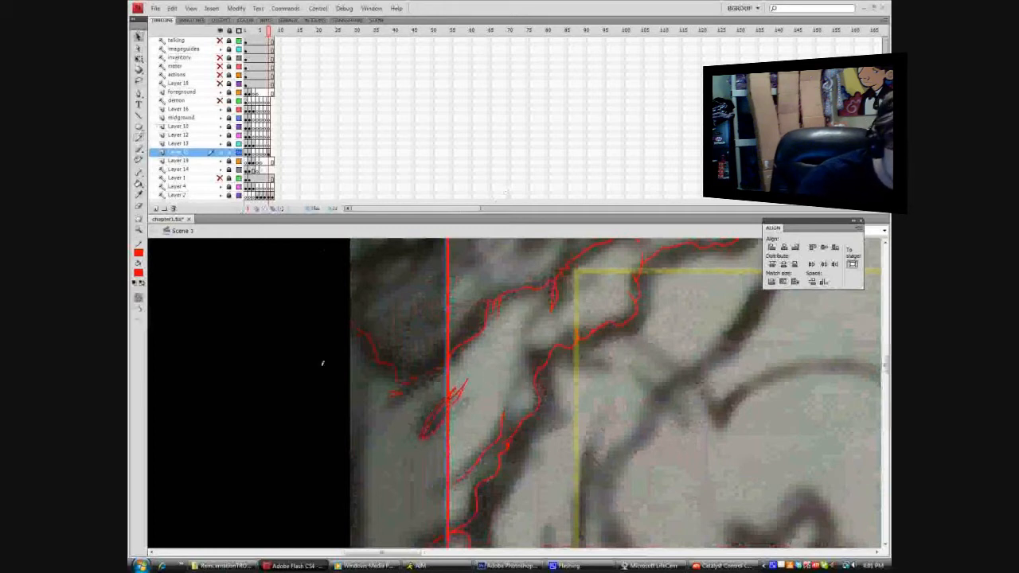
{"action": "left_click_drag", "start_coordinate": [375, 449], "coordinate": [500, 318]}
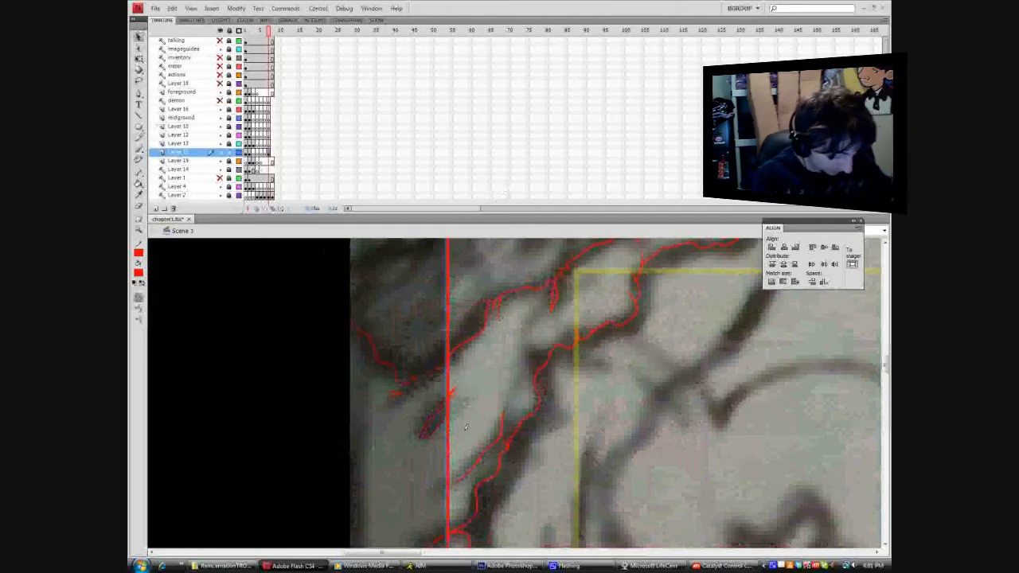
{"action": "left_click_drag", "start_coordinate": [453, 398], "coordinate": [466, 383]}
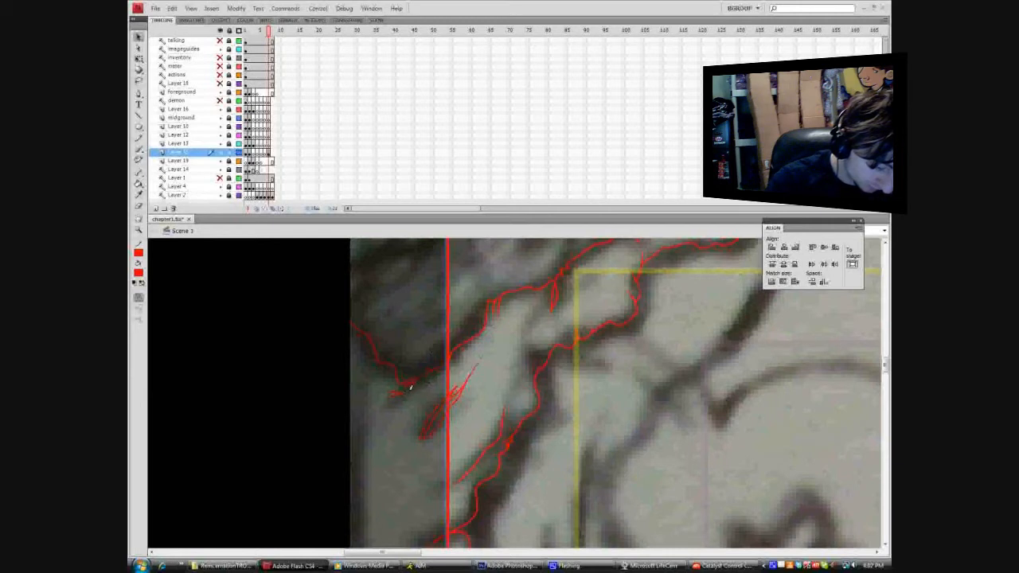
Cut the stray line pieces at the lower tip of the upper-left leaf cluster and redraw that part of its outline.
{"action": "right_click", "coordinate": [403, 390]}
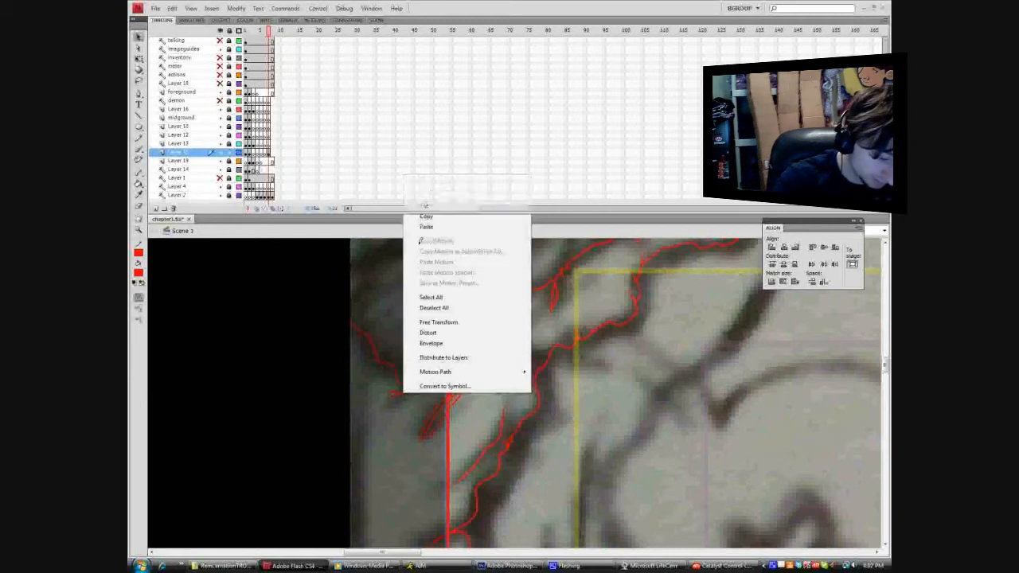
{"action": "left_click", "coordinate": [424, 206]}
{"action": "left_click_drag", "start_coordinate": [402, 392], "coordinate": [427, 369]}
{"action": "right_click", "coordinate": [422, 375]}
{"action": "left_click", "coordinate": [445, 189]}
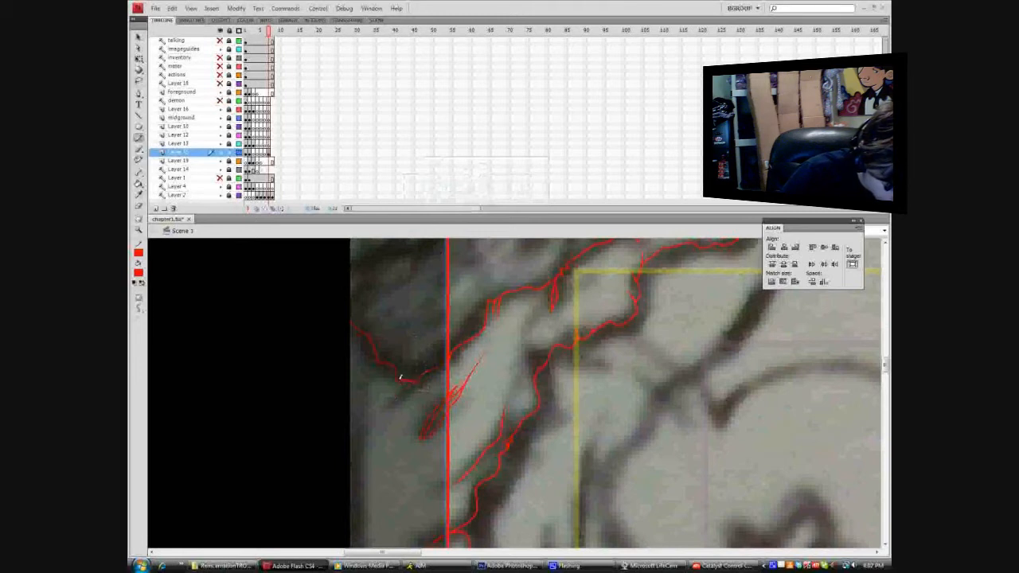
Select and cut the stray line piece below the lower tip of the upper-left leaf cluster's outline.
{"action": "left_click", "coordinate": [140, 37]}
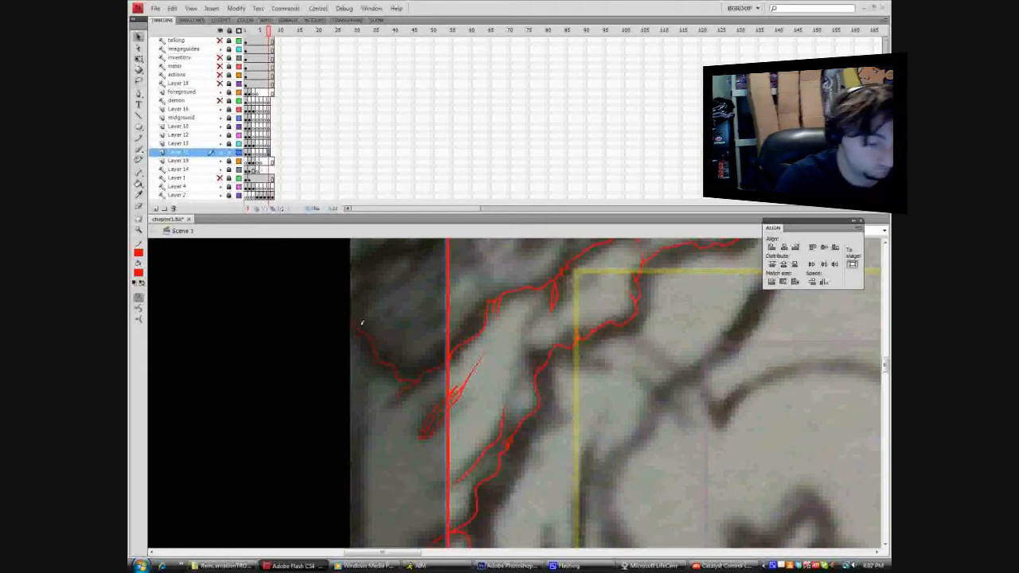
{"action": "left_click_drag", "start_coordinate": [355, 432], "coordinate": [479, 270]}
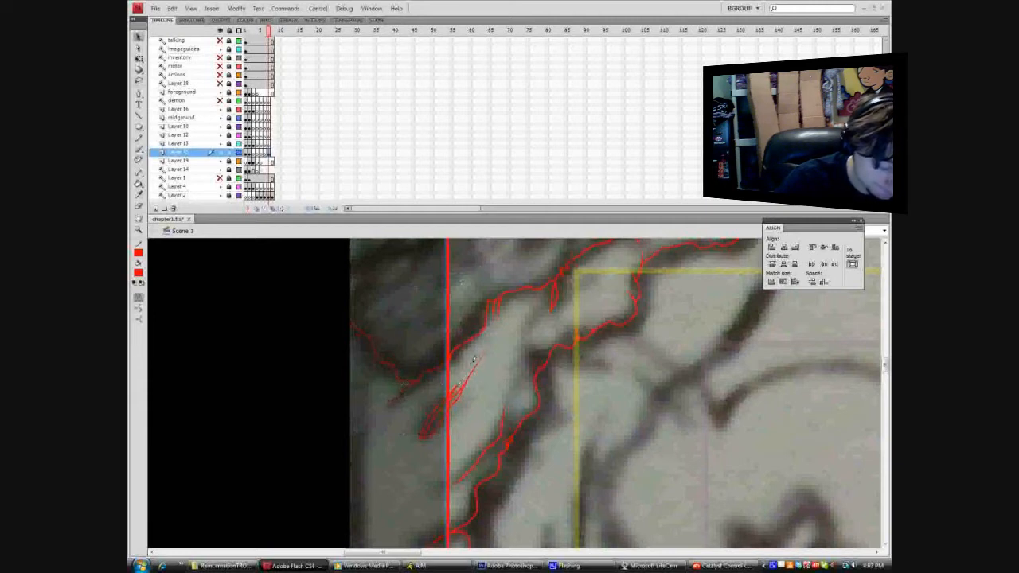
{"action": "right_click", "coordinate": [432, 379]}
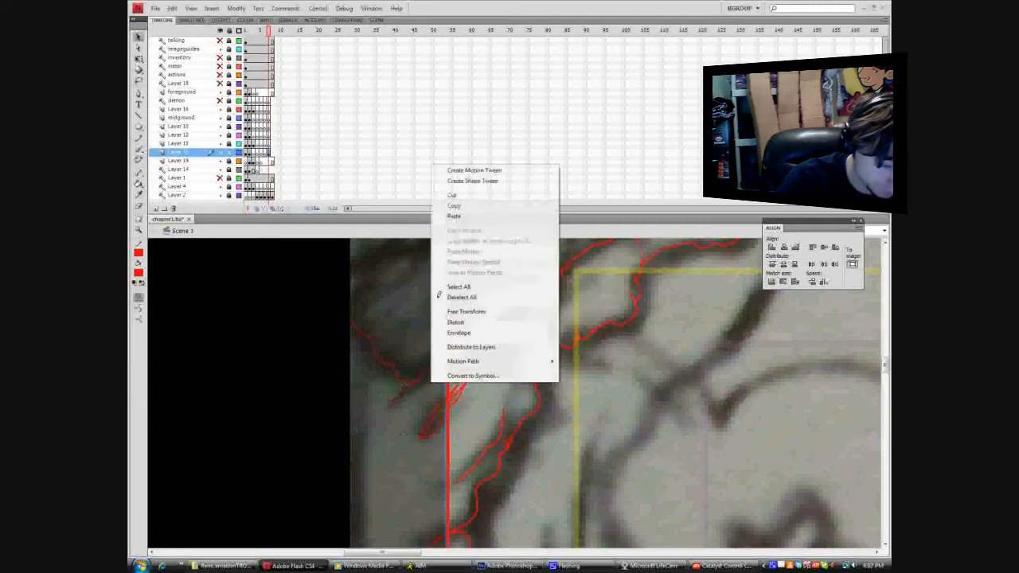
{"action": "left_click", "coordinate": [470, 181]}
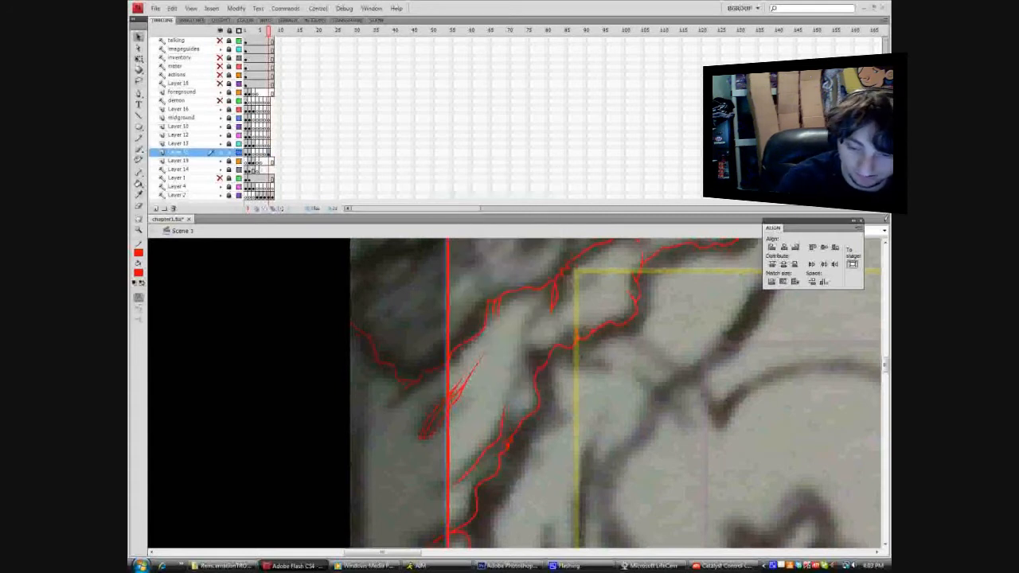
Trace the lower-left ground line with the red Pencil, extending it until it meets the lower end of the grassy slope outline.
{"action": "left_click", "coordinate": [883, 231]}
{"action": "left_click", "coordinate": [873, 268]}
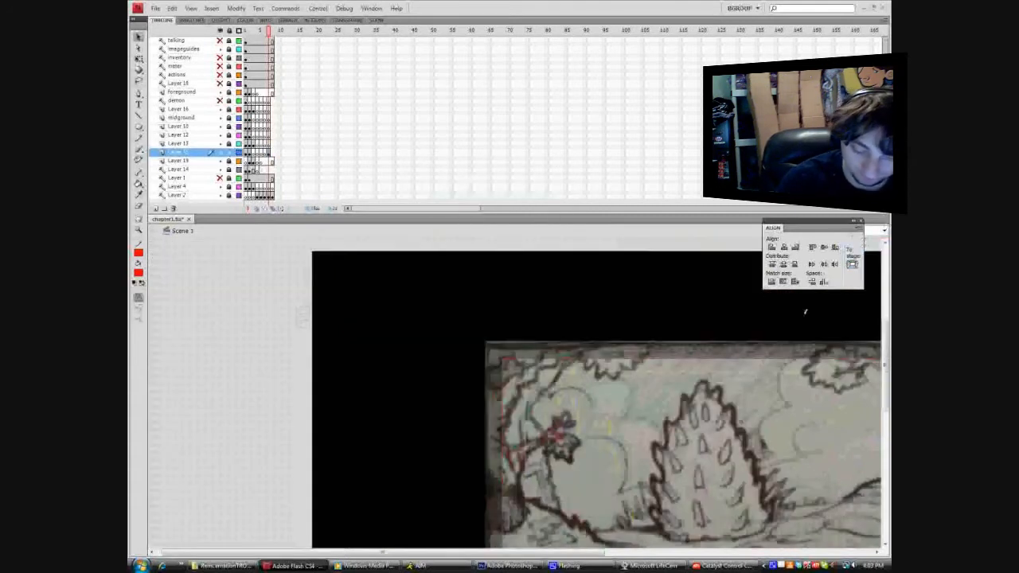
{"action": "scroll", "coordinate": [880, 402], "scroll_direction": "down", "scroll_amount": 3}
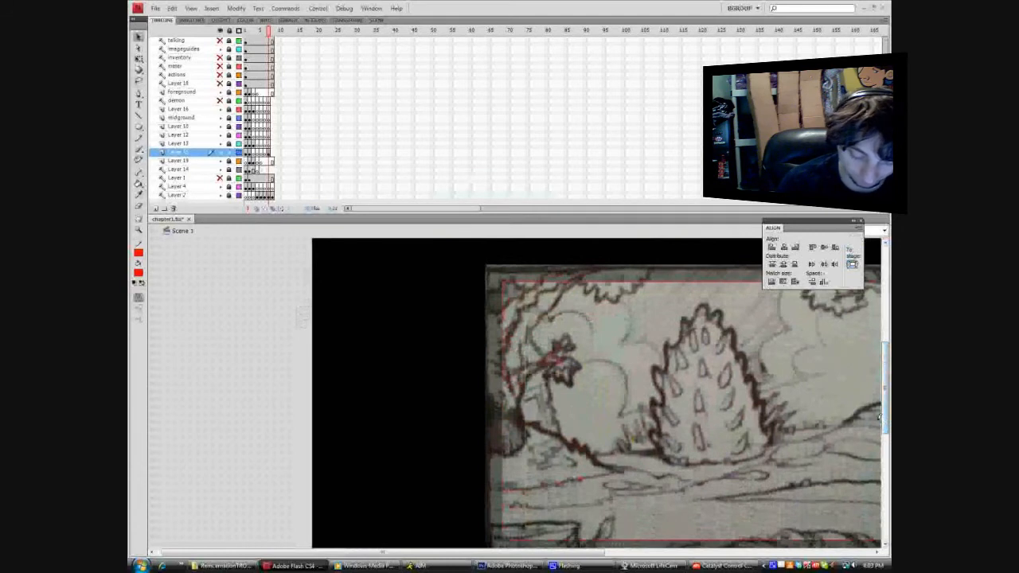
{"action": "mouse_move", "coordinate": [619, 518]}
{"action": "left_mouse_down"}
{"action": "mouse_move", "coordinate": [452, 310]}
{"action": "mouse_move", "coordinate": [409, 239]}
{"action": "left_mouse_up"}
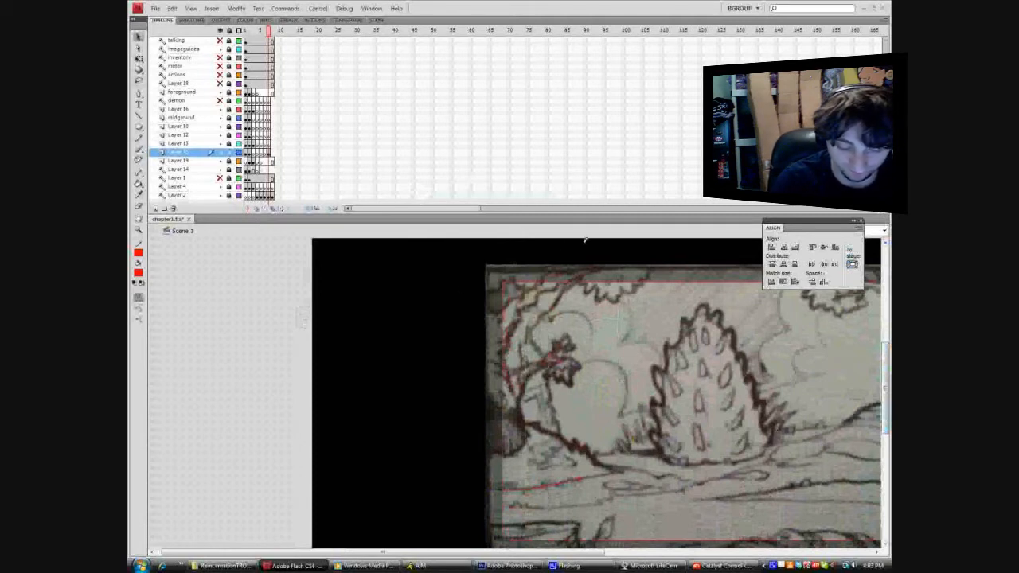
{"action": "left_click", "coordinate": [139, 228]}
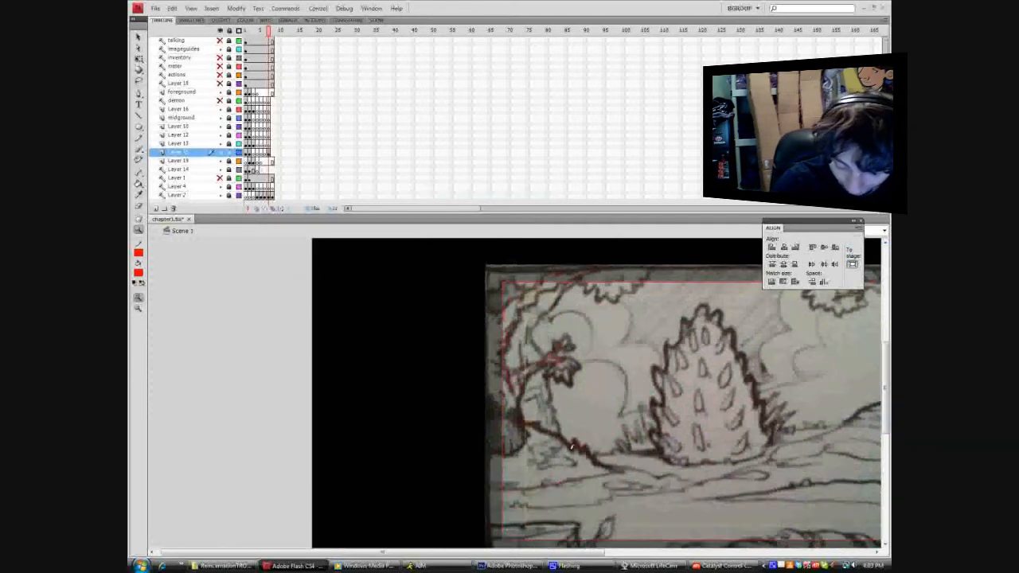
{"action": "left_click_drag", "start_coordinate": [546, 432], "coordinate": [636, 492]}
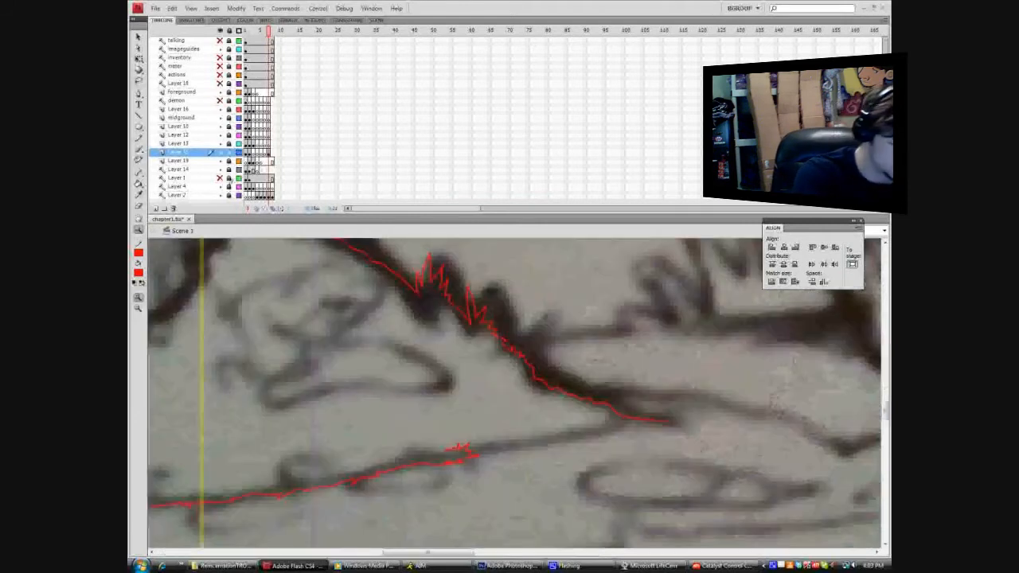
{"action": "left_click", "coordinate": [139, 135]}
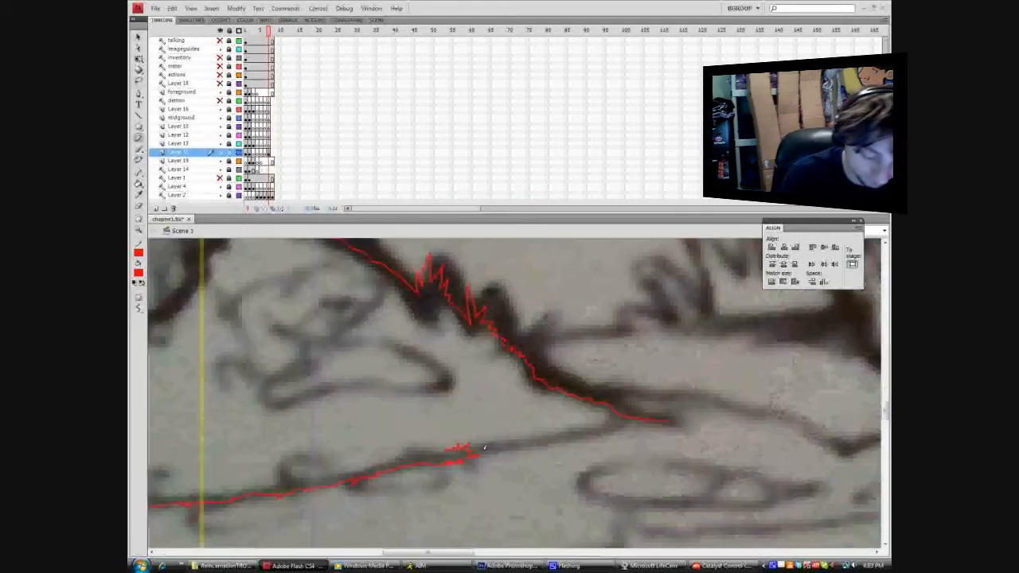
{"action": "left_click_drag", "start_coordinate": [469, 451], "coordinate": [626, 421]}
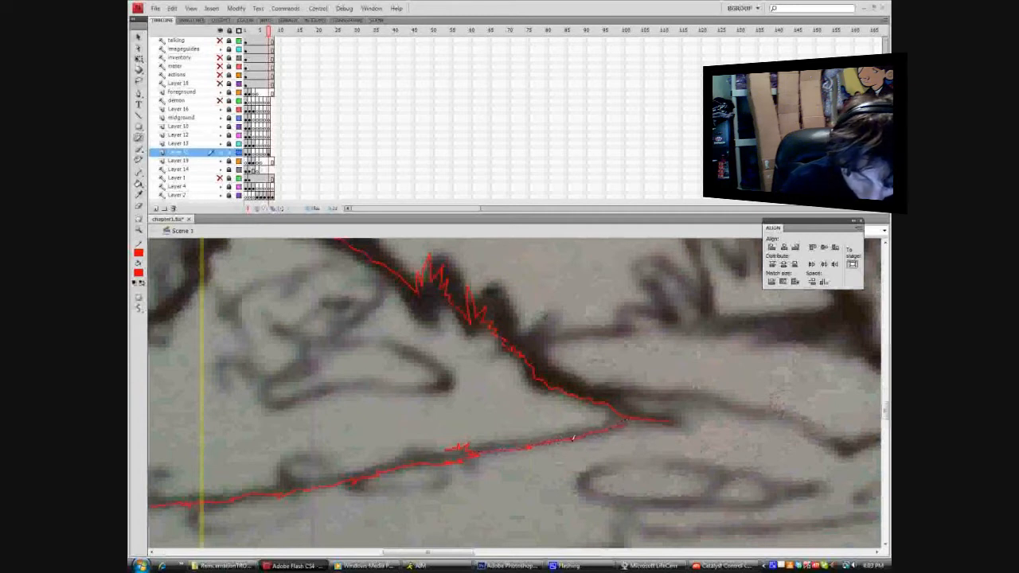
Add small rough marks along the new ground line and cut the stray line piece near the slope's pointed end.
{"action": "mouse_move", "coordinate": [556, 439]}
{"action": "left_mouse_down"}
{"action": "mouse_move", "coordinate": [583, 442]}
{"action": "mouse_move", "coordinate": [539, 449]}
{"action": "mouse_move", "coordinate": [553, 446]}
{"action": "left_mouse_up"}
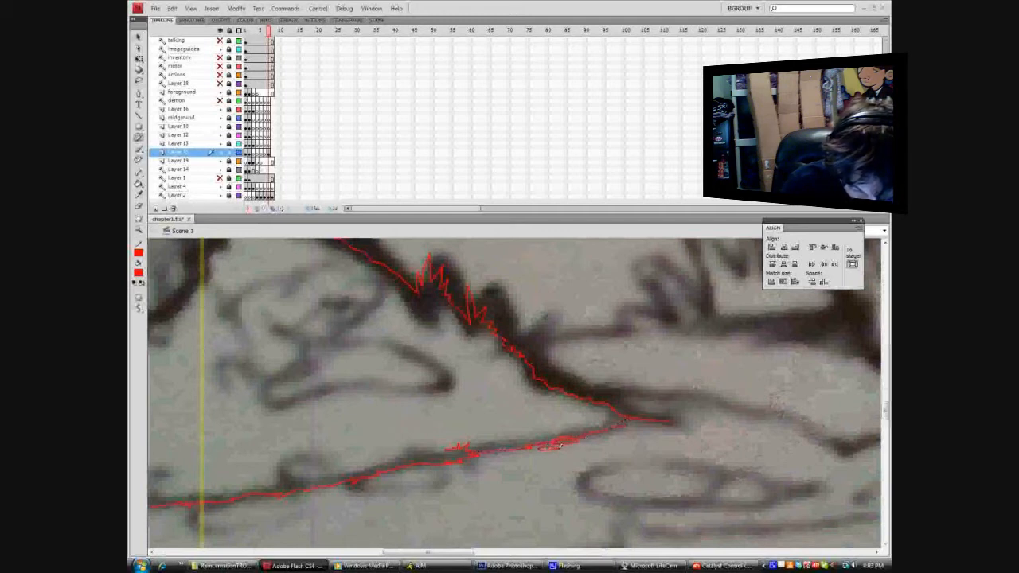
{"action": "left_click_drag", "start_coordinate": [593, 437], "coordinate": [575, 442]}
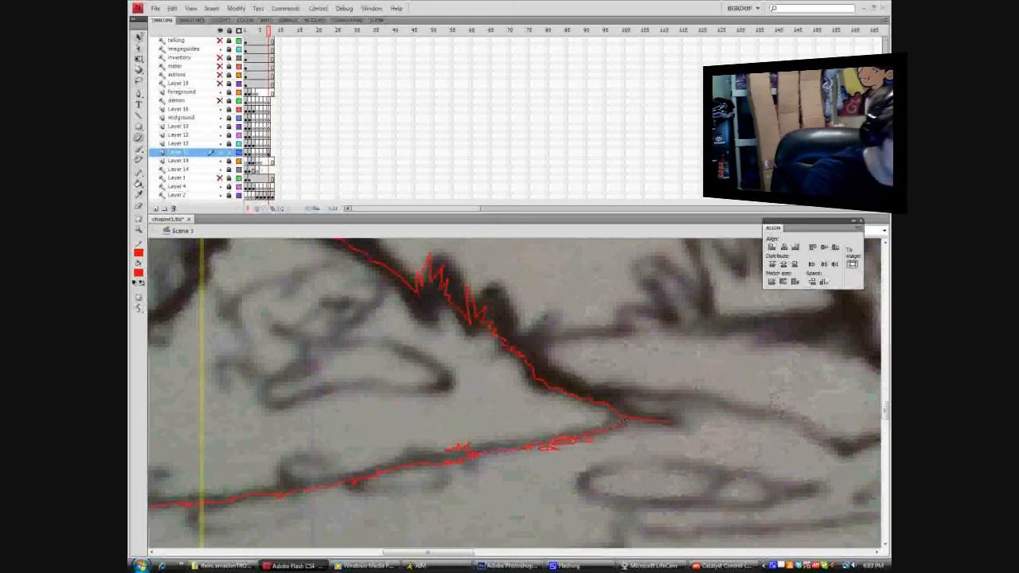
{"action": "right_click", "coordinate": [562, 438]}
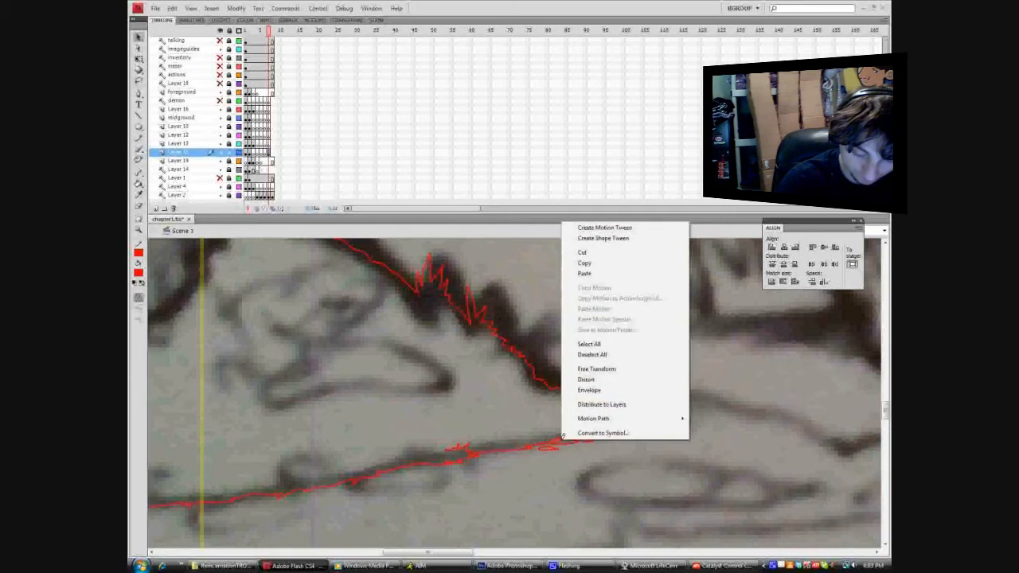
{"action": "left_click", "coordinate": [590, 251]}
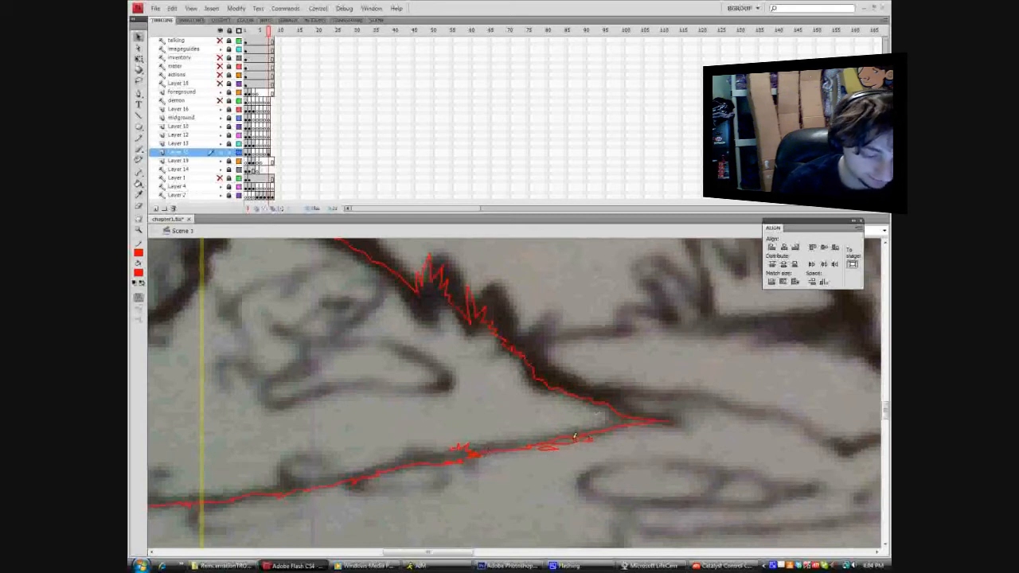
Zoom out and toggle the visibility of the sketch on Layer 2 to review the red line art on its own.
{"action": "scroll", "coordinate": [598, 414], "scroll_direction": "up", "scroll_amount": 3}
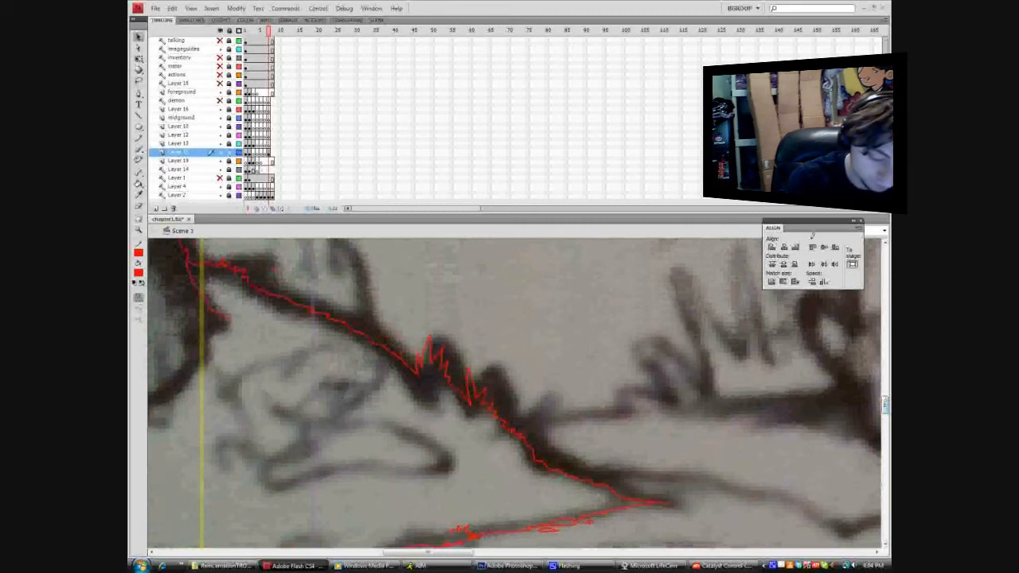
{"action": "left_click", "coordinate": [883, 228]}
{"action": "left_click", "coordinate": [850, 270]}
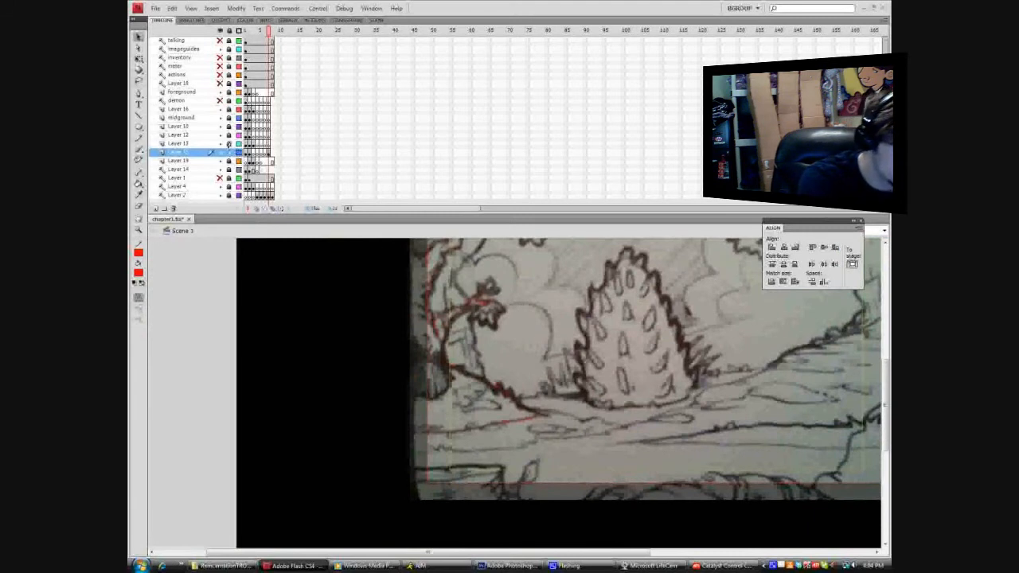
{"action": "left_click", "coordinate": [220, 194]}
{"action": "left_click", "coordinate": [220, 194]}
{"action": "left_click", "coordinate": [220, 194]}
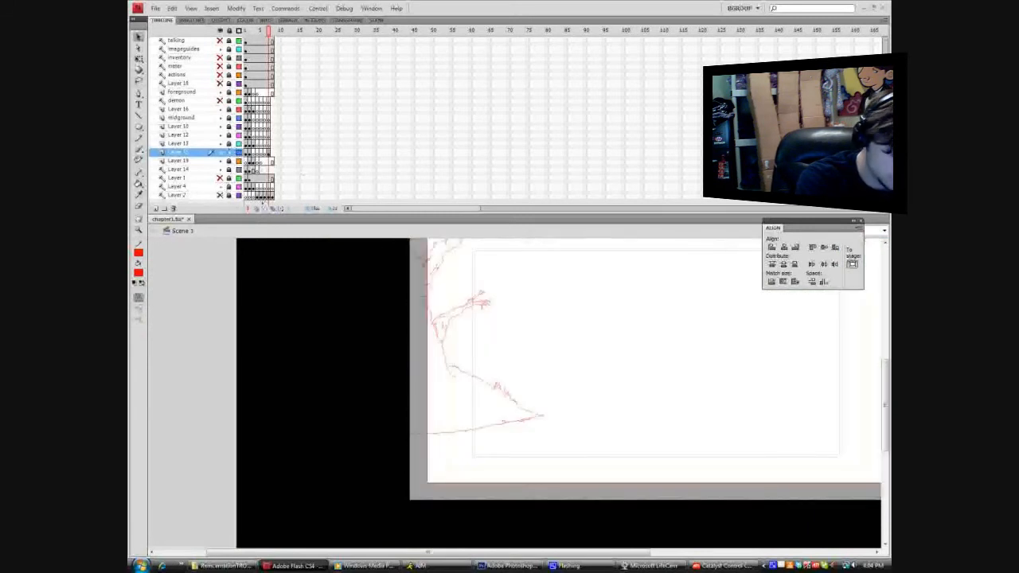
{"action": "left_click_drag", "start_coordinate": [883, 360], "coordinate": [885, 349]}
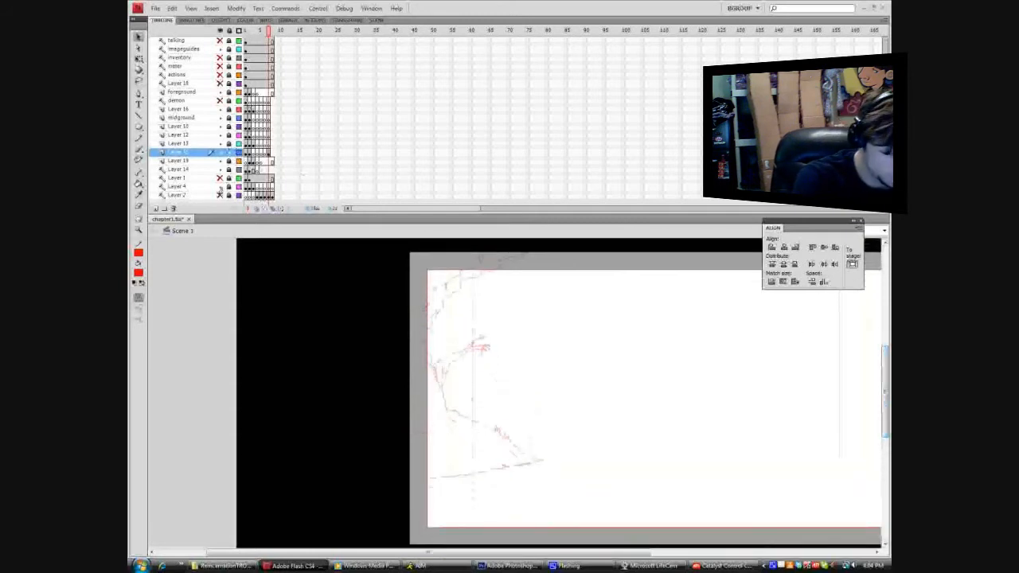
{"action": "left_click", "coordinate": [220, 195]}
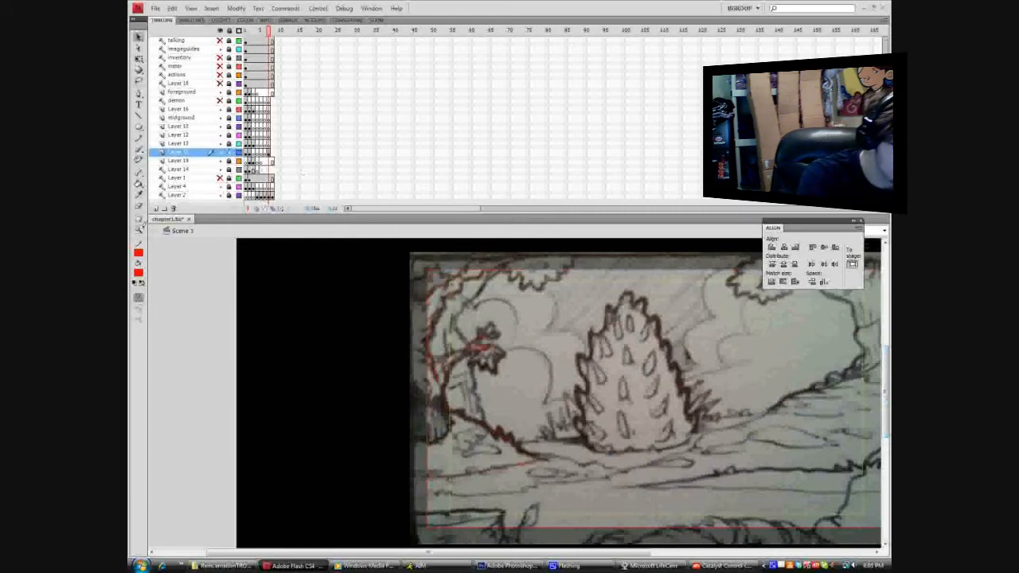
Trace the jagged lower edge of the left tree trunk's base with the red Pencil, continuing past the left border line.
{"action": "left_click_drag", "start_coordinate": [395, 374], "coordinate": [511, 470]}
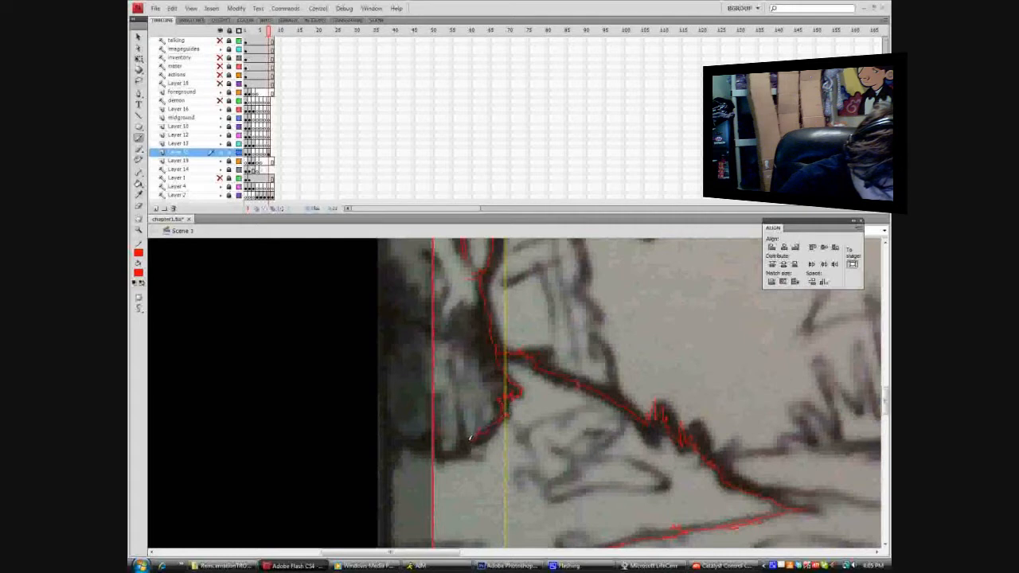
{"action": "mouse_move", "coordinate": [468, 441]}
{"action": "left_mouse_down"}
{"action": "mouse_move", "coordinate": [466, 452]}
{"action": "mouse_move", "coordinate": [434, 453]}
{"action": "mouse_move", "coordinate": [436, 403]}
{"action": "left_mouse_up"}
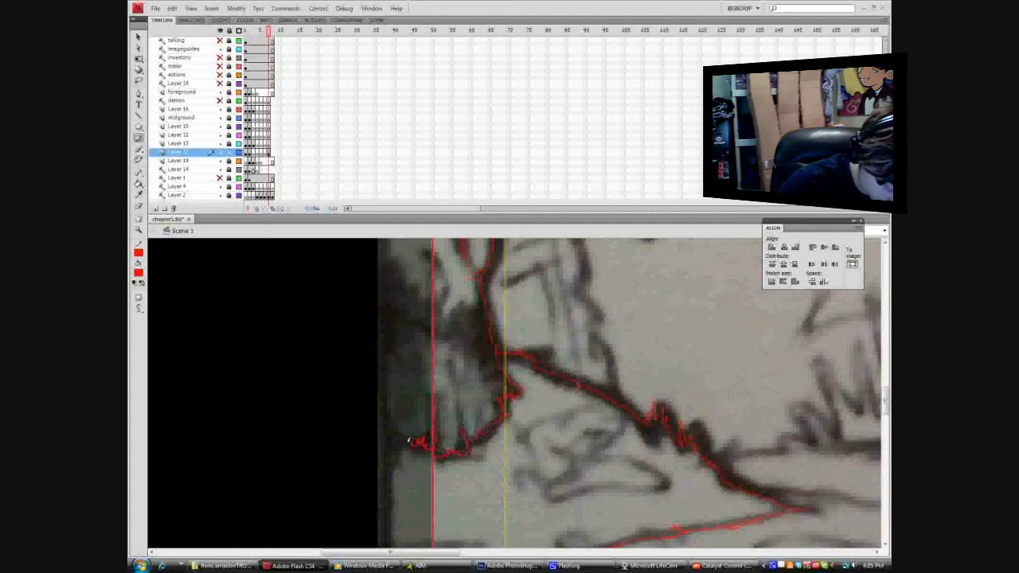
{"action": "left_click_drag", "start_coordinate": [398, 439], "coordinate": [378, 436]}
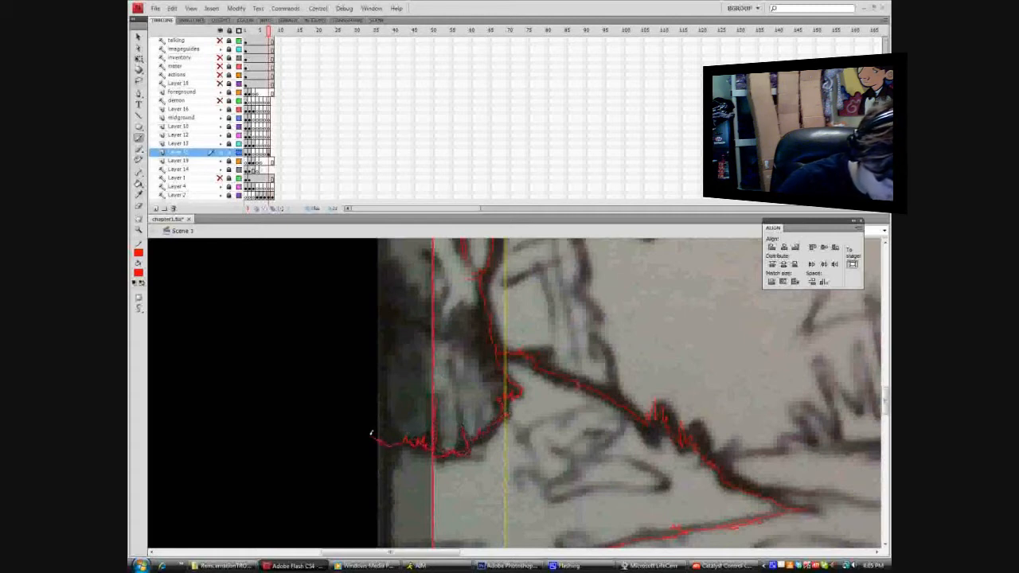
Remove the excess strokes around the left trunk's base and redraw the outline of its right-hand corner.
{"action": "key", "text": "v"}
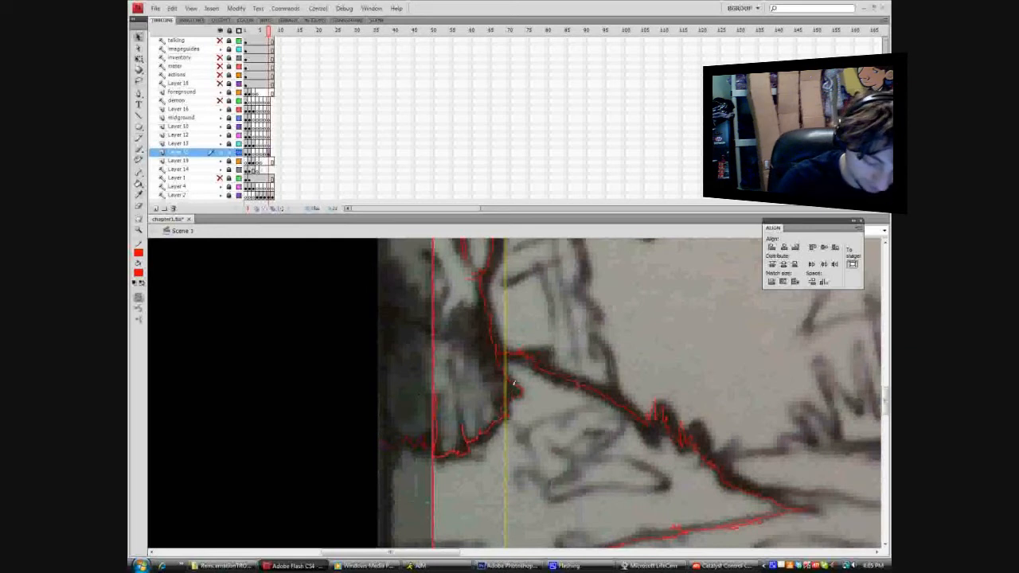
{"action": "left_click", "coordinate": [138, 139]}
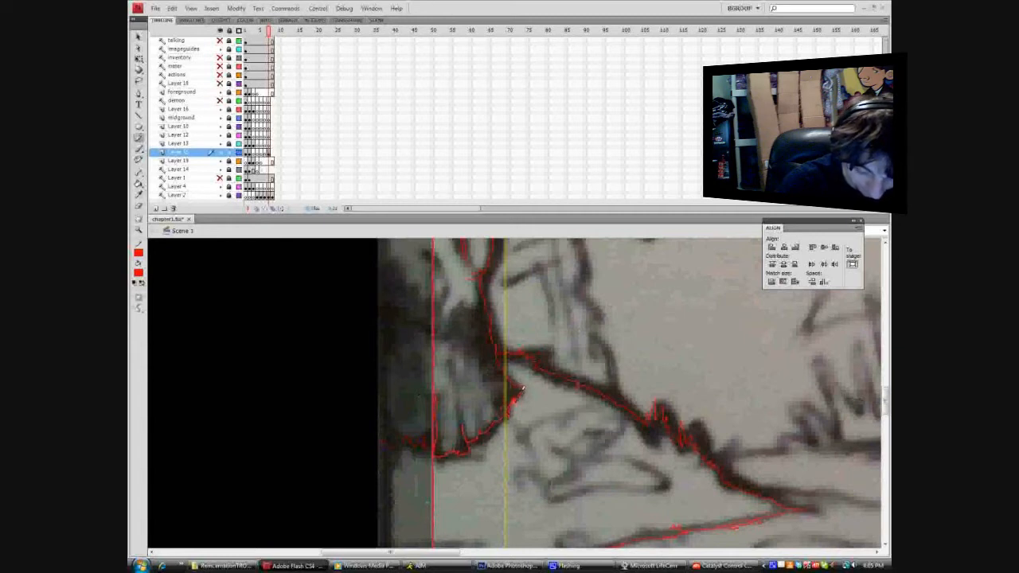
{"action": "key", "text": "v"}
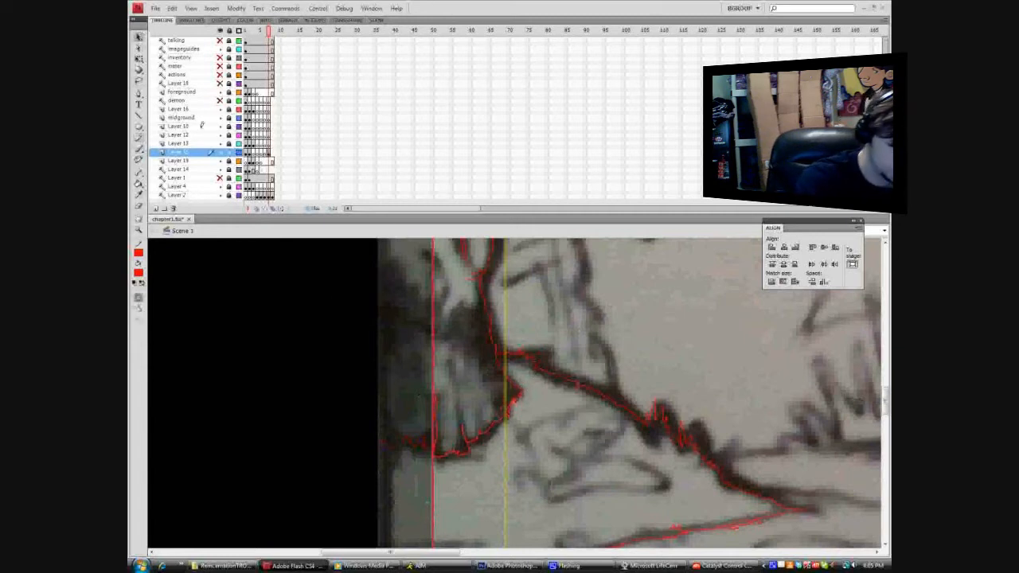
{"action": "left_click_drag", "start_coordinate": [575, 504], "coordinate": [318, 282]}
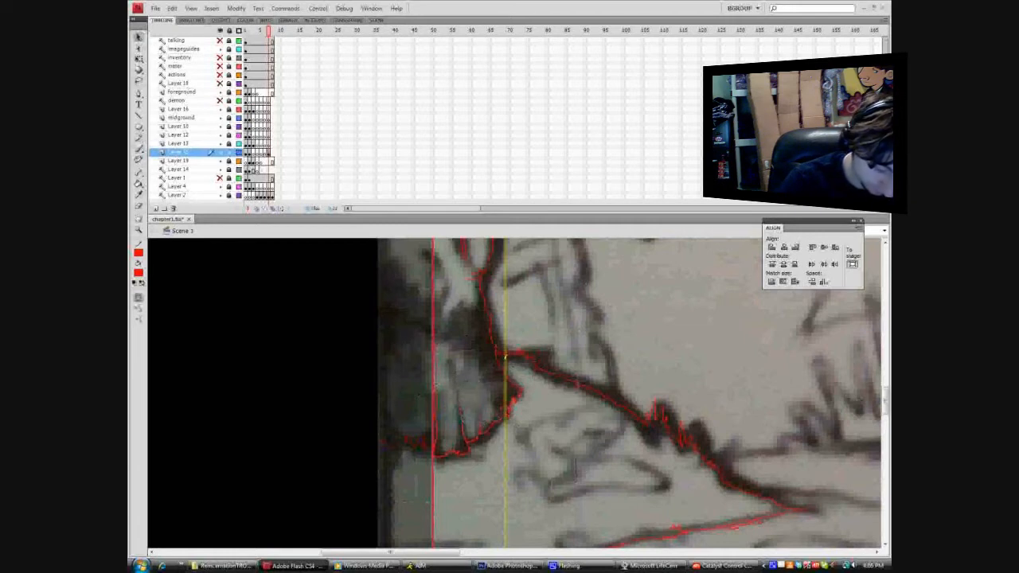
Review the whole traced sketch, compare it with the finished forest background on frame 1, and briefly open that frame's artwork symbol.
{"action": "left_click", "coordinate": [884, 231]}
{"action": "left_click", "coordinate": [855, 263]}
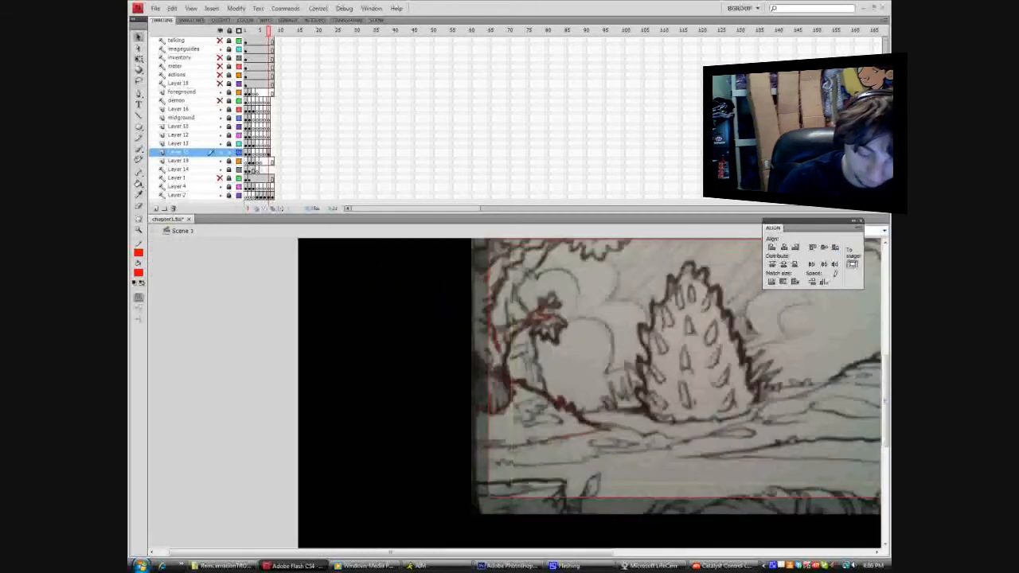
{"action": "left_click_drag", "start_coordinate": [883, 373], "coordinate": [877, 356]}
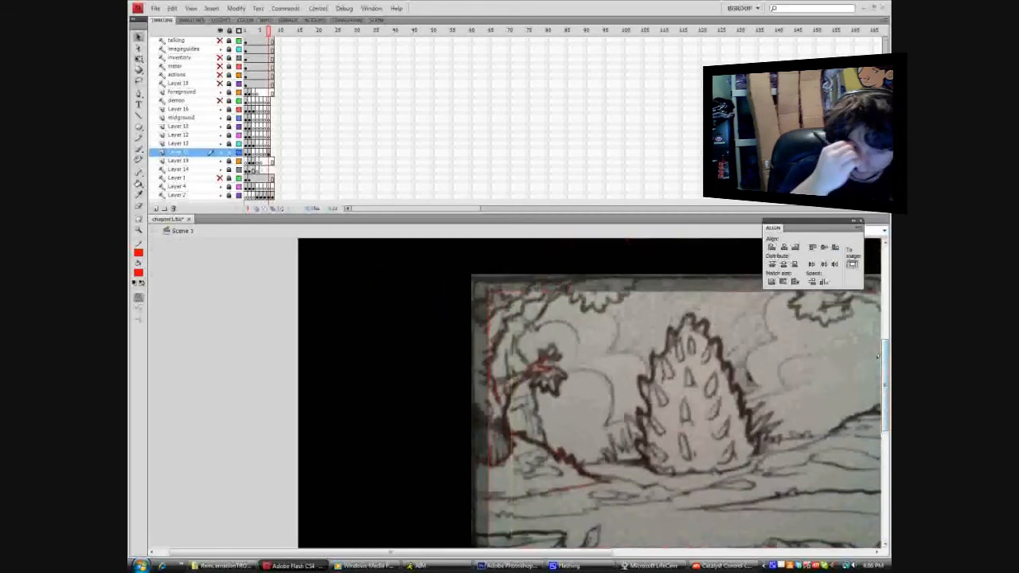
{"action": "left_click_drag", "start_coordinate": [597, 549], "coordinate": [644, 542]}
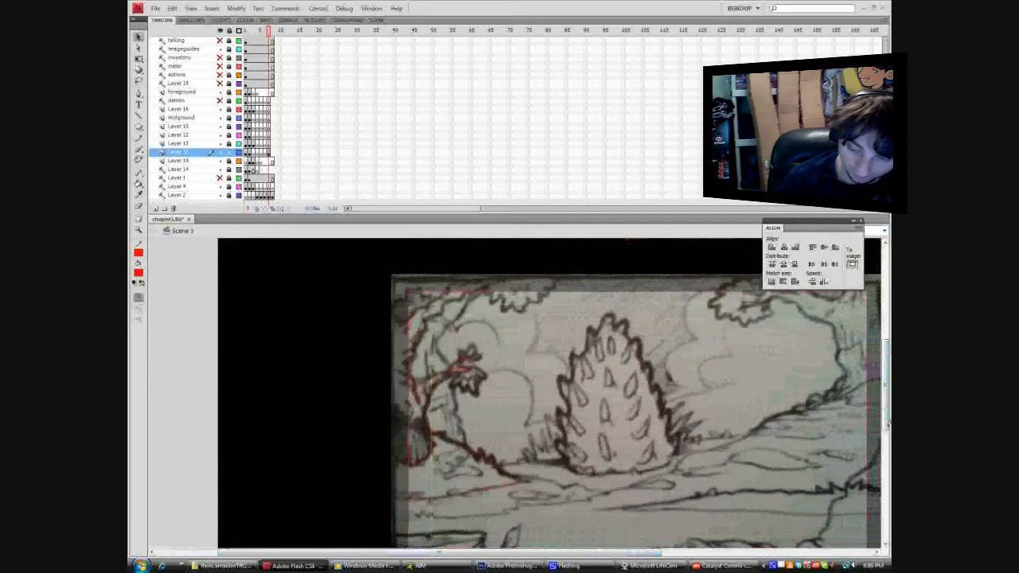
{"action": "left_click_drag", "start_coordinate": [887, 426], "coordinate": [885, 437]}
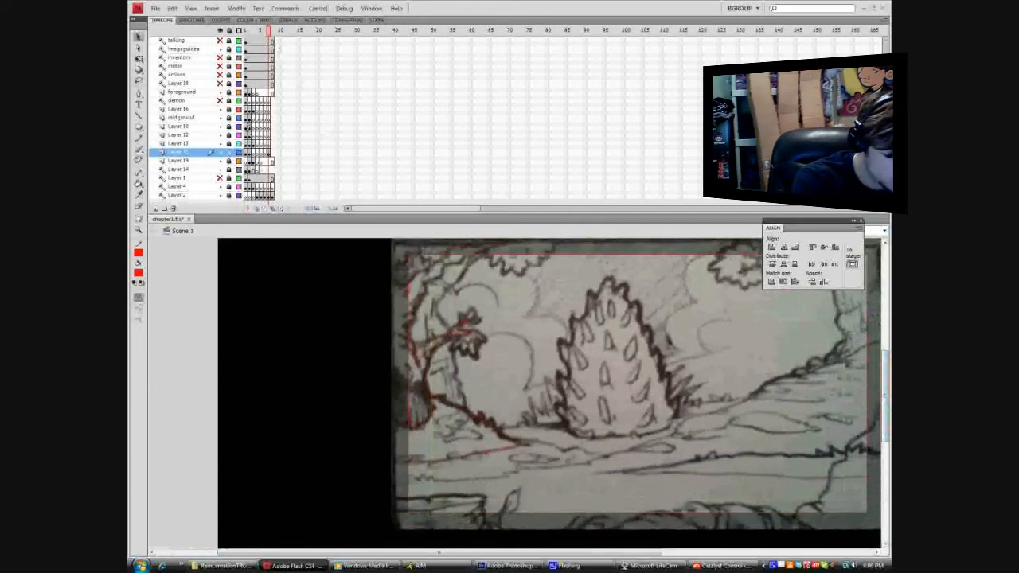
{"action": "left_click", "coordinate": [245, 144]}
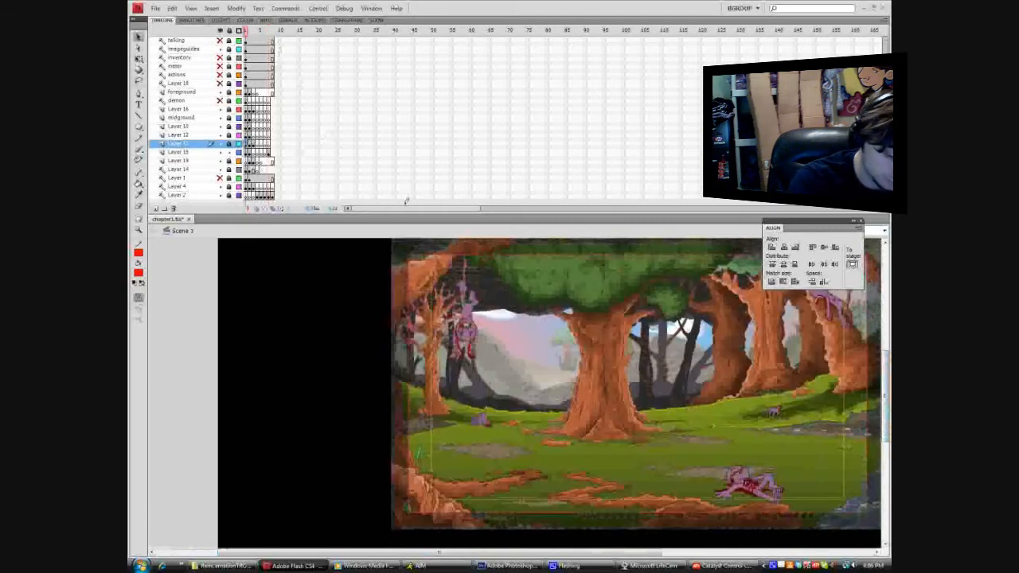
{"action": "left_click", "coordinate": [582, 335]}
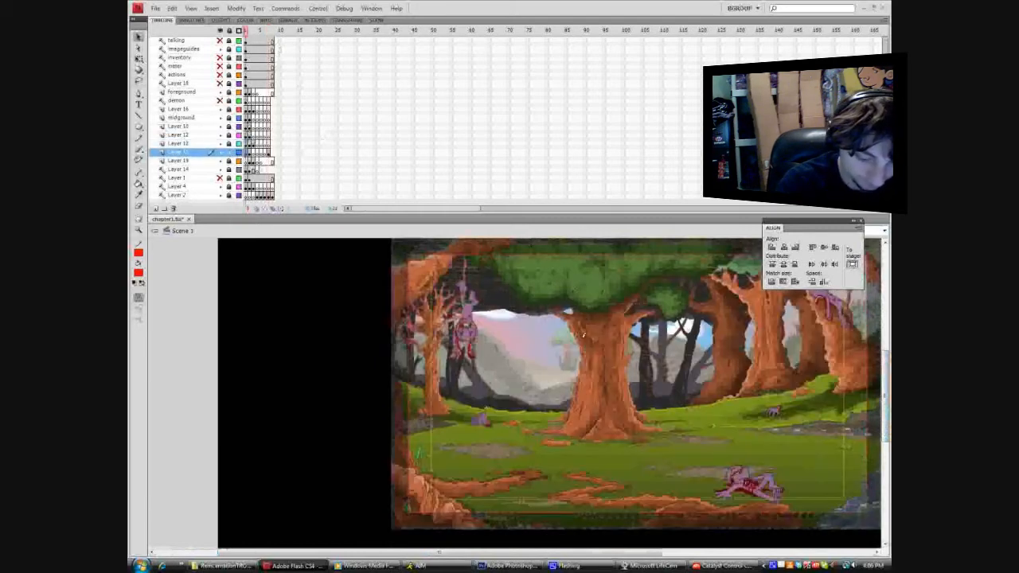
{"action": "double_click", "coordinate": [582, 335]}
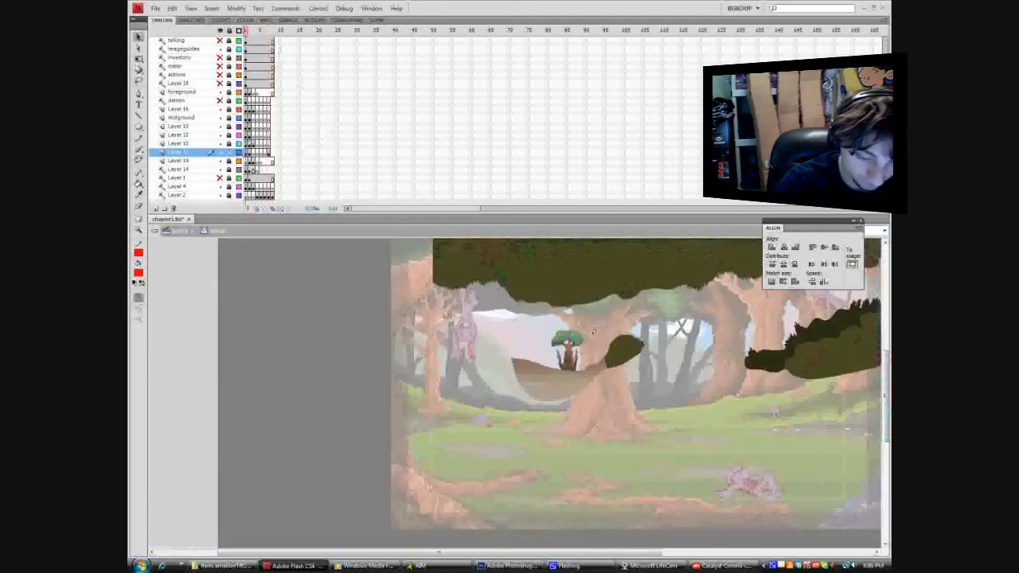
{"action": "double_click", "coordinate": [594, 333]}
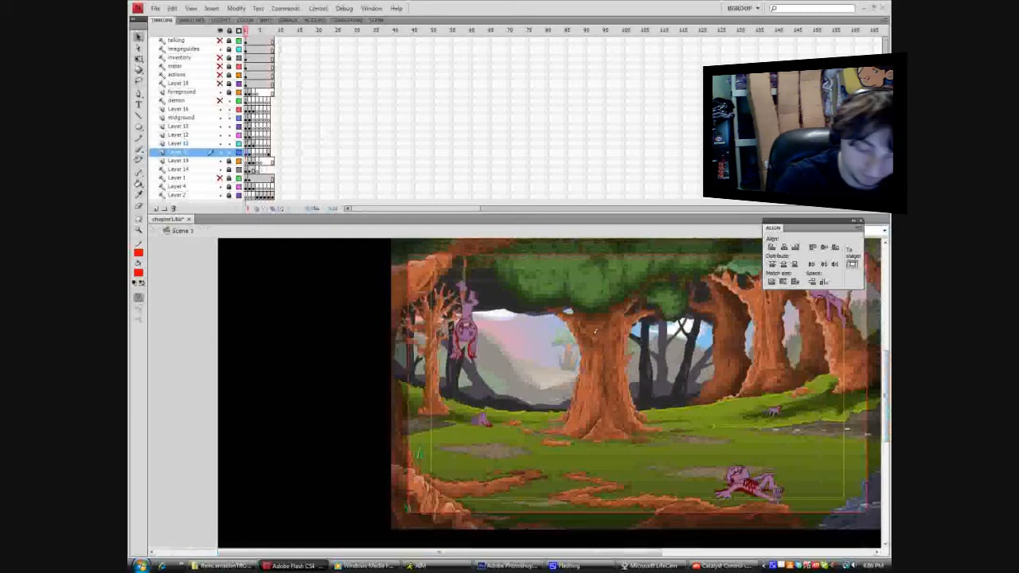
Open the midground artwork on frame 1 and copy the brown colour palette strip beside the forest background.
{"action": "left_click", "coordinate": [594, 333]}
{"action": "double_click", "coordinate": [603, 340]}
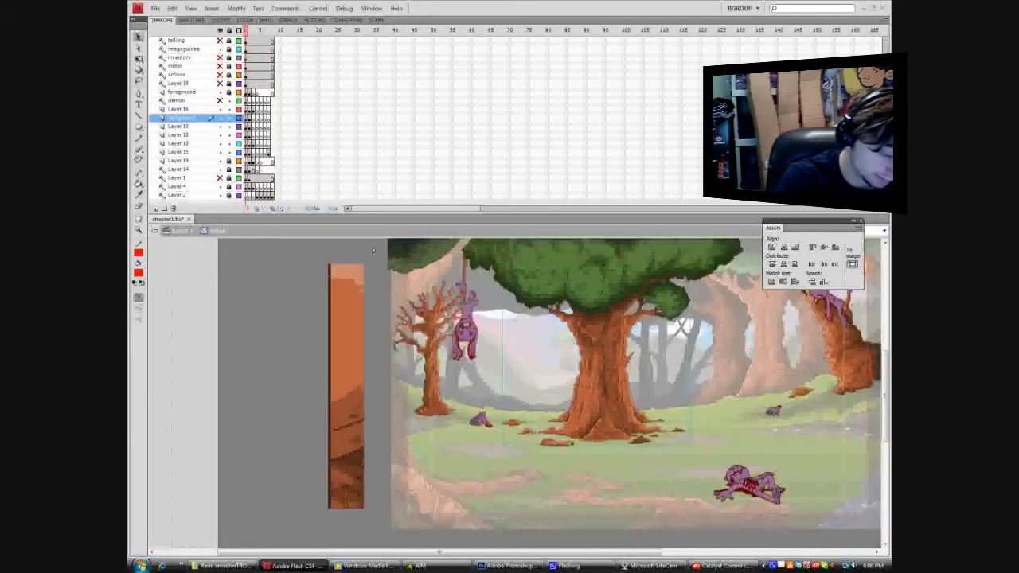
{"action": "double_click", "coordinate": [362, 294]}
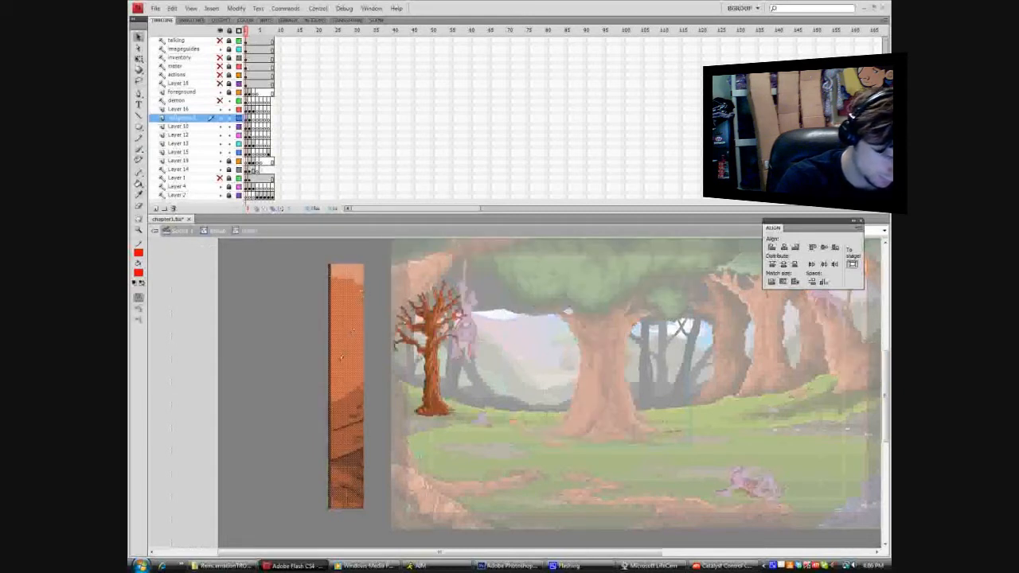
{"action": "right_click", "coordinate": [369, 353]}
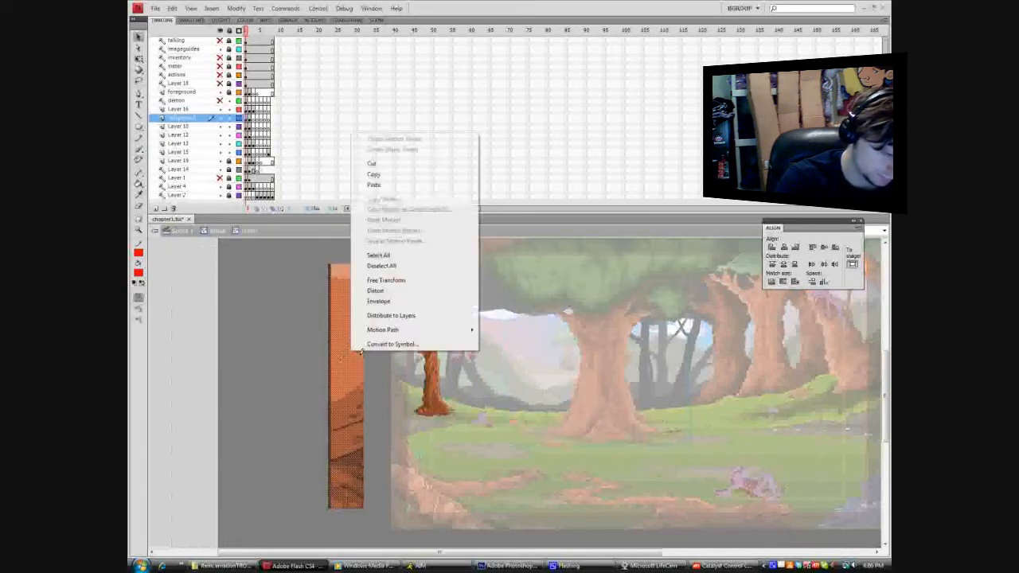
{"action": "left_click", "coordinate": [377, 169]}
Hide the sketch on Layer 2, paste the palette strip on frame 7 and place it off-stage beside the line art.
{"action": "left_click", "coordinate": [269, 152]}
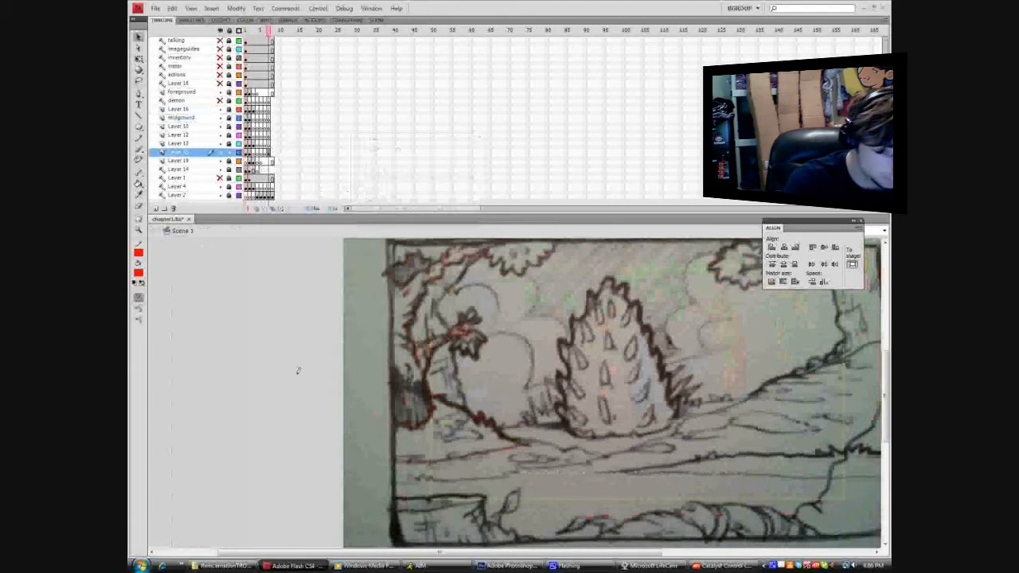
{"action": "left_click", "coordinate": [221, 194]}
{"action": "right_click", "coordinate": [316, 316]}
{"action": "left_click", "coordinate": [339, 342]}
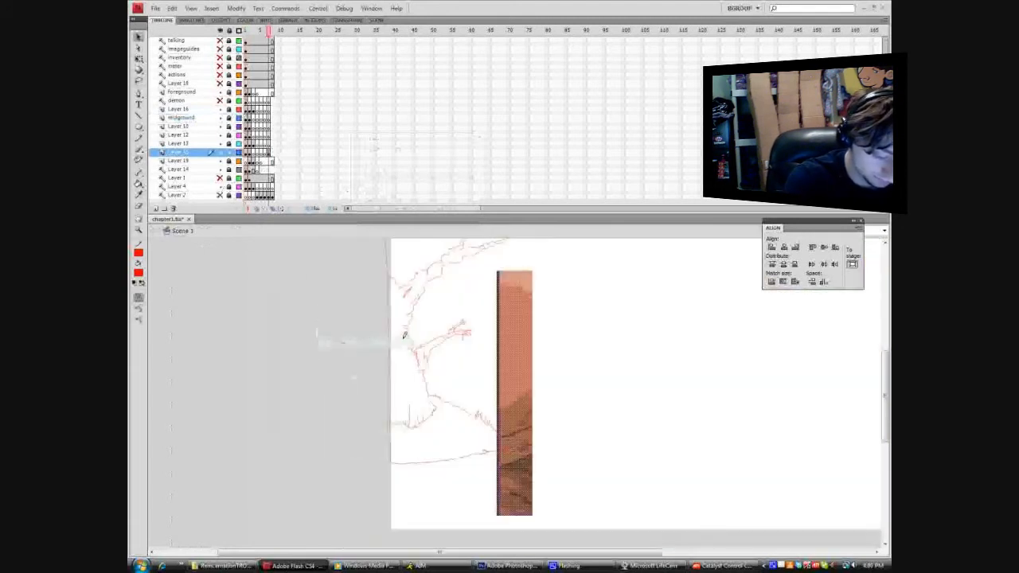
{"action": "left_click_drag", "start_coordinate": [515, 364], "coordinate": [299, 364]}
{"action": "left_click", "coordinate": [435, 468]}
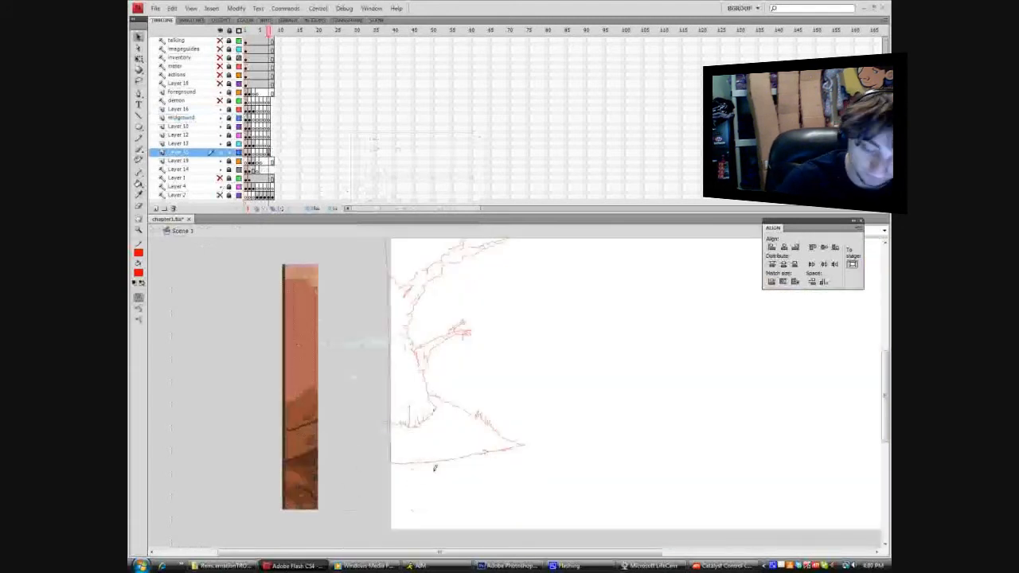
{"action": "mouse_move", "coordinate": [885, 405]}
{"action": "left_mouse_down"}
{"action": "mouse_move", "coordinate": [885, 380]}
{"action": "mouse_move", "coordinate": [885, 397]}
{"action": "left_mouse_up"}
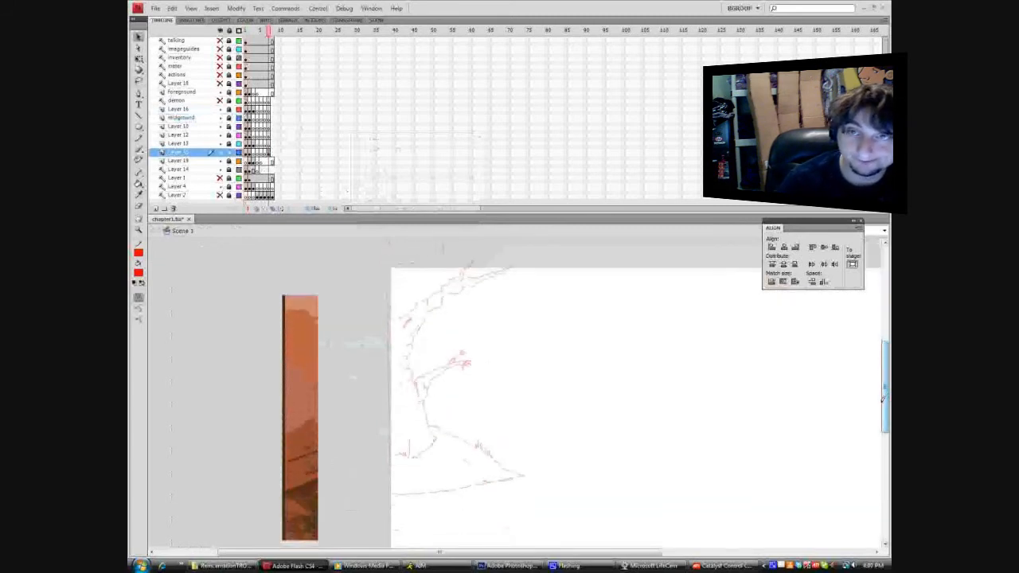
Select the red tree and ground line art and recolour it with the dark brown from the palette strip's edge.
{"action": "right_click", "coordinate": [386, 450]}
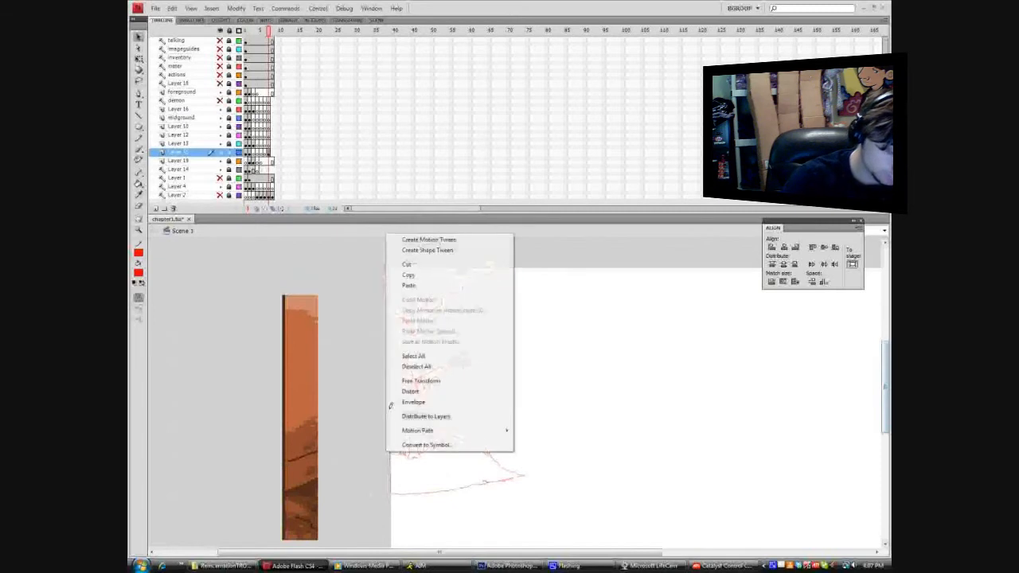
{"action": "left_click_drag", "start_coordinate": [364, 531], "coordinate": [612, 239]}
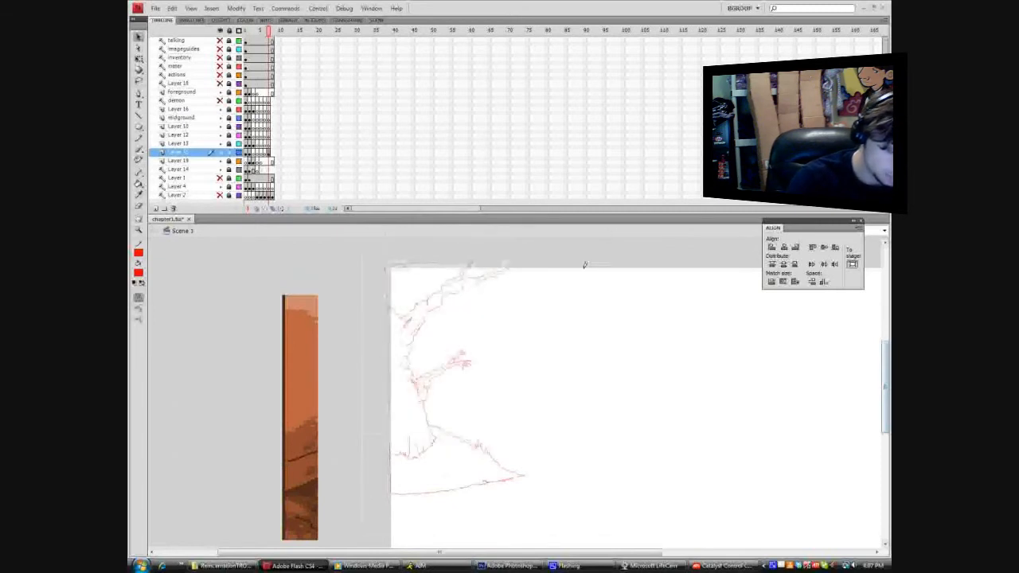
{"action": "left_click", "coordinate": [139, 193]}
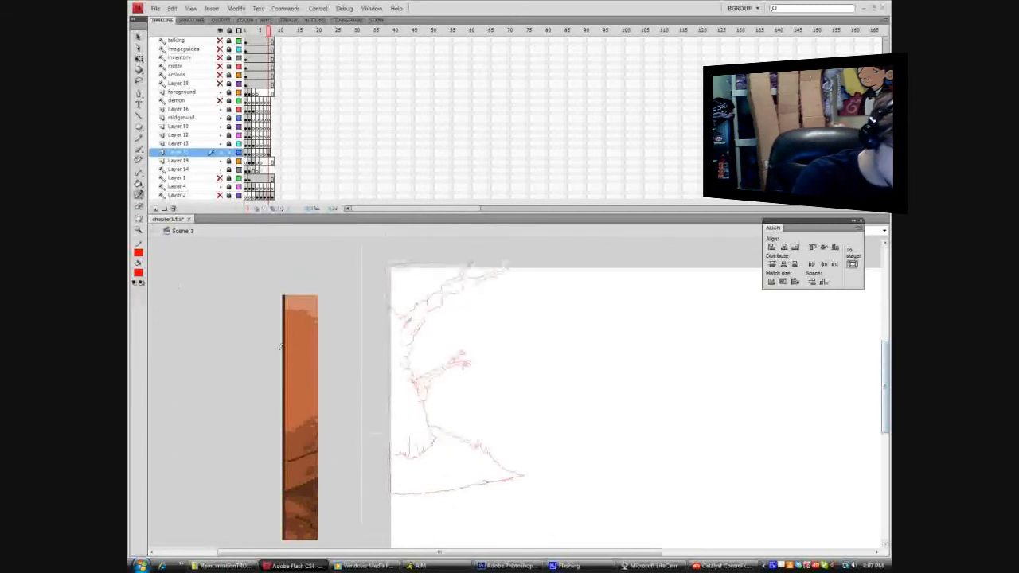
{"action": "left_click", "coordinate": [284, 384]}
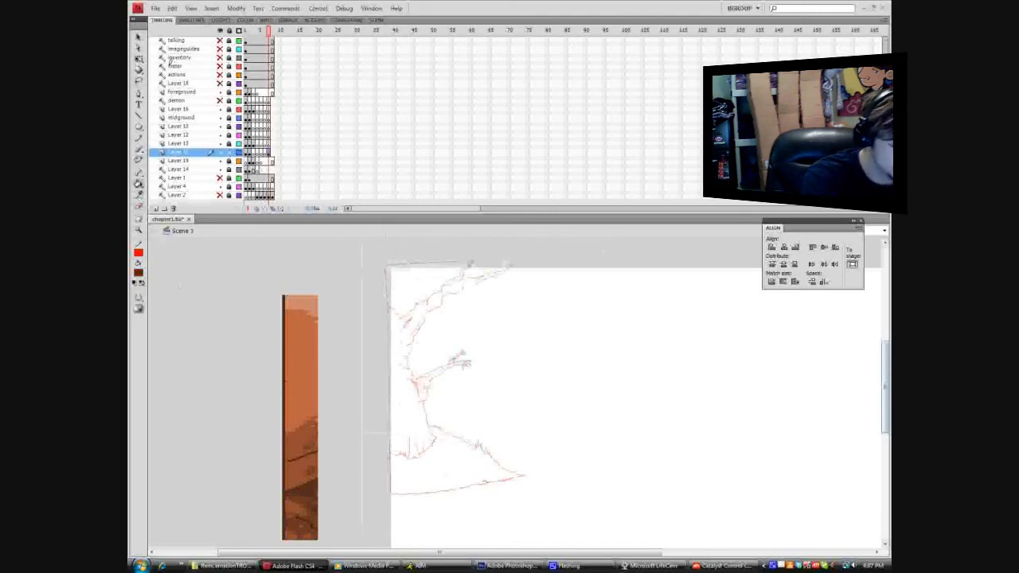
{"action": "left_click", "coordinate": [141, 30]}
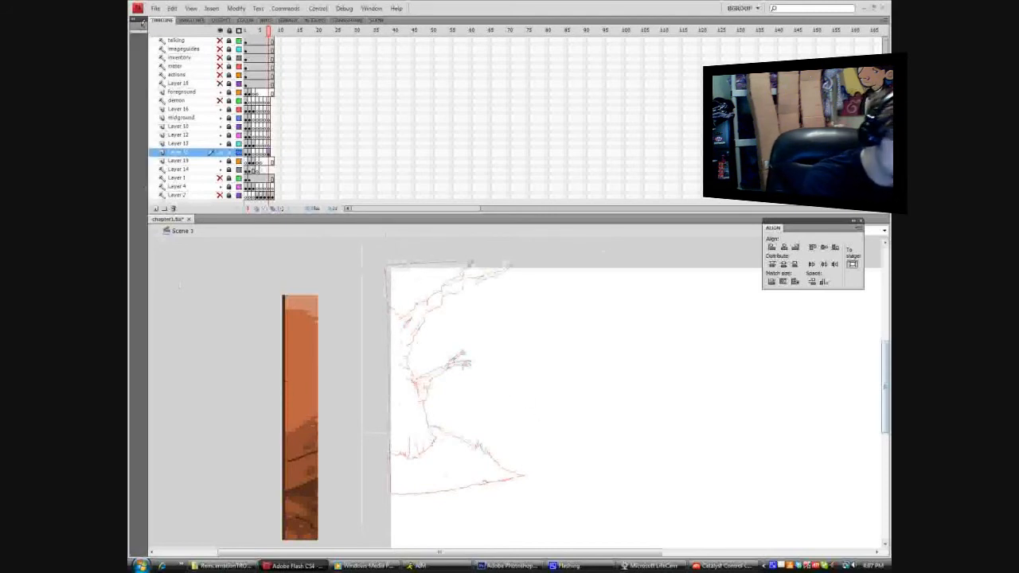
{"action": "left_click", "coordinate": [142, 23]}
{"action": "left_click", "coordinate": [138, 37]}
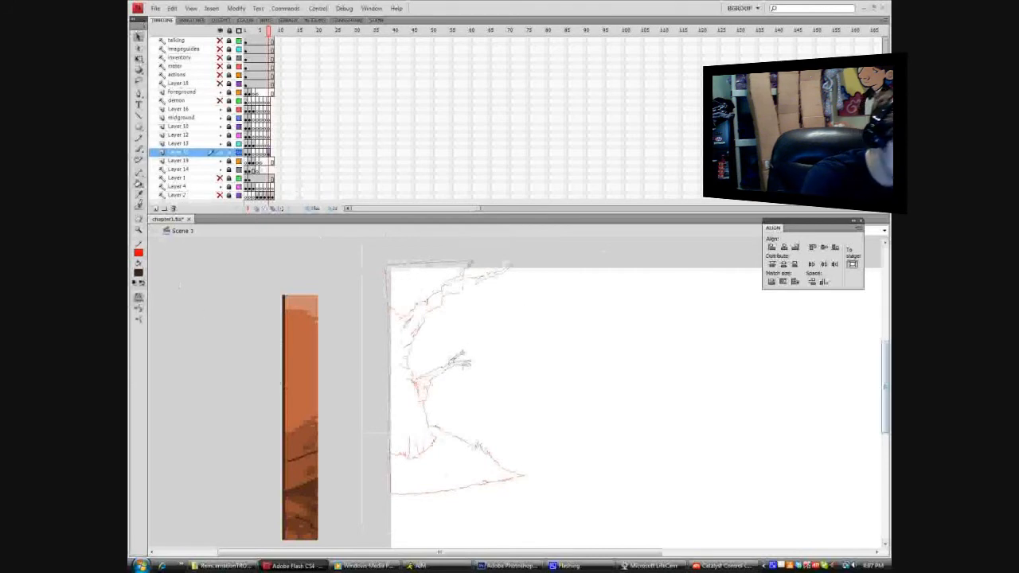
Try filling the left trunk with orange-brown from the palette strip, undo the fills, and set the Paint Bucket to Don't Close Gaps.
{"action": "left_click", "coordinate": [304, 379]}
{"action": "left_click", "coordinate": [406, 408]}
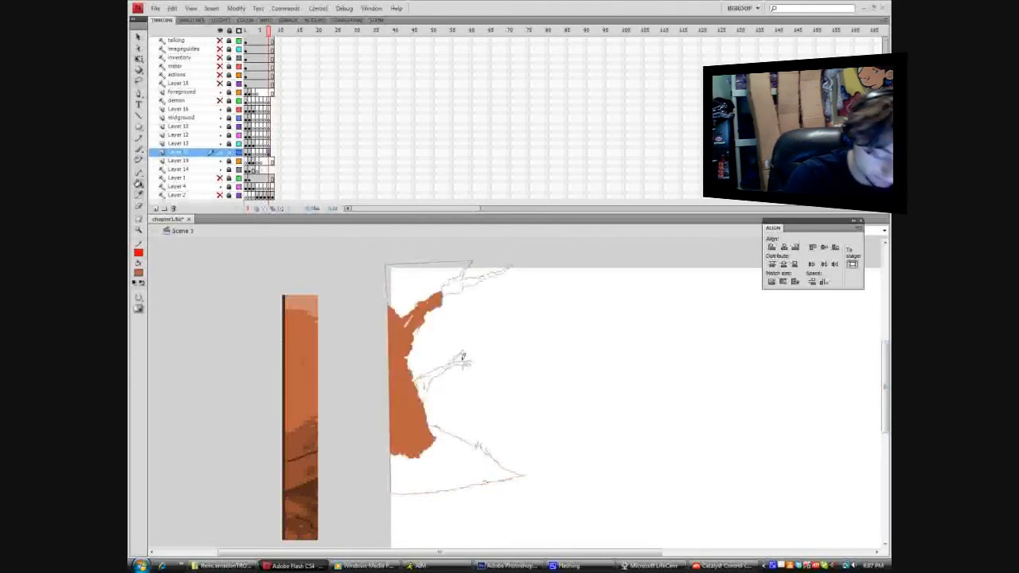
{"action": "key", "text": "ctrl+z"}
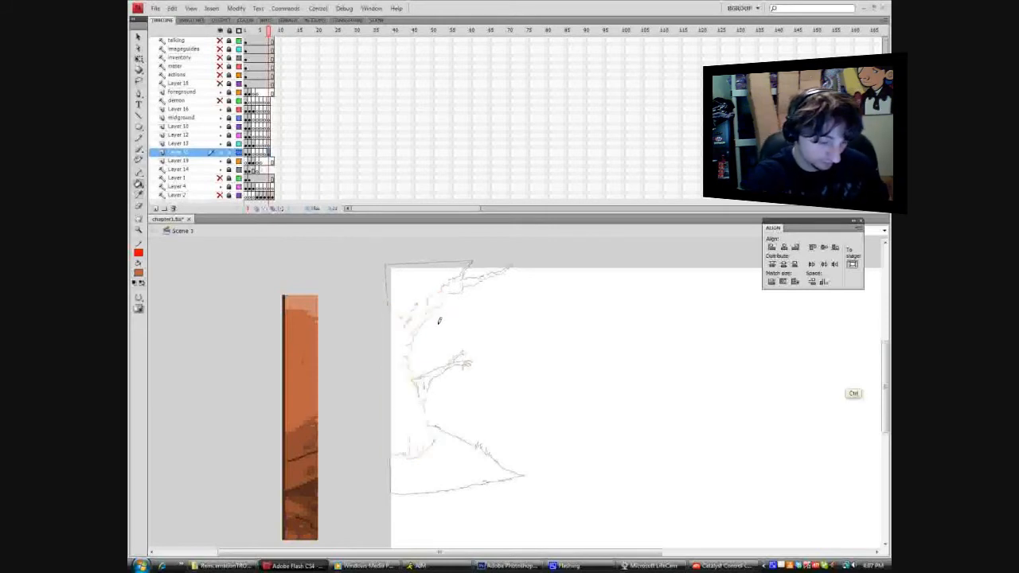
{"action": "left_click", "coordinate": [409, 395]}
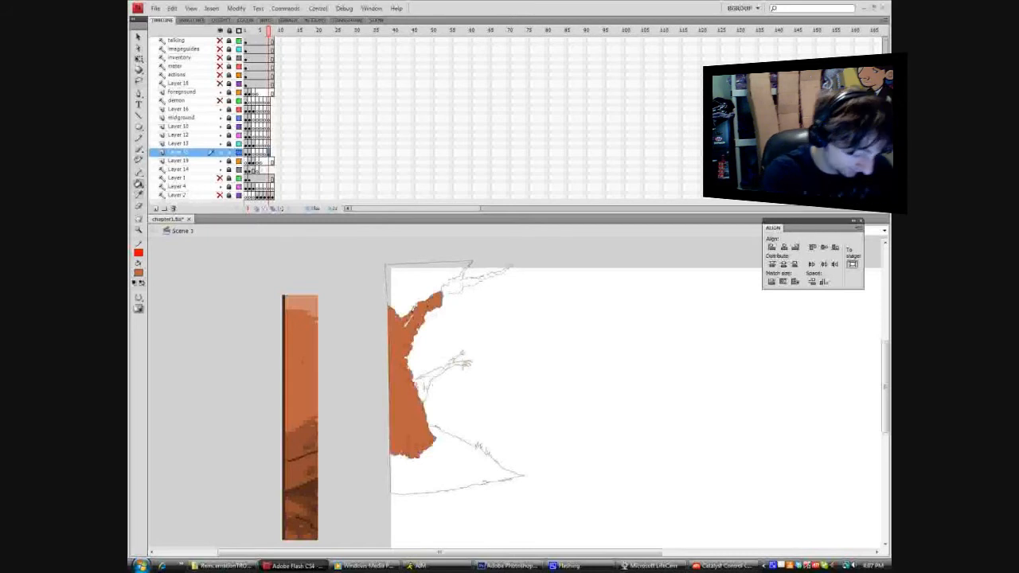
{"action": "key", "text": "ctrl+z"}
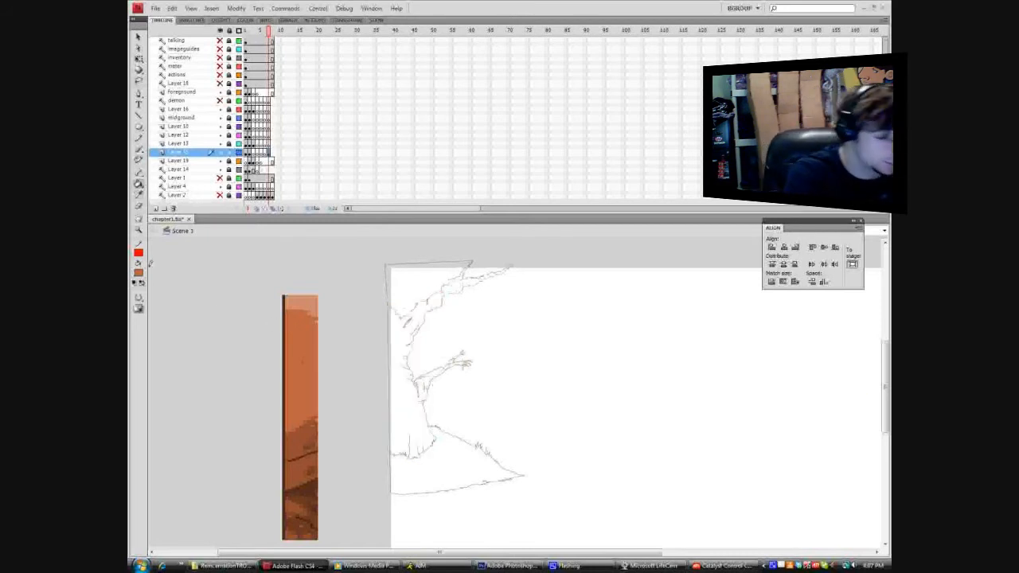
{"action": "left_click", "coordinate": [140, 296]}
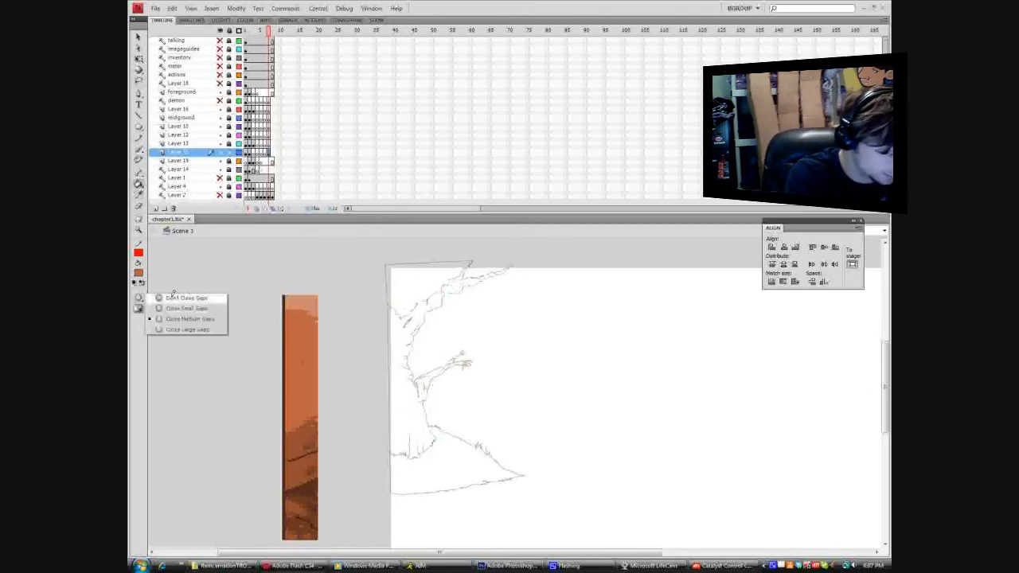
{"action": "left_click", "coordinate": [187, 297]}
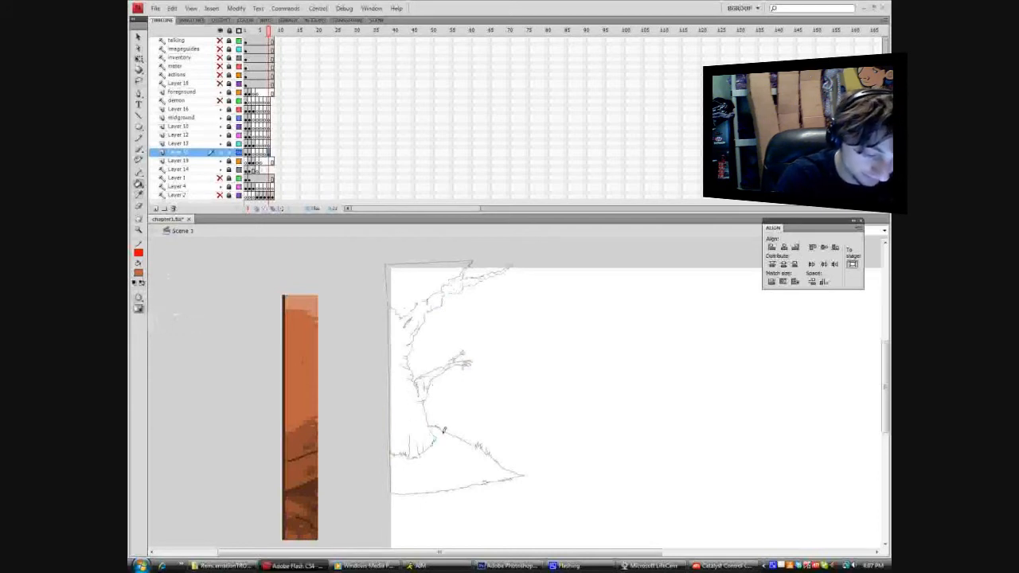
Patch the outline near the fork of the left tree's upper branch with a short Pencil stroke and tidy it.
{"action": "left_click", "coordinate": [138, 229]}
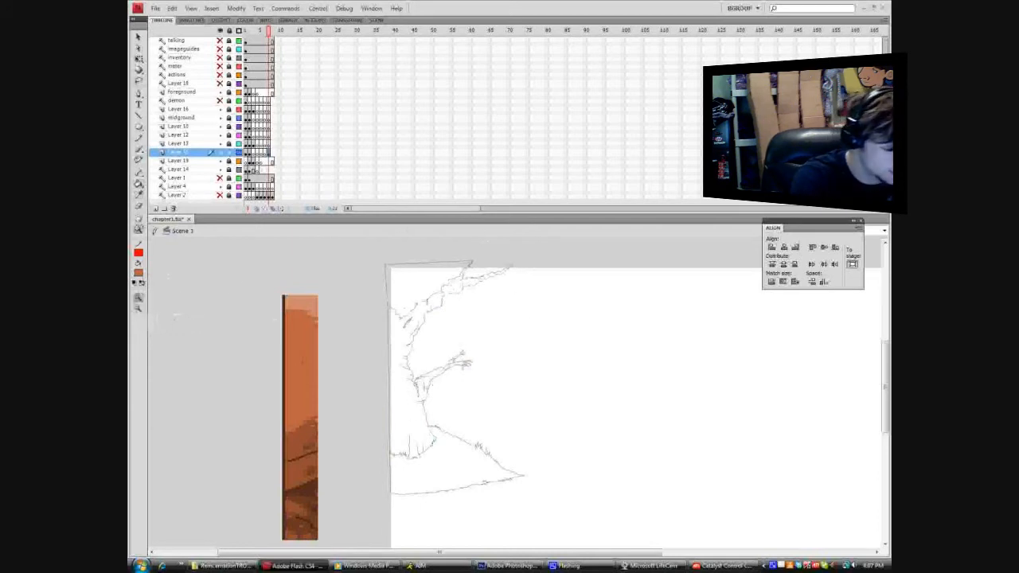
{"action": "left_click_drag", "start_coordinate": [378, 472], "coordinate": [471, 373]}
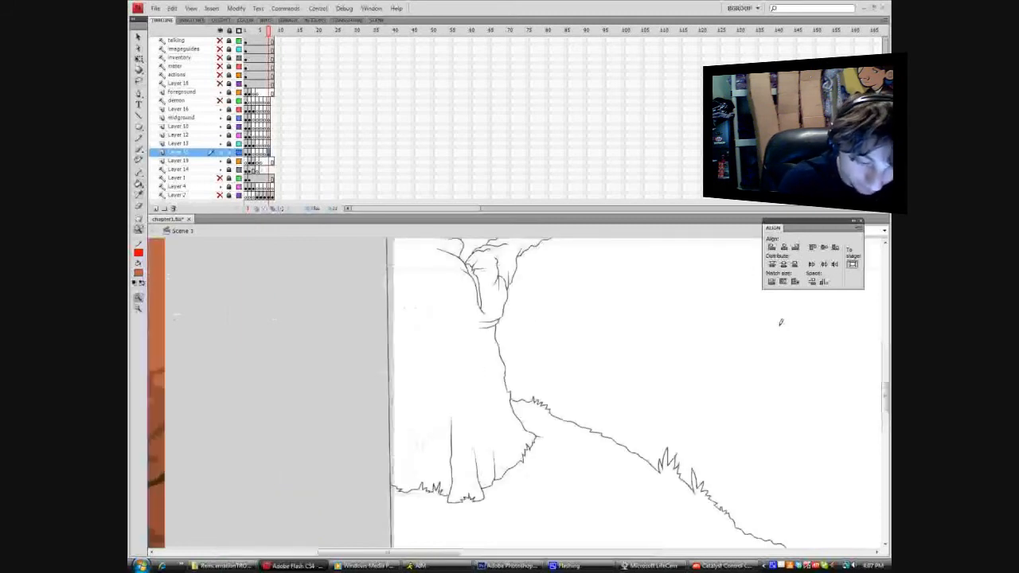
{"action": "left_click_drag", "start_coordinate": [884, 386], "coordinate": [883, 350]}
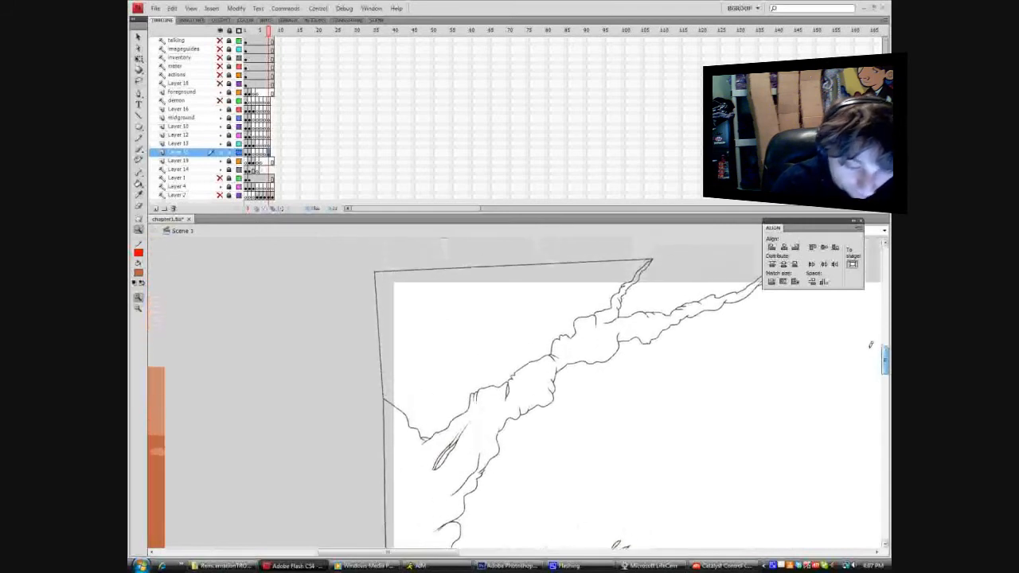
{"action": "key", "text": "y"}
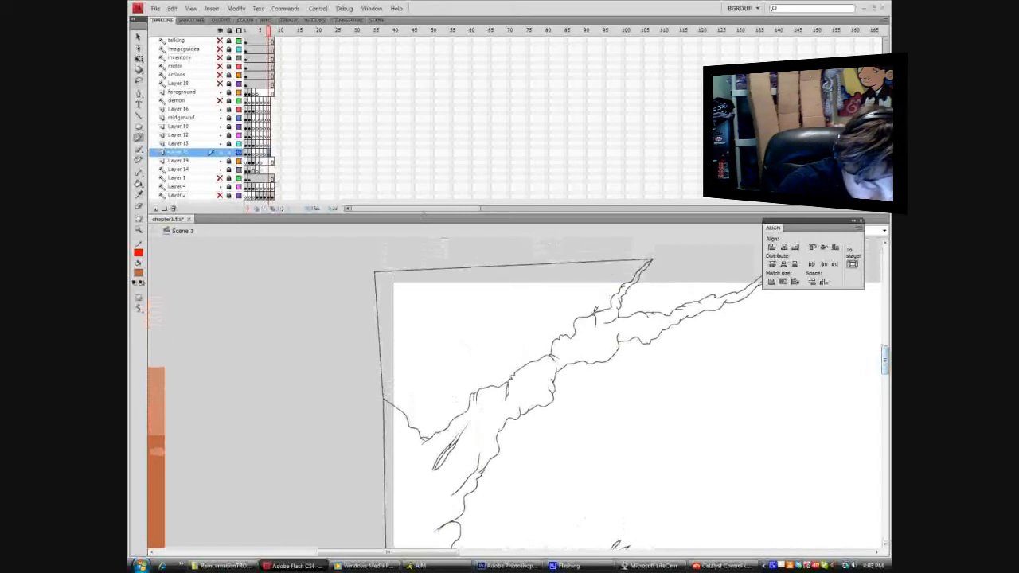
{"action": "left_click", "coordinate": [137, 37]}
{"action": "left_click_drag", "start_coordinate": [661, 423], "coordinate": [564, 278]}
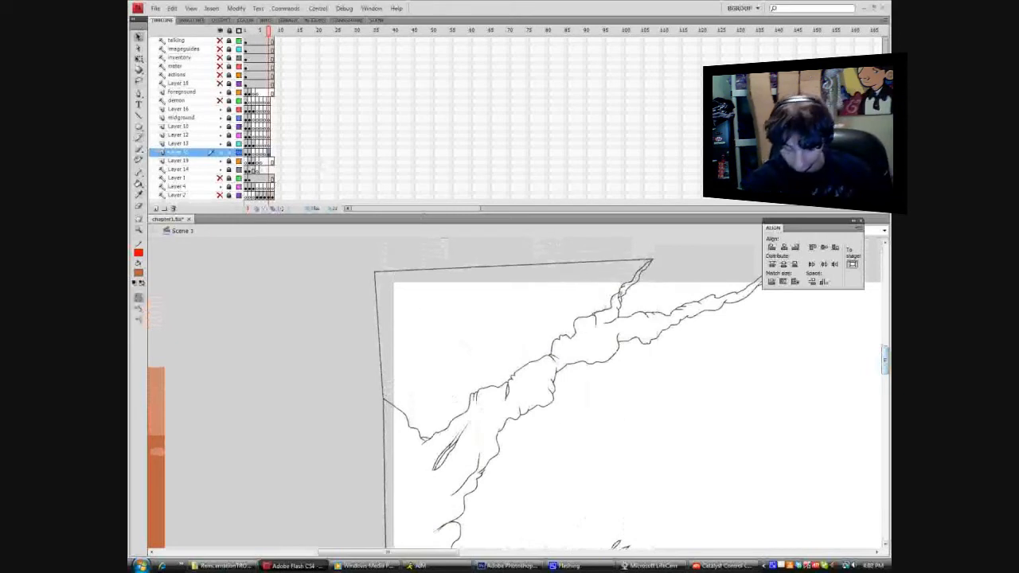
{"action": "right_click", "coordinate": [599, 309]}
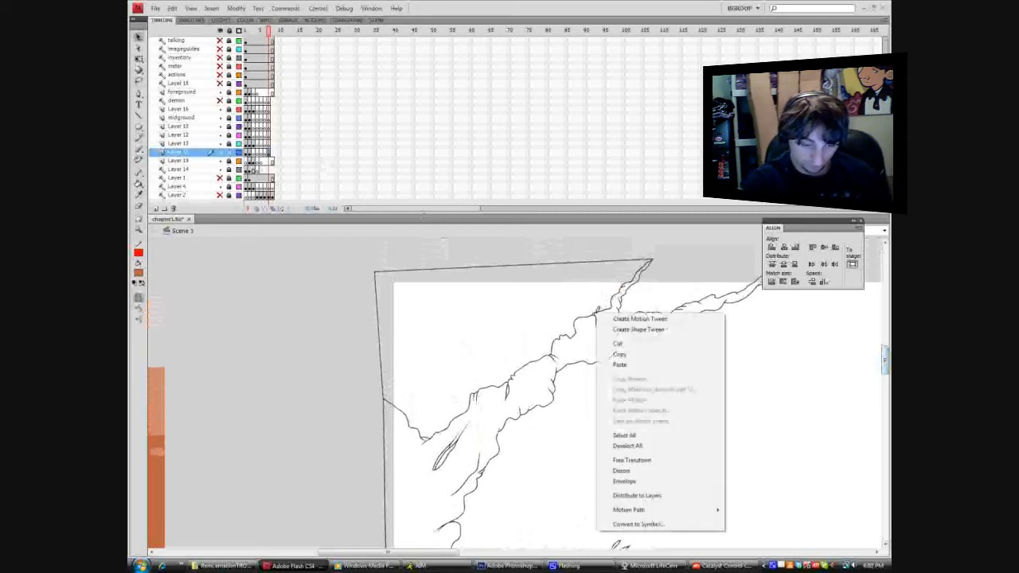
{"action": "left_click", "coordinate": [600, 306]}
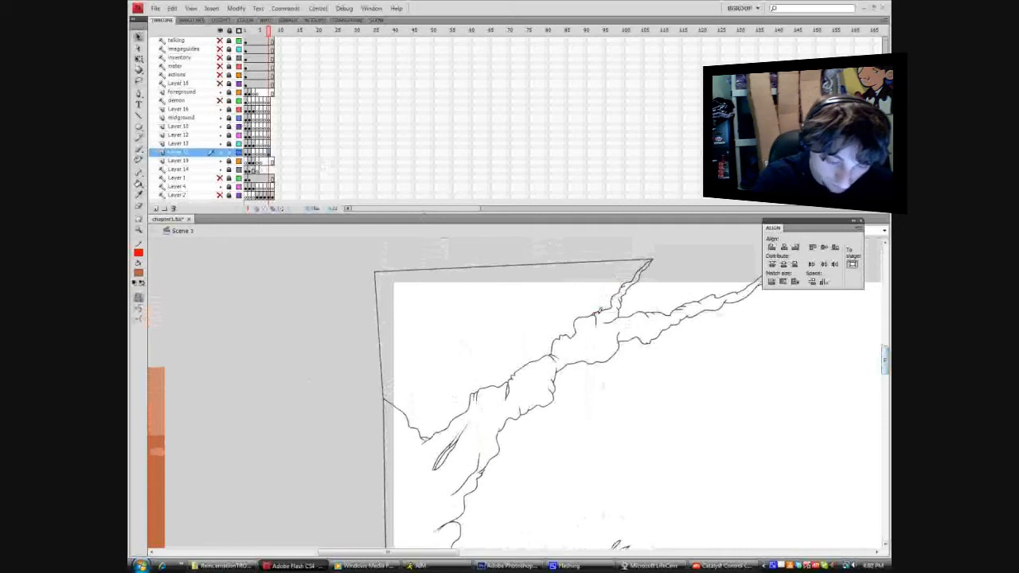
{"action": "right_click", "coordinate": [593, 307]}
{"action": "left_click", "coordinate": [583, 340]}
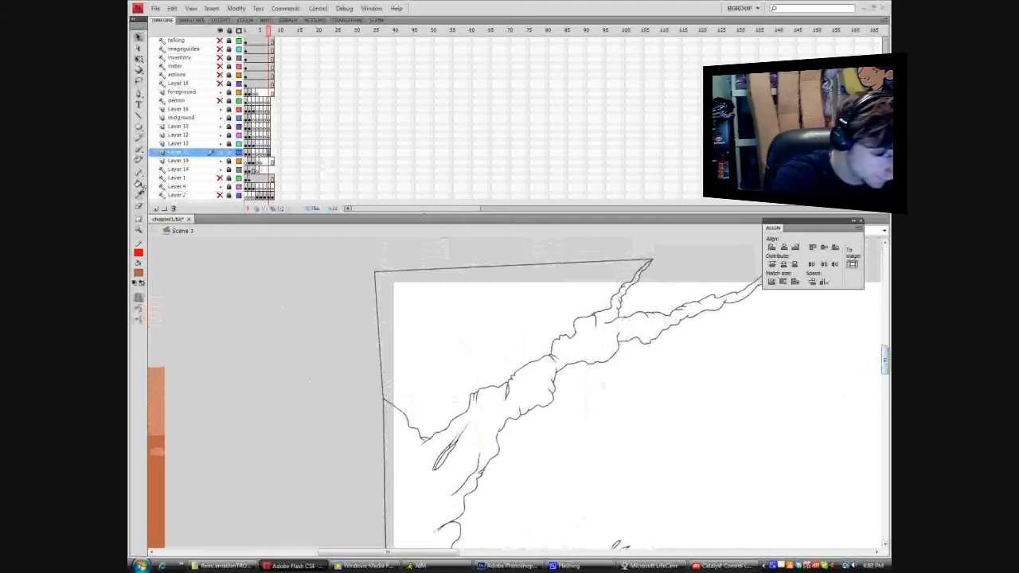
Sample the orange-brown of the palette strip as the fill colour for the Paint Bucket.
{"action": "left_click", "coordinate": [624, 283]}
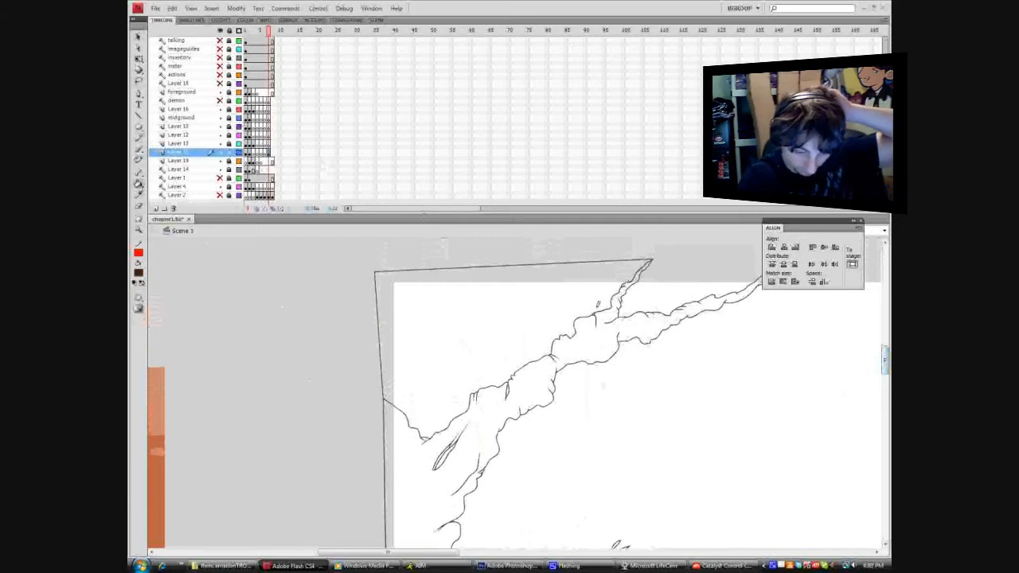
{"action": "key", "text": "v"}
{"action": "left_click", "coordinate": [139, 196]}
{"action": "left_click", "coordinate": [160, 450]}
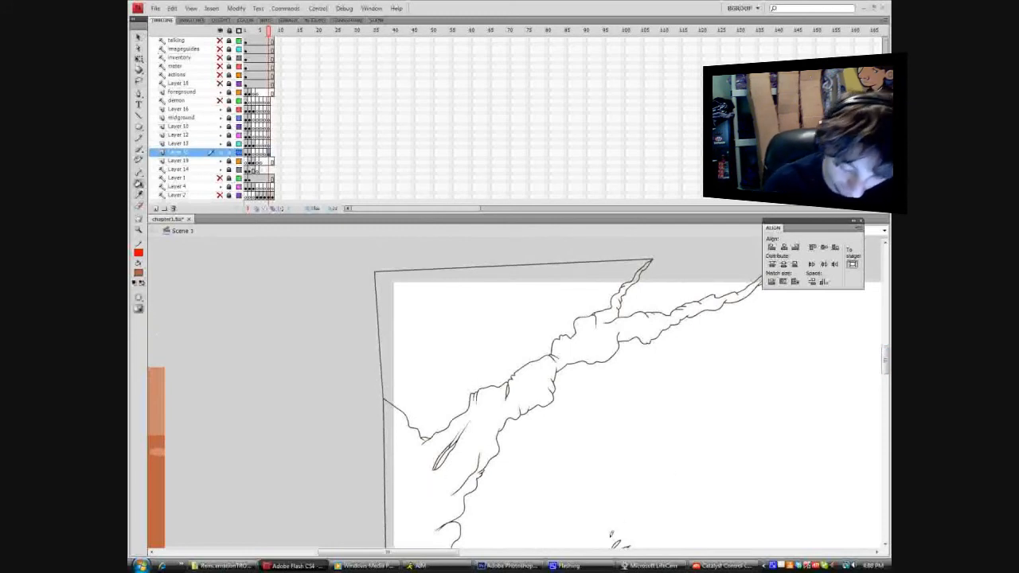
Try Close Small Gaps for the Paint Bucket, switch it to Close Medium Gaps, and check the trunk and branch outlines for openings.
{"action": "left_click_drag", "start_coordinate": [451, 551], "coordinate": [464, 552]}
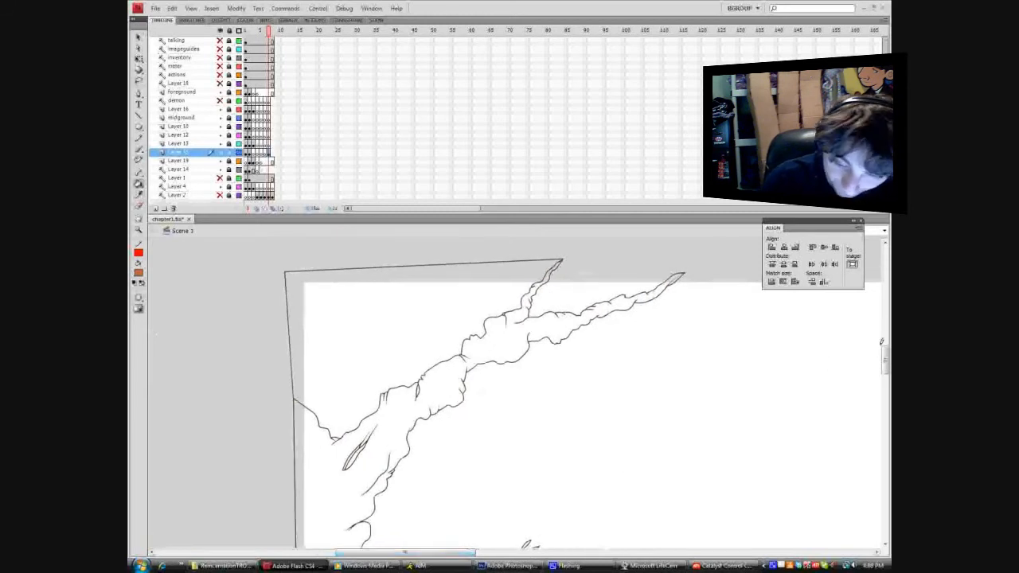
{"action": "left_click_drag", "start_coordinate": [884, 350], "coordinate": [887, 387]}
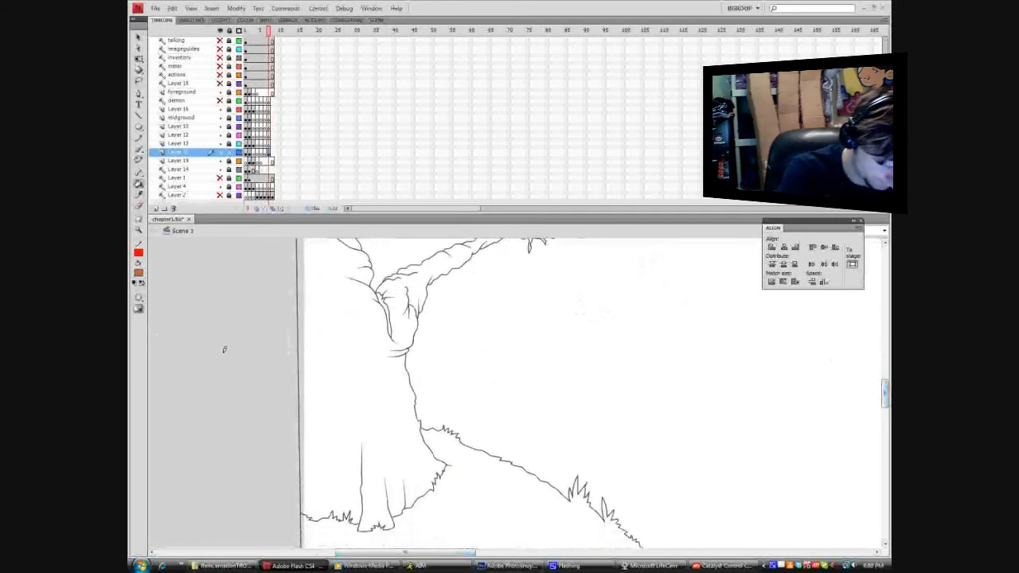
{"action": "left_click", "coordinate": [141, 297]}
{"action": "left_click", "coordinate": [162, 309]}
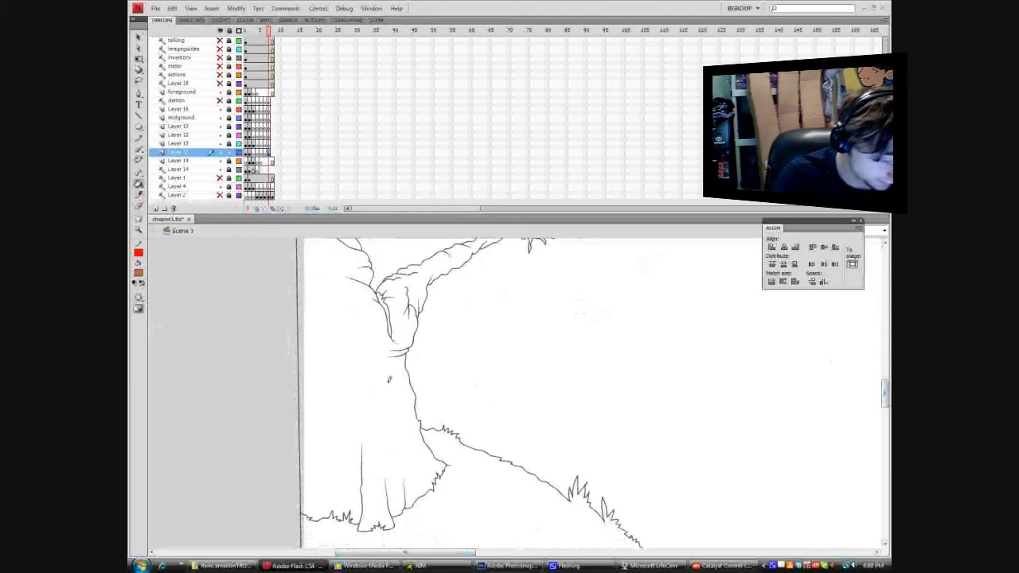
{"action": "left_click", "coordinate": [140, 297]}
{"action": "left_click", "coordinate": [162, 317]}
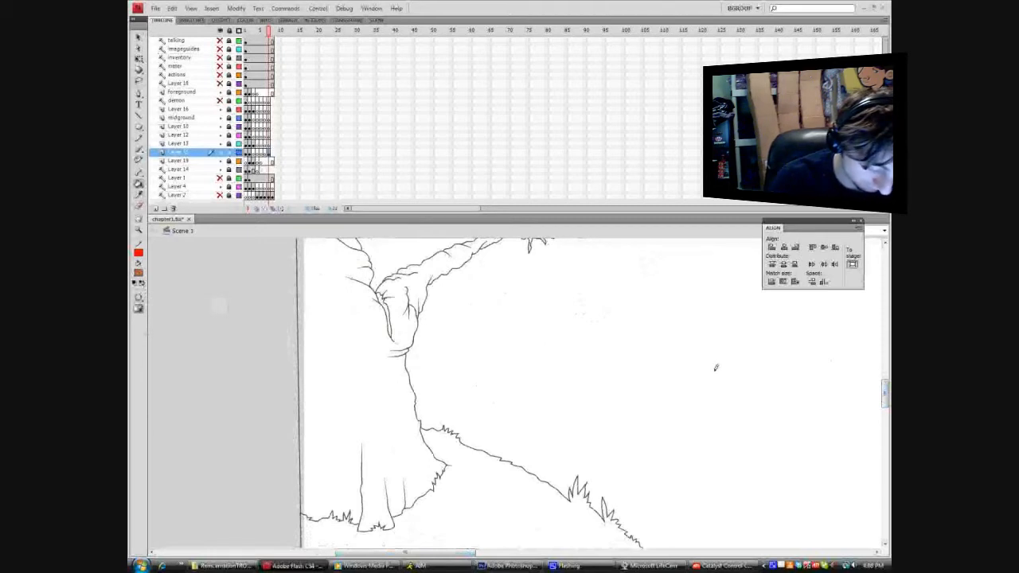
{"action": "scroll", "coordinate": [882, 363], "scroll_direction": "up", "scroll_amount": 8}
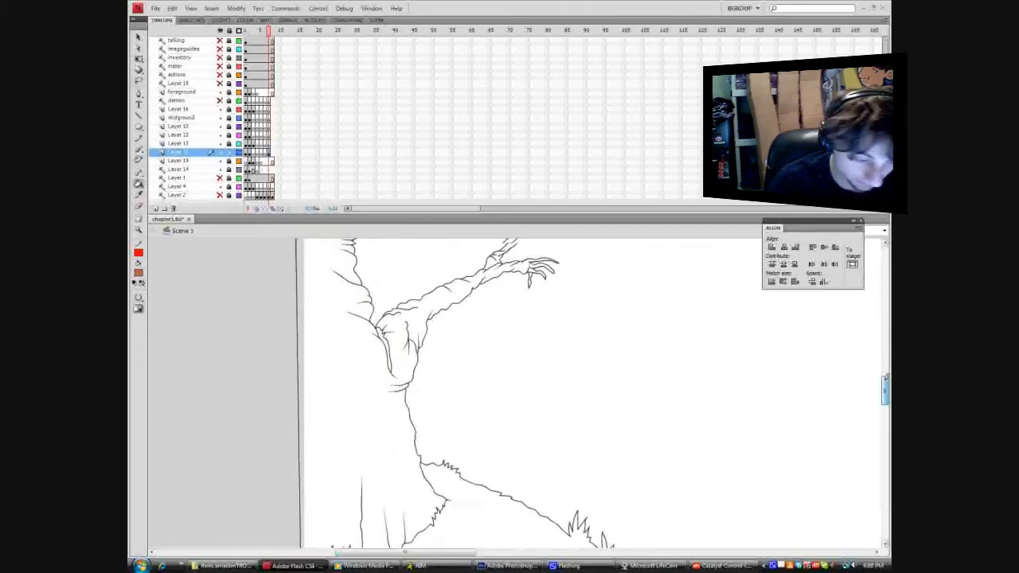
{"action": "left_click_drag", "start_coordinate": [882, 363], "coordinate": [882, 342]}
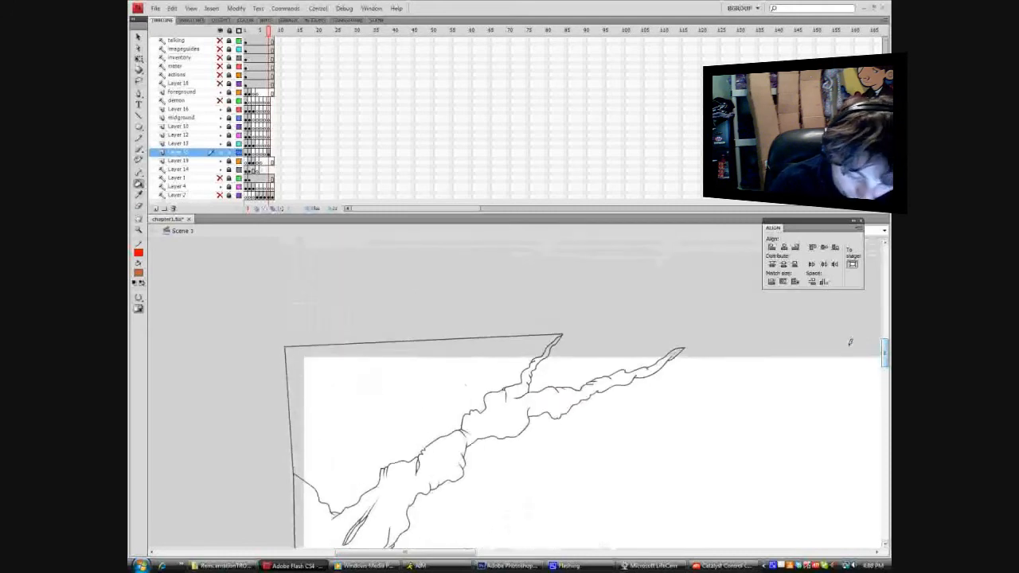
Sample the dark brown of the outline and brush crease lines onto the left tree's upper branch near its tips.
{"action": "left_click", "coordinate": [138, 230]}
{"action": "left_click_drag", "start_coordinate": [495, 306], "coordinate": [729, 448]}
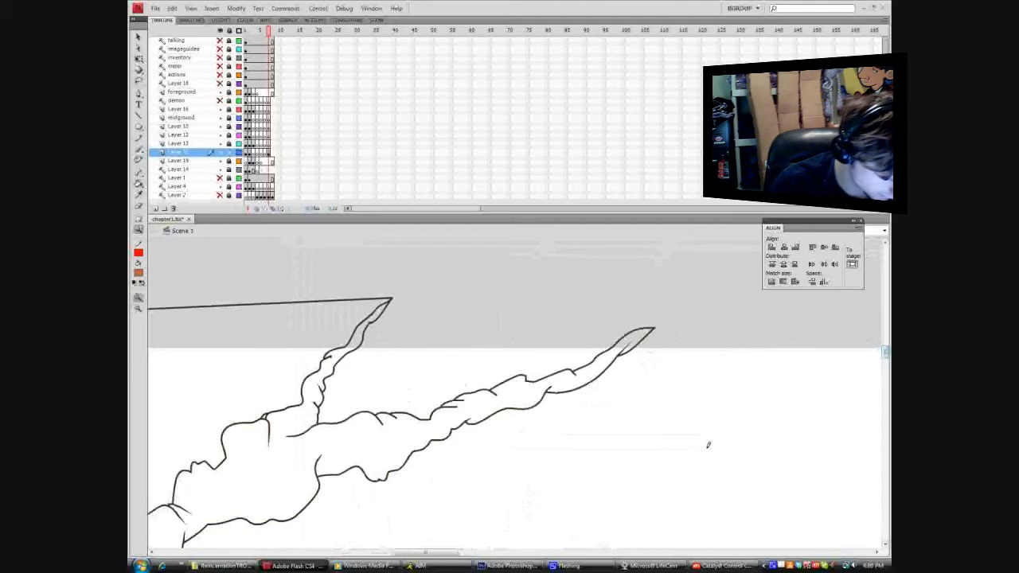
{"action": "left_click", "coordinate": [139, 193]}
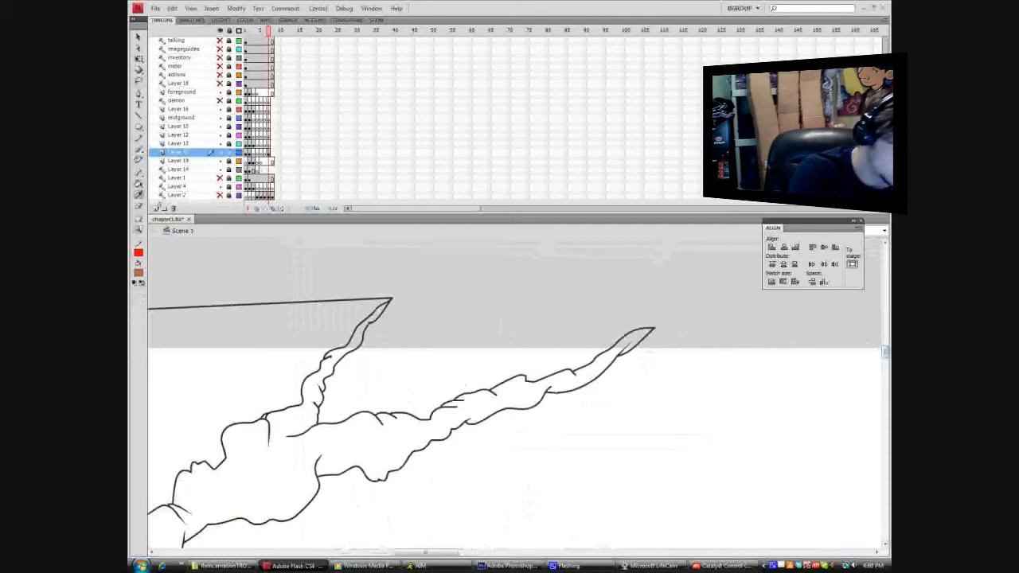
{"action": "left_click", "coordinate": [329, 356]}
{"action": "left_click", "coordinate": [140, 149]}
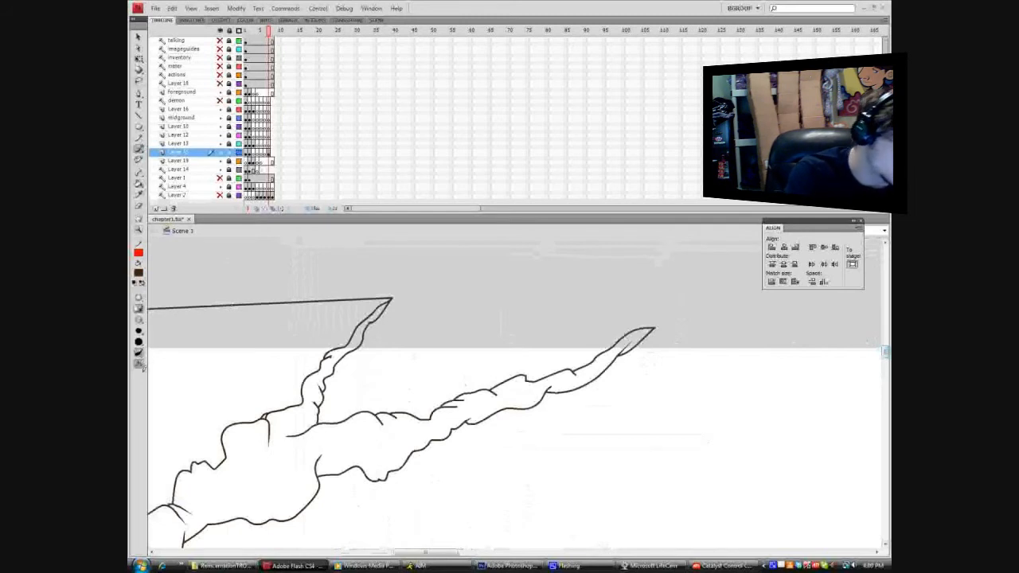
{"action": "scroll", "coordinate": [885, 352], "scroll_direction": "down", "scroll_amount": 2}
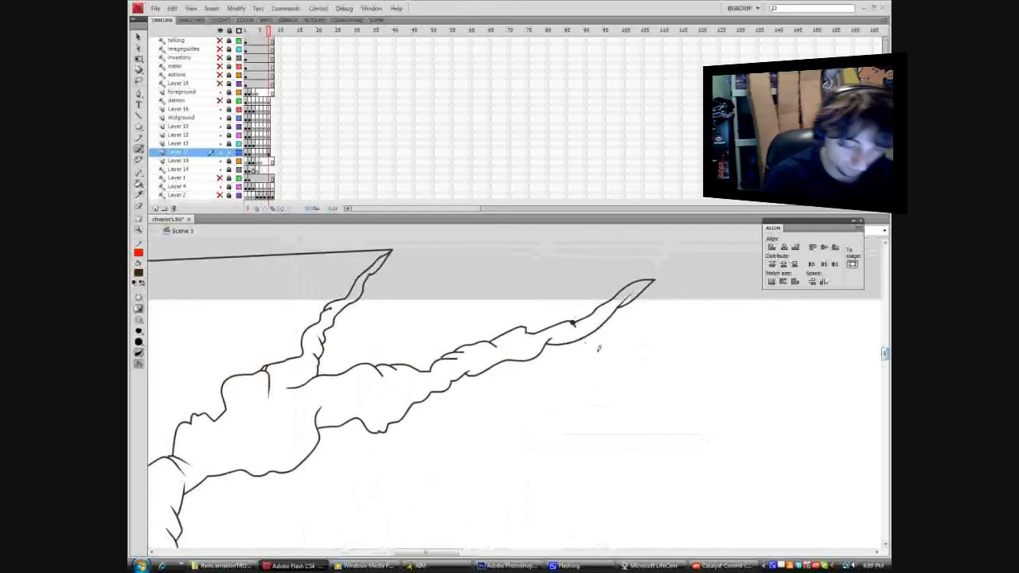
{"action": "key", "text": "ctrl"}
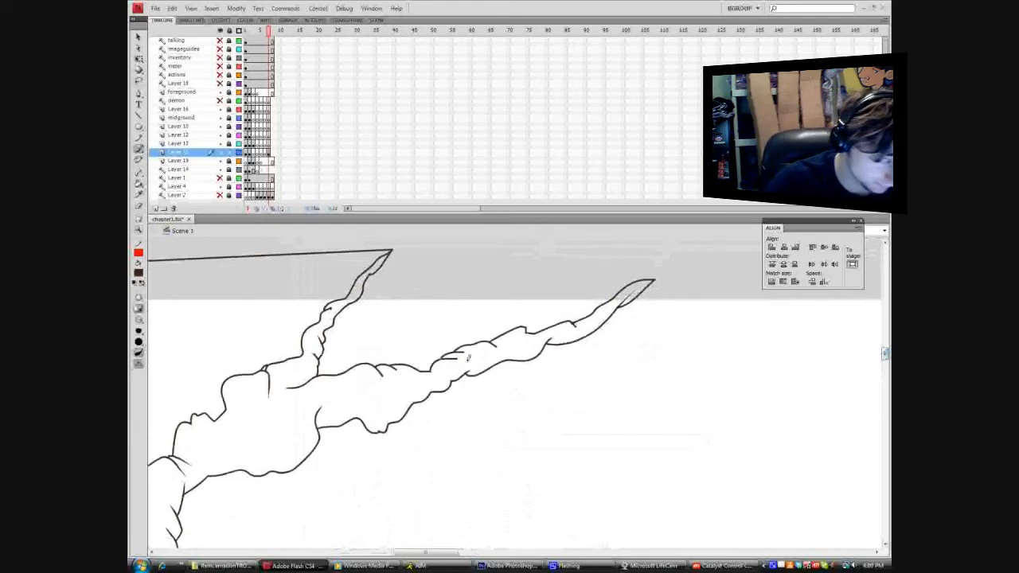
{"action": "key", "text": "v"}
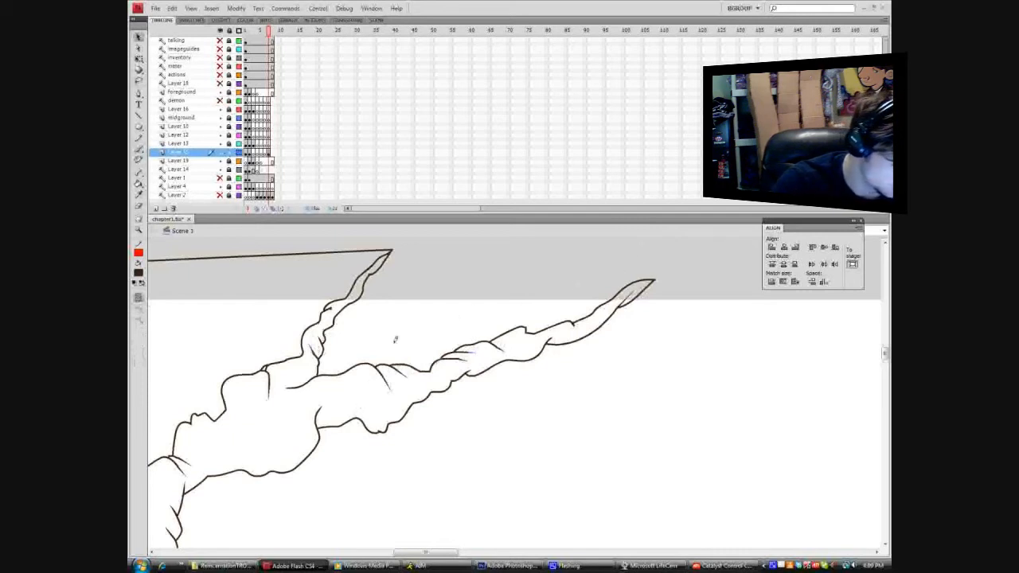
{"action": "right_click", "coordinate": [329, 308]}
{"action": "key", "text": "Escape"}
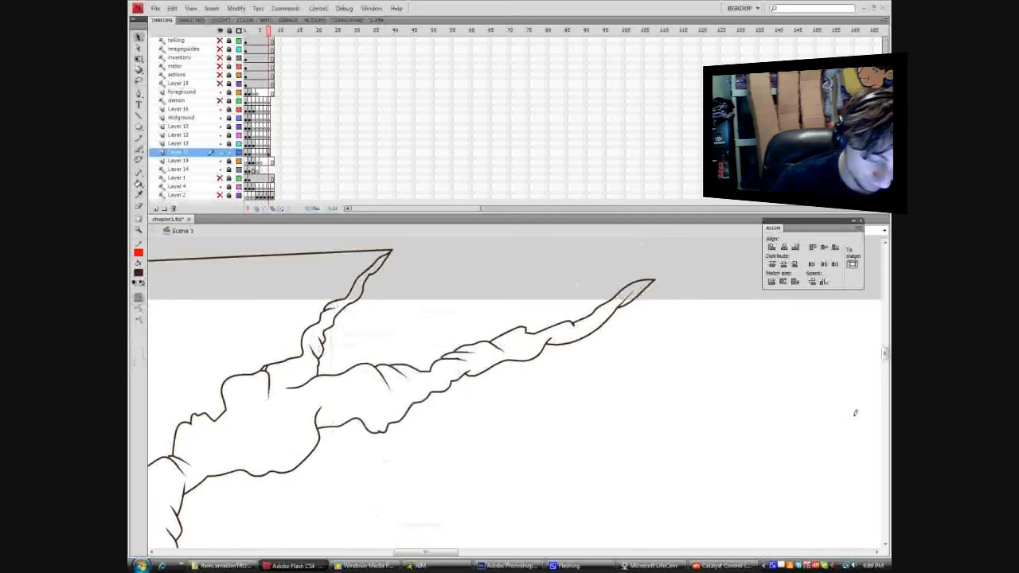
Reduce the Brush size and paint small bark creases along the underside of the upper branch.
{"action": "left_click_drag", "start_coordinate": [884, 344], "coordinate": [885, 360]}
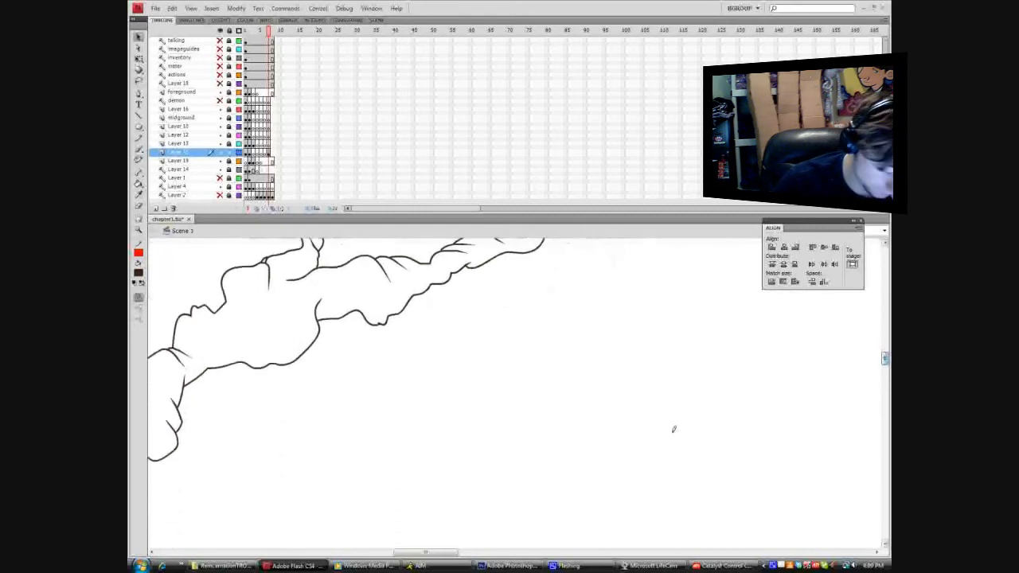
{"action": "left_click_drag", "start_coordinate": [457, 551], "coordinate": [430, 551]}
{"action": "left_click_drag", "start_coordinate": [883, 352], "coordinate": [885, 360]}
{"action": "key", "text": "b"}
{"action": "left_click", "coordinate": [139, 331]}
{"action": "left_click", "coordinate": [157, 338]}
{"action": "left_click_drag", "start_coordinate": [349, 446], "coordinate": [359, 428]}
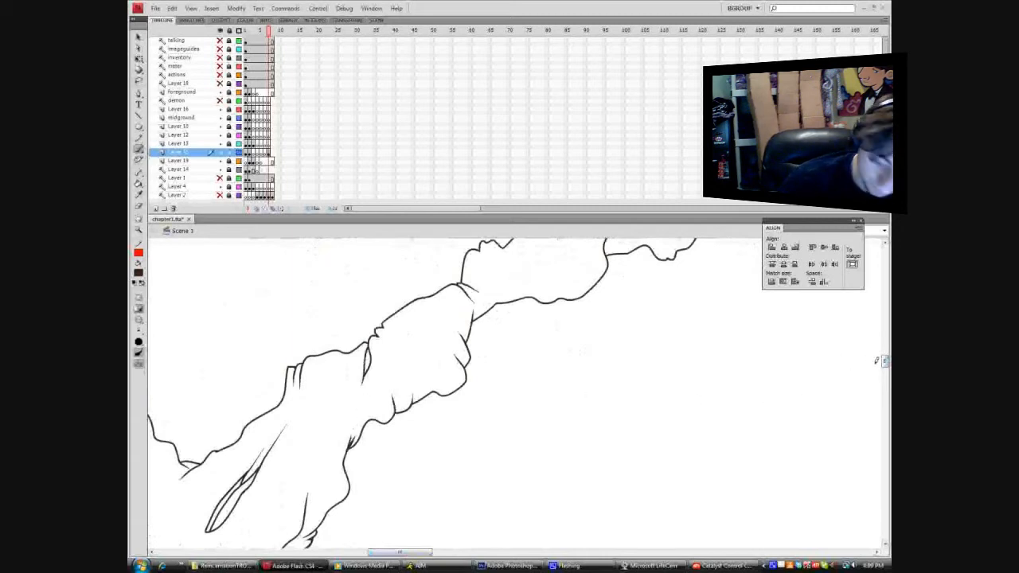
Brush bark creases down the left trunk and lower branch, continuing to the roots at its base.
{"action": "scroll", "coordinate": [885, 362], "scroll_direction": "down", "scroll_amount": 3}
{"action": "scroll", "coordinate": [885, 362], "scroll_direction": "down", "scroll_amount": 15}
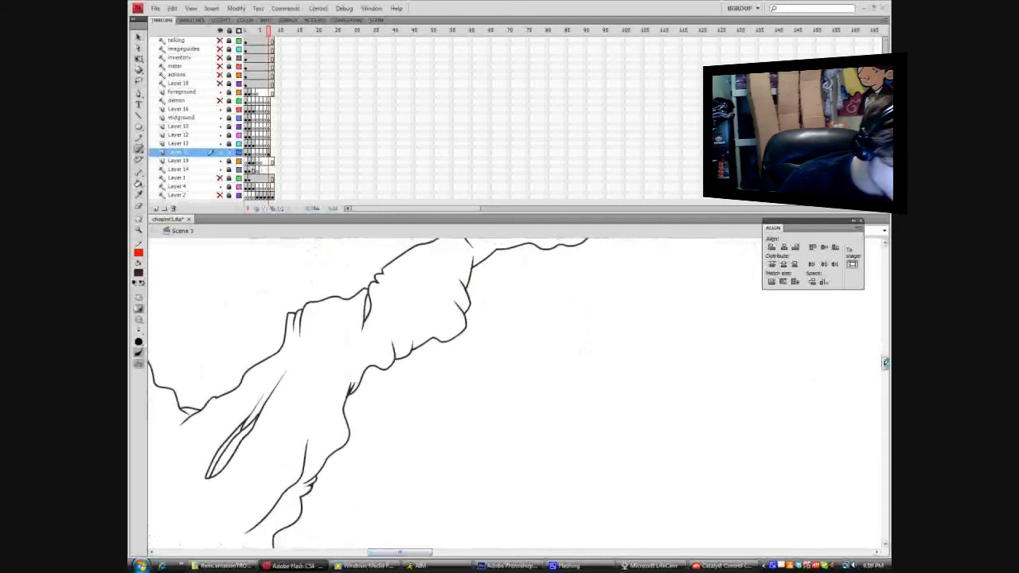
{"action": "scroll", "coordinate": [883, 371], "scroll_direction": "down", "scroll_amount": 8}
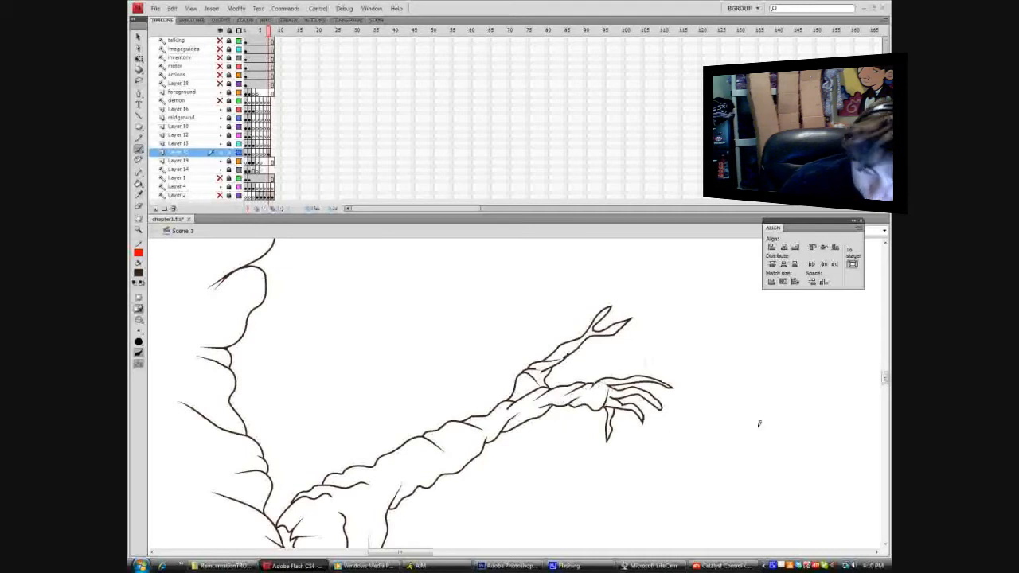
{"action": "left_click_drag", "start_coordinate": [885, 377], "coordinate": [884, 386]}
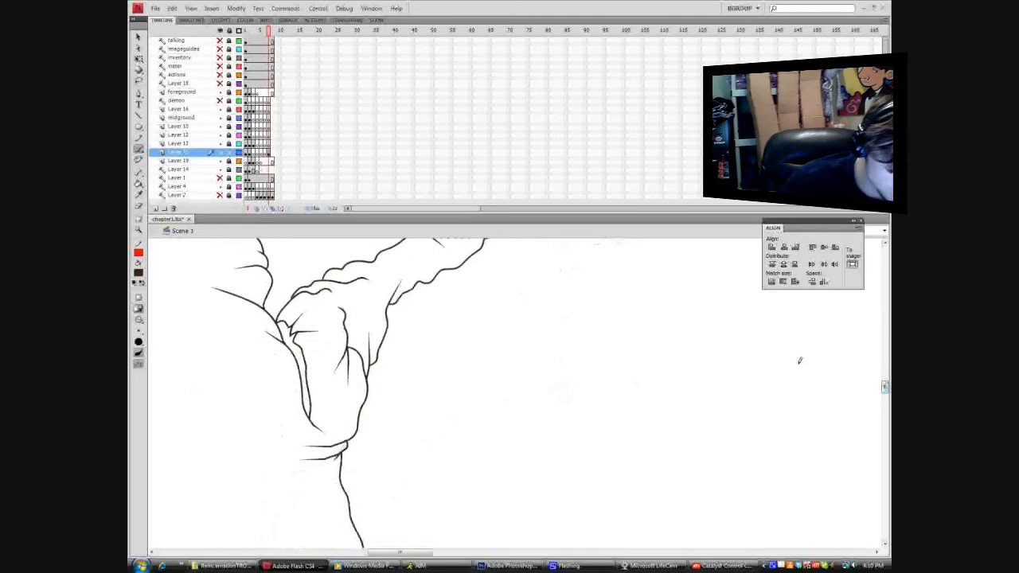
{"action": "left_click_drag", "start_coordinate": [885, 385], "coordinate": [883, 398]}
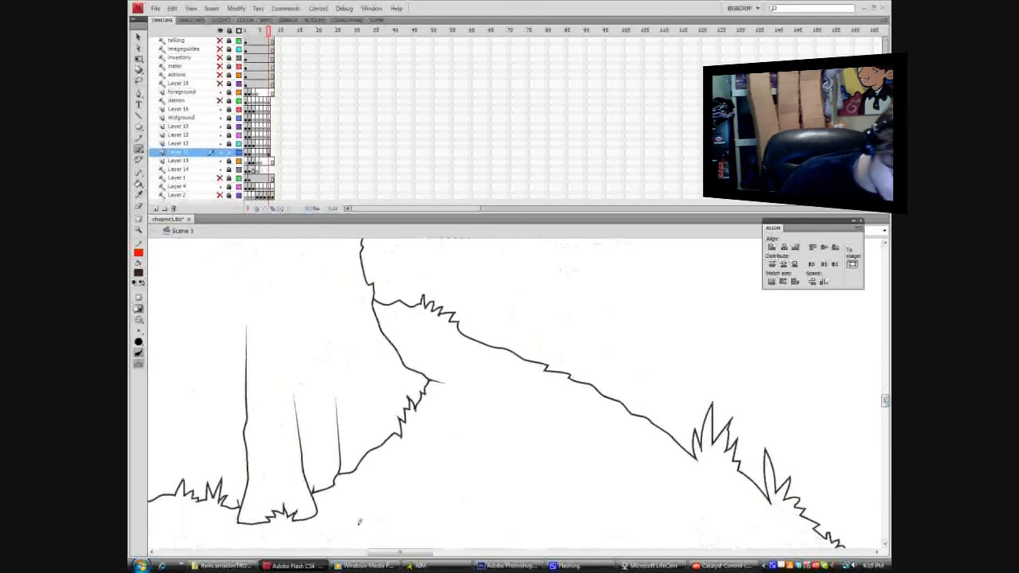
{"action": "left_click_drag", "start_coordinate": [420, 550], "coordinate": [388, 550]}
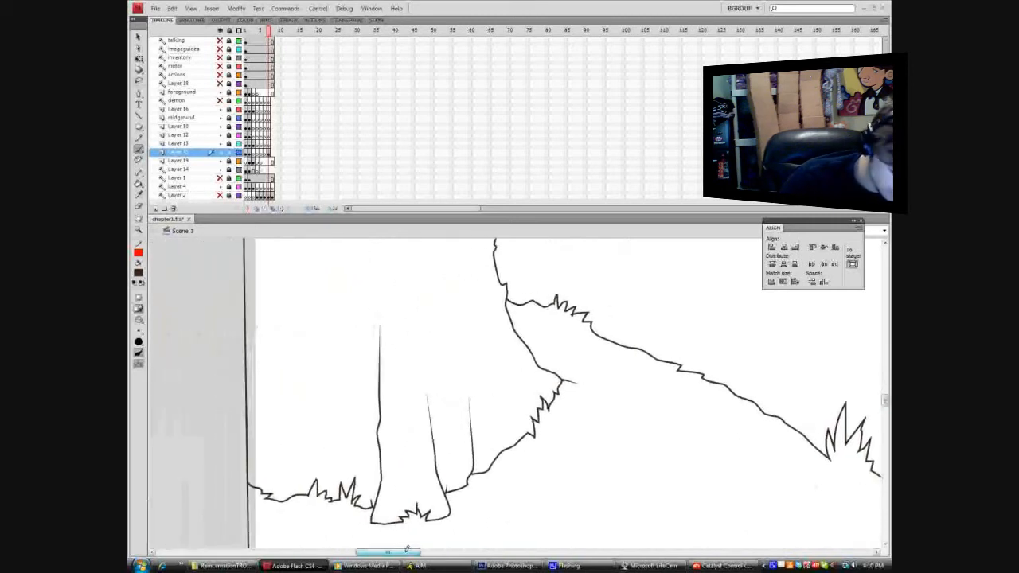
{"action": "mouse_move", "coordinate": [884, 400]}
{"action": "left_mouse_down"}
{"action": "mouse_move", "coordinate": [876, 346]}
{"action": "mouse_move", "coordinate": [874, 364]}
{"action": "left_mouse_up"}
{"action": "scroll", "coordinate": [869, 378], "scroll_direction": "down", "scroll_amount": 10}
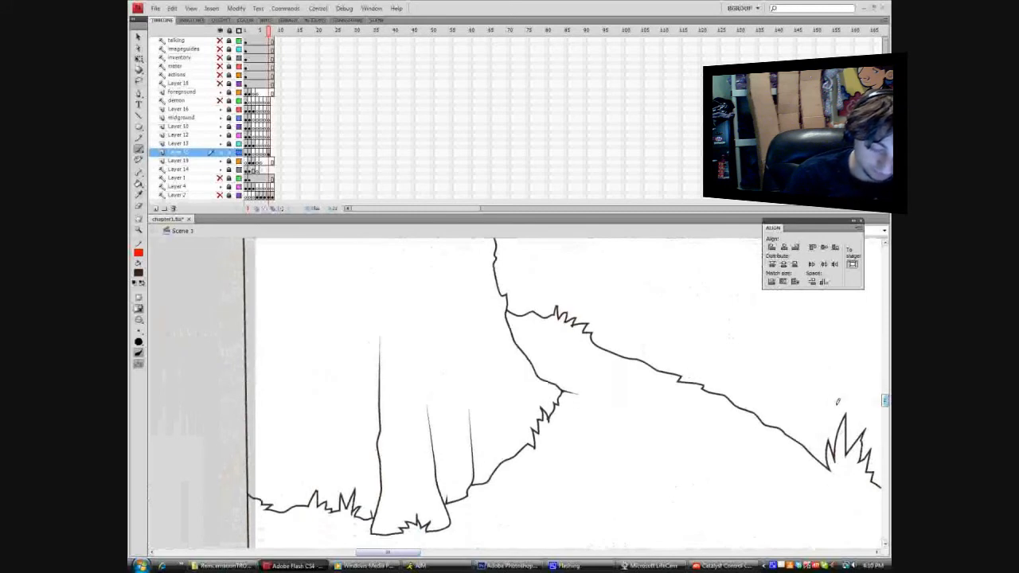
Change the Paint Bucket's gap size option, sample the palette strip's orange-brown, and fill the left tree's trunk with it.
{"action": "left_click", "coordinate": [138, 36]}
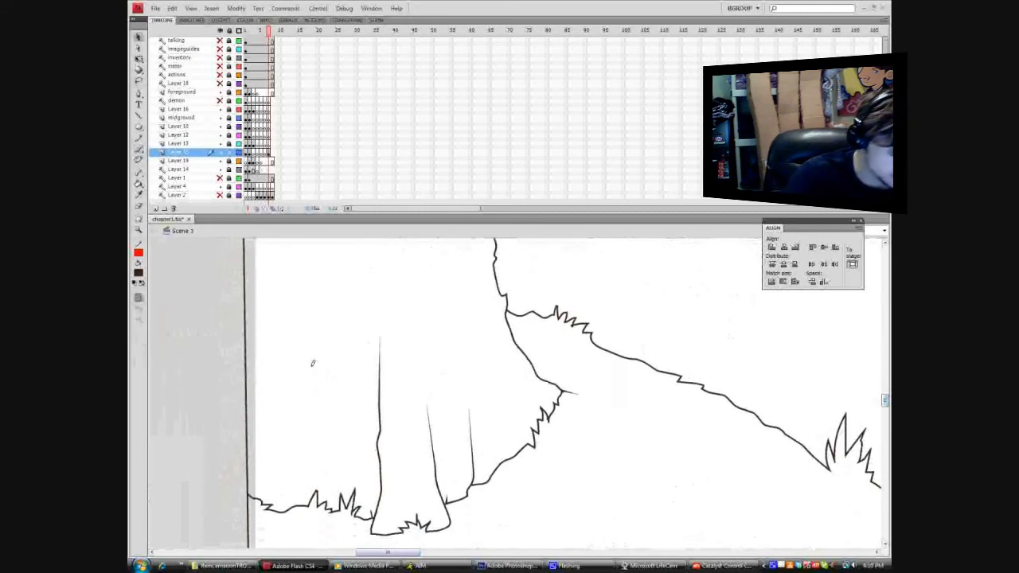
{"action": "left_click", "coordinate": [139, 183]}
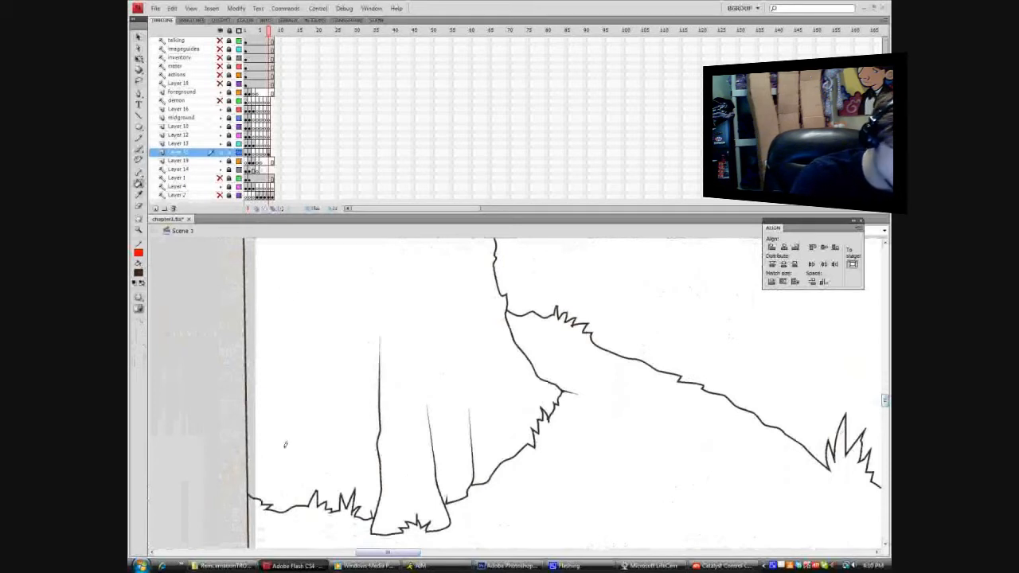
{"action": "left_click", "coordinate": [139, 297]}
{"action": "left_click", "coordinate": [169, 308]}
{"action": "left_click_drag", "start_coordinate": [370, 552], "coordinate": [318, 551]}
{"action": "key", "text": "i"}
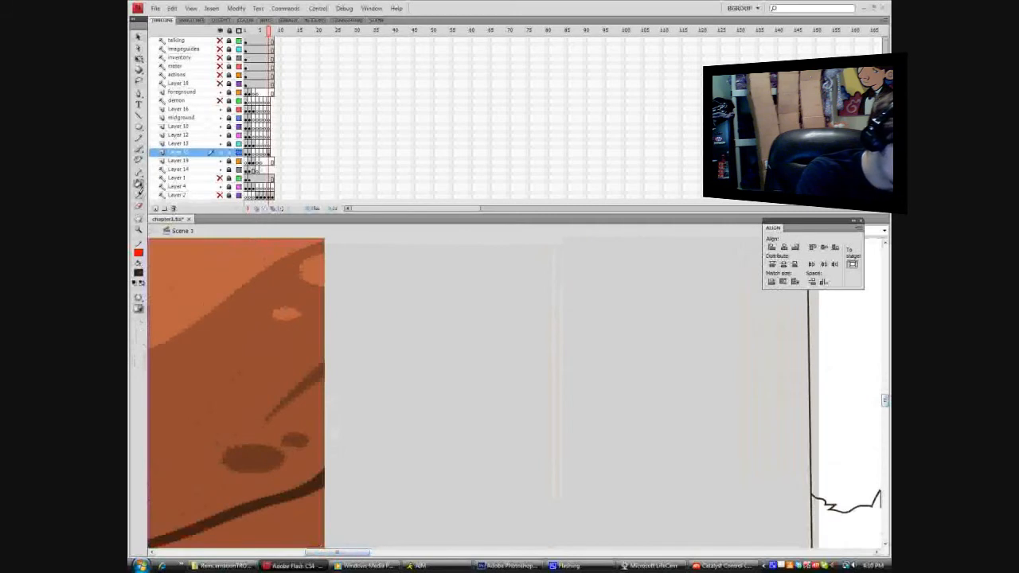
{"action": "left_click", "coordinate": [176, 273]}
{"action": "left_click", "coordinate": [828, 431]}
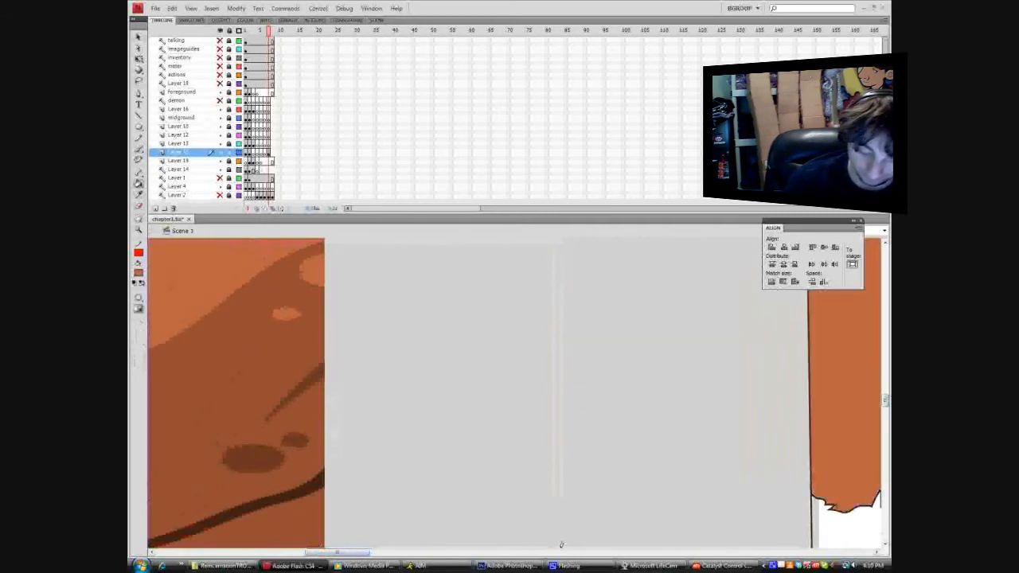
Fill the remaining white twig sections above the hand-like end of the lower branch with the same orange-brown.
{"action": "left_click_drag", "start_coordinate": [363, 551], "coordinate": [422, 550]}
{"action": "left_click_drag", "start_coordinate": [885, 401], "coordinate": [883, 387]}
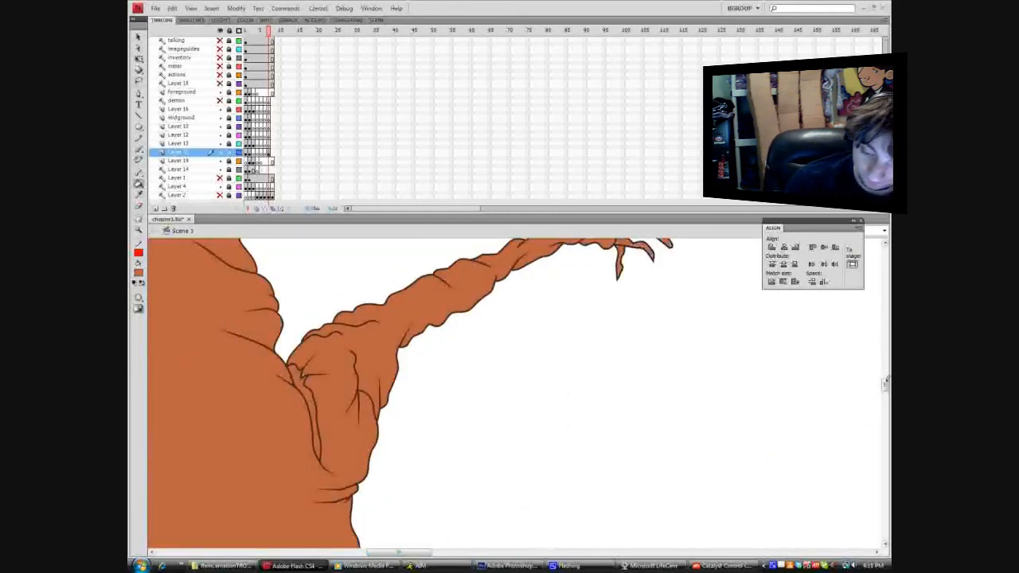
{"action": "left_click_drag", "start_coordinate": [886, 380], "coordinate": [885, 378]}
{"action": "left_click", "coordinate": [533, 384]}
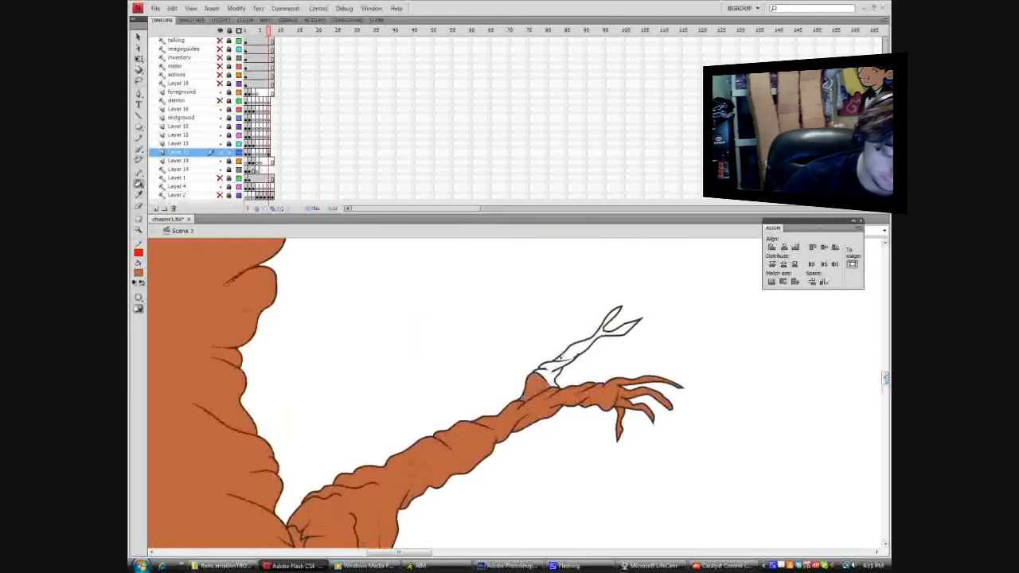
{"action": "left_click", "coordinate": [561, 357]}
{"action": "left_click", "coordinate": [555, 379]}
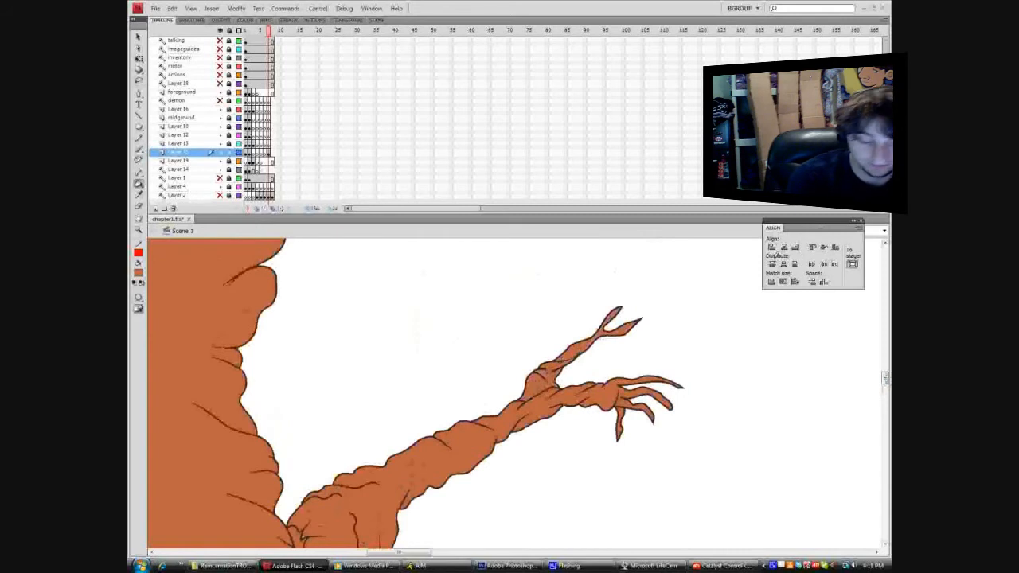
Pick the darker brown as fill colour and outline shading areas down the left trunk with red Pencil lines.
{"action": "left_click", "coordinate": [138, 37]}
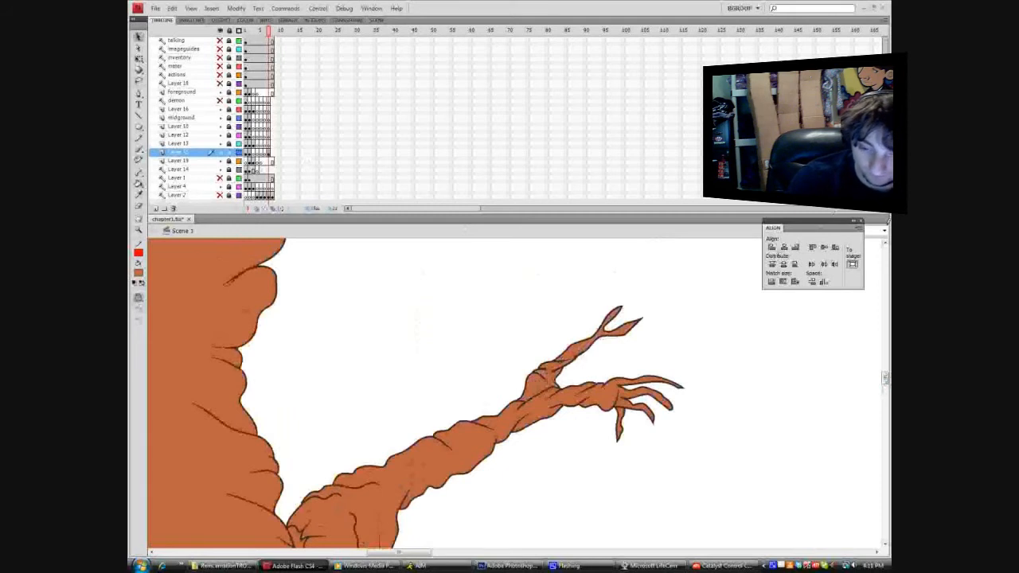
{"action": "left_click", "coordinate": [883, 230]}
{"action": "left_click", "coordinate": [859, 266]}
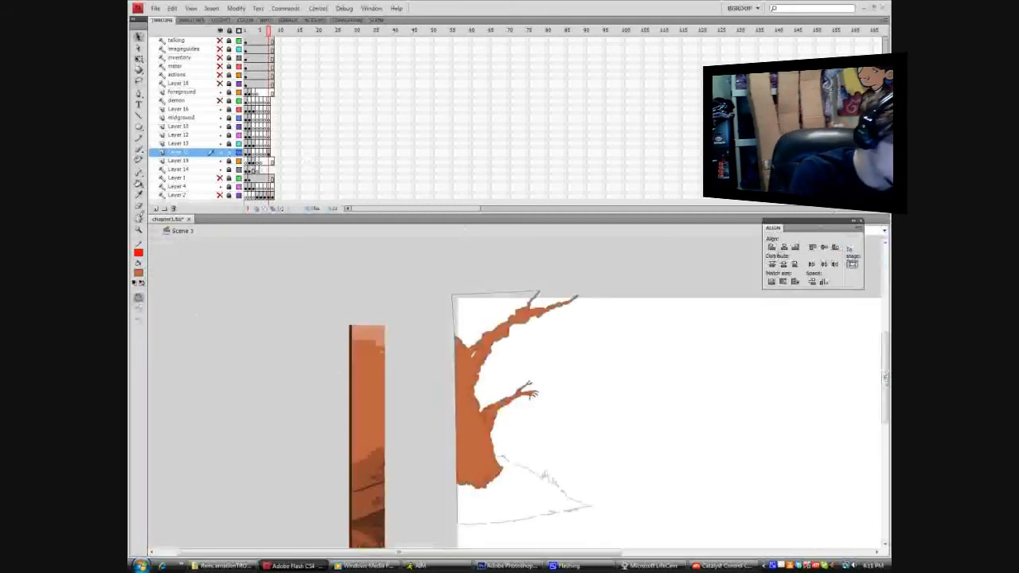
{"action": "left_click", "coordinate": [139, 184]}
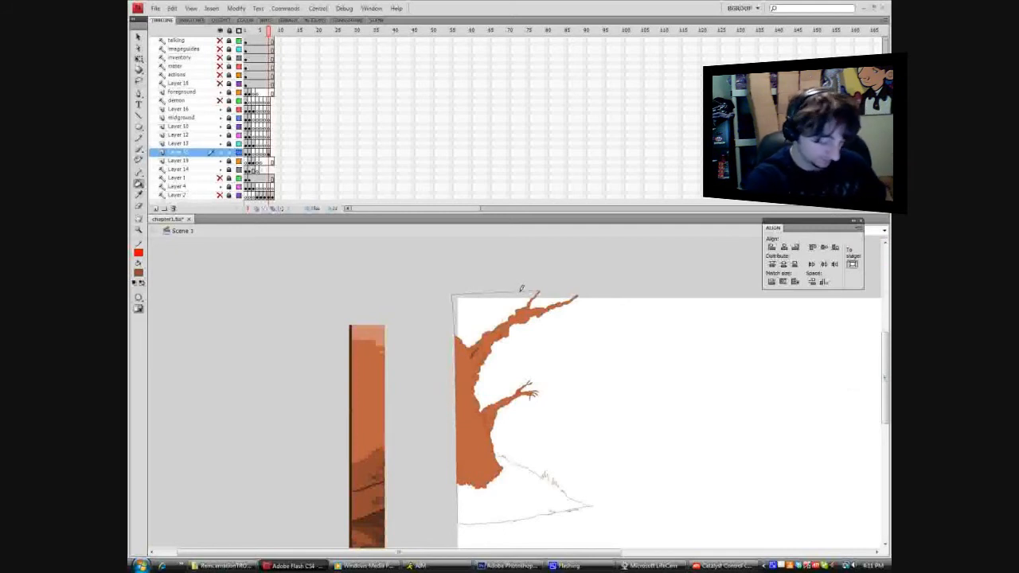
{"action": "left_click", "coordinate": [139, 228]}
{"action": "left_click_drag", "start_coordinate": [430, 465], "coordinate": [619, 268]}
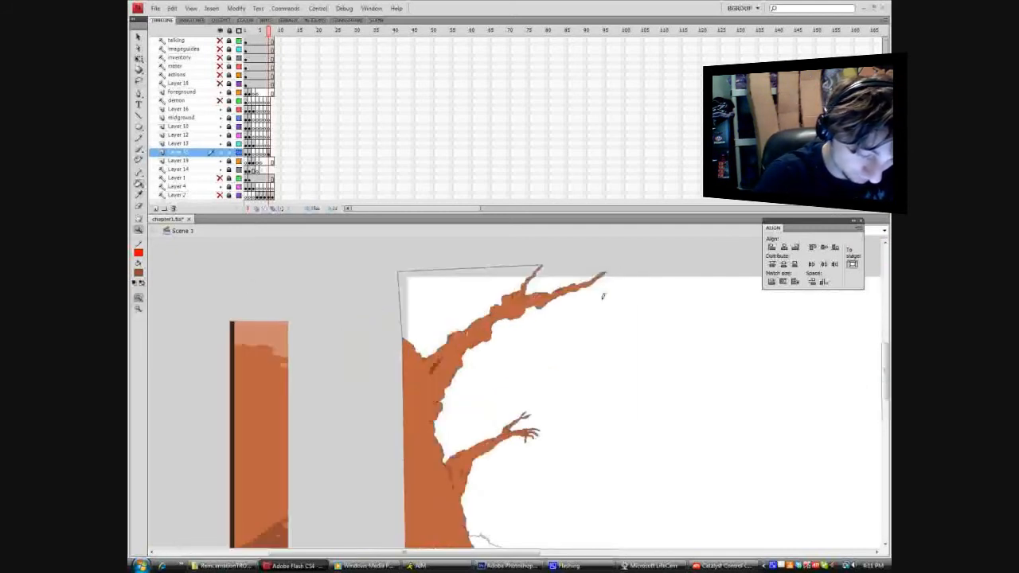
{"action": "left_click", "coordinate": [139, 182]}
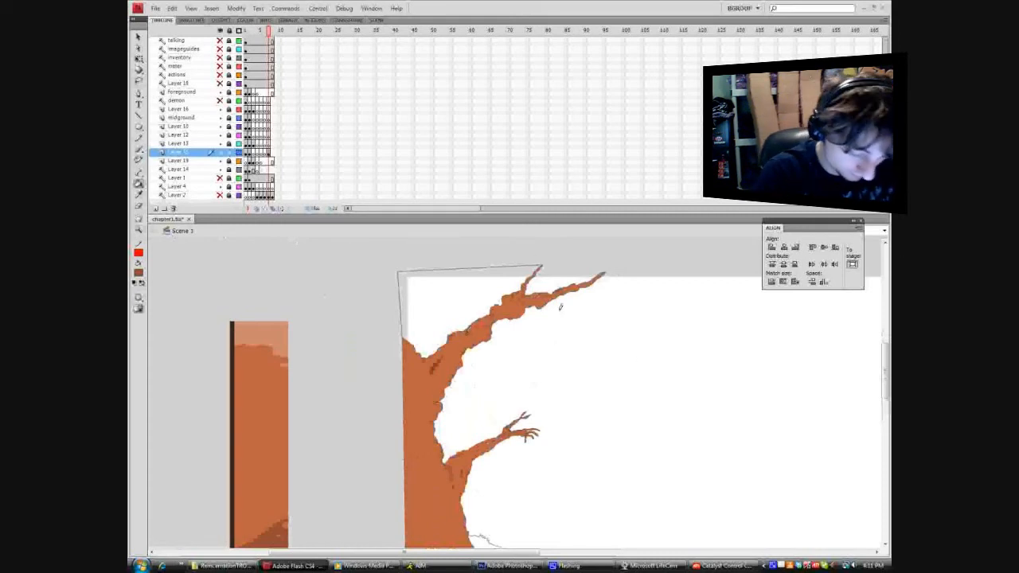
{"action": "left_click_drag", "start_coordinate": [885, 357], "coordinate": [882, 371]}
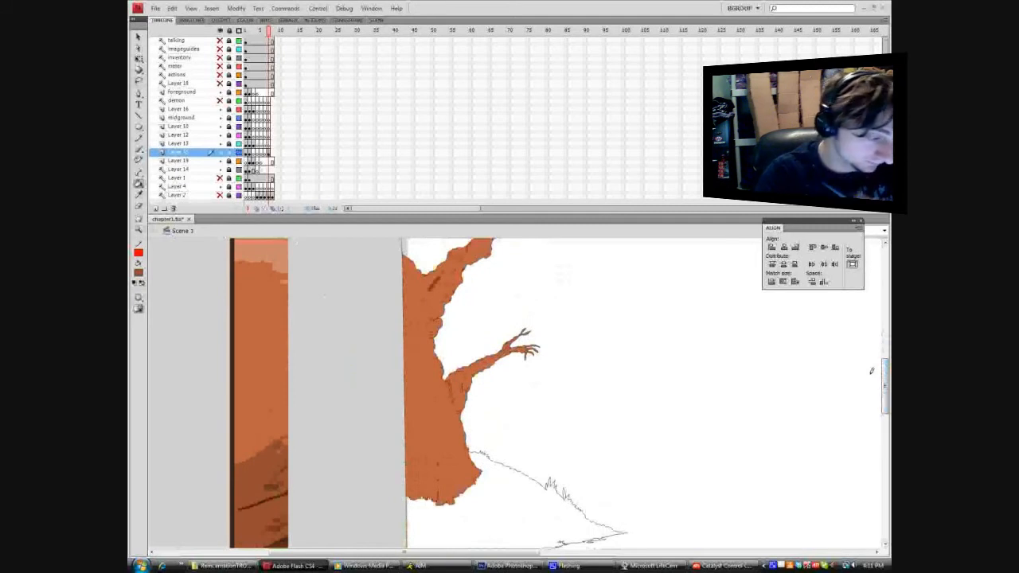
{"action": "left_click", "coordinate": [138, 136]}
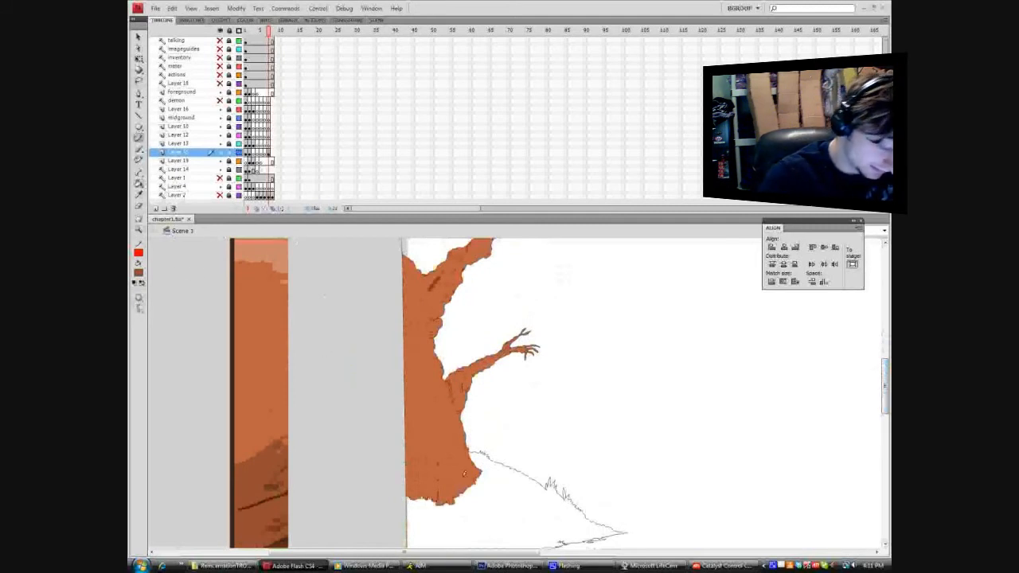
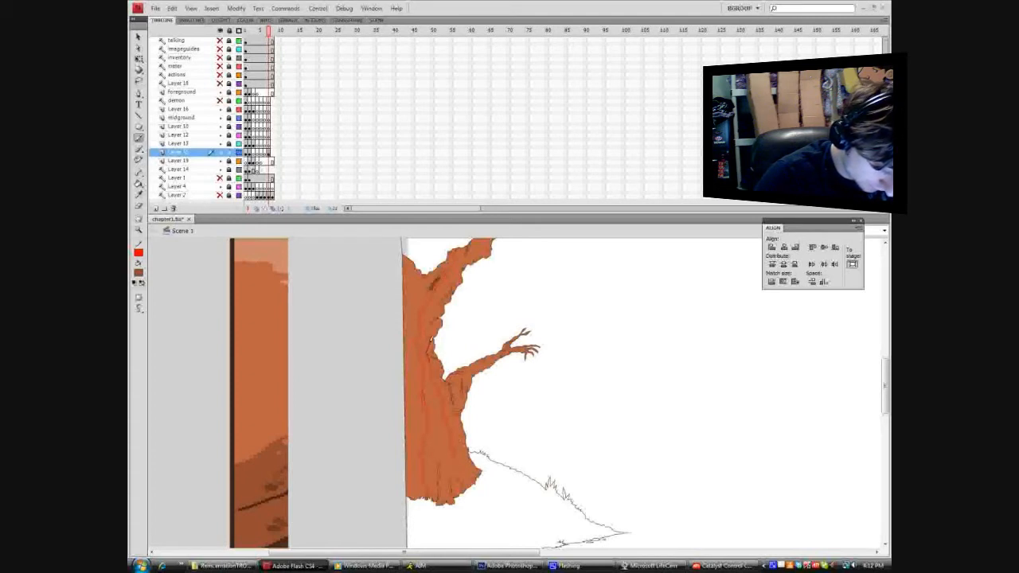
Try filling the areas marked out on the left trunk with dark brown, and undo each fill.
{"action": "key", "text": "v"}
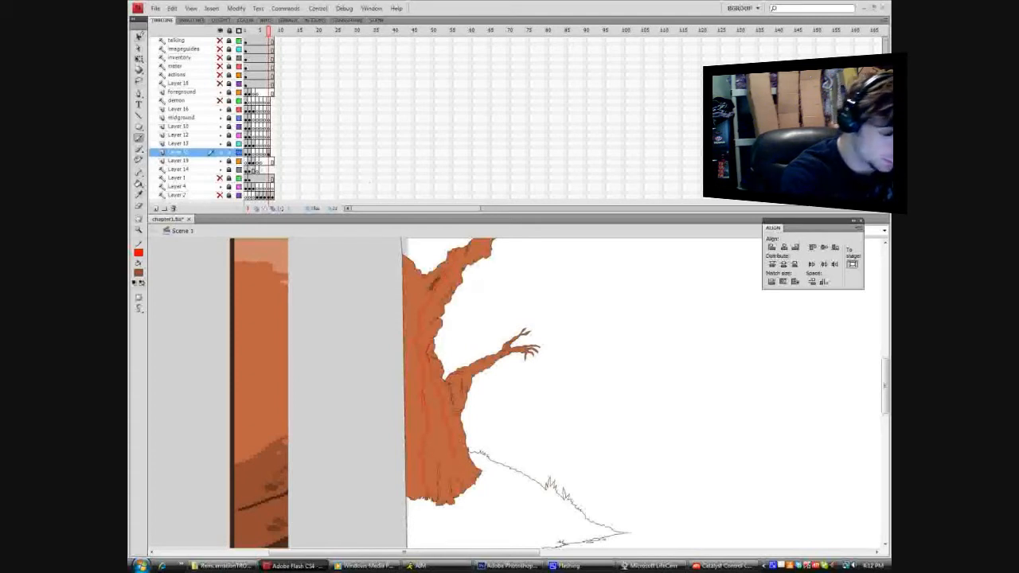
{"action": "left_click_drag", "start_coordinate": [378, 530], "coordinate": [473, 323]}
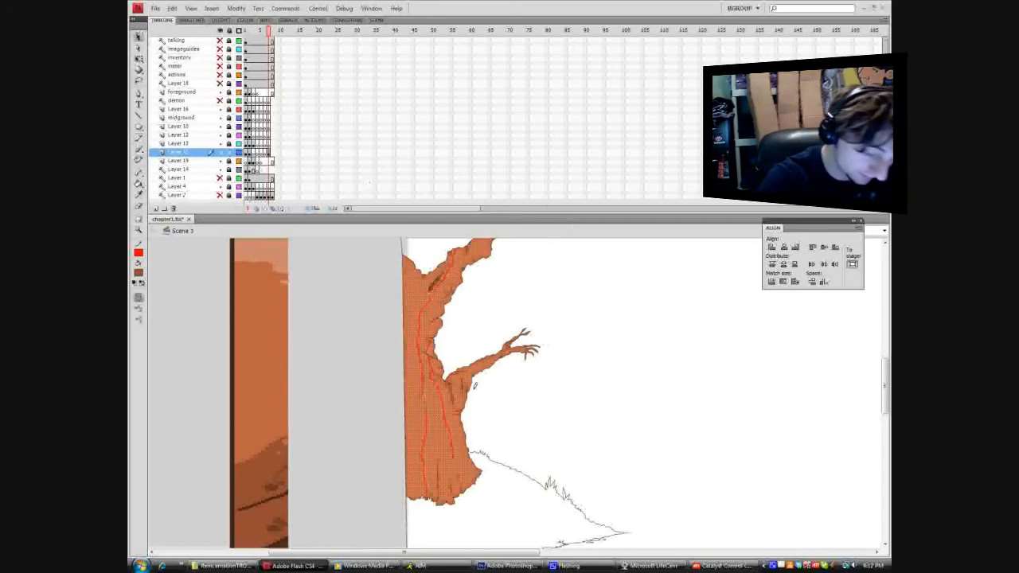
{"action": "left_click", "coordinate": [489, 434]}
{"action": "left_click", "coordinate": [139, 193]}
{"action": "left_click", "coordinate": [444, 363]}
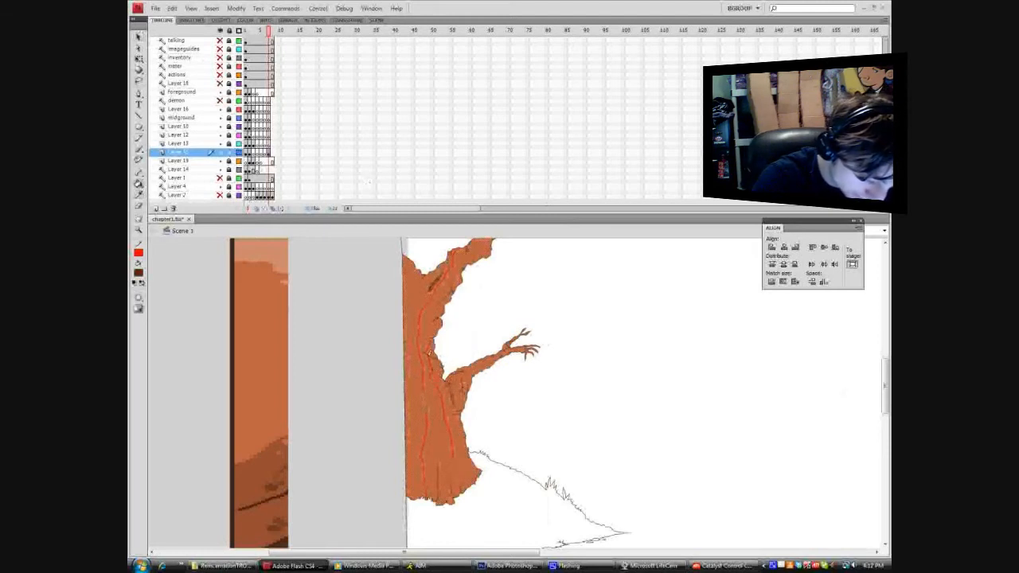
{"action": "left_click", "coordinate": [430, 351]}
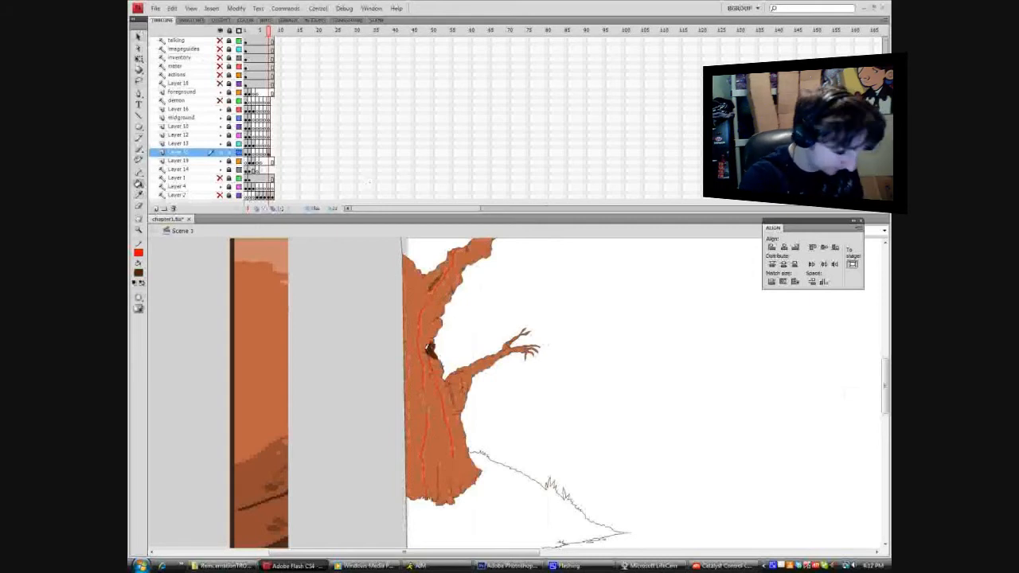
{"action": "key", "text": "ctrl+z"}
{"action": "left_click", "coordinate": [427, 348]}
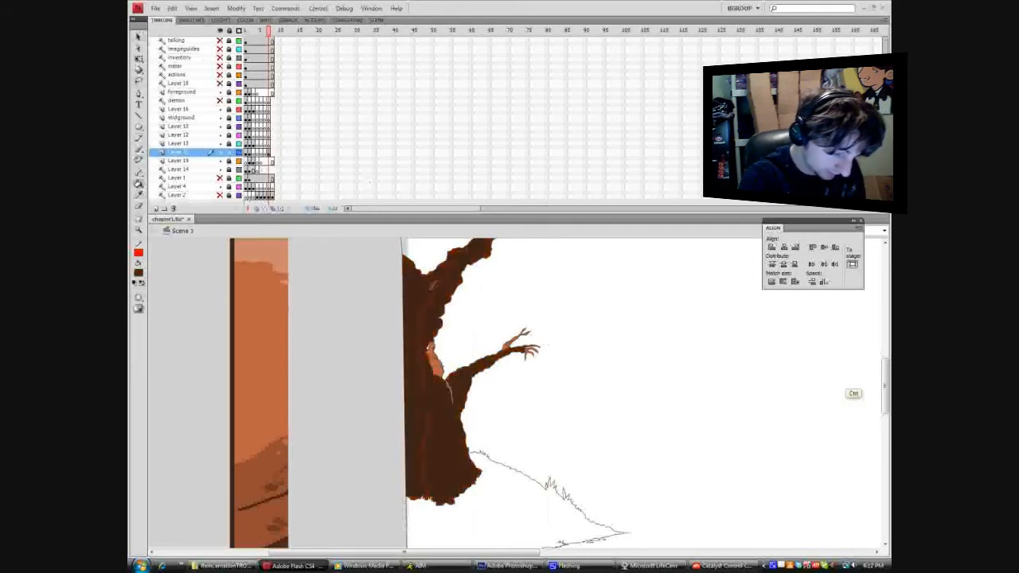
{"action": "key", "text": "ctrl+z"}
{"action": "left_click", "coordinate": [433, 286]}
{"action": "key", "text": "ctrl+z"}
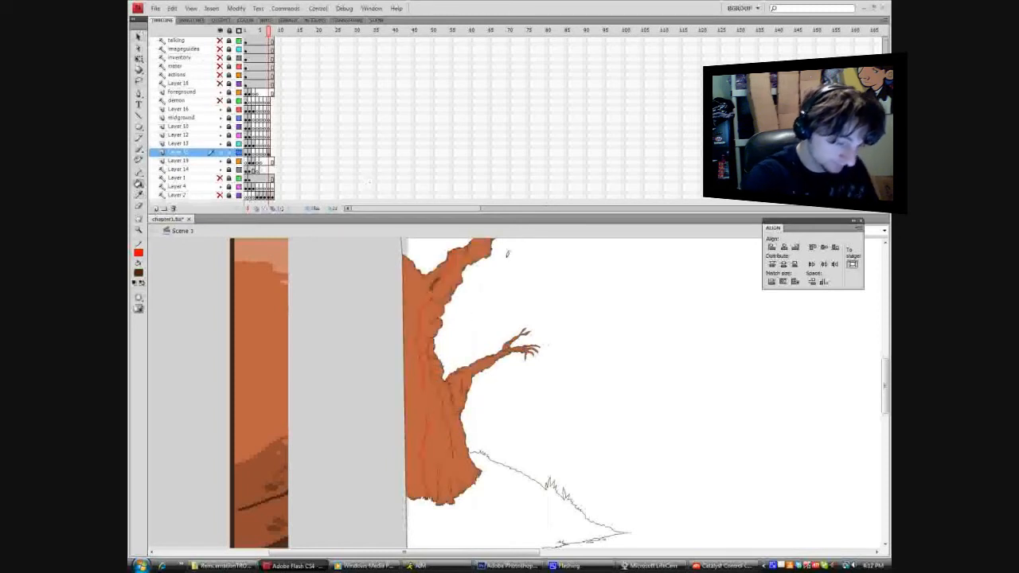
Sample the trunk's orange-brown as the Brush colour, clear the Align panel off the zoom control, and open the Brush mode choices.
{"action": "left_click", "coordinate": [140, 193]}
{"action": "key", "text": "b"}
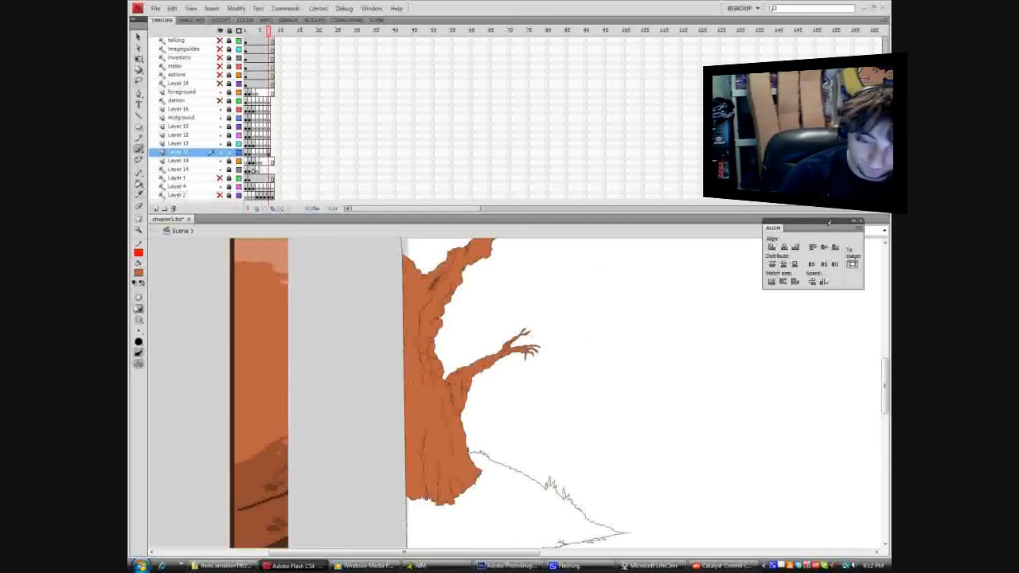
{"action": "left_click_drag", "start_coordinate": [830, 222], "coordinate": [836, 252]}
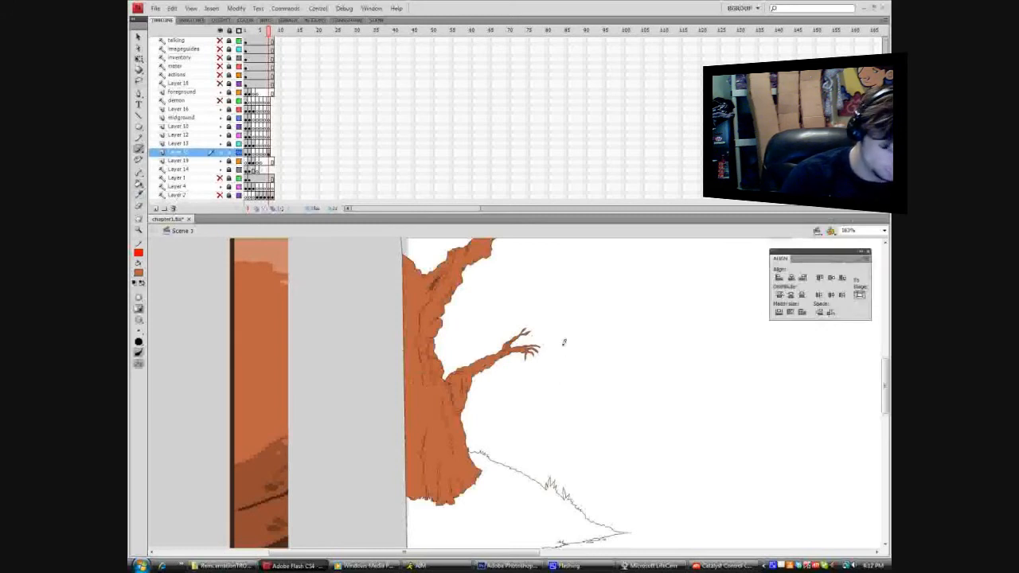
{"action": "left_click_drag", "start_coordinate": [886, 388], "coordinate": [885, 374]}
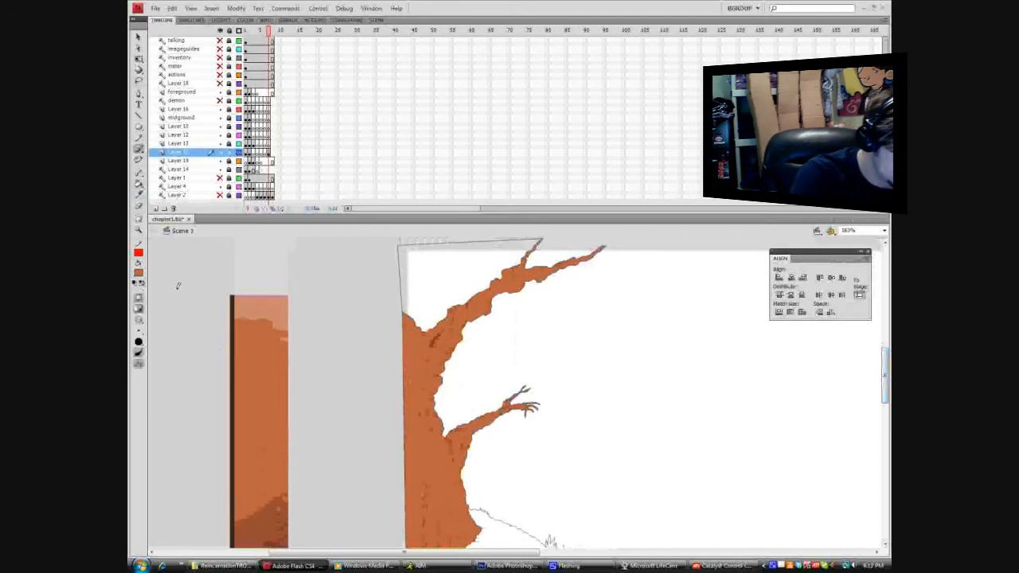
{"action": "left_click", "coordinate": [139, 319]}
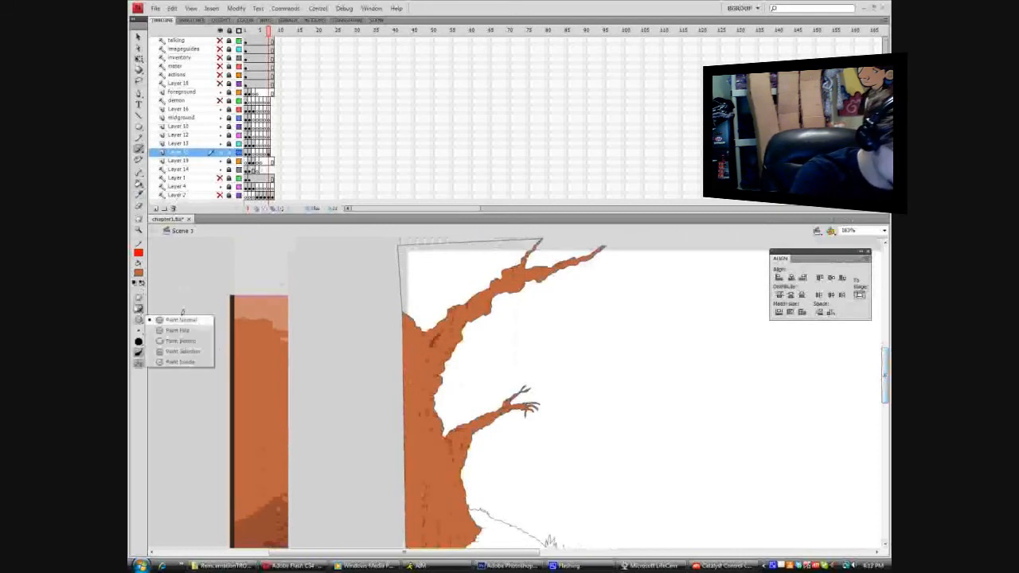
Set the brush mode to Paint Behind and switch to selecting around the upper branch.
{"action": "left_click", "coordinate": [182, 340]}
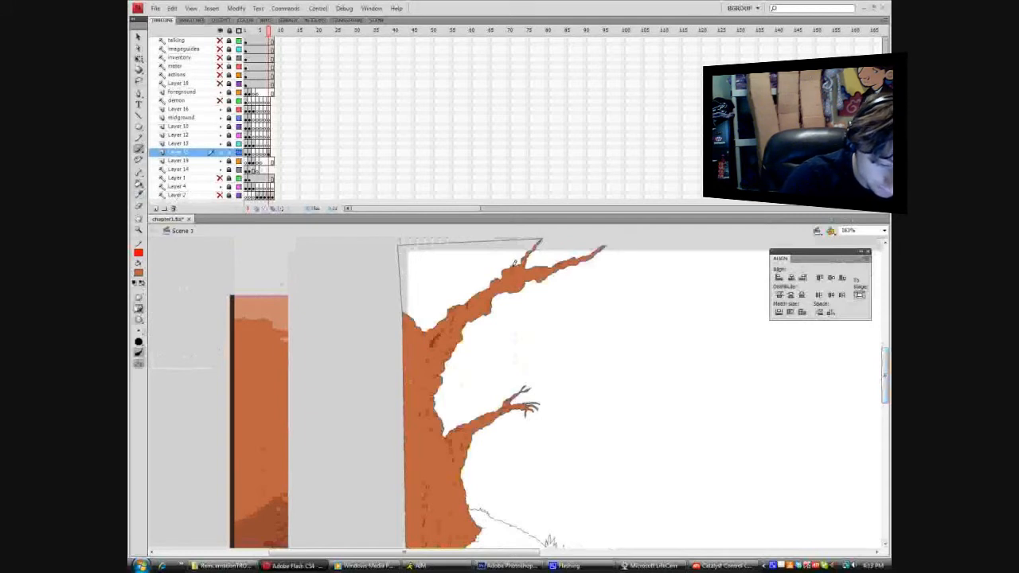
{"action": "left_click", "coordinate": [141, 38]}
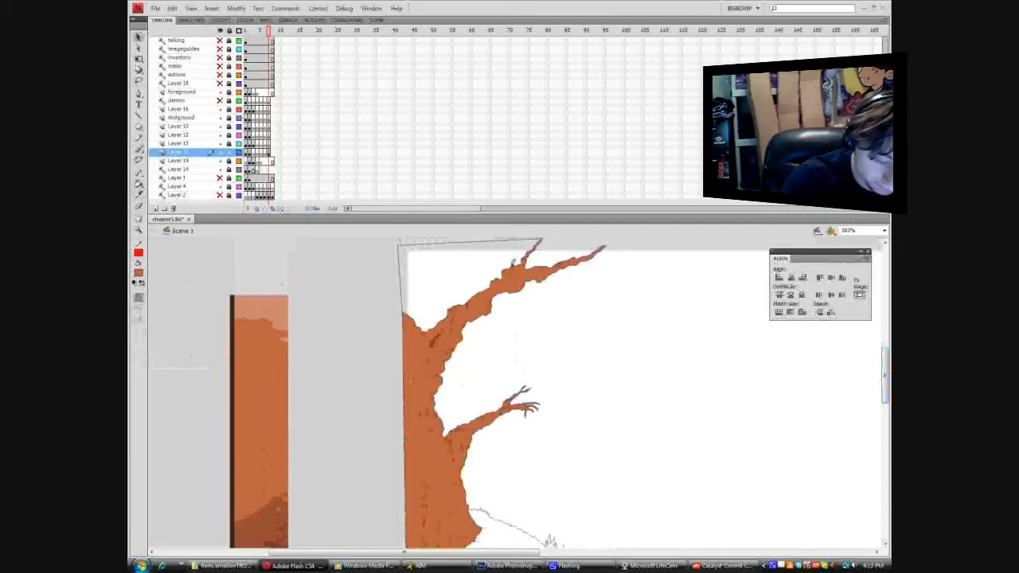
{"action": "right_click", "coordinate": [510, 262]}
{"action": "left_click", "coordinate": [536, 297]}
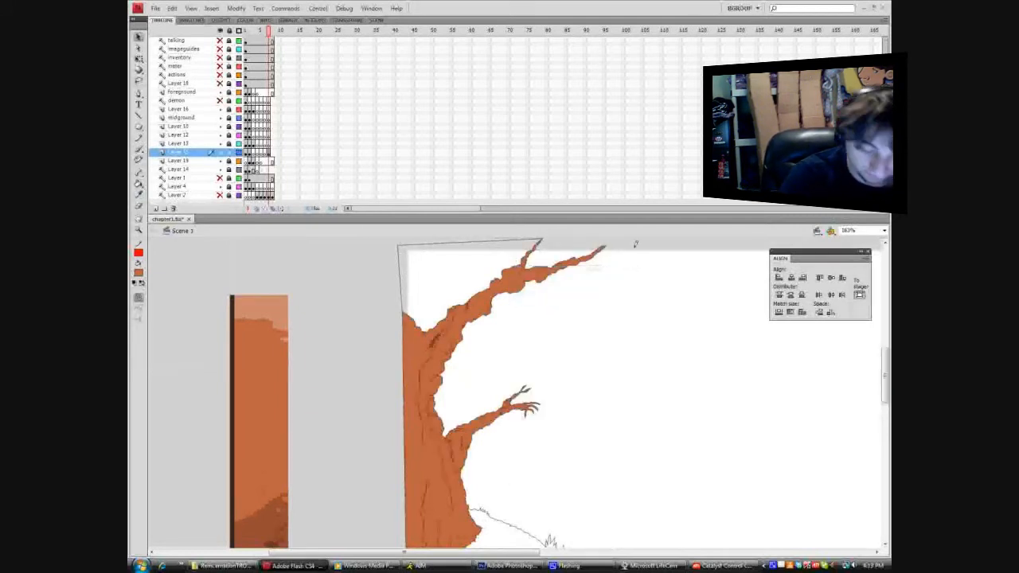
Draw red shading guide lines down the tree trunk and along the upper and lower branches to their tips.
{"action": "left_click_drag", "start_coordinate": [883, 357], "coordinate": [881, 371]}
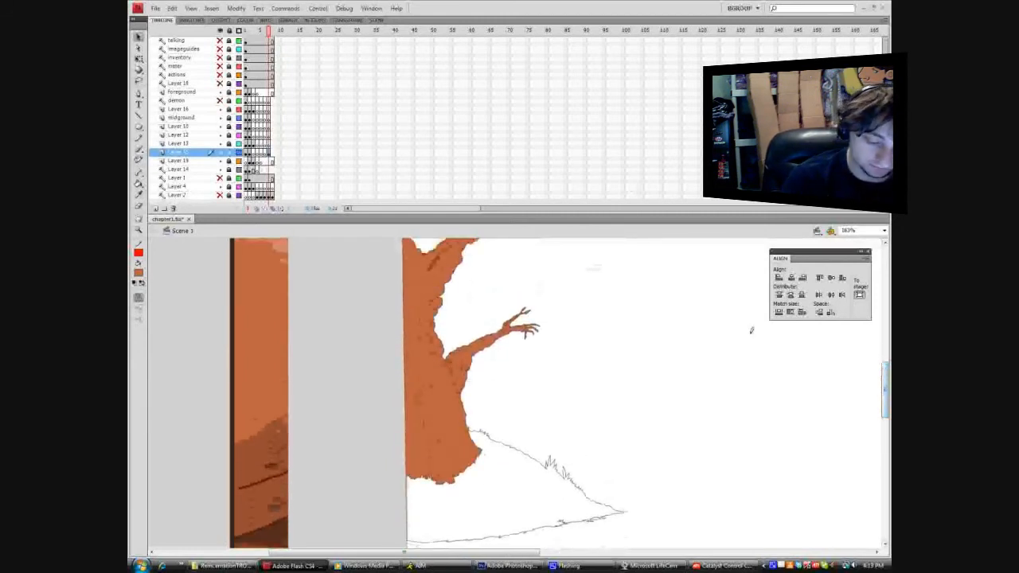
{"action": "left_click_drag", "start_coordinate": [885, 393], "coordinate": [885, 383]}
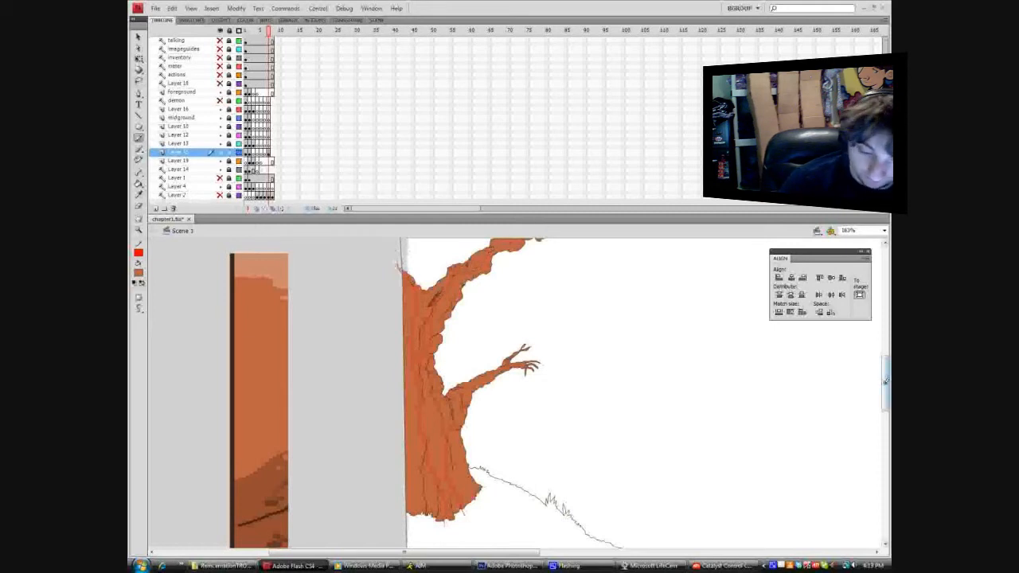
{"action": "scroll", "coordinate": [839, 359], "scroll_direction": "up", "scroll_amount": 3}
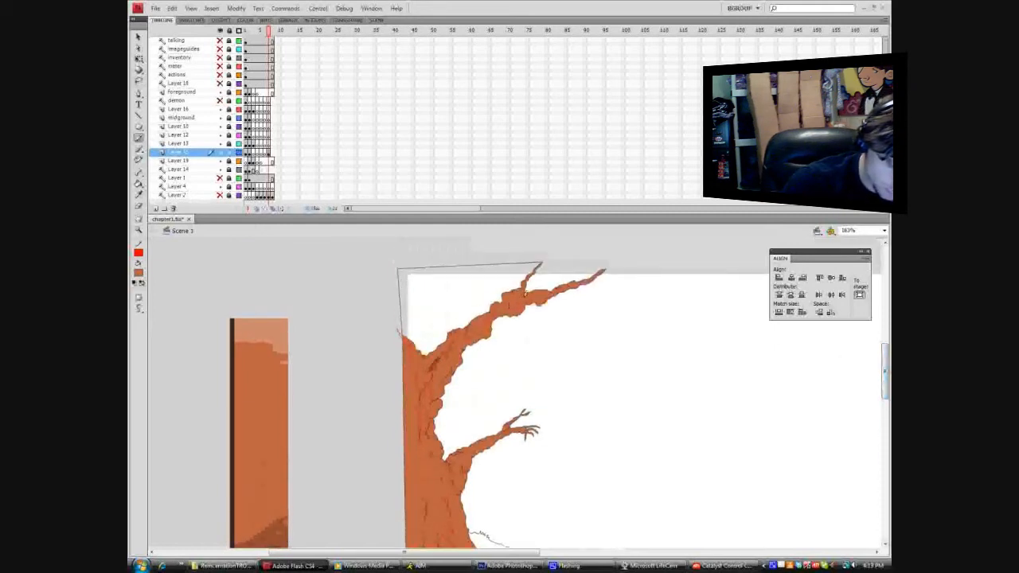
{"action": "left_click_drag", "start_coordinate": [554, 291], "coordinate": [612, 264]}
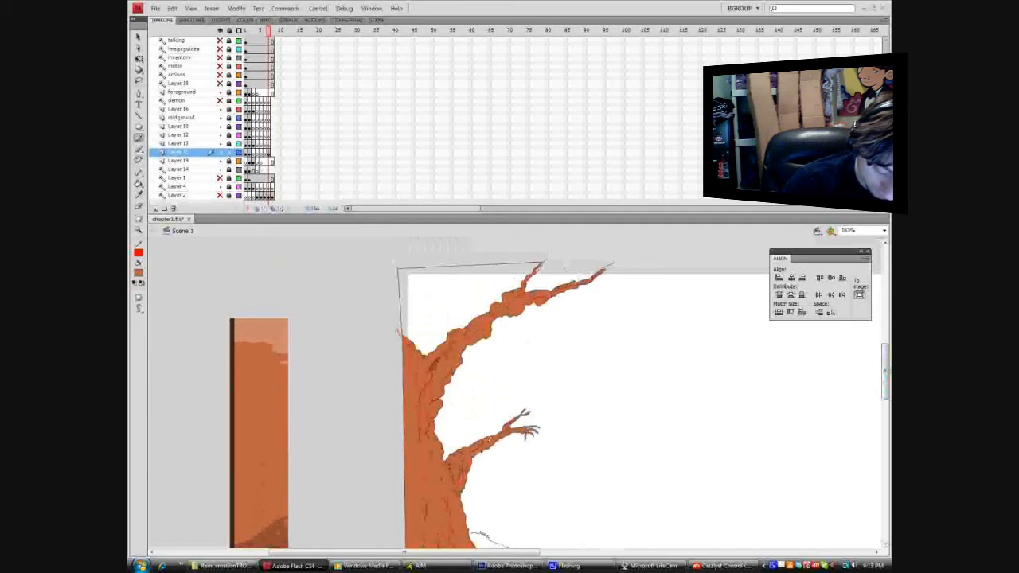
{"action": "left_click_drag", "start_coordinate": [487, 438], "coordinate": [517, 427]}
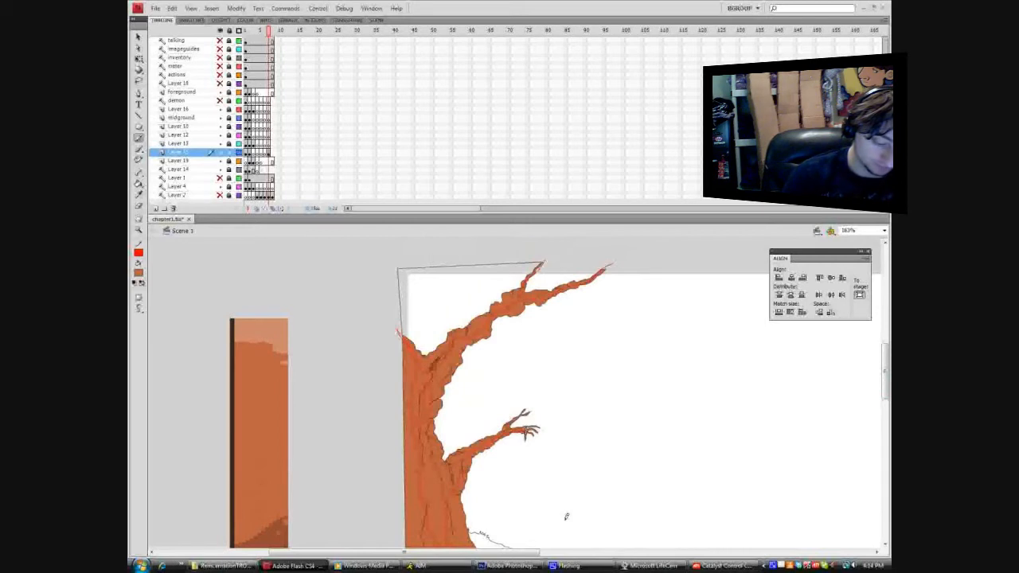
Sample the dark brown from the reference strip and fill the shadow area along the trunk's left side with it.
{"action": "left_click_drag", "start_coordinate": [886, 363], "coordinate": [884, 410]}
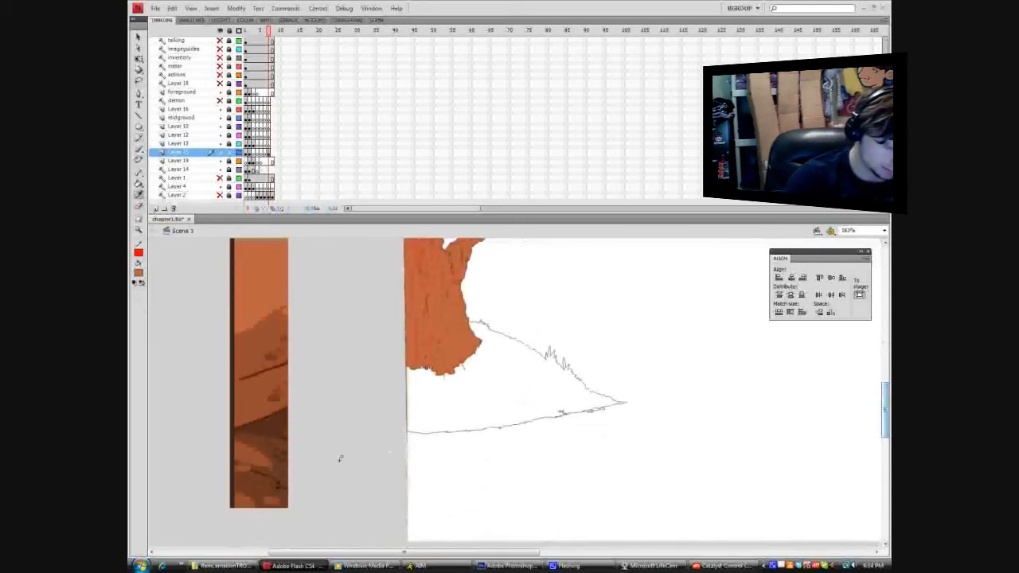
{"action": "left_click", "coordinate": [258, 437]}
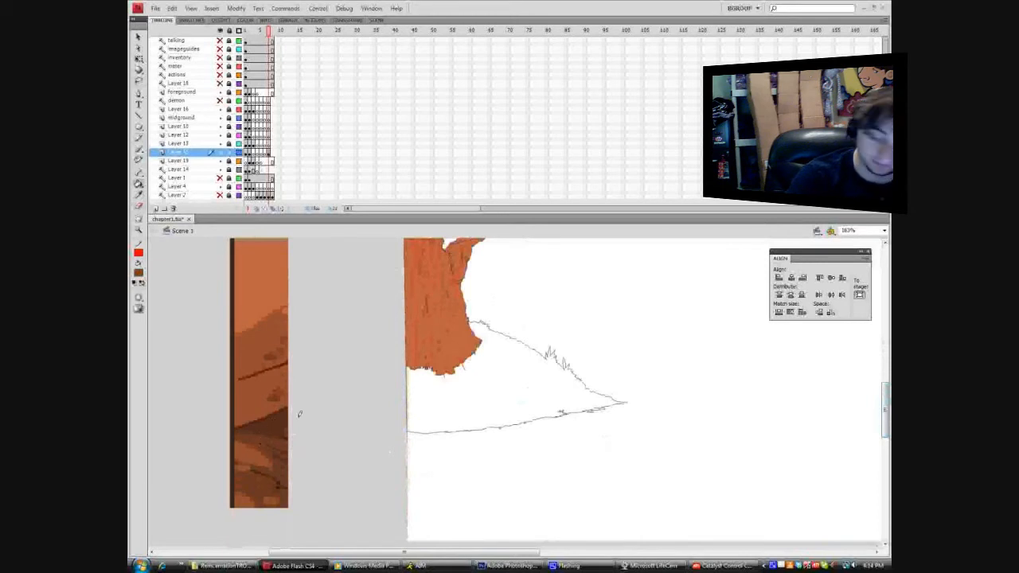
{"action": "left_click_drag", "start_coordinate": [885, 390], "coordinate": [885, 387]}
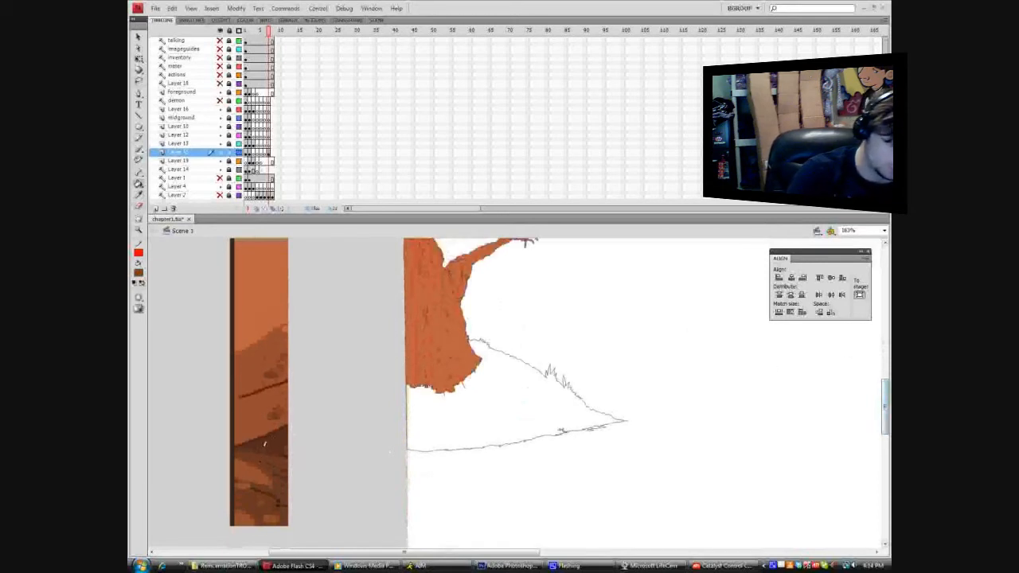
{"action": "left_click", "coordinate": [421, 359]}
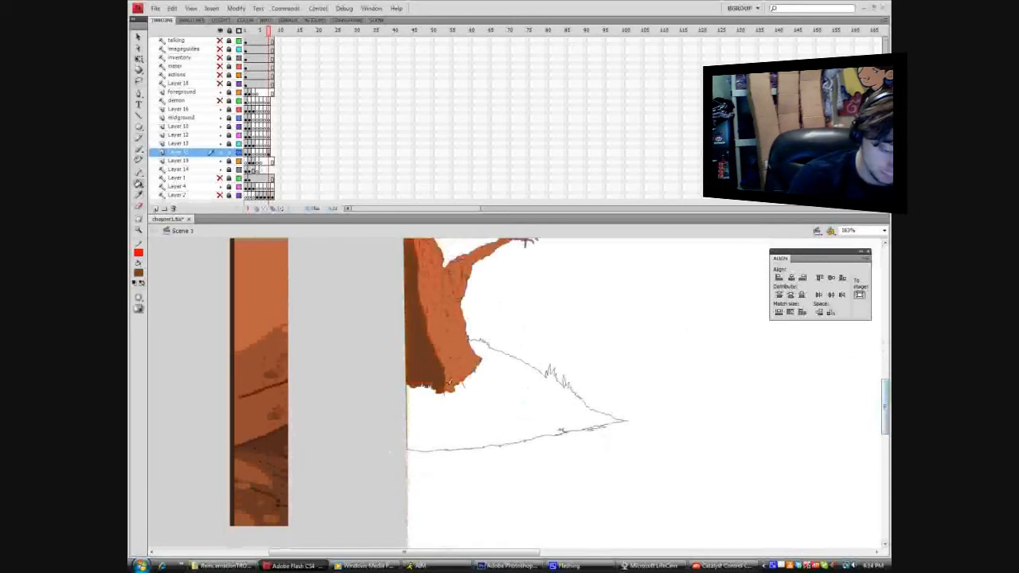
{"action": "left_click", "coordinate": [447, 379]}
{"action": "left_click_drag", "start_coordinate": [885, 398], "coordinate": [884, 383]}
{"action": "key", "text": "ctrl+z"}
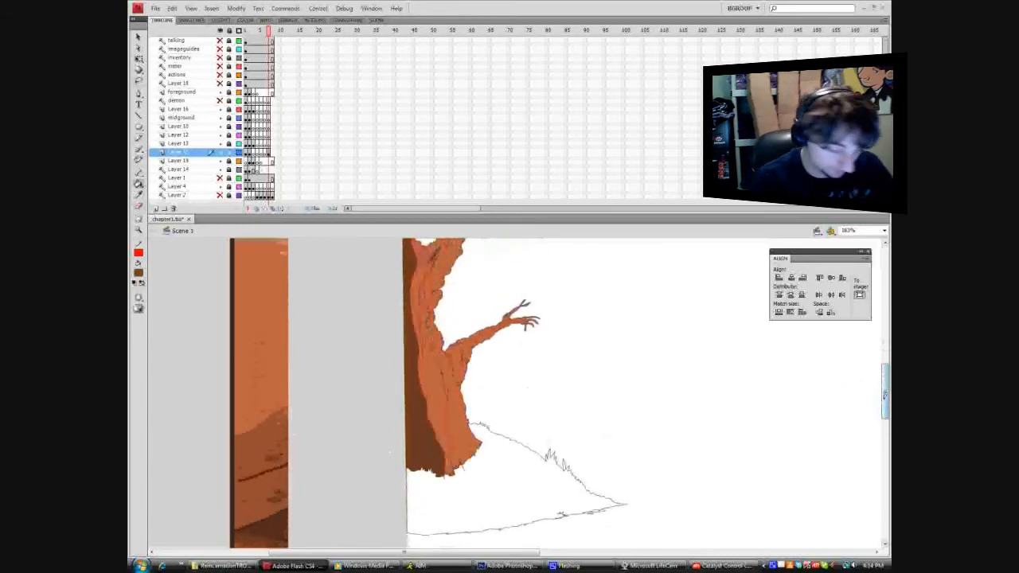
{"action": "left_click_drag", "start_coordinate": [886, 396], "coordinate": [885, 396]}
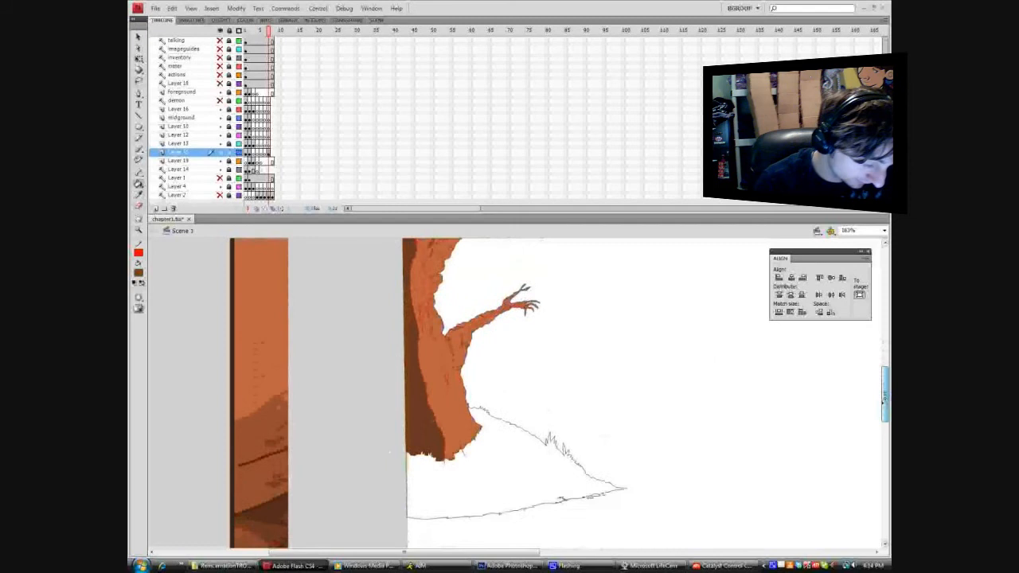
{"action": "left_click", "coordinate": [267, 504]}
{"action": "left_click", "coordinate": [411, 390]}
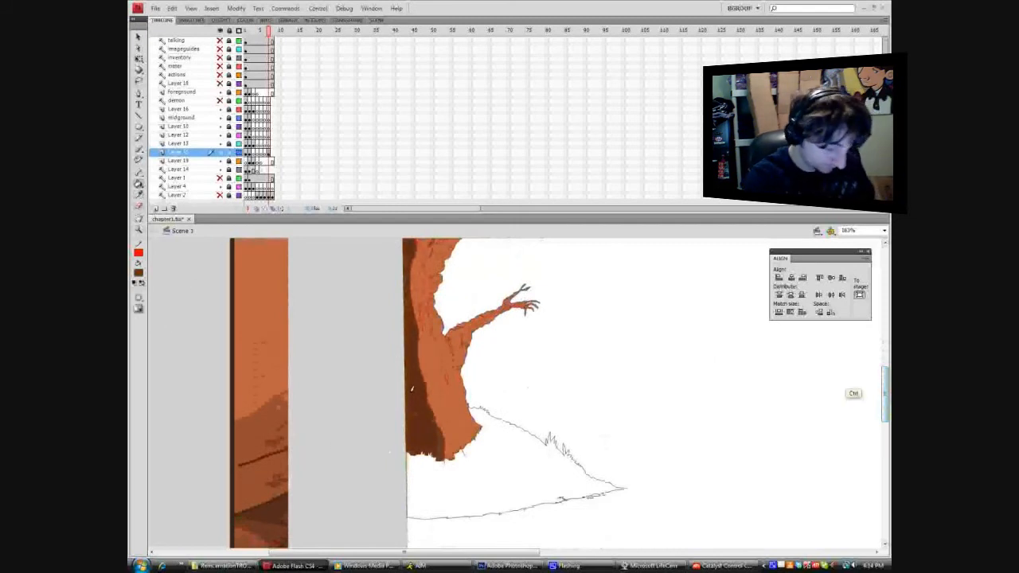
{"action": "key", "text": "ctrl+z"}
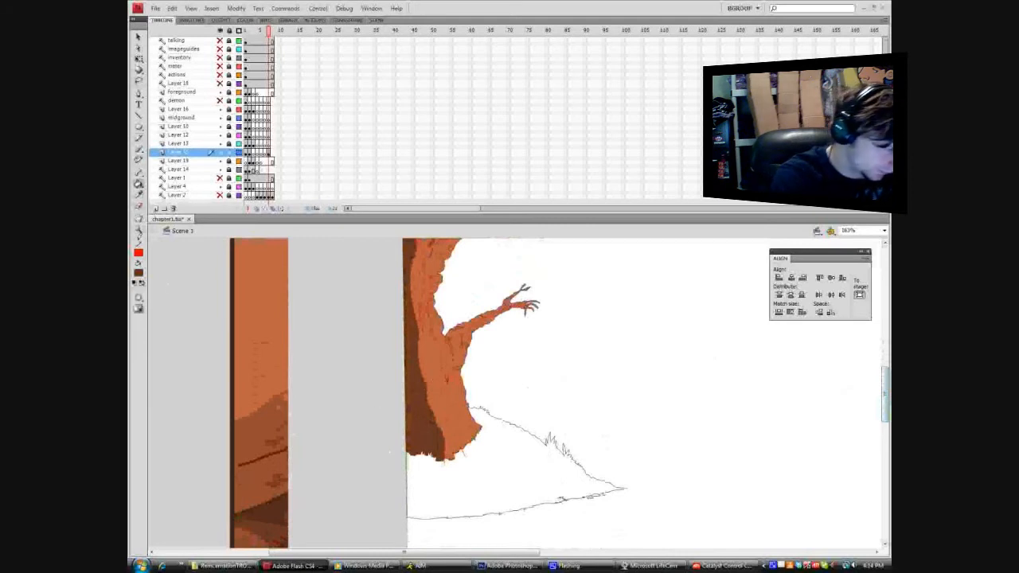
Sample a medium brown from the lower part of the reference strip and fill the trunk's middle band with it.
{"action": "left_click", "coordinate": [138, 194]}
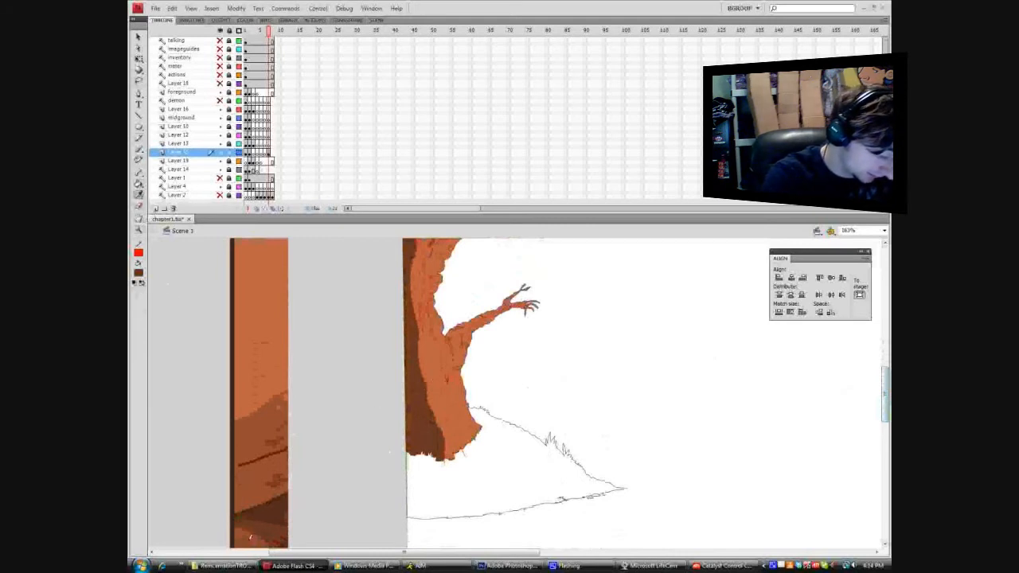
{"action": "left_click", "coordinate": [249, 537]}
{"action": "left_click", "coordinate": [440, 408]}
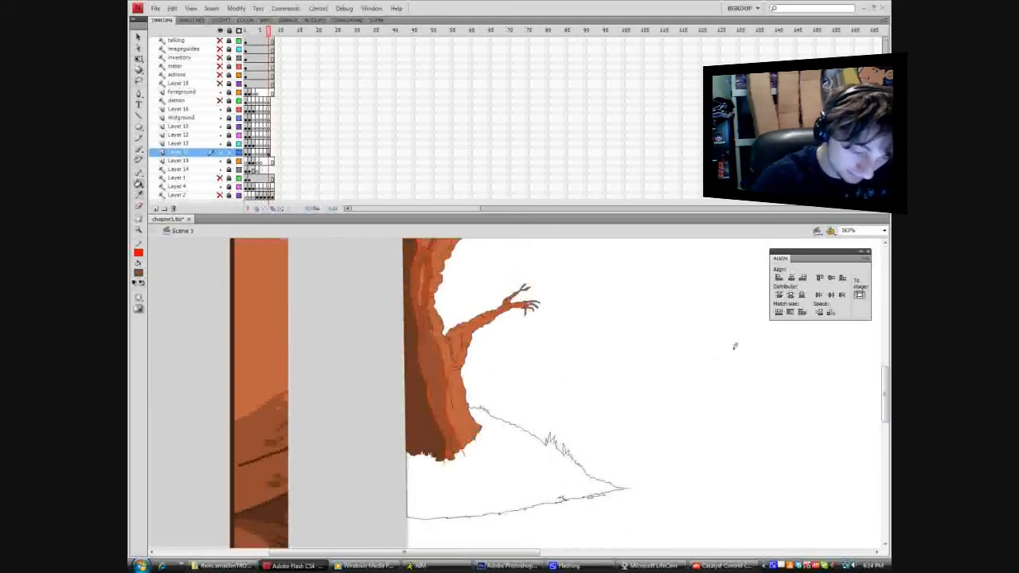
Fill the outlined shading areas along the undersides of the branches with a medium reddish brown.
{"action": "left_click_drag", "start_coordinate": [885, 392], "coordinate": [884, 379]}
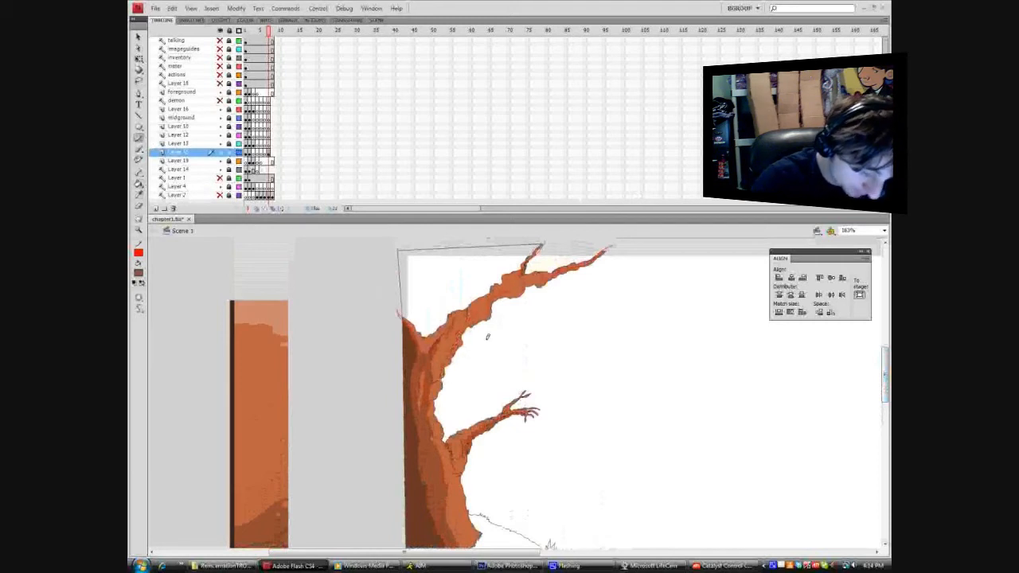
{"action": "left_click", "coordinate": [139, 181]}
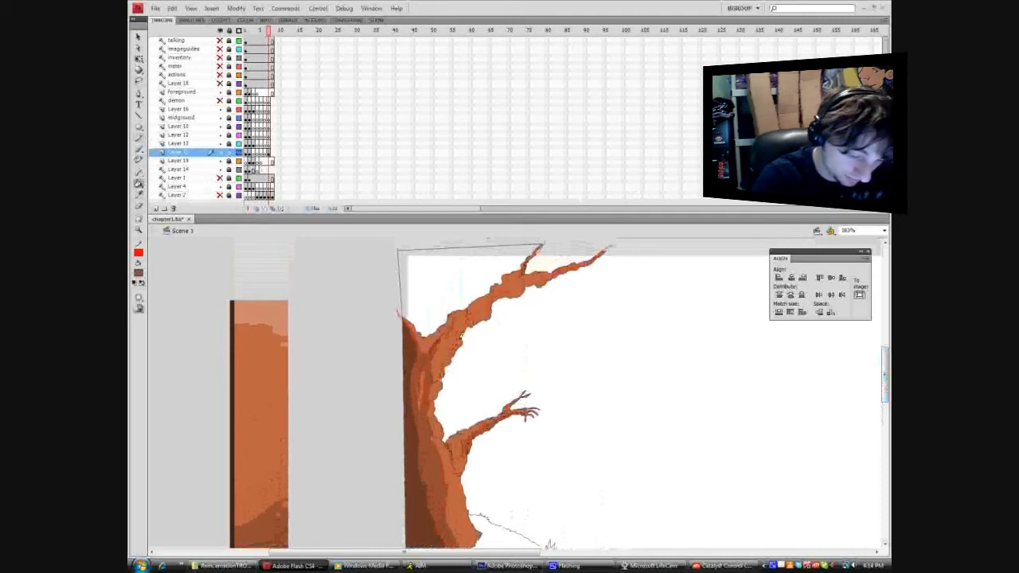
{"action": "left_click", "coordinate": [463, 334]}
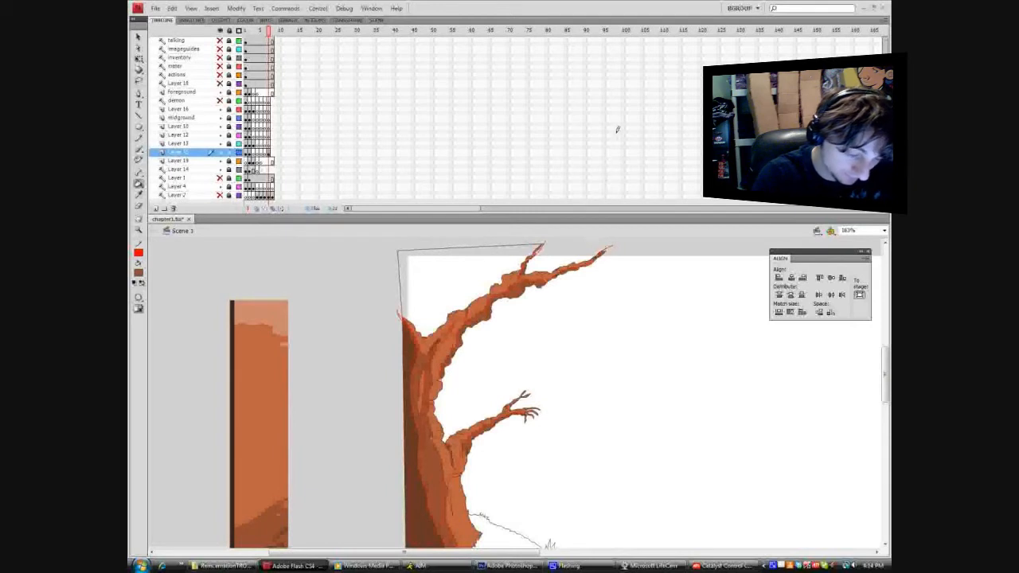
{"action": "left_click", "coordinate": [138, 37]}
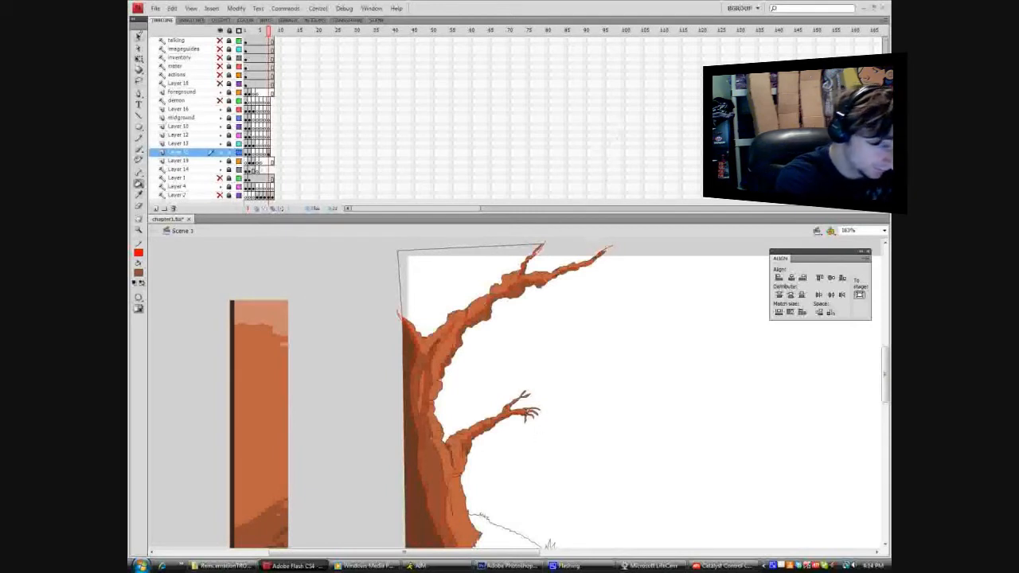
Draw additional shadow guide lines through the dark left side of the trunk, running past its base and outer edge.
{"action": "left_click_drag", "start_coordinate": [883, 350], "coordinate": [882, 364]}
{"action": "left_click", "coordinate": [139, 137]}
{"action": "left_click_drag", "start_coordinate": [433, 489], "coordinate": [430, 498]}
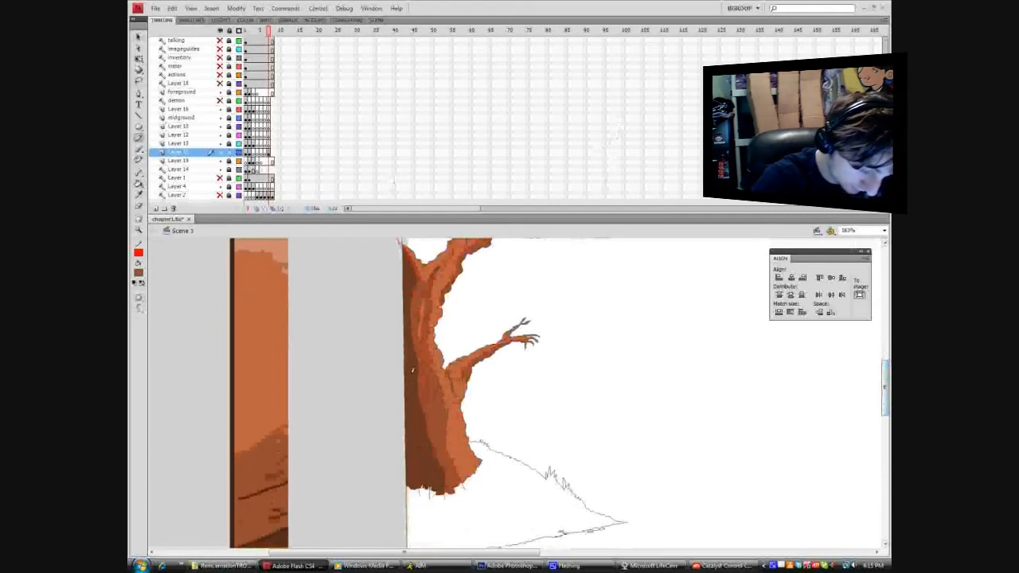
{"action": "left_click_drag", "start_coordinate": [404, 333], "coordinate": [392, 305]}
Sample the darkest brown from the reference strip, try it on the trunk's inner shadow area, and undo the last fill.
{"action": "left_click", "coordinate": [138, 194]}
{"action": "left_click", "coordinate": [277, 535]}
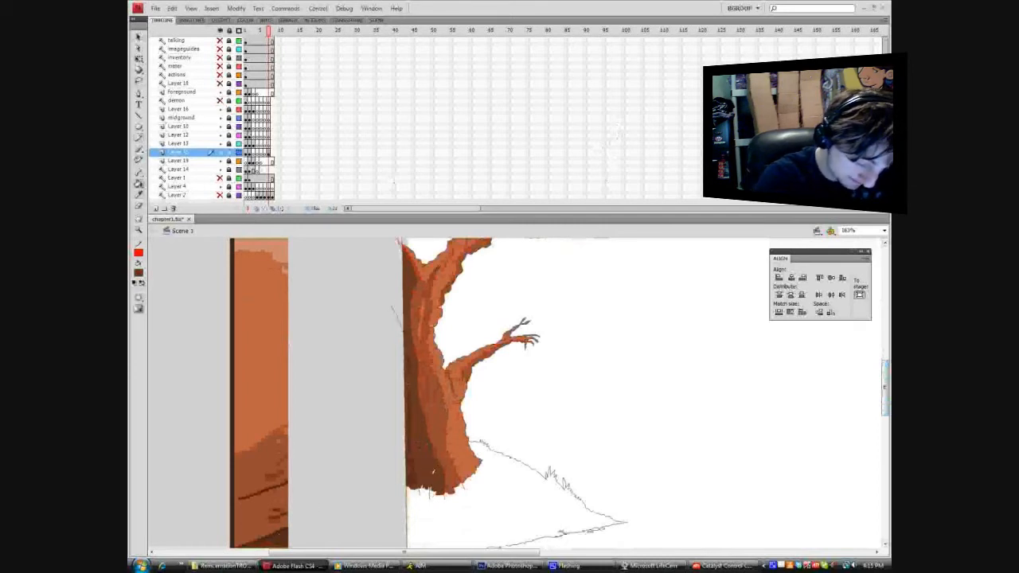
{"action": "left_click", "coordinate": [428, 460]}
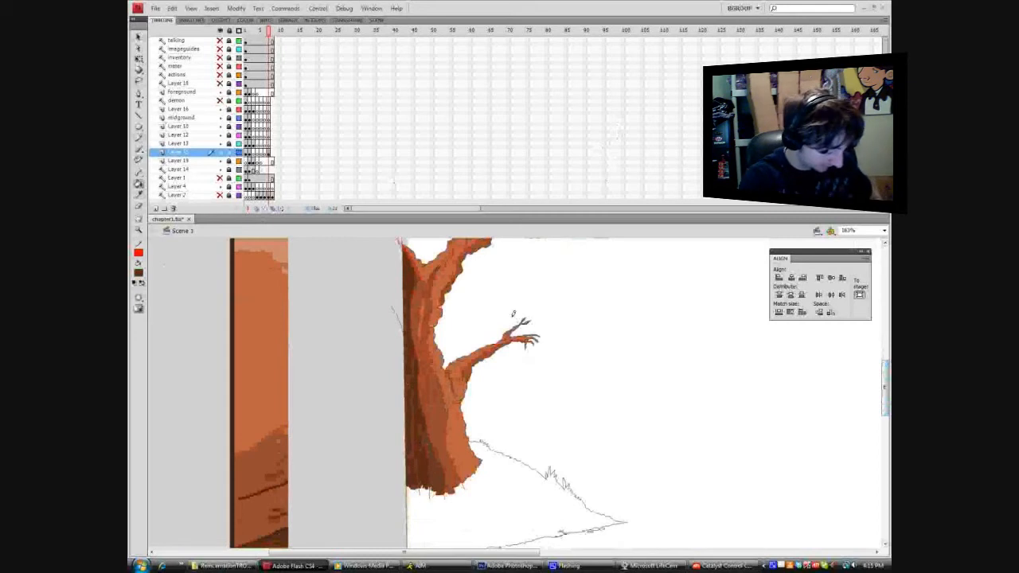
{"action": "key", "text": "ctrl+z"}
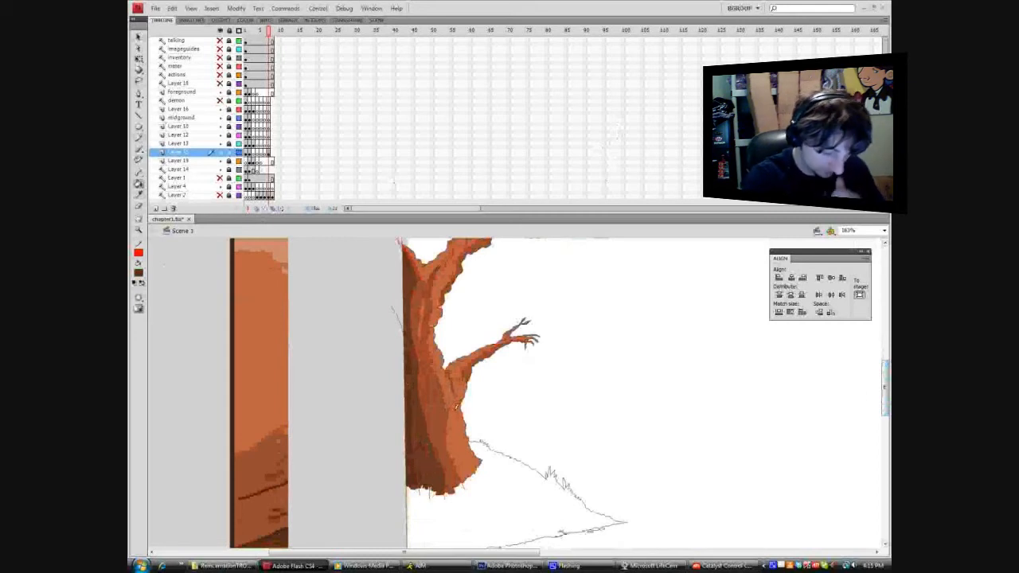
Cut the dark brown fill between the red guide lines at the trunk's base and shift the jagged guide line slightly left.
{"action": "left_click", "coordinate": [138, 229]}
{"action": "left_click_drag", "start_coordinate": [383, 410], "coordinate": [472, 507]}
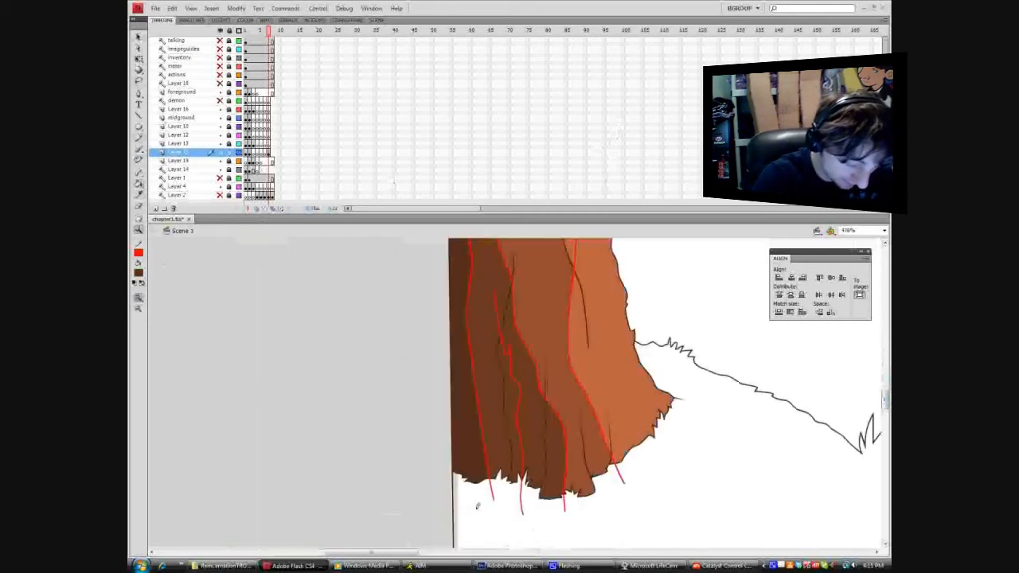
{"action": "left_click", "coordinate": [139, 37]}
{"action": "left_click", "coordinate": [513, 409]}
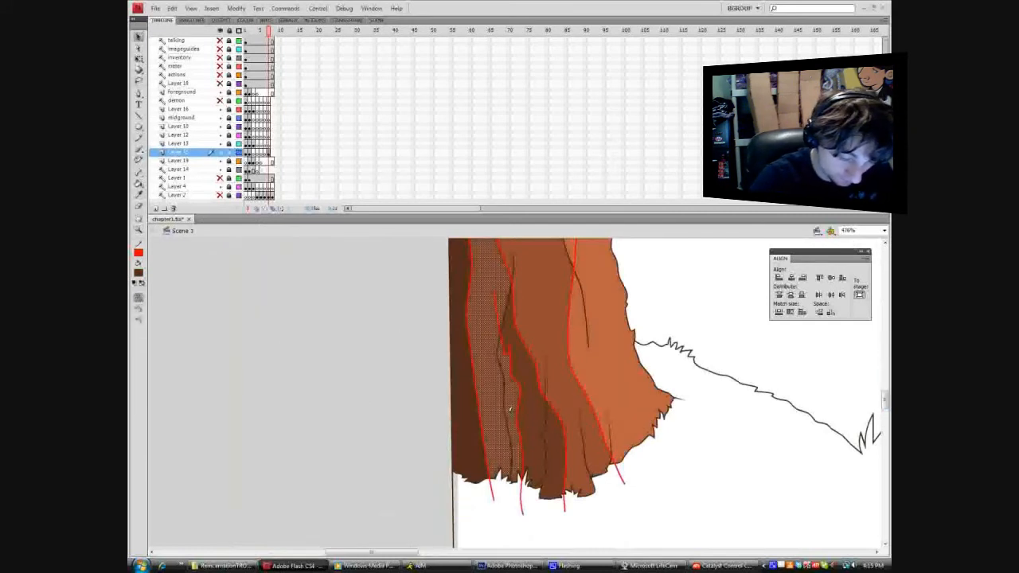
{"action": "right_click", "coordinate": [510, 412]}
{"action": "left_click", "coordinate": [530, 224]}
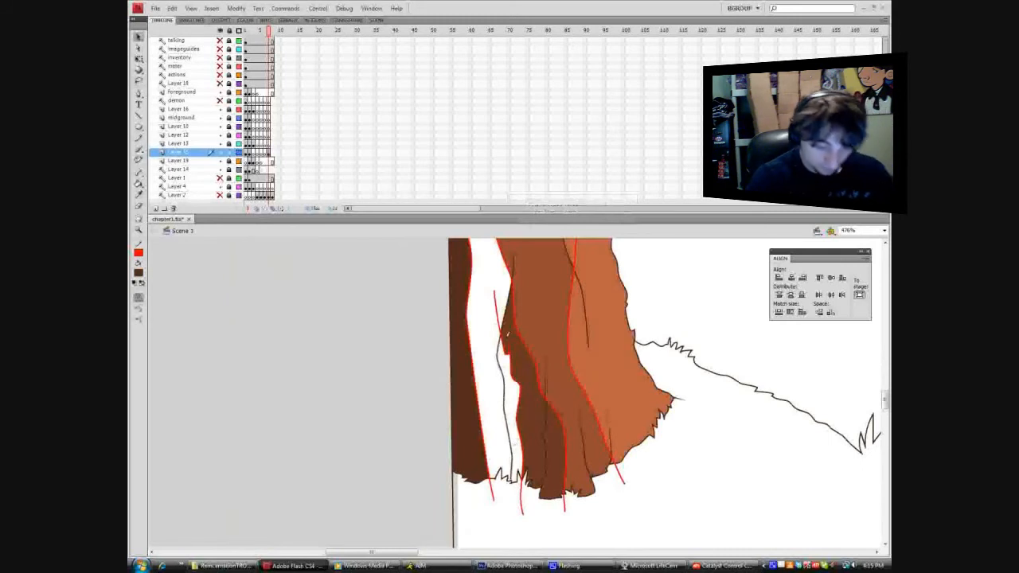
{"action": "left_click_drag", "start_coordinate": [502, 337], "coordinate": [498, 343]}
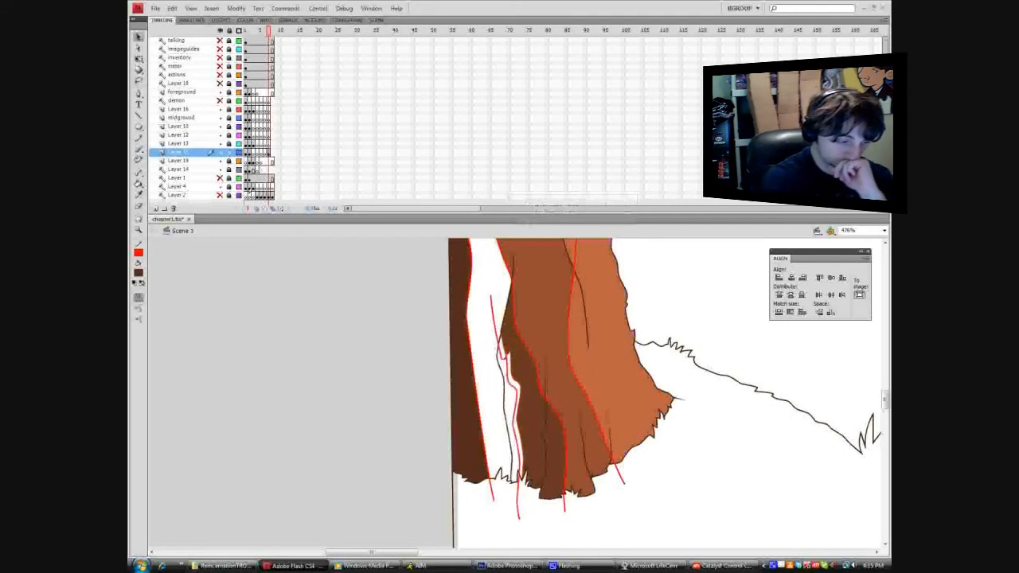
Refill the emptied bands at the trunk's base with dark brown shadow colors sampled from the neighboring trunk fills.
{"action": "left_click", "coordinate": [140, 194]}
{"action": "left_click", "coordinate": [519, 360]}
{"action": "left_click", "coordinate": [511, 362]}
{"action": "left_click", "coordinate": [491, 323]}
{"action": "left_click", "coordinate": [141, 194]}
{"action": "left_click", "coordinate": [139, 184]}
{"action": "left_click", "coordinate": [512, 375]}
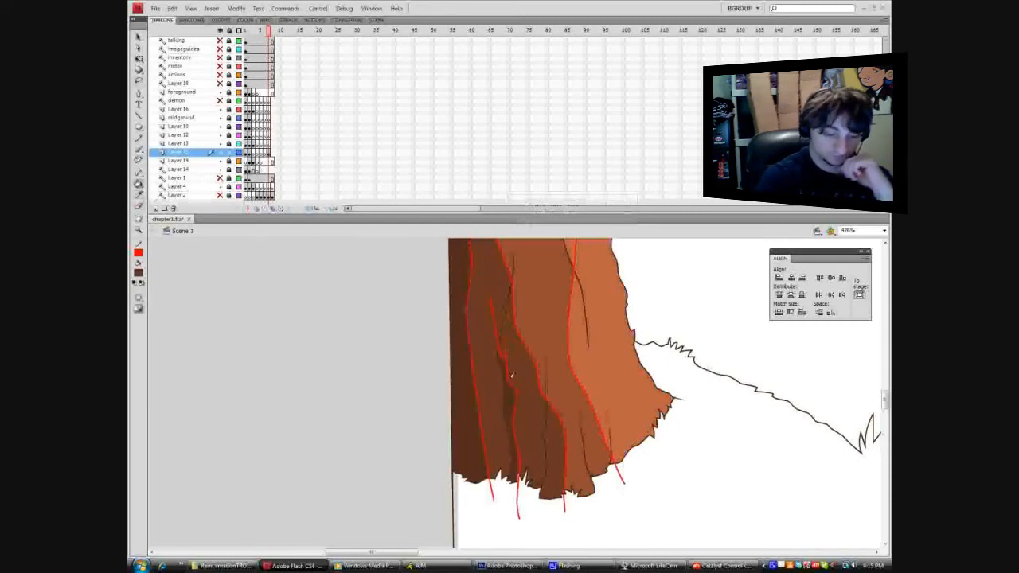
Select the whole tree and set the stroke color to none to remove the red shading guide lines.
{"action": "left_click", "coordinate": [881, 230]}
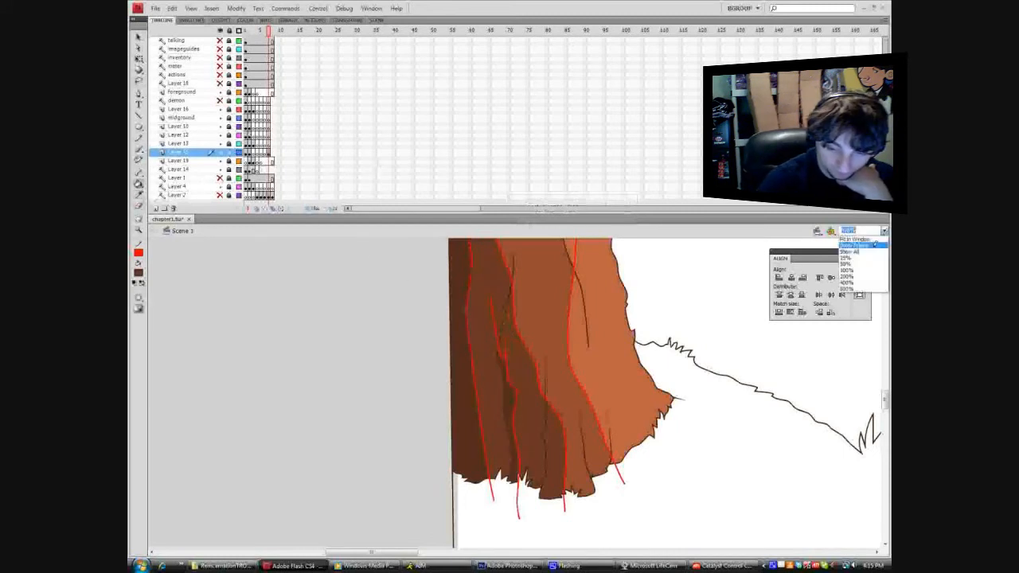
{"action": "left_click", "coordinate": [859, 253]}
{"action": "left_click", "coordinate": [137, 36]}
{"action": "left_click_drag", "start_coordinate": [322, 476], "coordinate": [441, 329]}
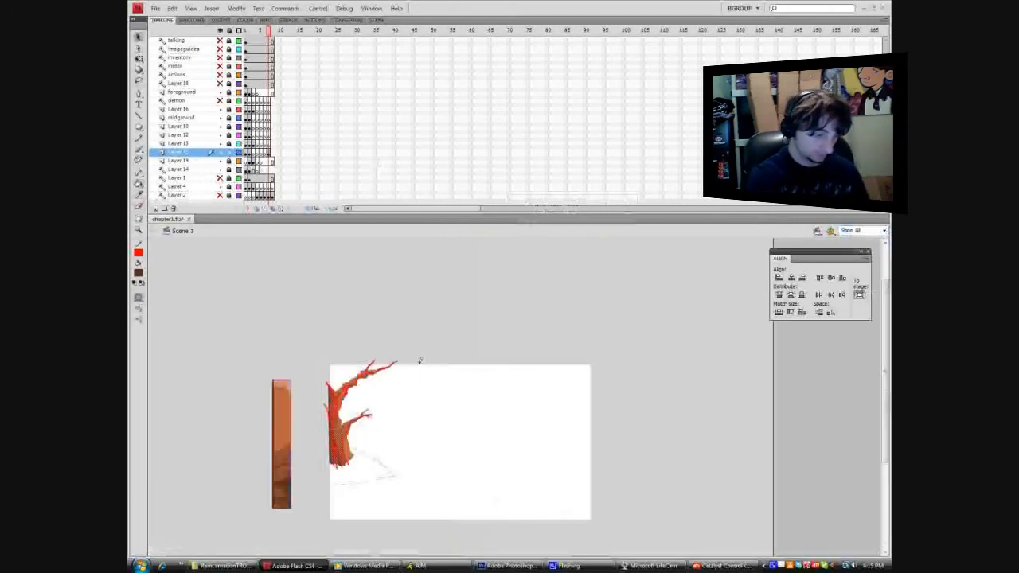
{"action": "left_click", "coordinate": [138, 253]}
{"action": "left_click", "coordinate": [278, 262]}
{"action": "left_click", "coordinate": [374, 342]}
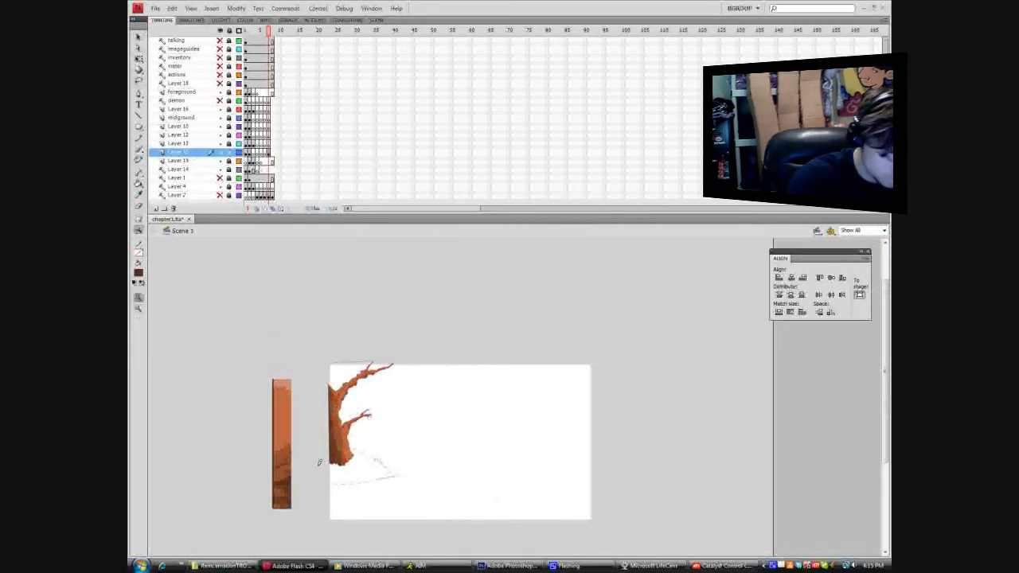
{"action": "left_click_drag", "start_coordinate": [284, 486], "coordinate": [477, 326]}
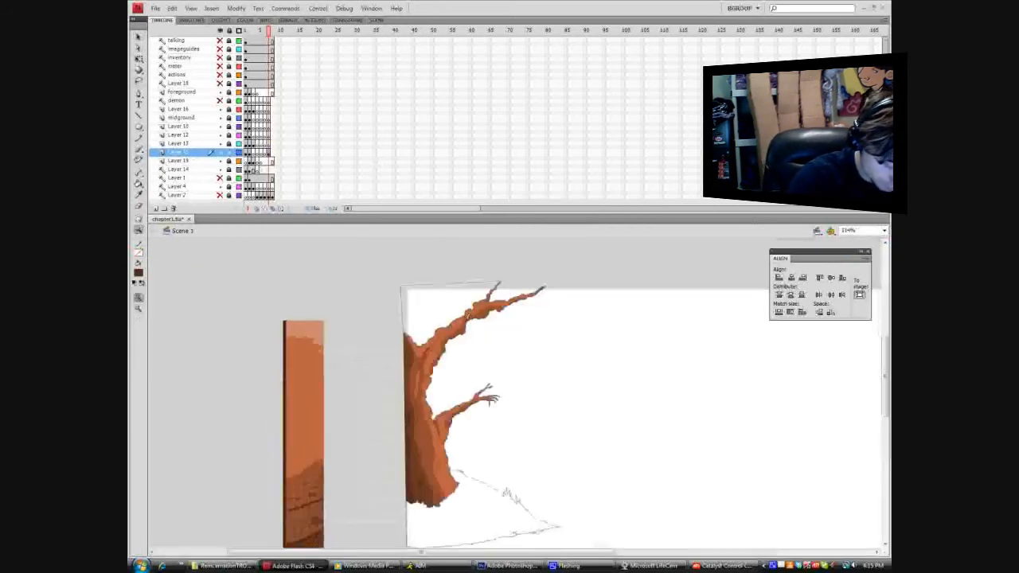
Sample a mid brown from the trunk and paint fine bark marks over the trunk and branches with a small brush.
{"action": "left_click", "coordinate": [138, 194]}
{"action": "left_click", "coordinate": [434, 456]}
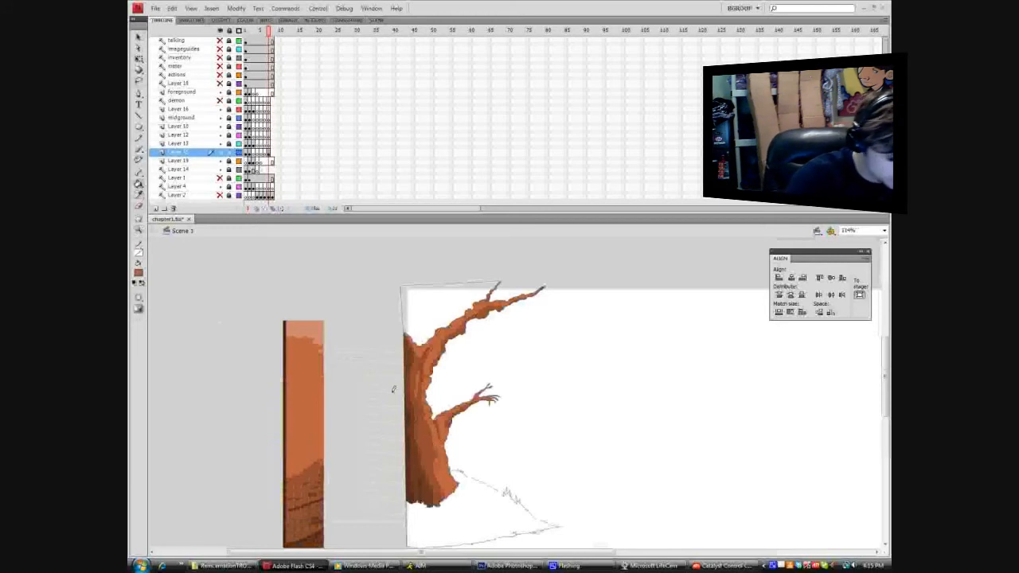
{"action": "left_click", "coordinate": [138, 149]}
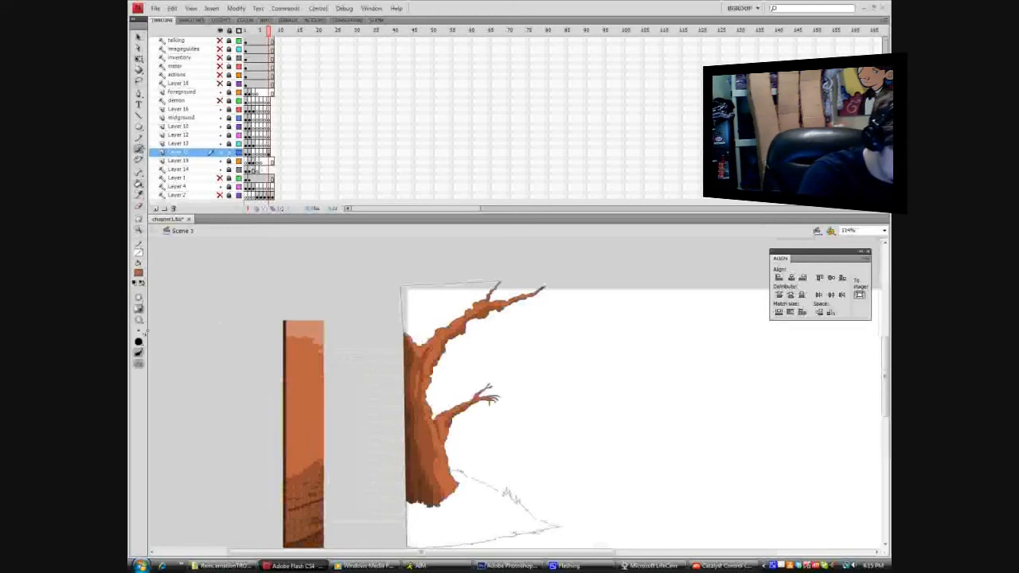
{"action": "left_click", "coordinate": [141, 342]}
{"action": "left_click", "coordinate": [158, 360]}
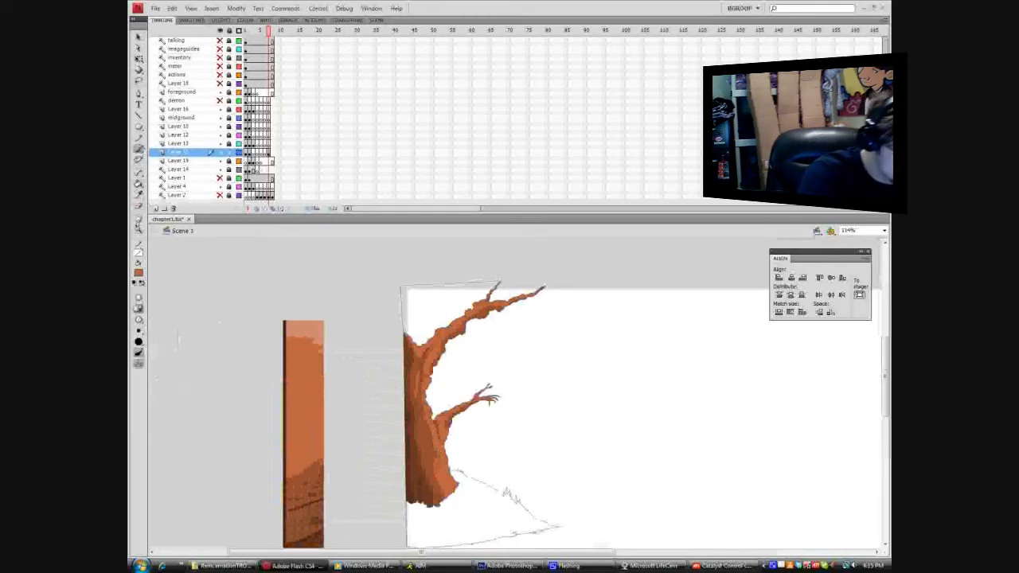
{"action": "left_click", "coordinate": [138, 229]}
{"action": "left_click_drag", "start_coordinate": [371, 525], "coordinate": [620, 259]}
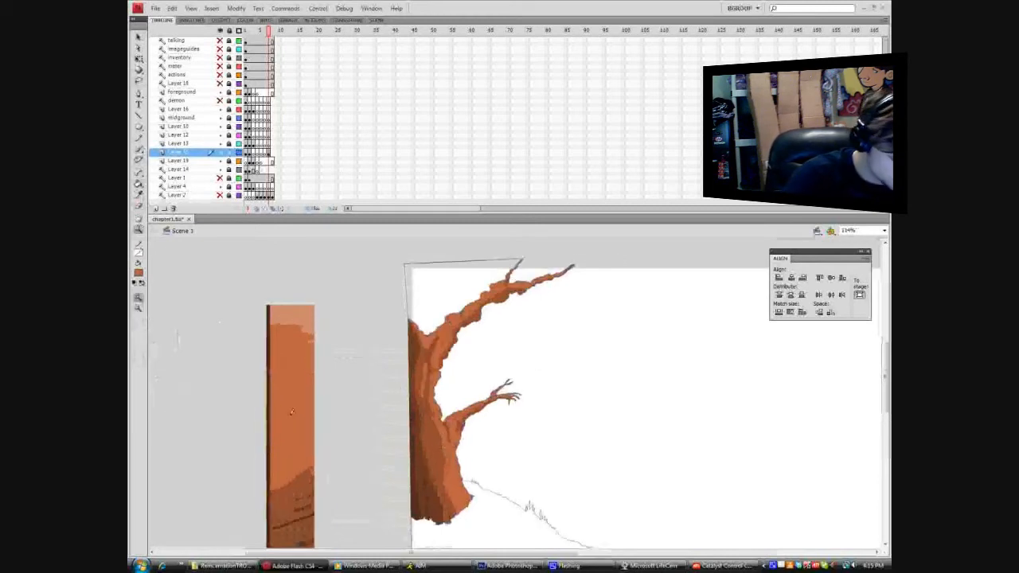
{"action": "left_click", "coordinate": [139, 149]}
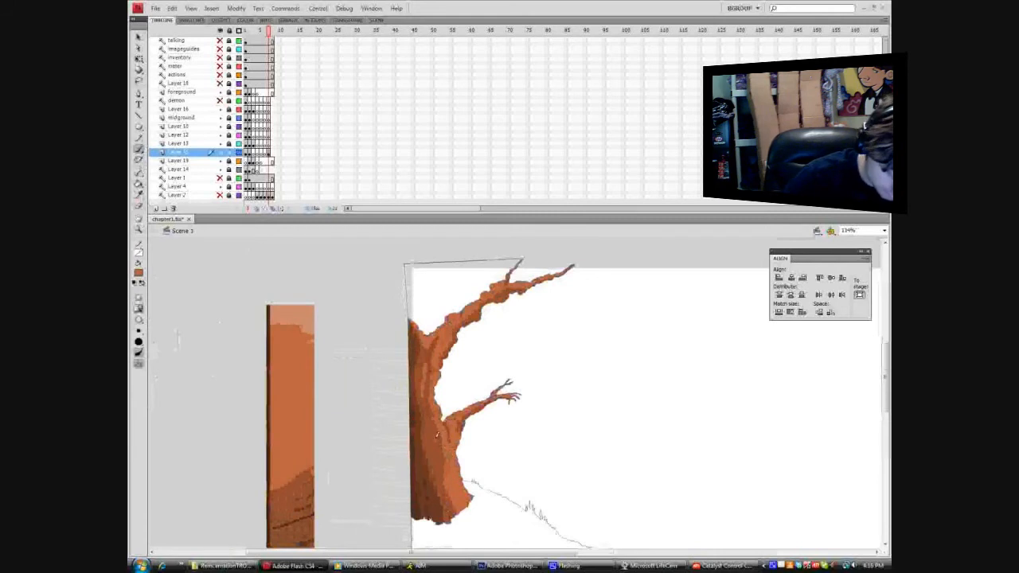
{"action": "left_click", "coordinate": [138, 319]}
{"action": "left_click", "coordinate": [175, 320]}
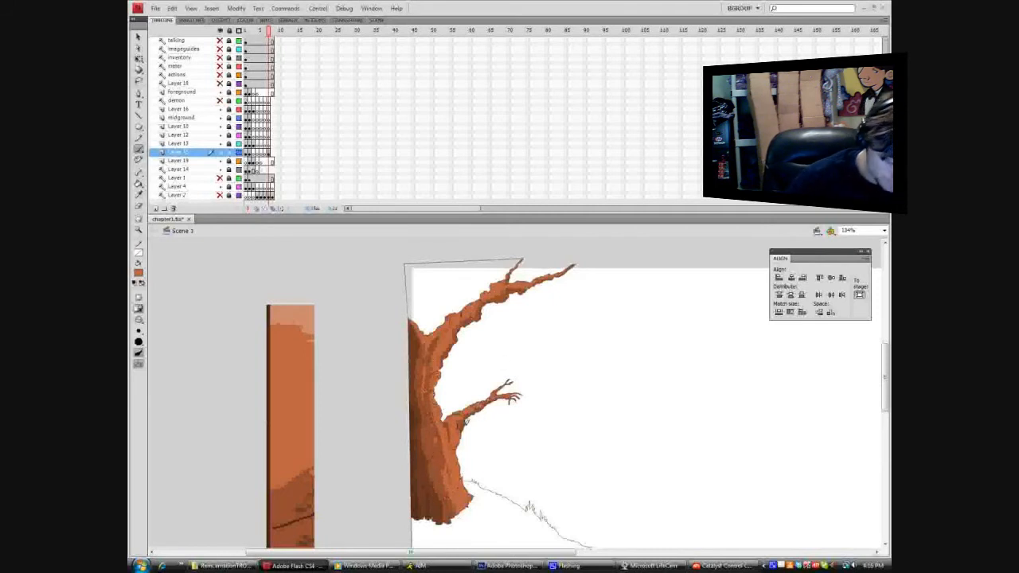
Sample darker browns from the tree and brush dark bark spots across the trunk and the thicker parts of the branches.
{"action": "left_click", "coordinate": [139, 206]}
{"action": "left_click", "coordinate": [139, 194]}
{"action": "left_click", "coordinate": [138, 183]}
{"action": "left_click", "coordinate": [139, 149]}
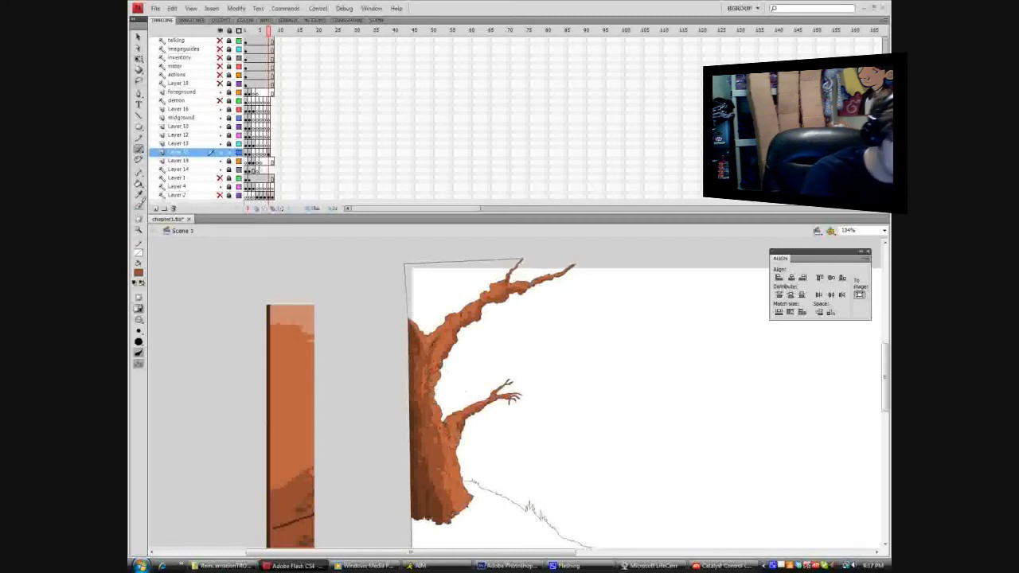
{"action": "key", "text": "b"}
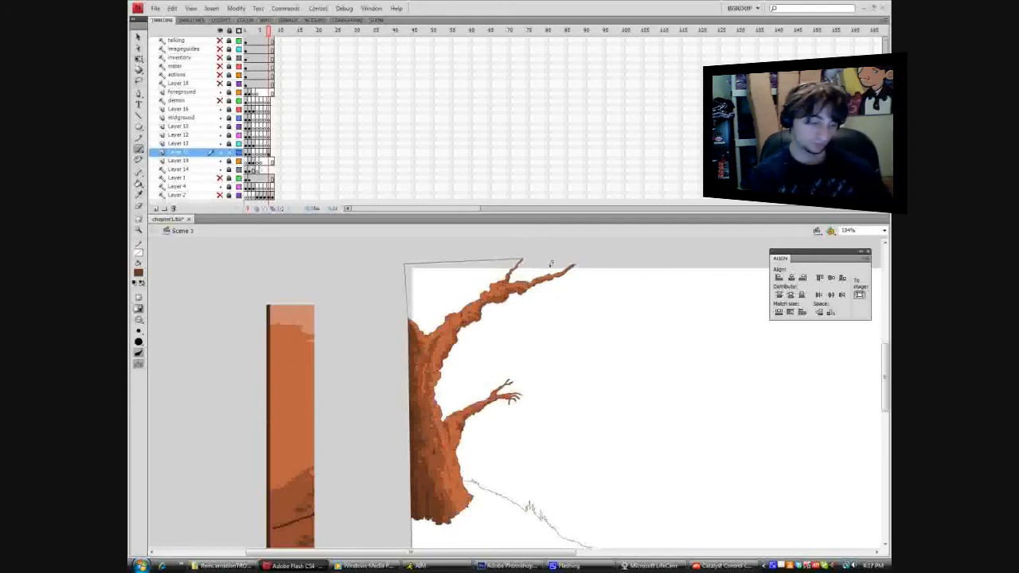
Pencil red highlight guides along the branches' upper edges and fill the enclosed areas with the lightest tone from the reference strip.
{"action": "key", "text": "y"}
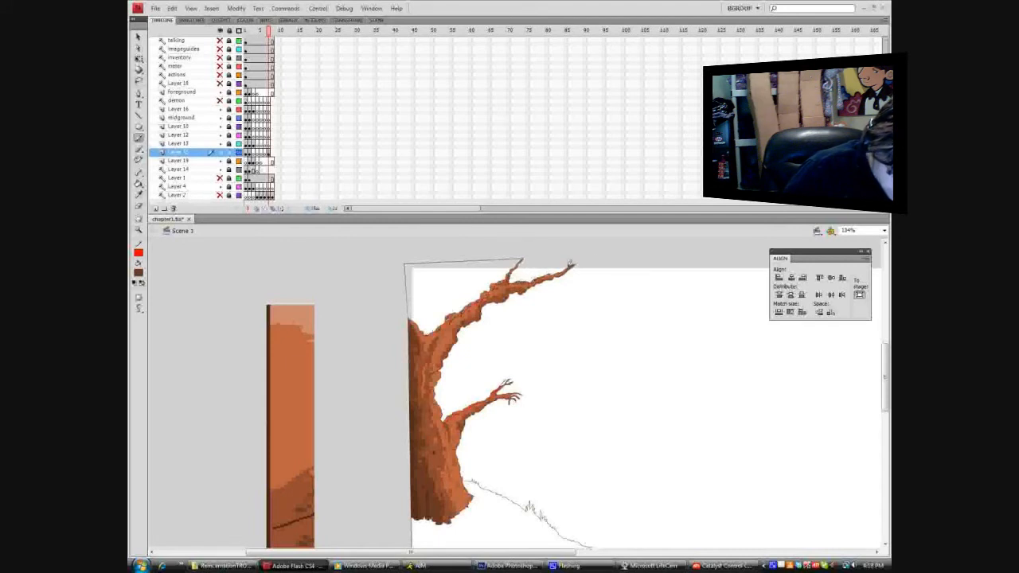
{"action": "left_click", "coordinate": [139, 194]}
{"action": "left_click", "coordinate": [295, 312]}
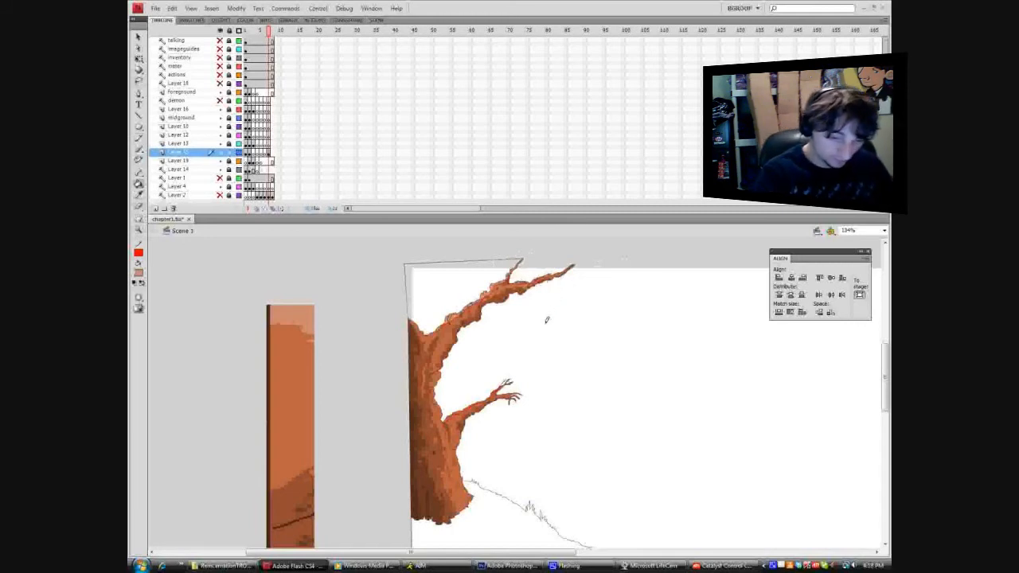
{"action": "left_click", "coordinate": [139, 307]}
{"action": "left_click_drag", "start_coordinate": [377, 471], "coordinate": [600, 261]}
{"action": "left_click", "coordinate": [138, 182]}
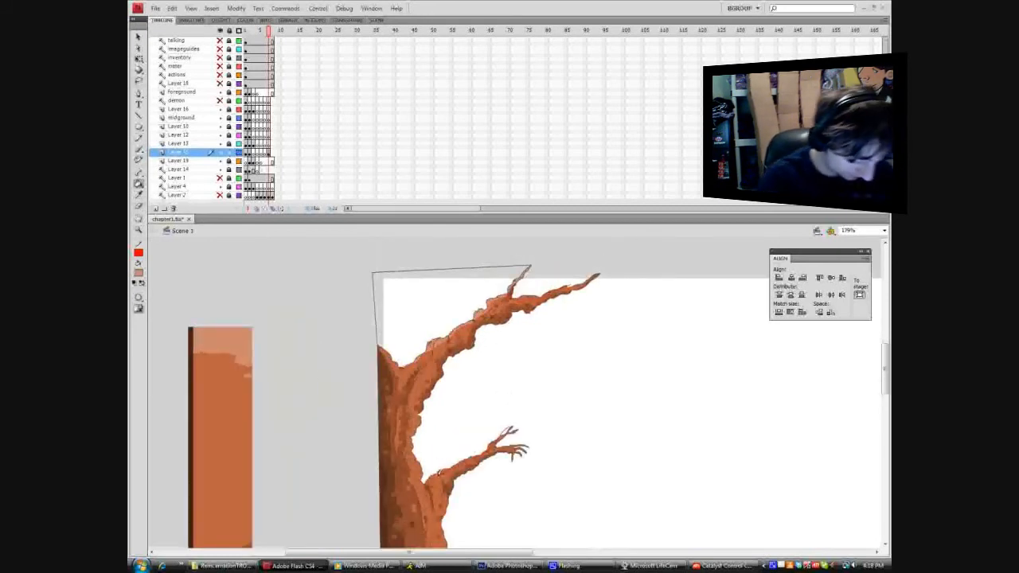
{"action": "key", "text": "ctrl"}
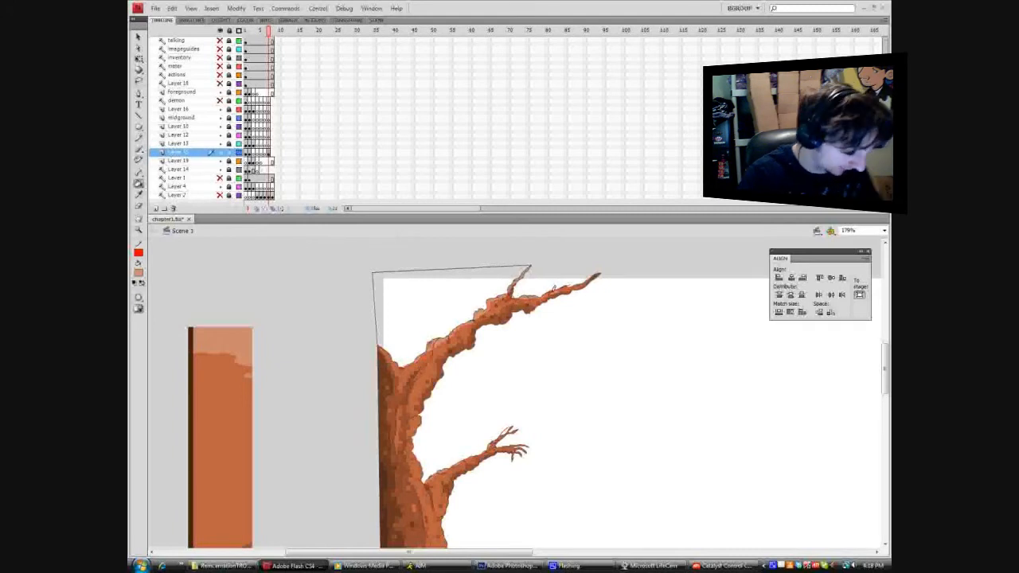
{"action": "key", "text": "ctrl"}
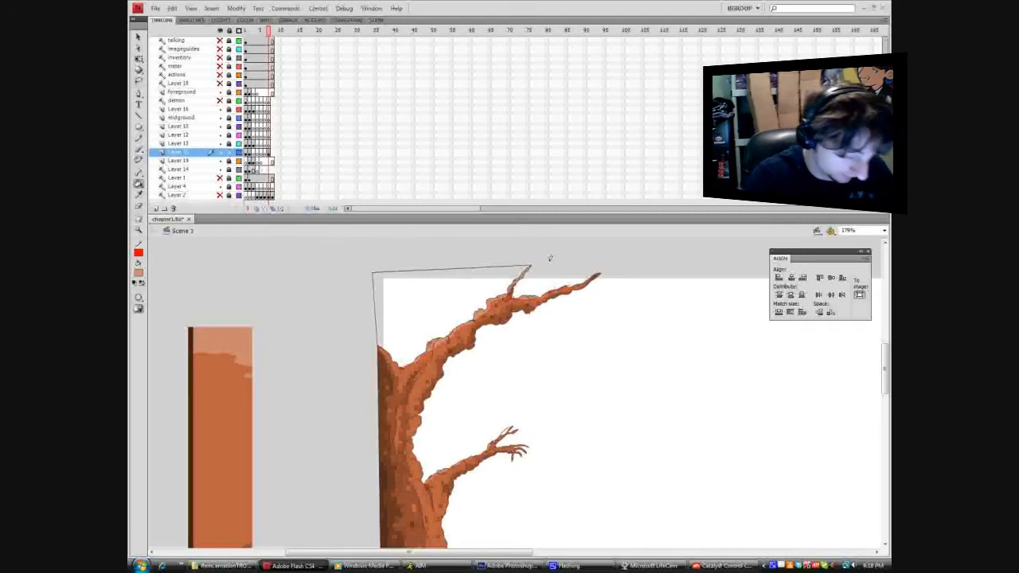
Remove the red highlight guides by setting the stroke color of the entire tree to none.
{"action": "key", "text": "v"}
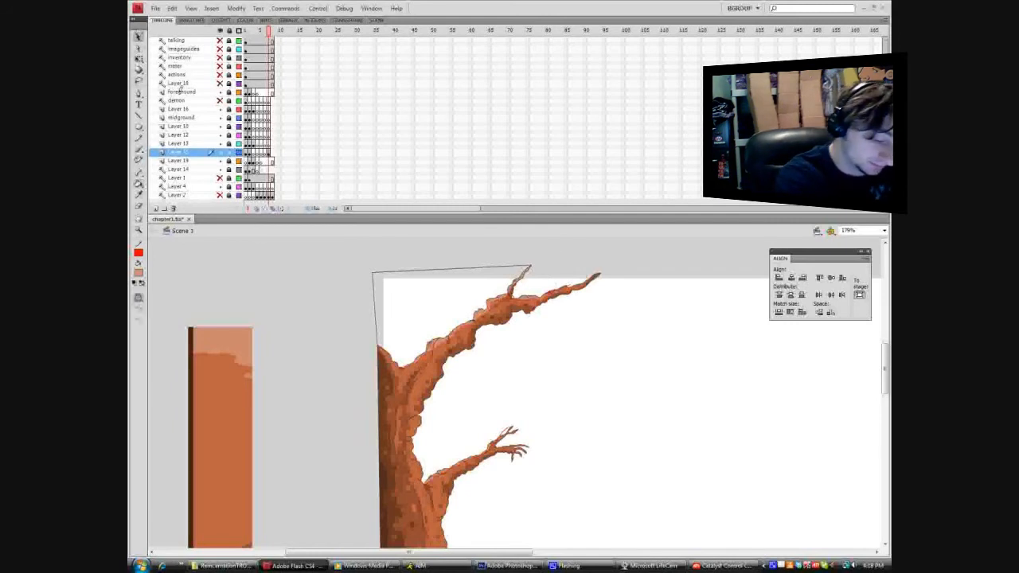
{"action": "left_click_drag", "start_coordinate": [347, 528], "coordinate": [681, 239]}
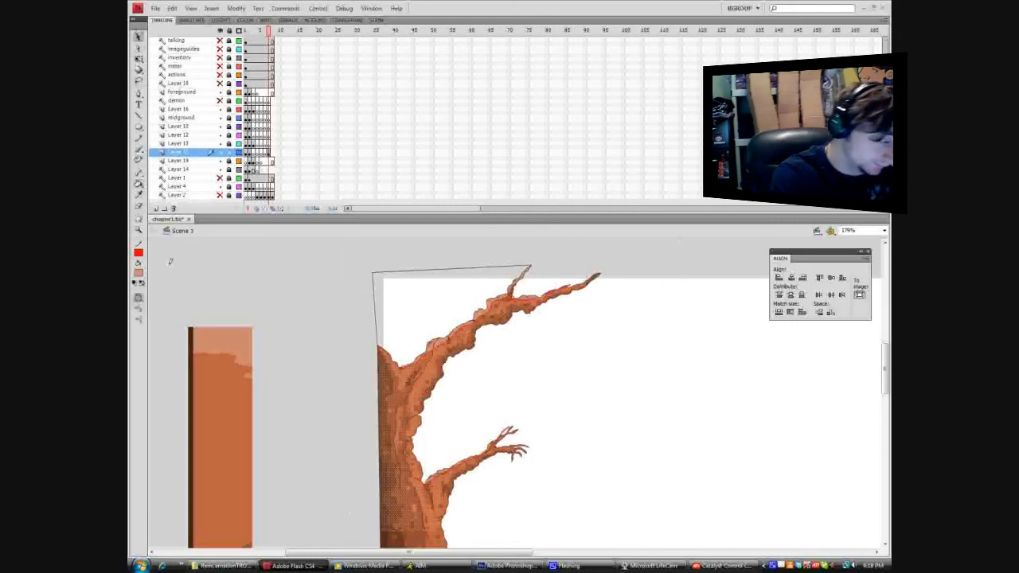
{"action": "left_click", "coordinate": [144, 251]}
{"action": "left_click", "coordinate": [277, 266]}
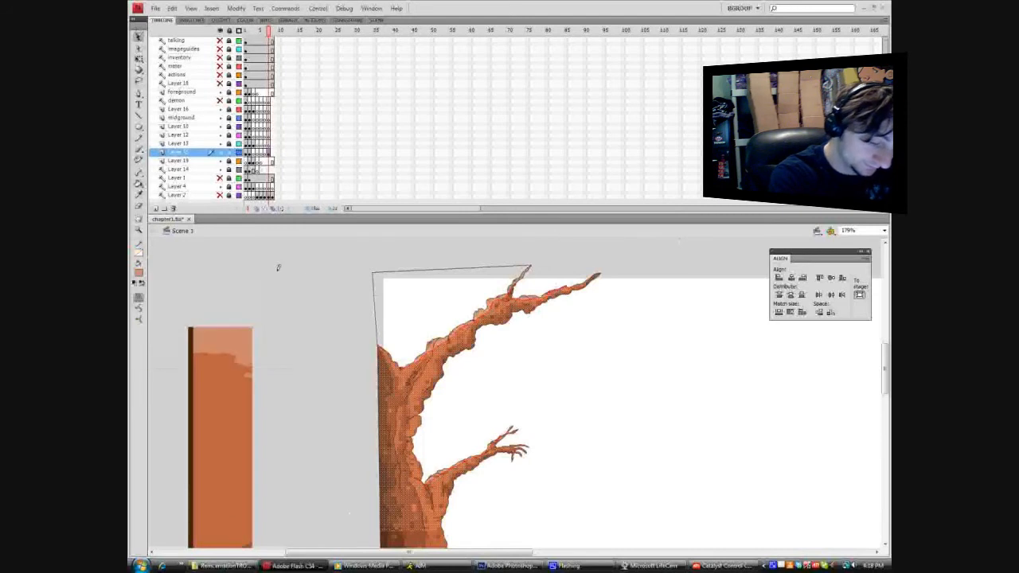
{"action": "left_click", "coordinate": [361, 306]}
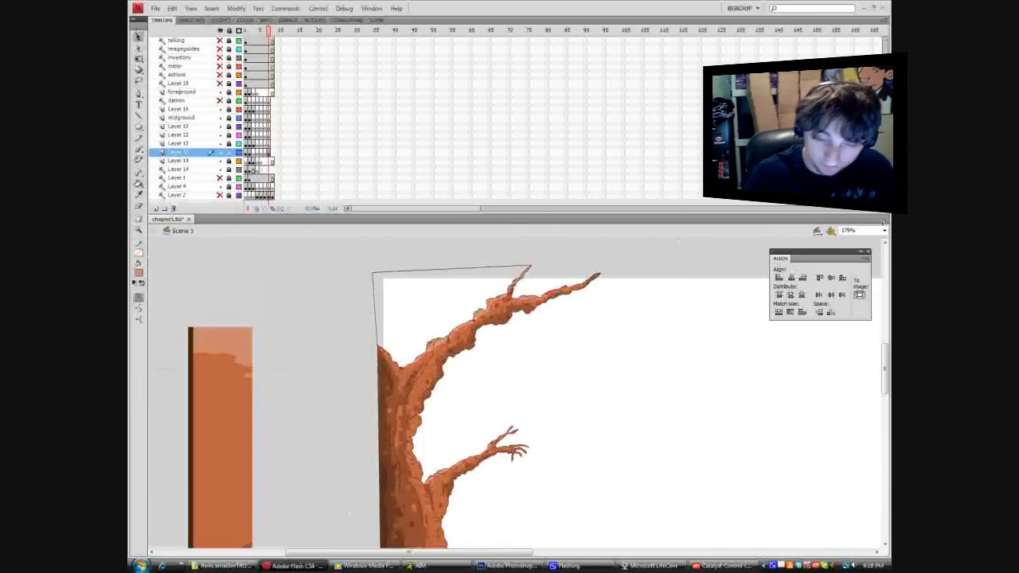
Examine the whole tree against the background sketch at 100% zoom and compare it with the finished scenes in the earlier frames.
{"action": "left_click", "coordinate": [883, 230]}
{"action": "left_click", "coordinate": [853, 267]}
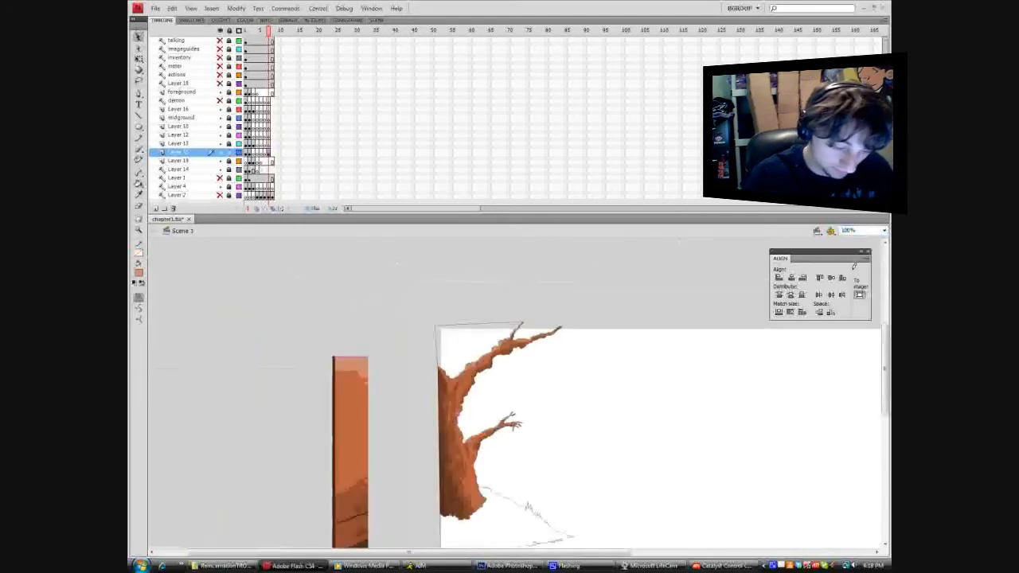
{"action": "scroll", "coordinate": [885, 386], "scroll_direction": "down", "scroll_amount": 1}
{"action": "mouse_move", "coordinate": [885, 386]}
{"action": "left_mouse_down"}
{"action": "mouse_move", "coordinate": [883, 415]}
{"action": "mouse_move", "coordinate": [882, 403]}
{"action": "left_mouse_up"}
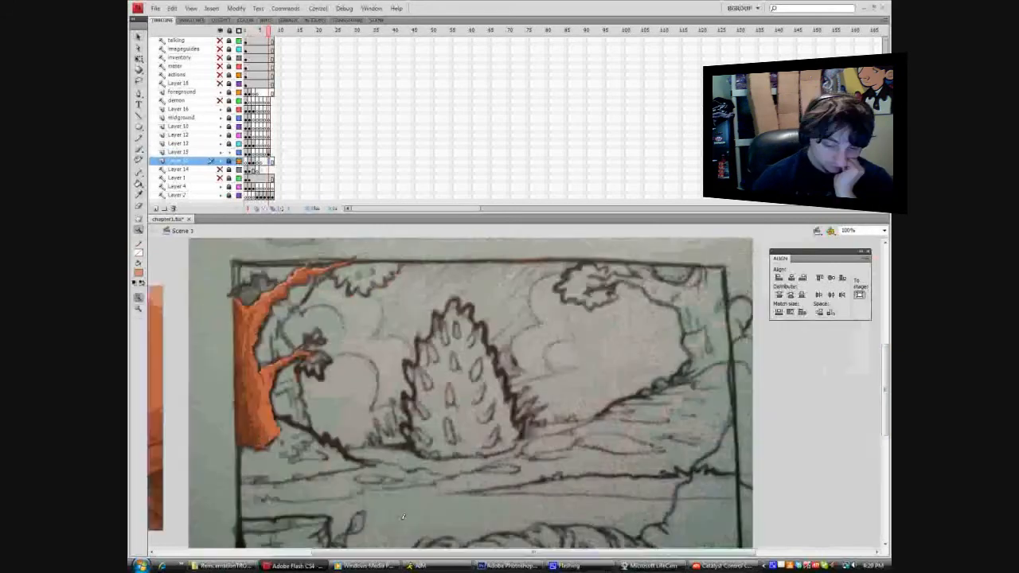
{"action": "scroll", "coordinate": [347, 501], "scroll_direction": "down", "scroll_amount": 3}
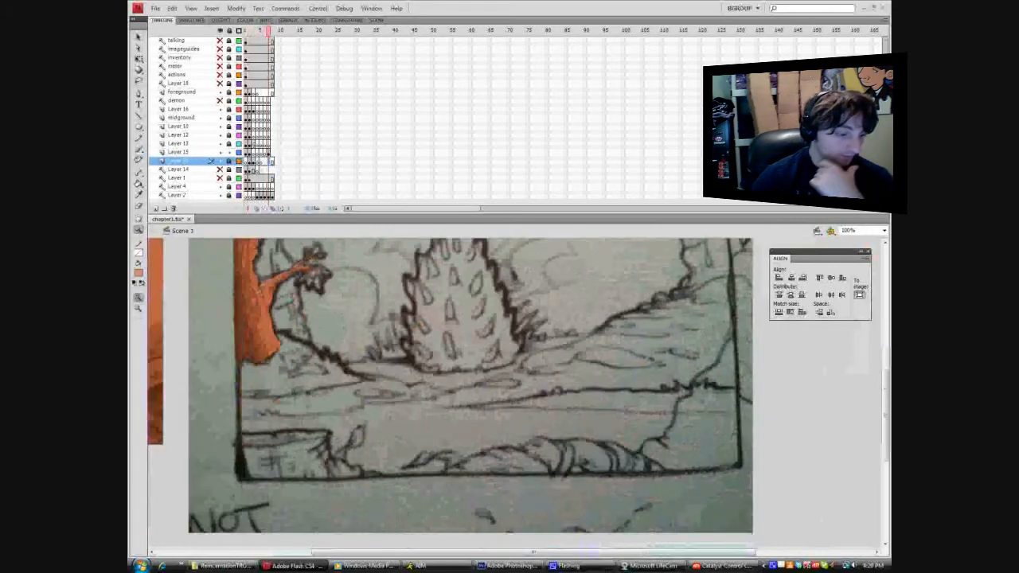
{"action": "left_click", "coordinate": [248, 151]}
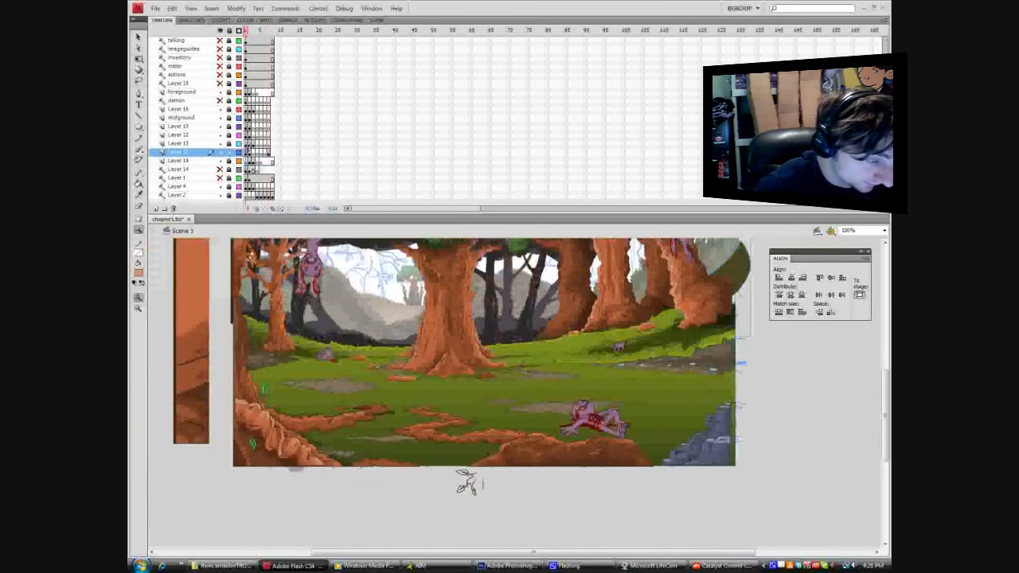
{"action": "key", "text": "."}
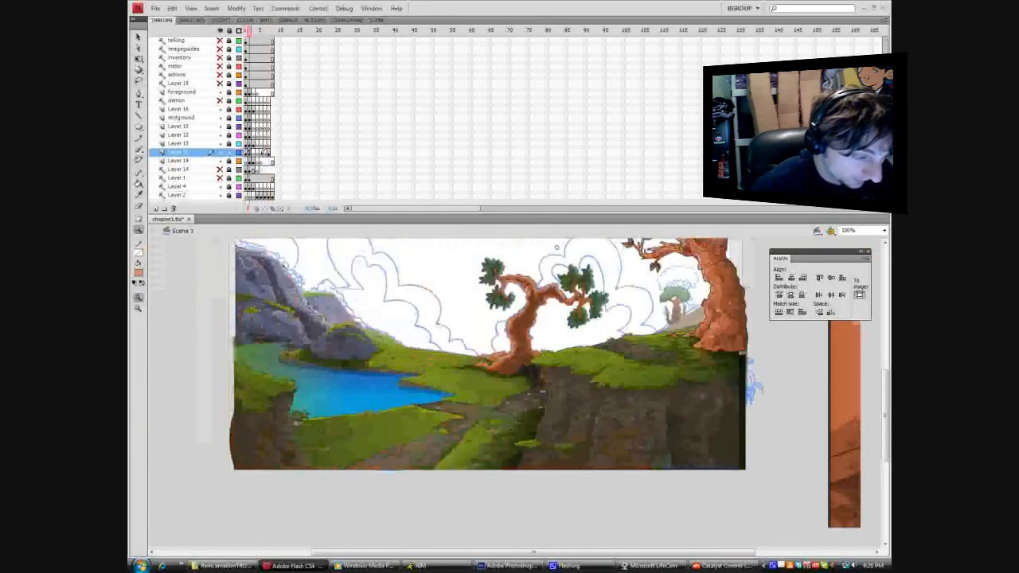
{"action": "key", "text": "."}
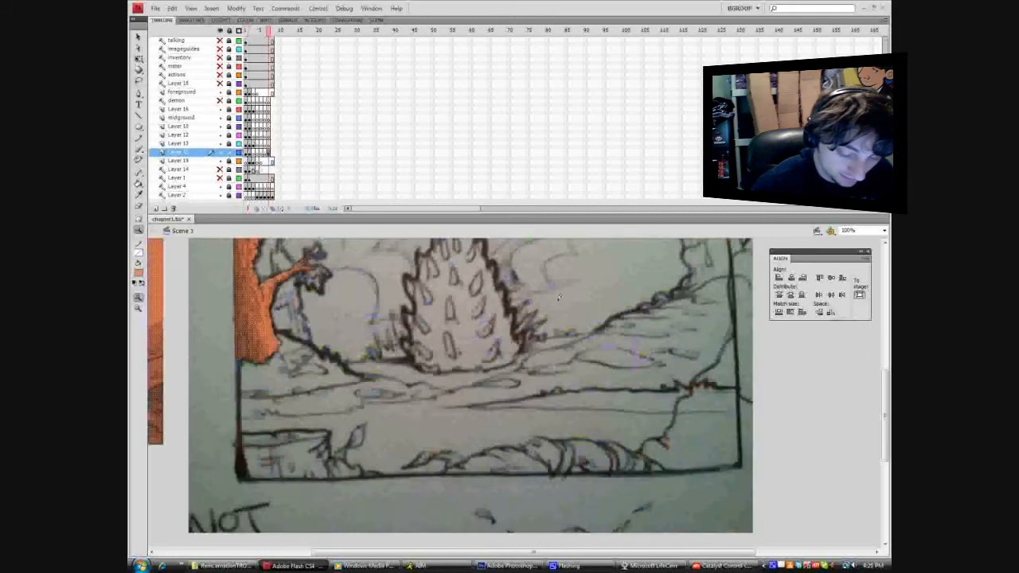
Cut the color reference strip from the scene, paste it in place inside the tree's group, and return to the main scene.
{"action": "left_click", "coordinate": [138, 37]}
{"action": "left_click", "coordinate": [205, 285]}
{"action": "scroll", "coordinate": [239, 350], "scroll_direction": "up", "scroll_amount": 3}
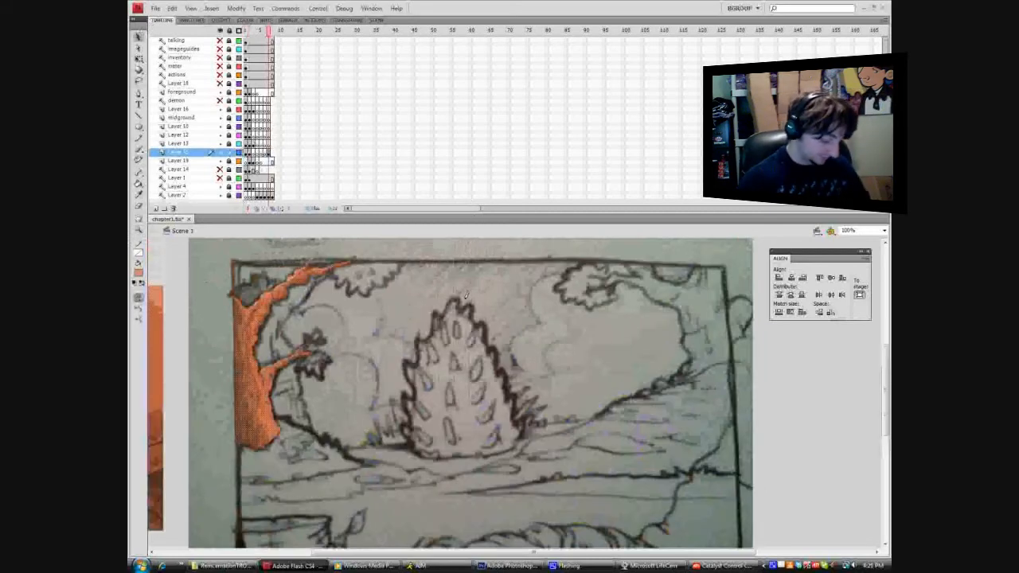
{"action": "left_click", "coordinate": [853, 395]}
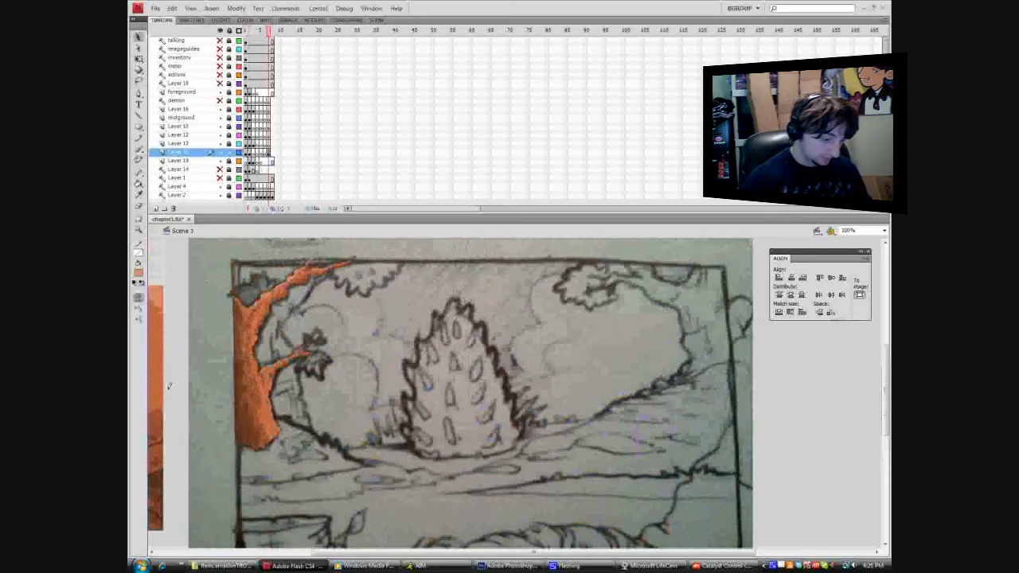
{"action": "scroll", "coordinate": [199, 457], "scroll_direction": "down", "scroll_amount": 2}
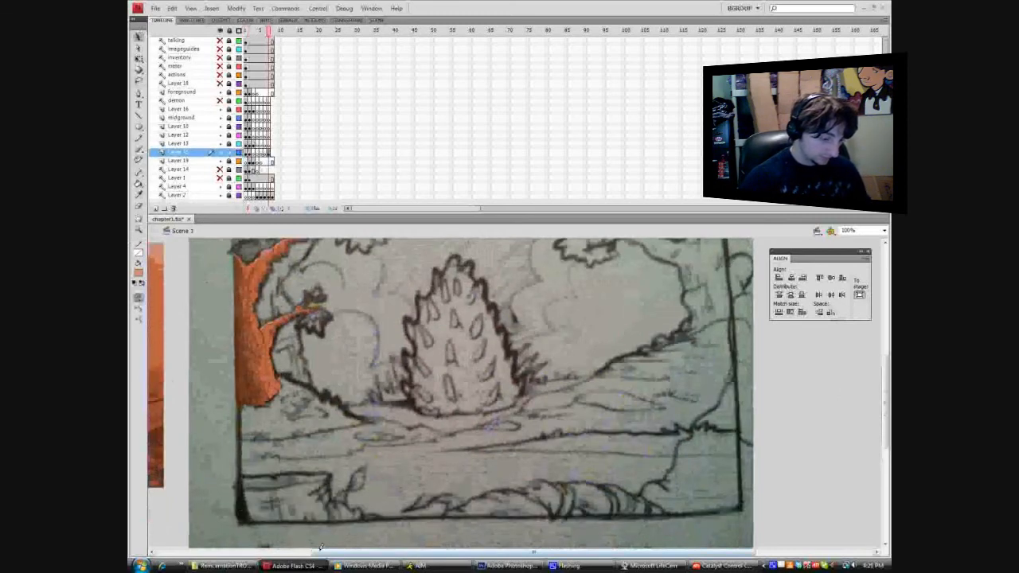
{"action": "left_click_drag", "start_coordinate": [322, 551], "coordinate": [278, 552]}
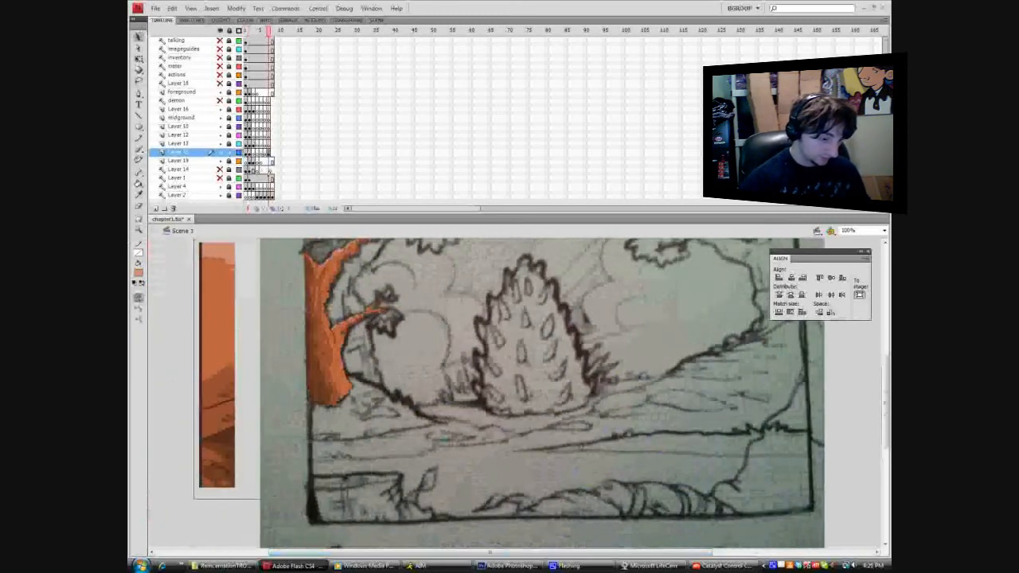
{"action": "key", "text": "ctrl+z"}
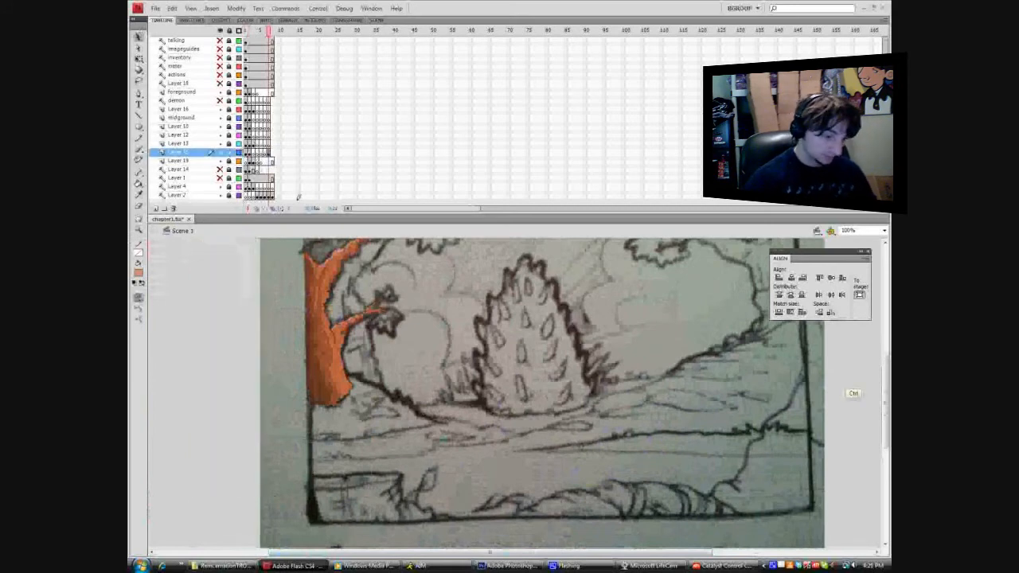
{"action": "double_click", "coordinate": [310, 335]}
{"action": "right_click", "coordinate": [251, 338]}
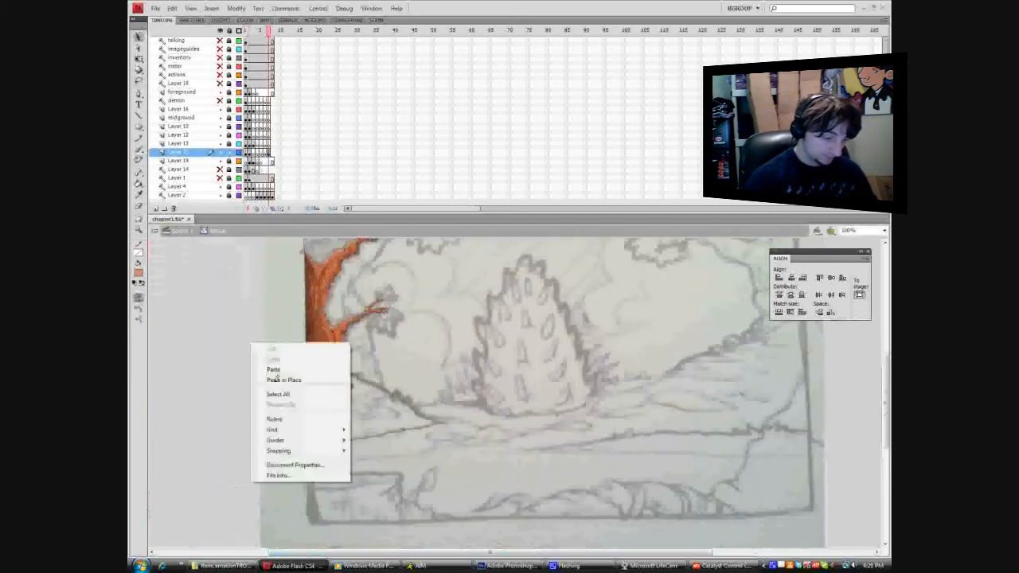
{"action": "left_click", "coordinate": [268, 373]}
{"action": "double_click", "coordinate": [250, 363]}
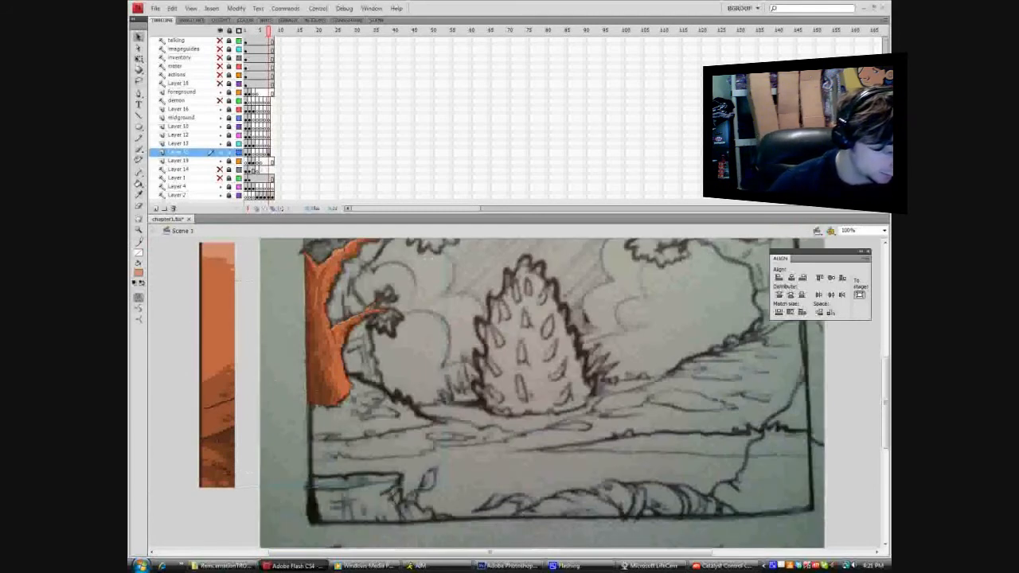
Set the stroke color to red, change the stroke thickness, and move the floating properties window away from the sketch.
{"action": "left_click", "coordinate": [143, 254]}
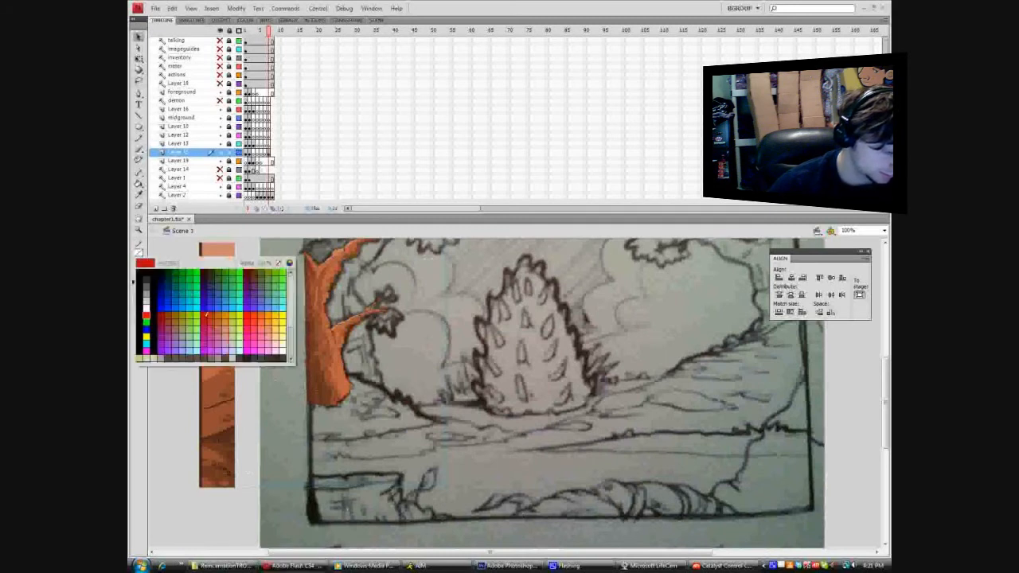
{"action": "left_click", "coordinate": [245, 310]}
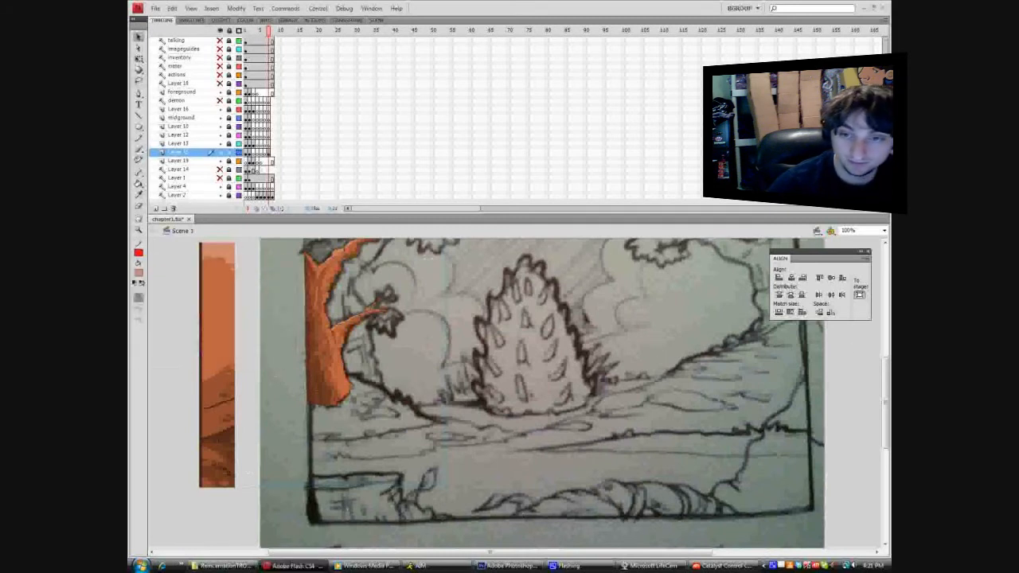
{"action": "key", "text": "ctrl+F3"}
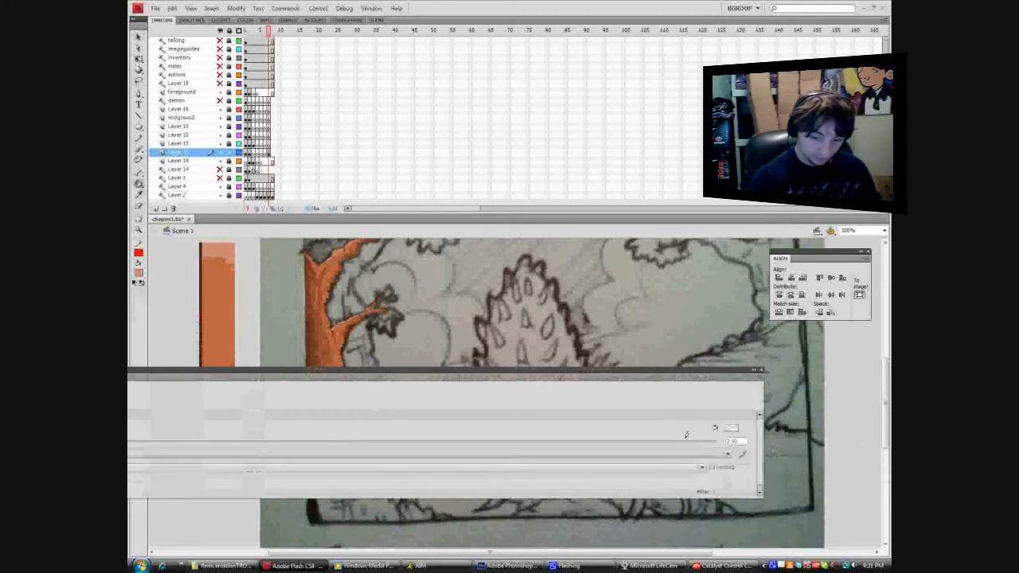
{"action": "left_click", "coordinate": [736, 441]}
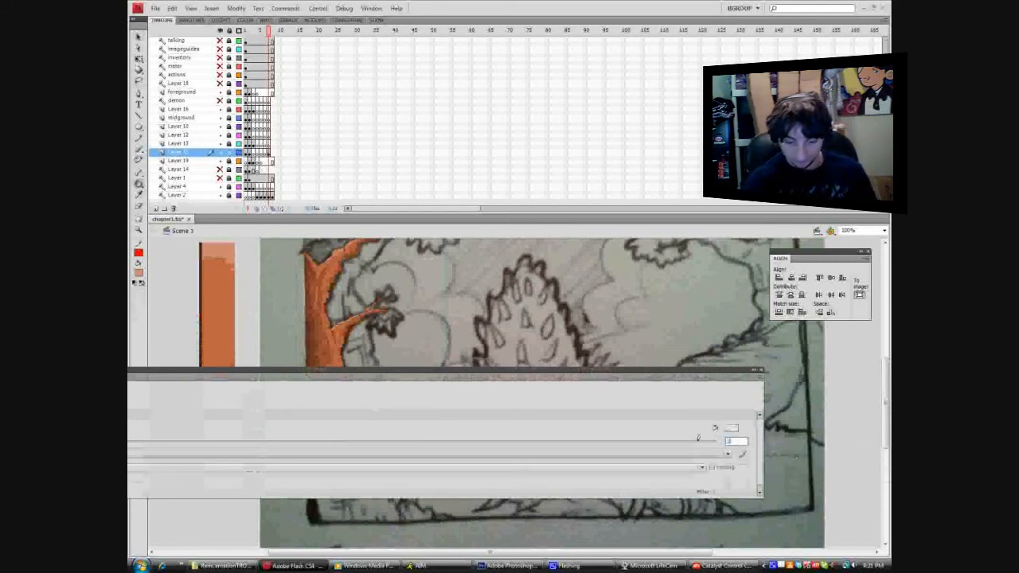
{"action": "left_click_drag", "start_coordinate": [719, 369], "coordinate": [1018, 369]}
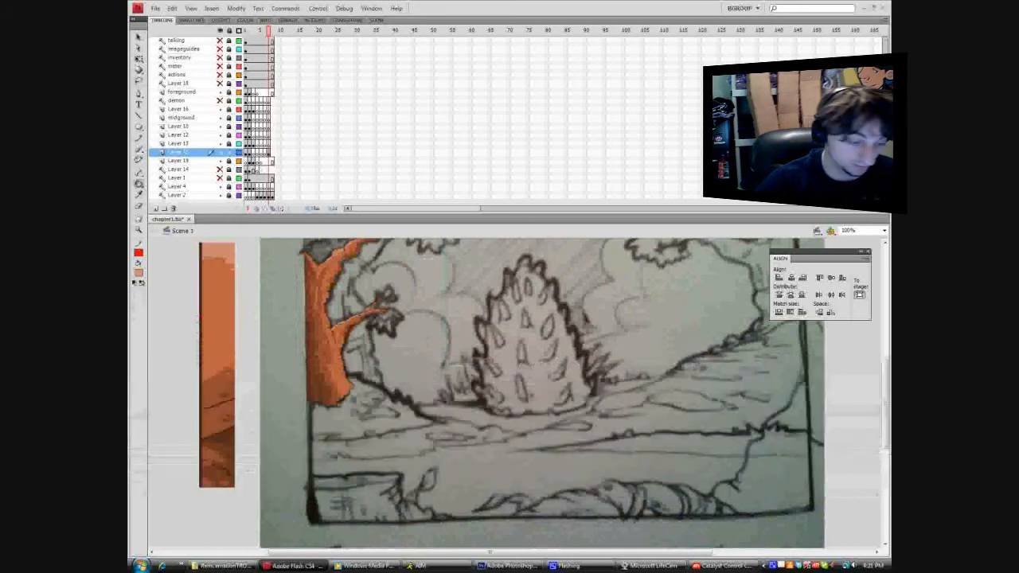
Trace the top slab of the stone ledge in the sketch's lower-left corner with a closed red pencil outline.
{"action": "left_click", "coordinate": [139, 230]}
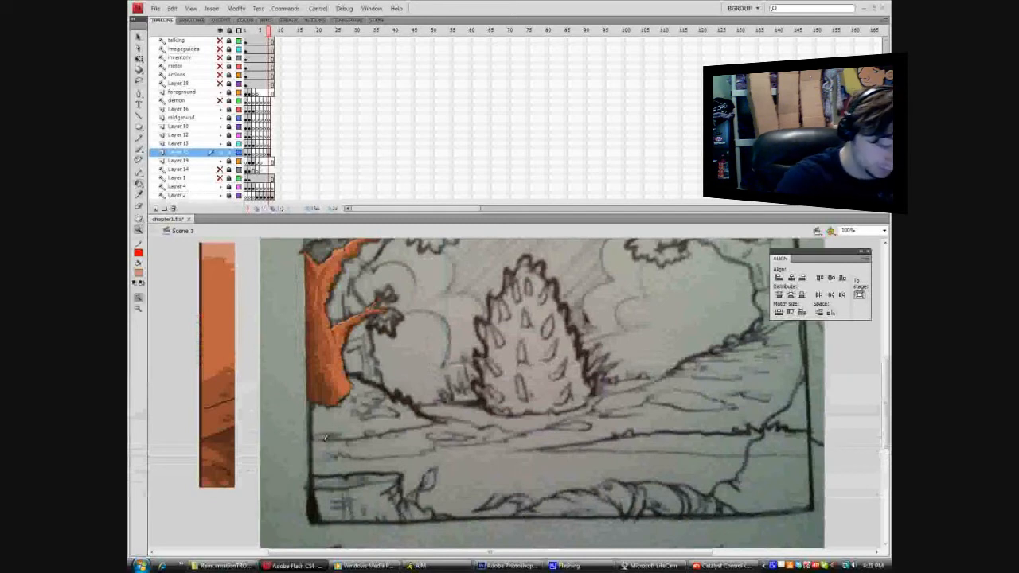
{"action": "mouse_move", "coordinate": [308, 521]}
{"action": "left_mouse_down"}
{"action": "mouse_move", "coordinate": [477, 518]}
{"action": "mouse_move", "coordinate": [492, 529]}
{"action": "left_mouse_up"}
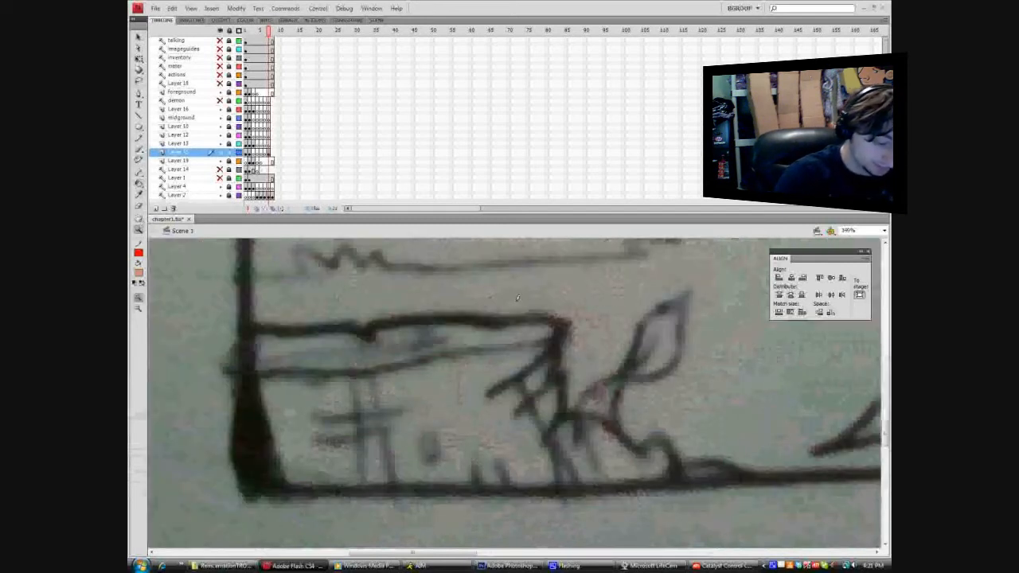
{"action": "left_click", "coordinate": [139, 138]}
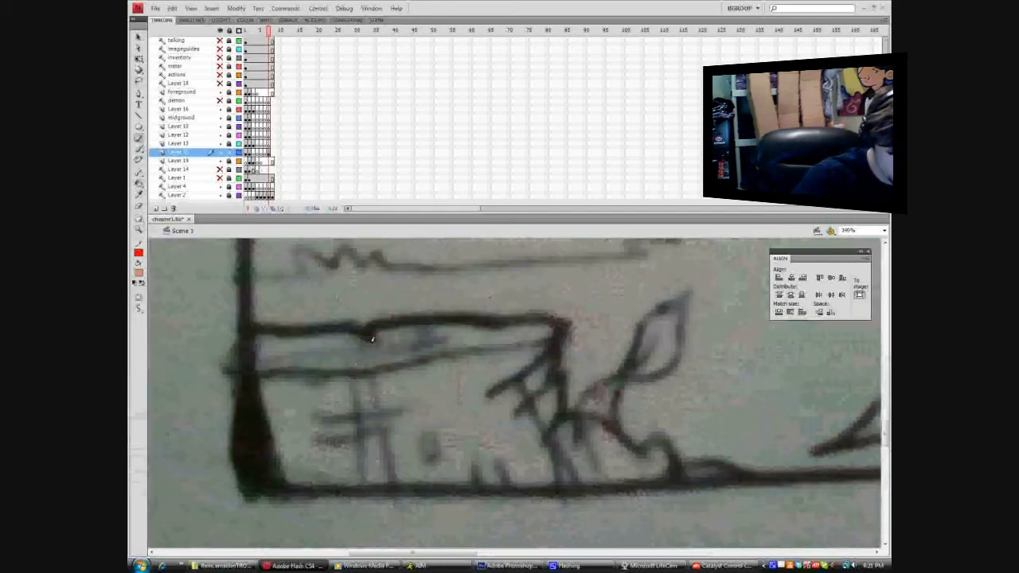
{"action": "left_click_drag", "start_coordinate": [374, 338], "coordinate": [331, 325]}
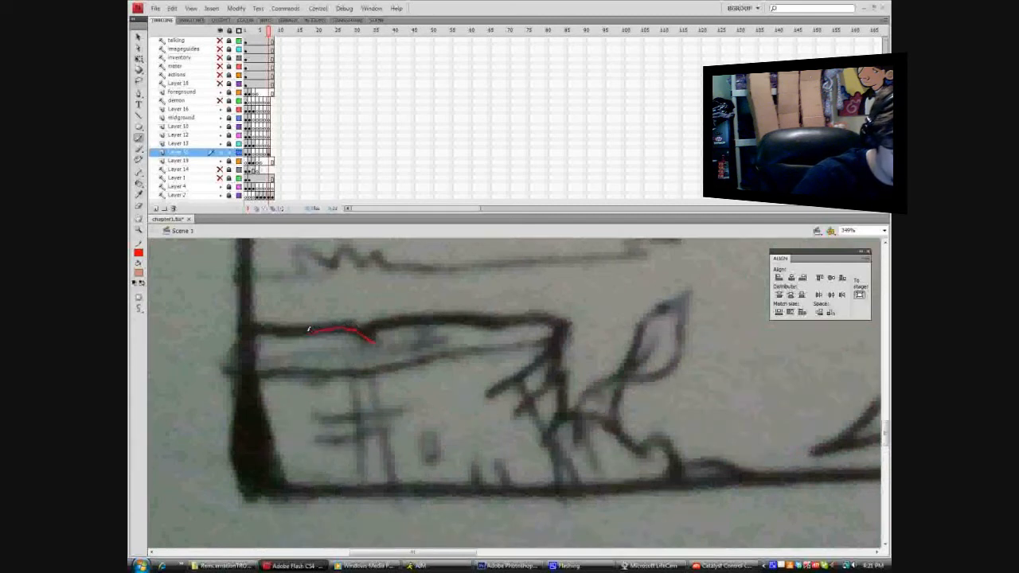
{"action": "mouse_move", "coordinate": [289, 328]}
{"action": "left_mouse_down"}
{"action": "mouse_move", "coordinate": [234, 324]}
{"action": "mouse_move", "coordinate": [227, 355]}
{"action": "mouse_move", "coordinate": [227, 366]}
{"action": "mouse_move", "coordinate": [268, 368]}
{"action": "left_mouse_up"}
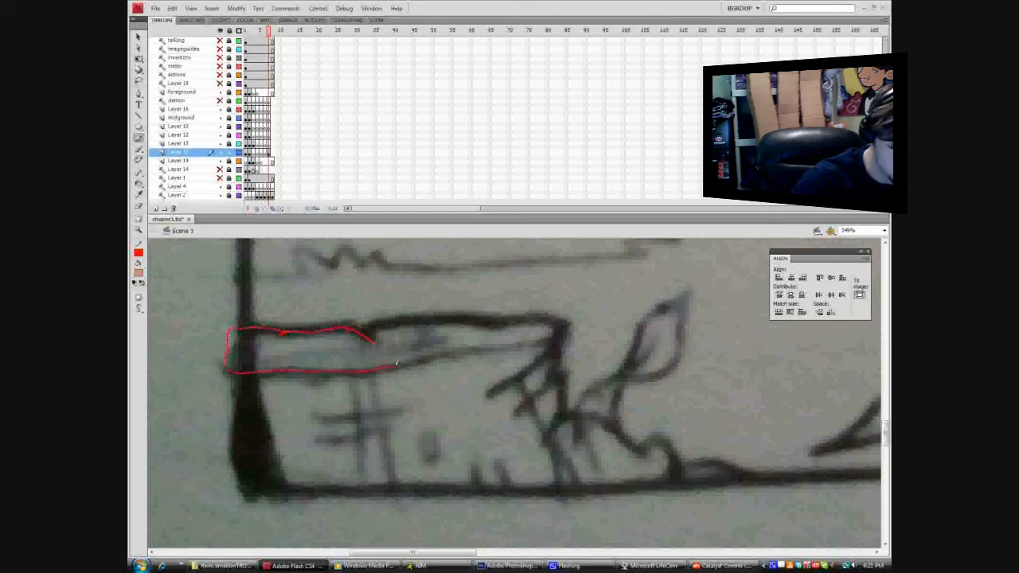
{"action": "left_click_drag", "start_coordinate": [416, 363], "coordinate": [469, 349]}
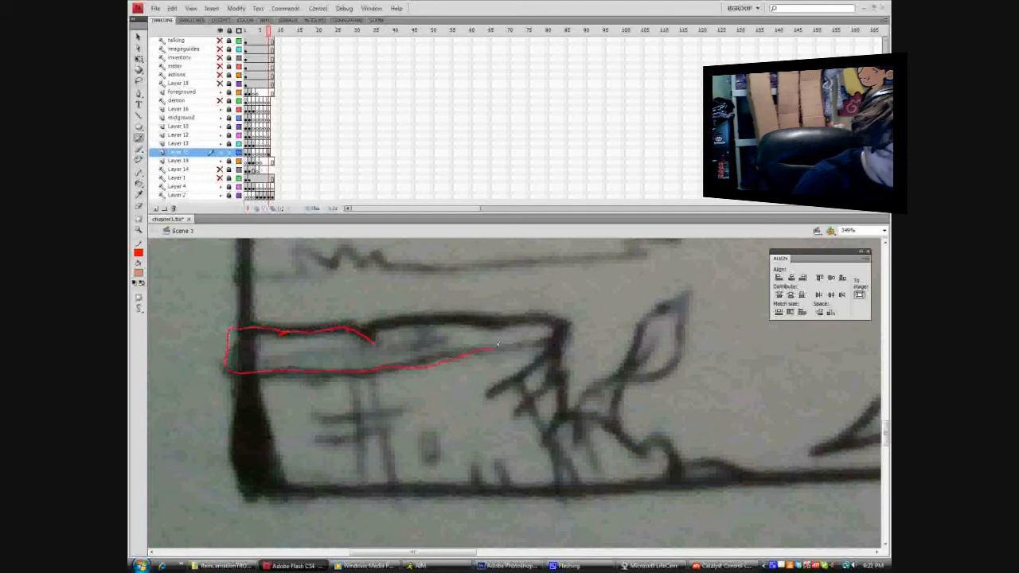
{"action": "mouse_move", "coordinate": [555, 329]}
{"action": "left_mouse_down"}
{"action": "mouse_move", "coordinate": [492, 319]}
{"action": "mouse_move", "coordinate": [498, 325]}
{"action": "mouse_move", "coordinate": [377, 324]}
{"action": "left_mouse_up"}
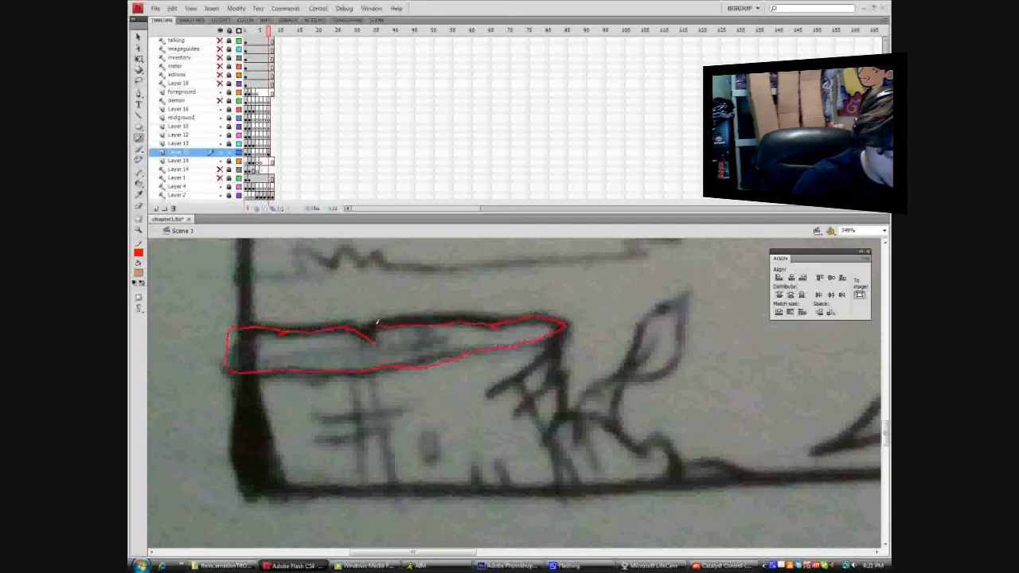
{"action": "left_click_drag", "start_coordinate": [370, 330], "coordinate": [367, 336]}
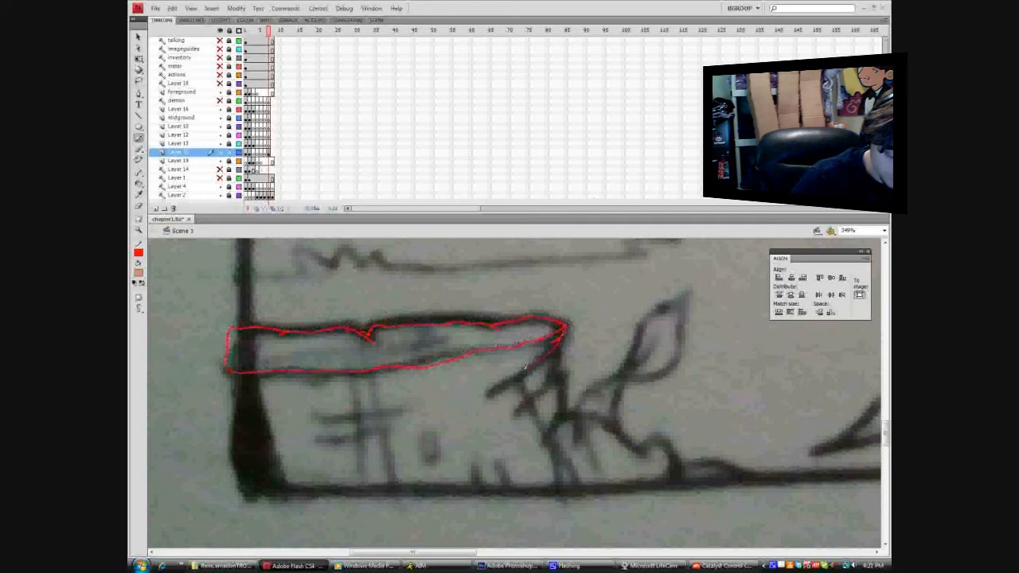
Trace the ledge's cracked right edge down to its base, and frame its left side and bottom with straight red lines.
{"action": "mouse_move", "coordinate": [557, 343]}
{"action": "left_mouse_down"}
{"action": "mouse_move", "coordinate": [554, 373]}
{"action": "mouse_move", "coordinate": [519, 410]}
{"action": "left_mouse_up"}
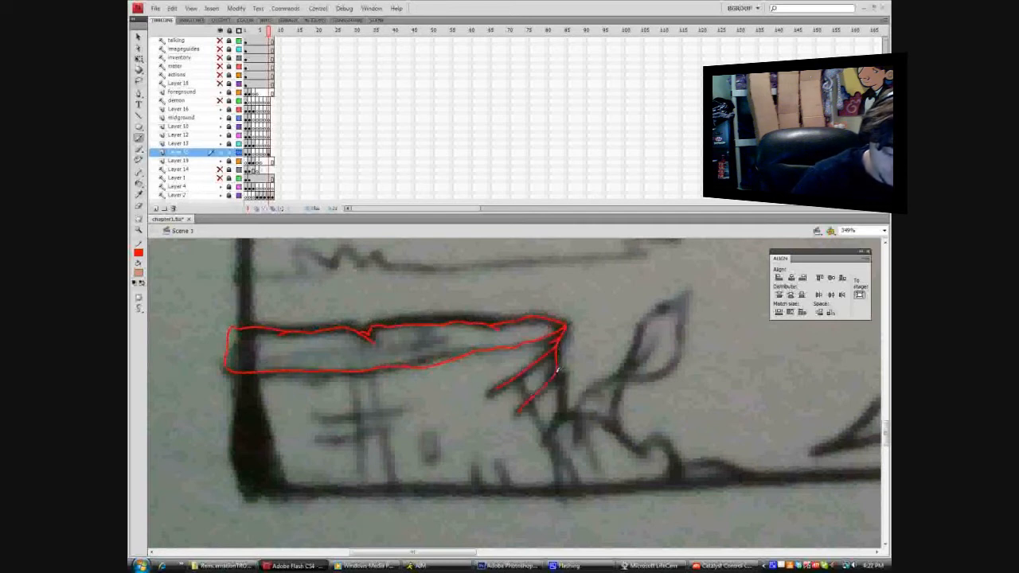
{"action": "mouse_move", "coordinate": [556, 370]}
{"action": "left_mouse_down"}
{"action": "mouse_move", "coordinate": [564, 398]}
{"action": "mouse_move", "coordinate": [545, 434]}
{"action": "left_mouse_up"}
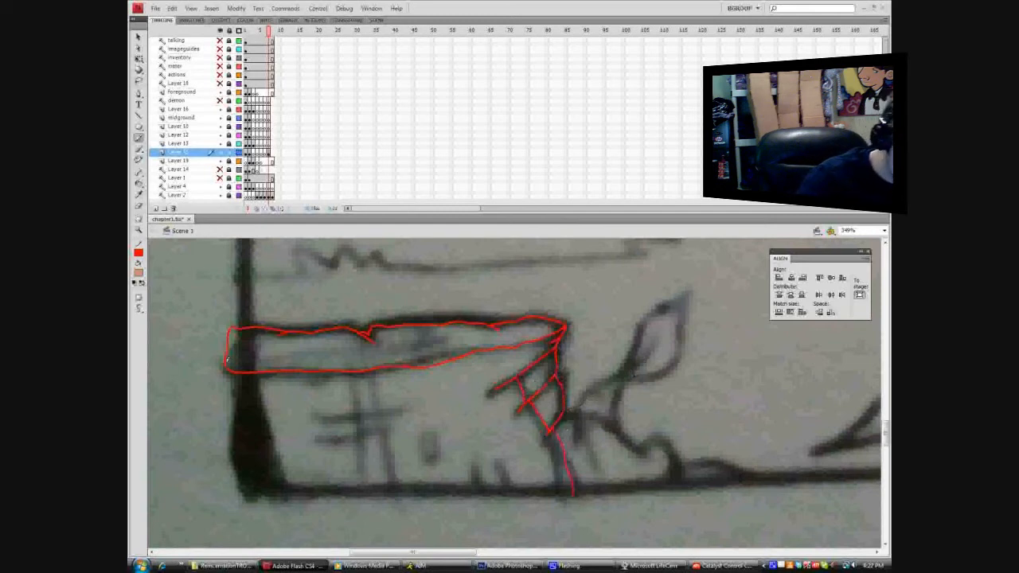
{"action": "left_click", "coordinate": [138, 116]}
{"action": "mouse_move", "coordinate": [233, 325]}
{"action": "left_mouse_down"}
{"action": "mouse_move", "coordinate": [232, 508]}
{"action": "mouse_move", "coordinate": [343, 488]}
{"action": "mouse_move", "coordinate": [750, 502]}
{"action": "mouse_move", "coordinate": [768, 484]}
{"action": "mouse_move", "coordinate": [761, 497]}
{"action": "left_mouse_up"}
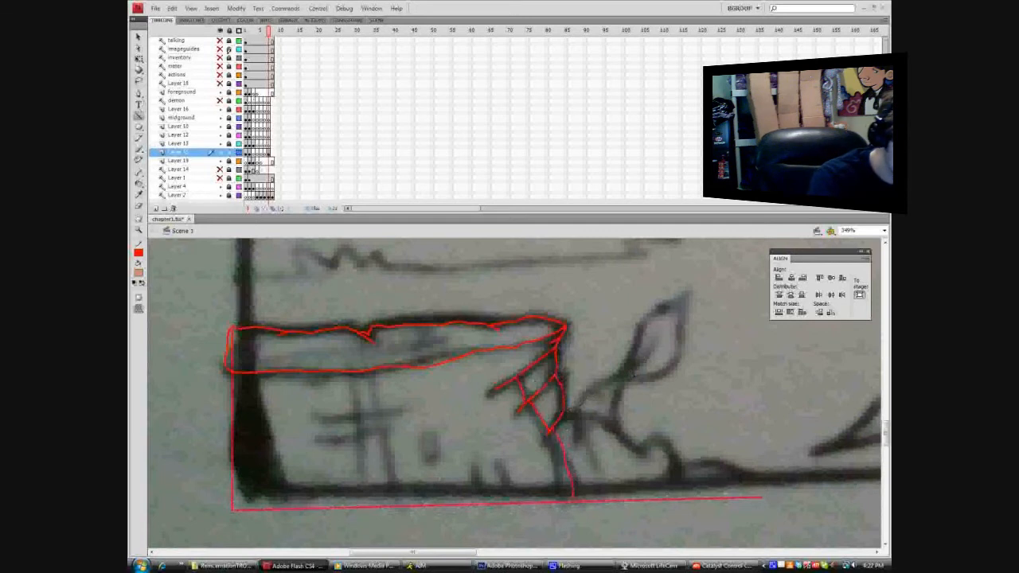
{"action": "left_click", "coordinate": [220, 49]}
{"action": "left_click", "coordinate": [220, 49]}
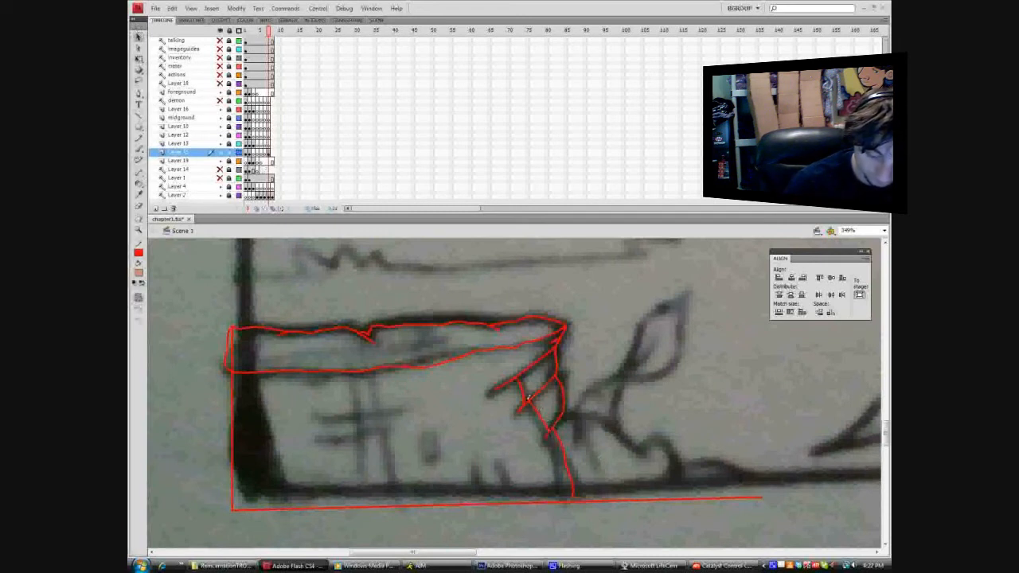
Trace the rubble sloping down from the ledge's right edge in red and join it to the end of the baseline.
{"action": "right_click", "coordinate": [528, 399]}
{"action": "left_click", "coordinate": [550, 223]}
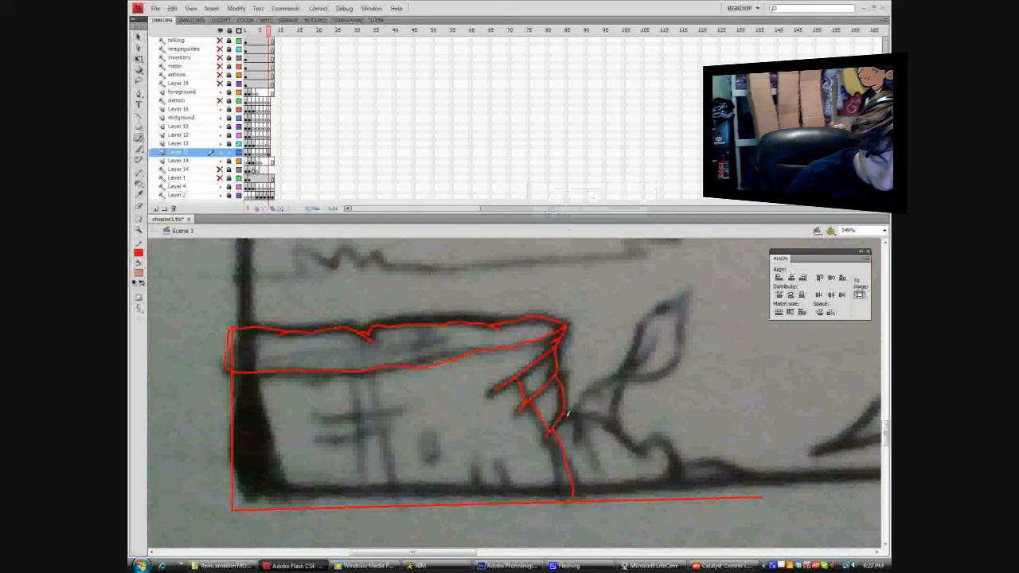
{"action": "mouse_move", "coordinate": [568, 416]}
{"action": "left_mouse_down"}
{"action": "mouse_move", "coordinate": [578, 437]}
{"action": "mouse_move", "coordinate": [579, 417]}
{"action": "mouse_move", "coordinate": [610, 422]}
{"action": "mouse_move", "coordinate": [642, 461]}
{"action": "mouse_move", "coordinate": [657, 436]}
{"action": "mouse_move", "coordinate": [699, 495]}
{"action": "left_mouse_up"}
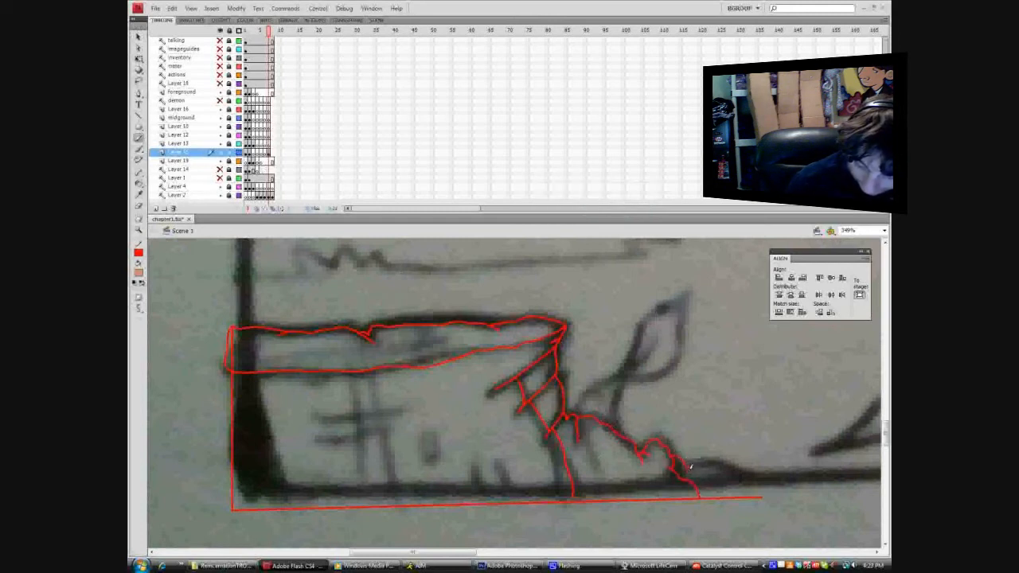
{"action": "mouse_move", "coordinate": [696, 462]}
{"action": "left_mouse_down"}
{"action": "mouse_move", "coordinate": [773, 479]}
{"action": "mouse_move", "coordinate": [768, 493]}
{"action": "left_mouse_up"}
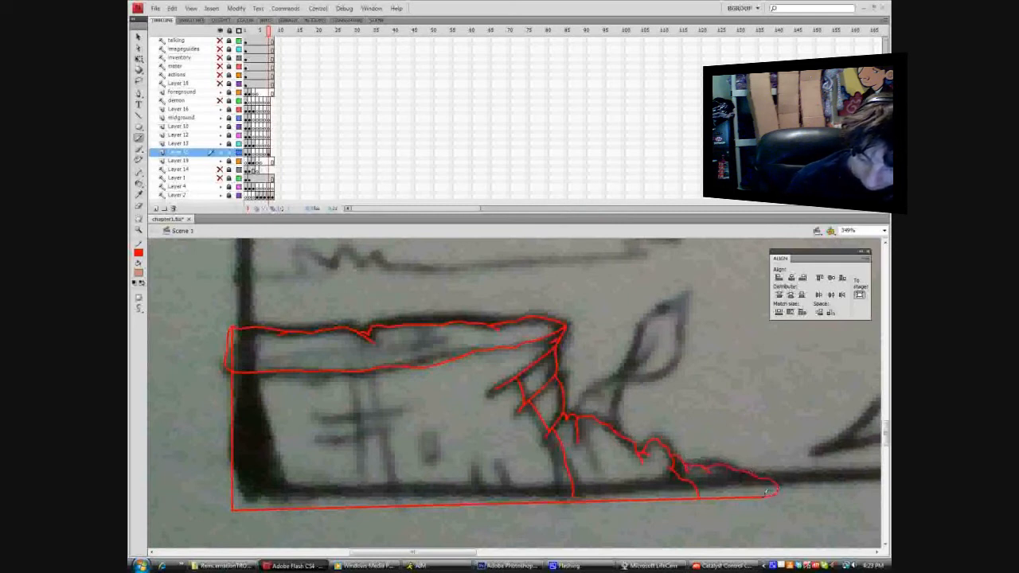
Remove the piece of the slab outline that sticks out beyond the ledge's straight left side.
{"action": "left_click", "coordinate": [139, 37]}
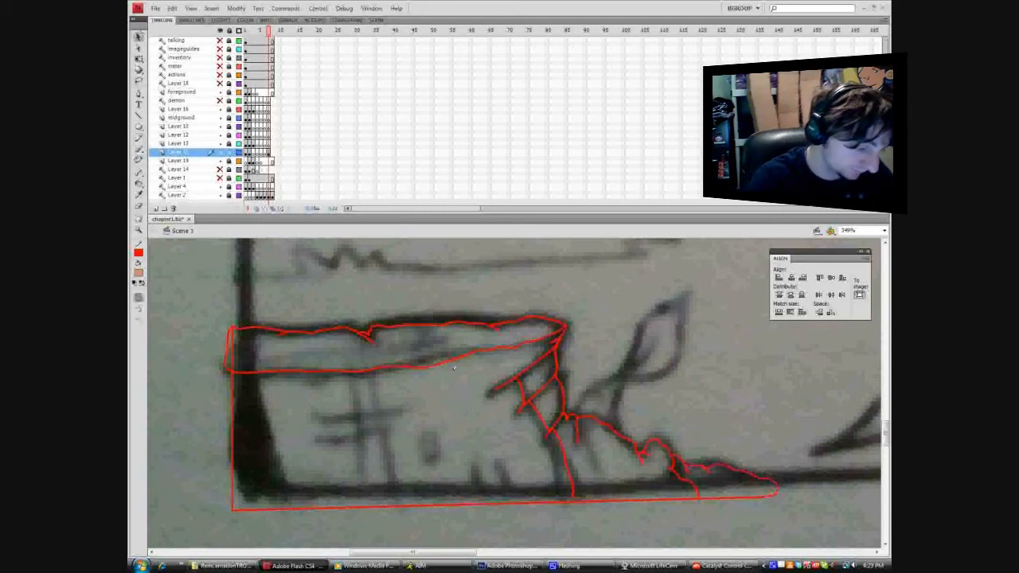
{"action": "right_click", "coordinate": [231, 339]}
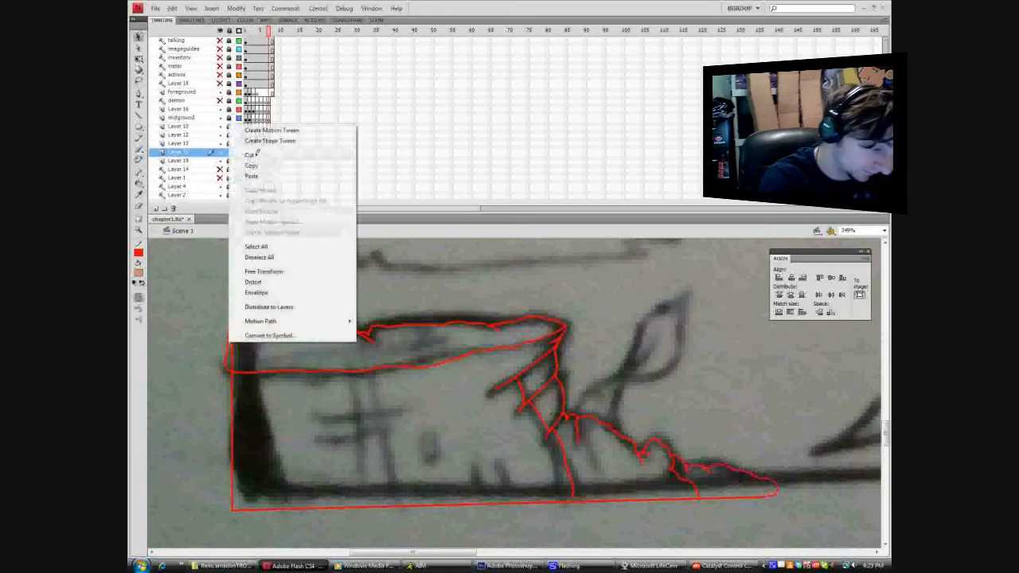
{"action": "left_click", "coordinate": [241, 257]}
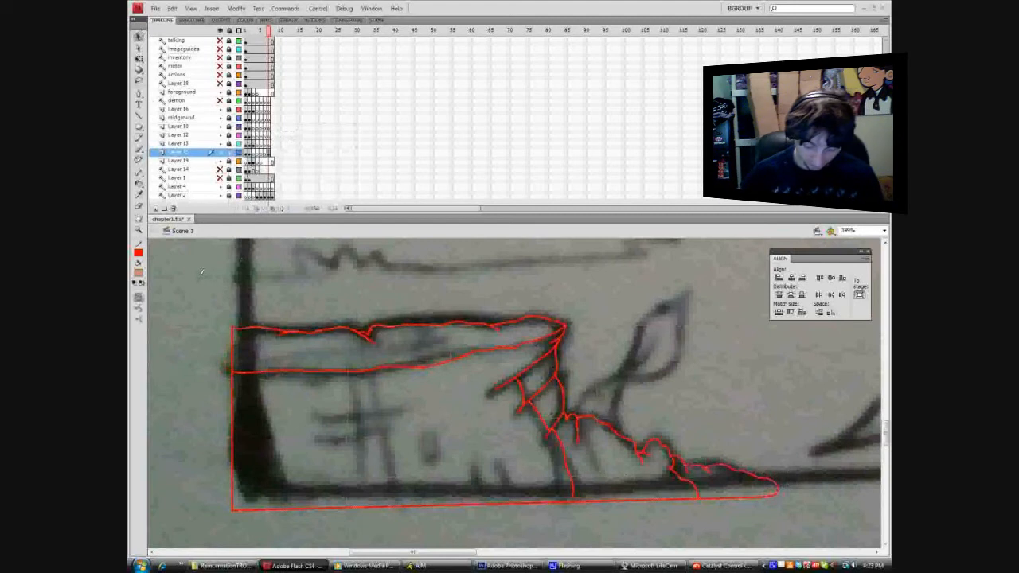
{"action": "key", "text": "ctrl+z"}
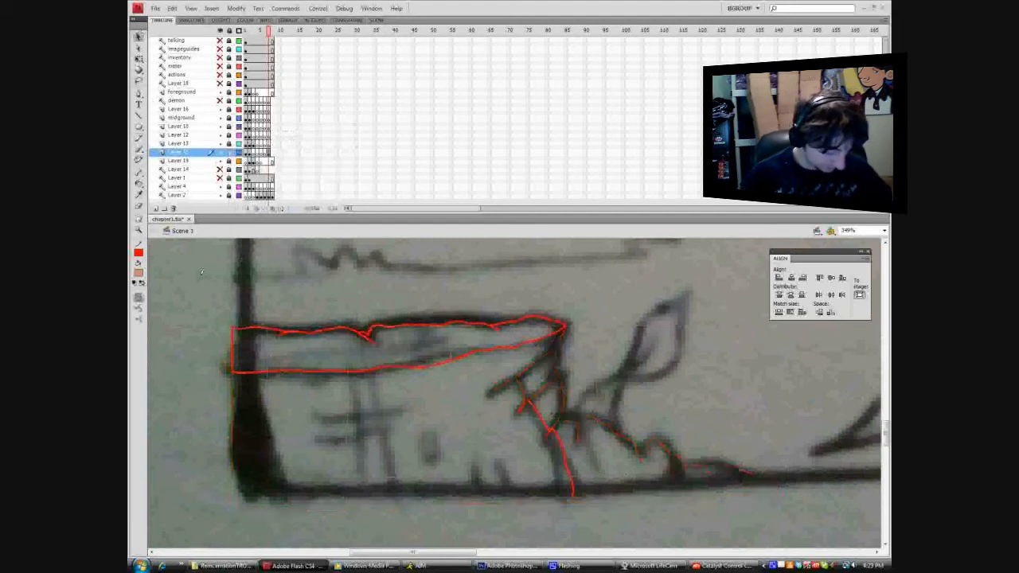
{"action": "key", "text": "ctrl+y"}
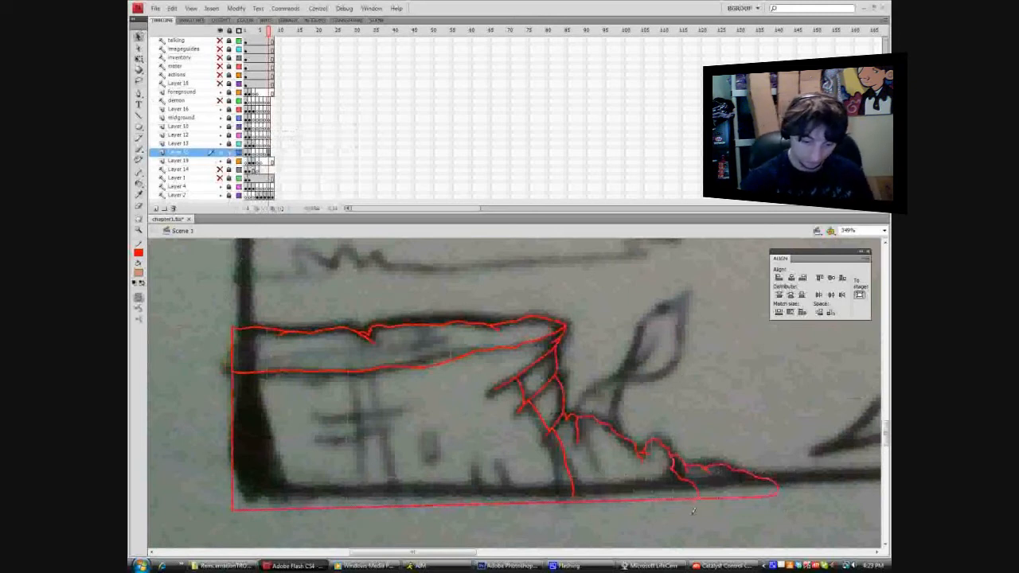
Delete the line segment between the ledge's broken right edge and the rubble, and redraw the connection with the pencil.
{"action": "left_click_drag", "start_coordinate": [628, 481], "coordinate": [577, 388]}
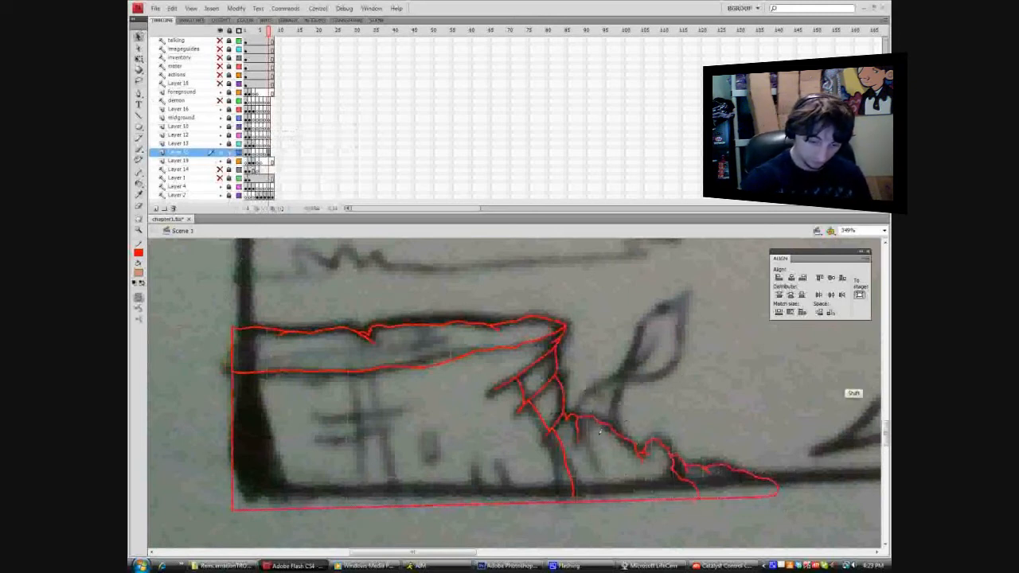
{"action": "left_click", "coordinate": [560, 406]}
{"action": "key", "text": "Delete"}
{"action": "left_click_drag", "start_coordinate": [633, 501], "coordinate": [463, 322]}
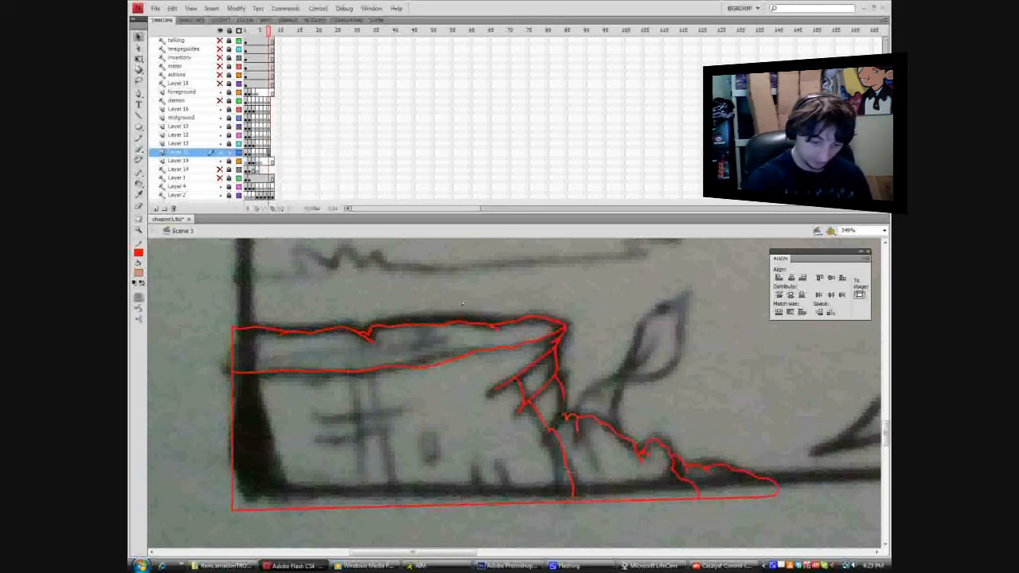
{"action": "left_click_drag", "start_coordinate": [621, 502], "coordinate": [432, 336]}
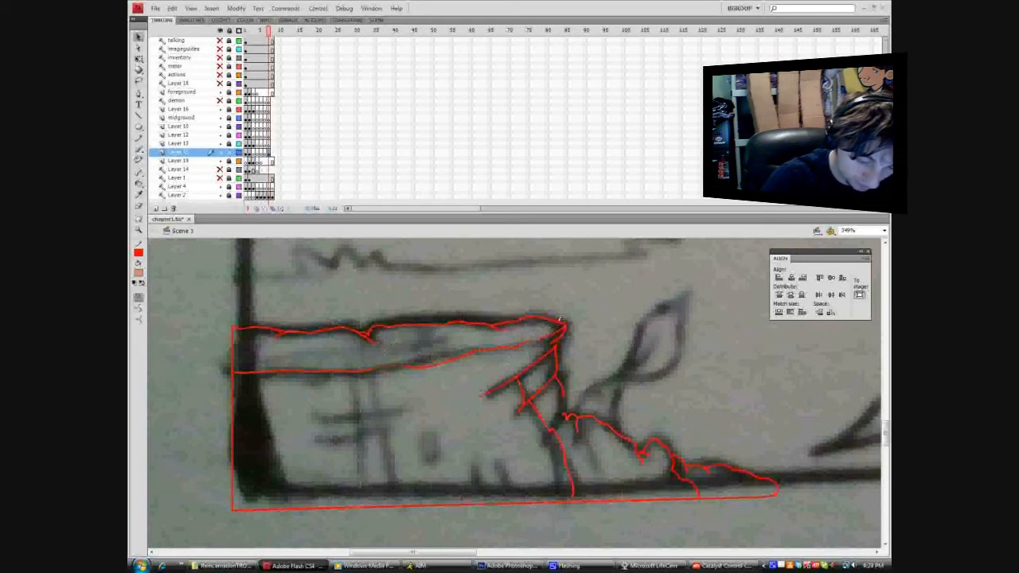
{"action": "key", "text": "y"}
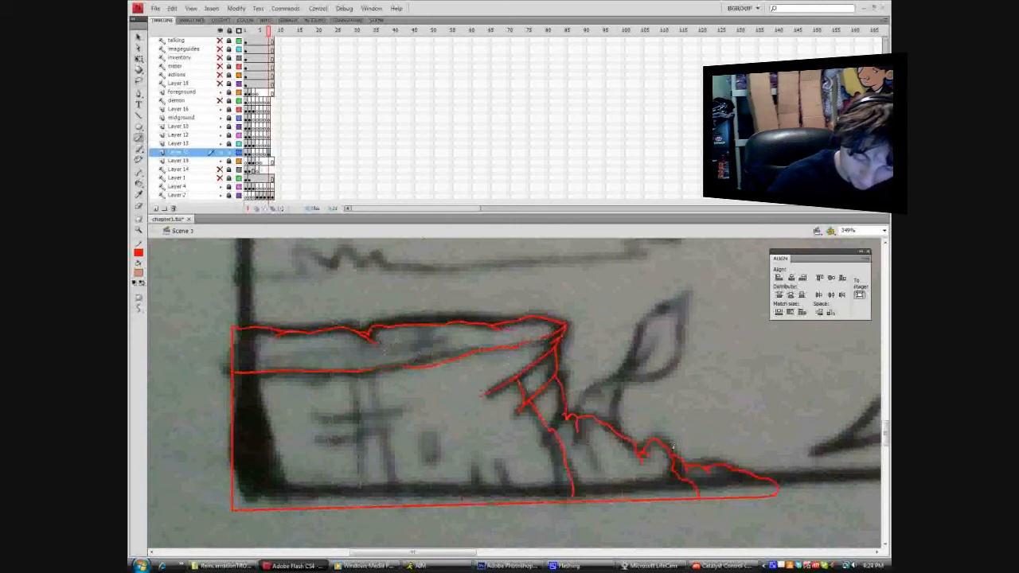
Reshape the crack lines on the ledge's right edge by adjusting their curves and end points.
{"action": "key", "text": "v"}
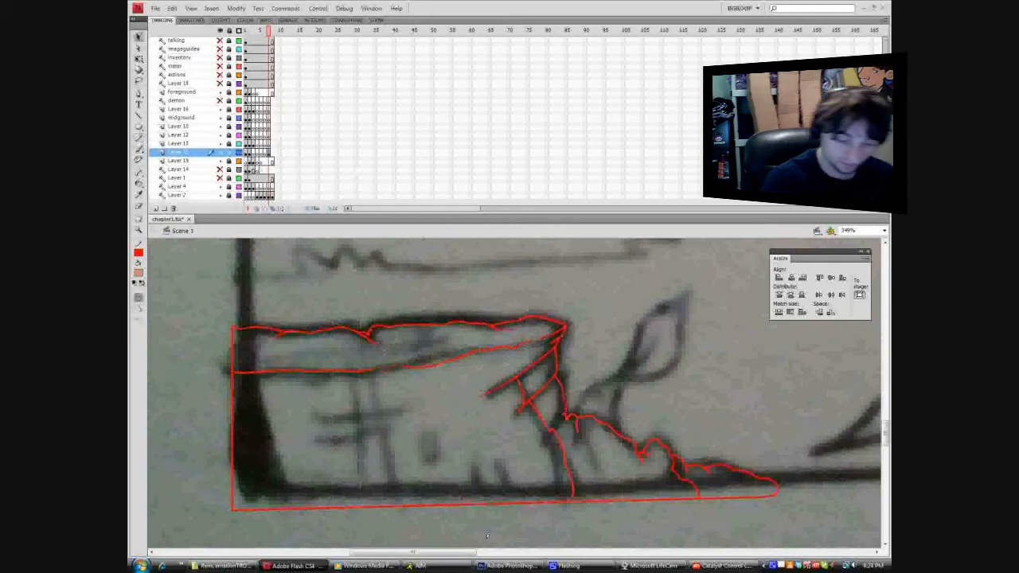
{"action": "left_click", "coordinate": [509, 503]}
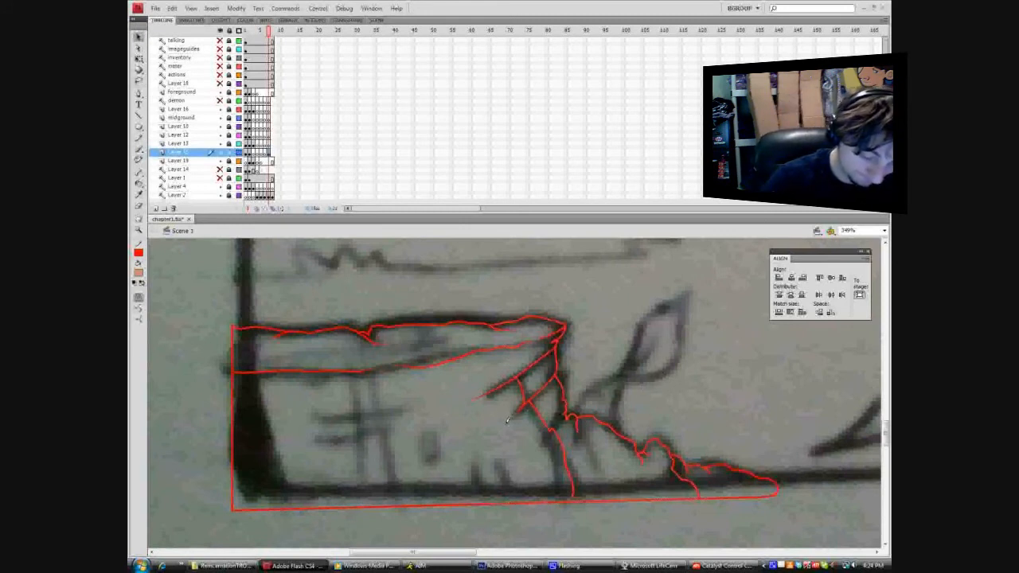
{"action": "left_click_drag", "start_coordinate": [541, 441], "coordinate": [549, 431]}
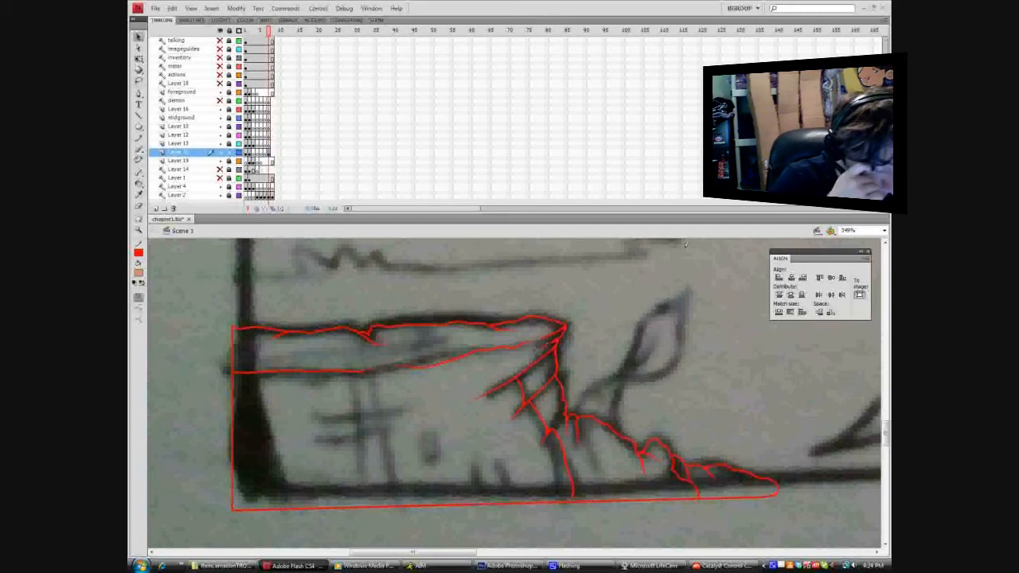
Draw the crossing cracks and the short vertical cracks on the ledge's front face in red, following the sketch.
{"action": "left_click", "coordinate": [139, 138]}
{"action": "left_click_drag", "start_coordinate": [350, 368], "coordinate": [358, 414]}
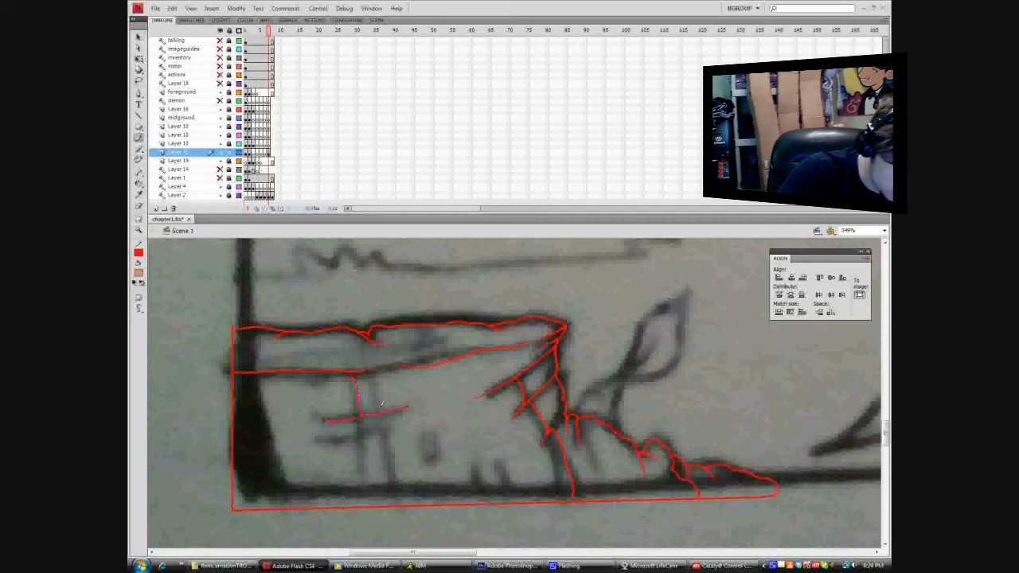
{"action": "left_click_drag", "start_coordinate": [385, 410], "coordinate": [377, 379]}
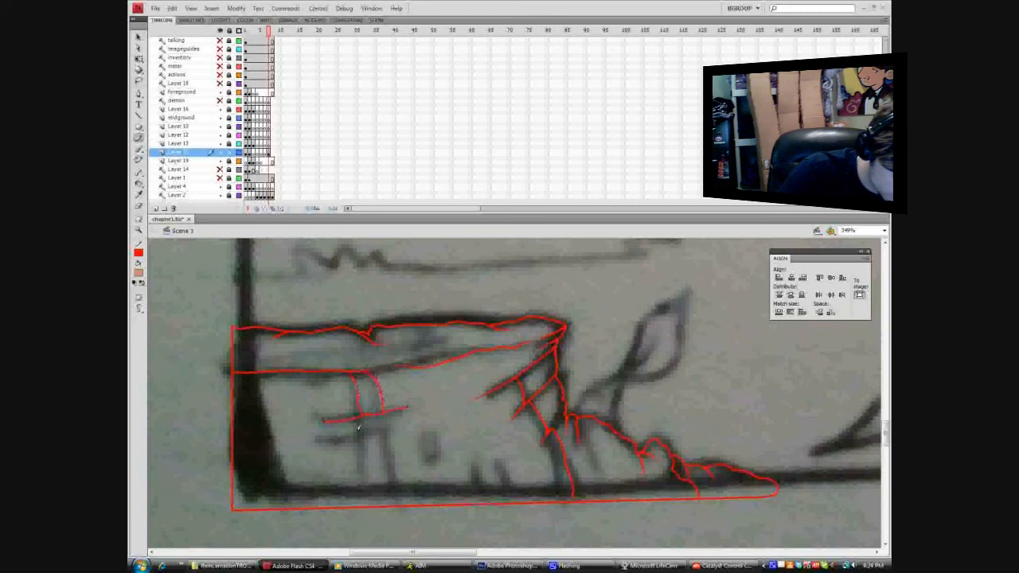
{"action": "left_click_drag", "start_coordinate": [312, 443], "coordinate": [393, 422]}
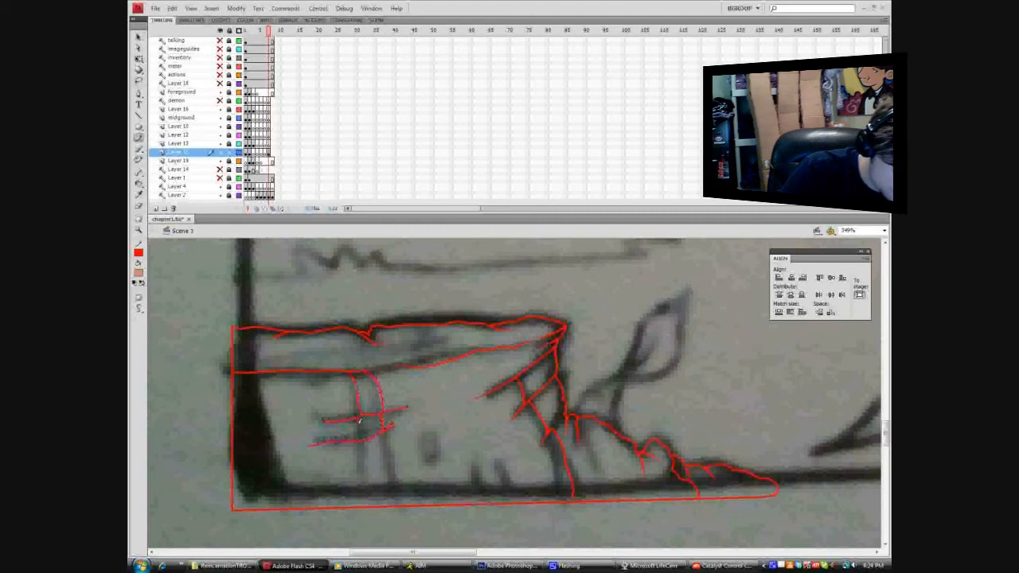
{"action": "left_click_drag", "start_coordinate": [360, 437], "coordinate": [376, 505]}
{"action": "left_click_drag", "start_coordinate": [389, 427], "coordinate": [412, 500]}
{"action": "left_click_drag", "start_coordinate": [469, 439], "coordinate": [486, 499]}
{"action": "left_click_drag", "start_coordinate": [499, 446], "coordinate": [517, 498]}
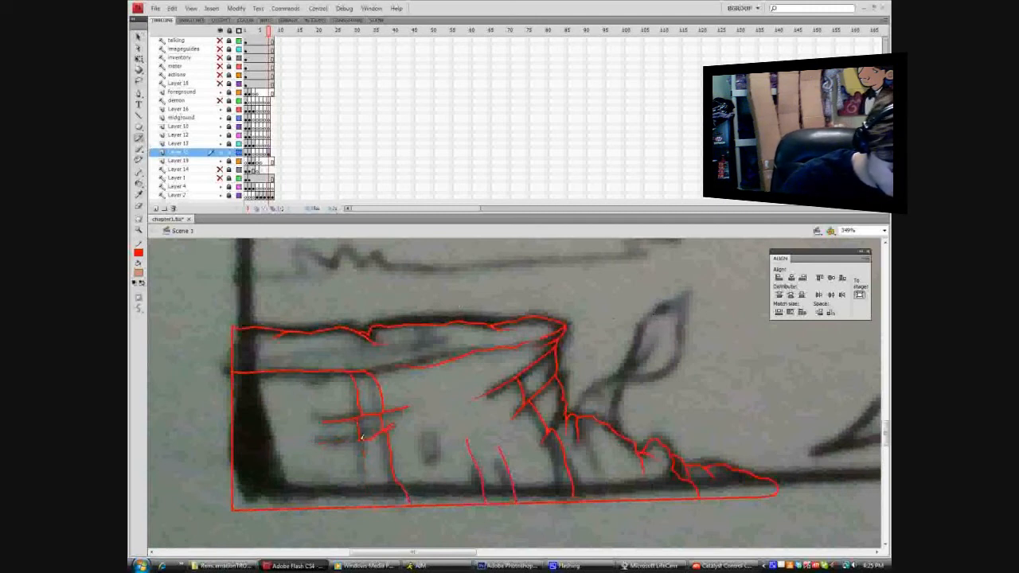
{"action": "left_click_drag", "start_coordinate": [364, 457], "coordinate": [374, 506]}
{"action": "left_click_drag", "start_coordinate": [358, 437], "coordinate": [307, 432]}
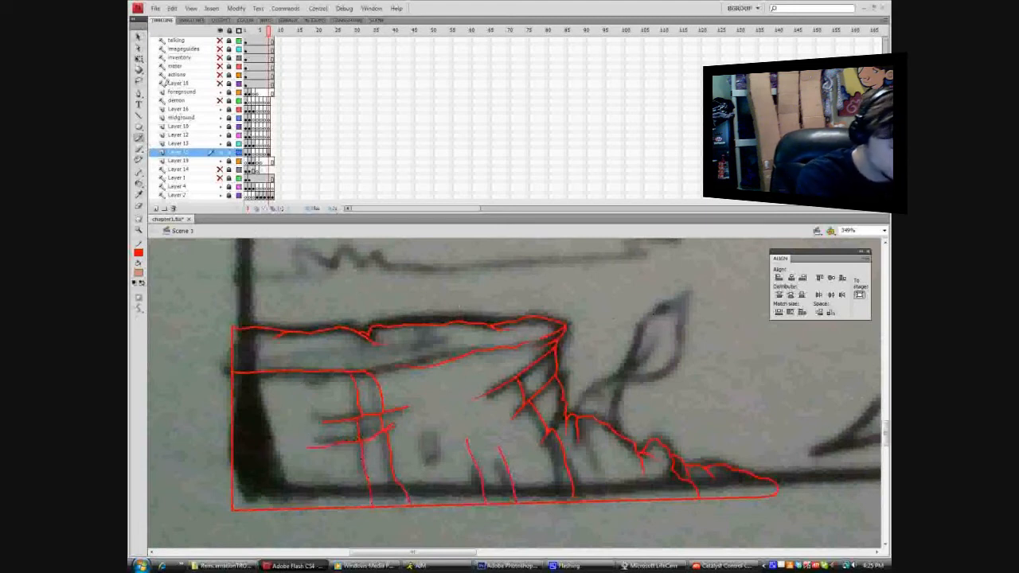
Adjust the end points of the cracks on the ledge's front face to refine their length and angle.
{"action": "left_click", "coordinate": [140, 37]}
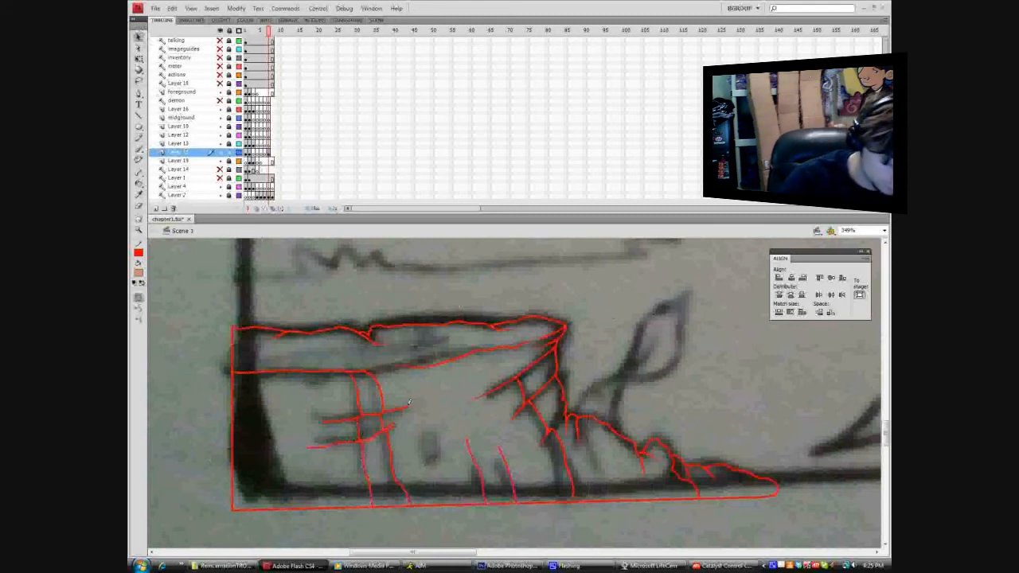
{"action": "left_click_drag", "start_coordinate": [429, 396], "coordinate": [409, 406]}
{"action": "mouse_move", "coordinate": [323, 421]}
{"action": "left_mouse_down"}
{"action": "mouse_move", "coordinate": [280, 450]}
{"action": "mouse_move", "coordinate": [313, 448]}
{"action": "left_mouse_up"}
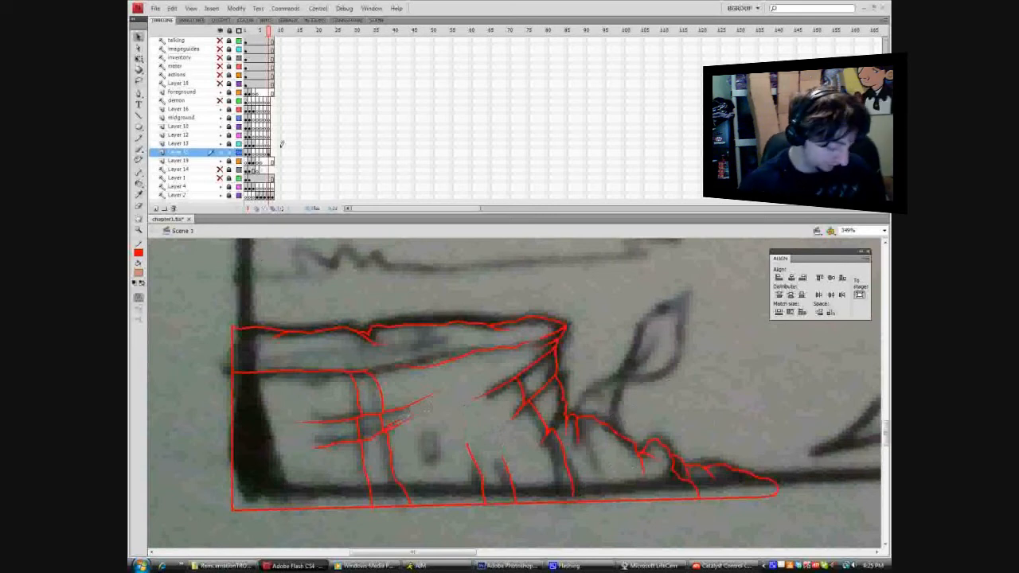
Trace the plant's stem and narrow leaf in red with the pencil, growing from the rubble beside the ledge's broken edge.
{"action": "left_click", "coordinate": [139, 137]}
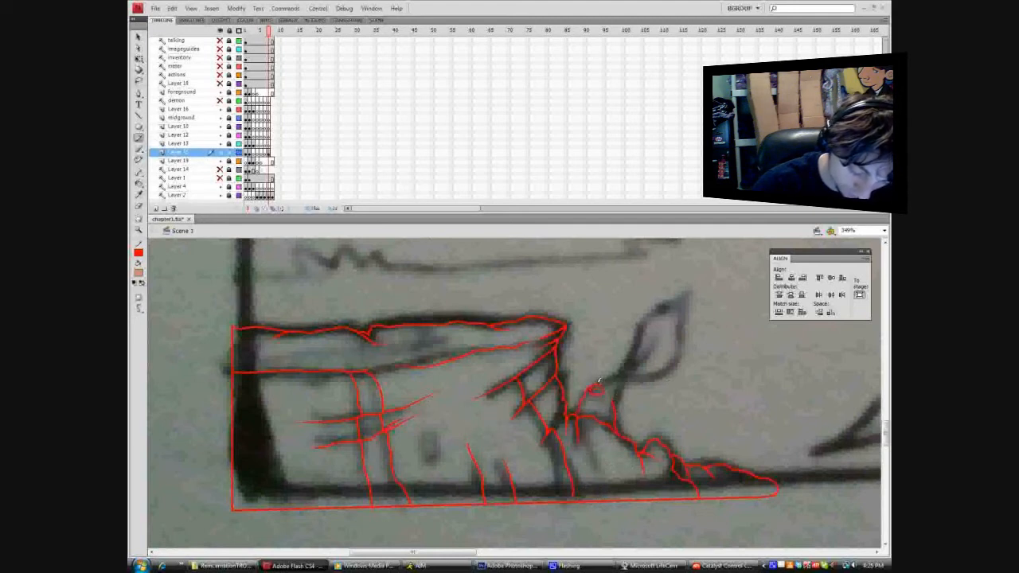
{"action": "mouse_move", "coordinate": [616, 372]}
{"action": "left_mouse_down"}
{"action": "mouse_move", "coordinate": [658, 323]}
{"action": "mouse_move", "coordinate": [621, 387]}
{"action": "left_mouse_up"}
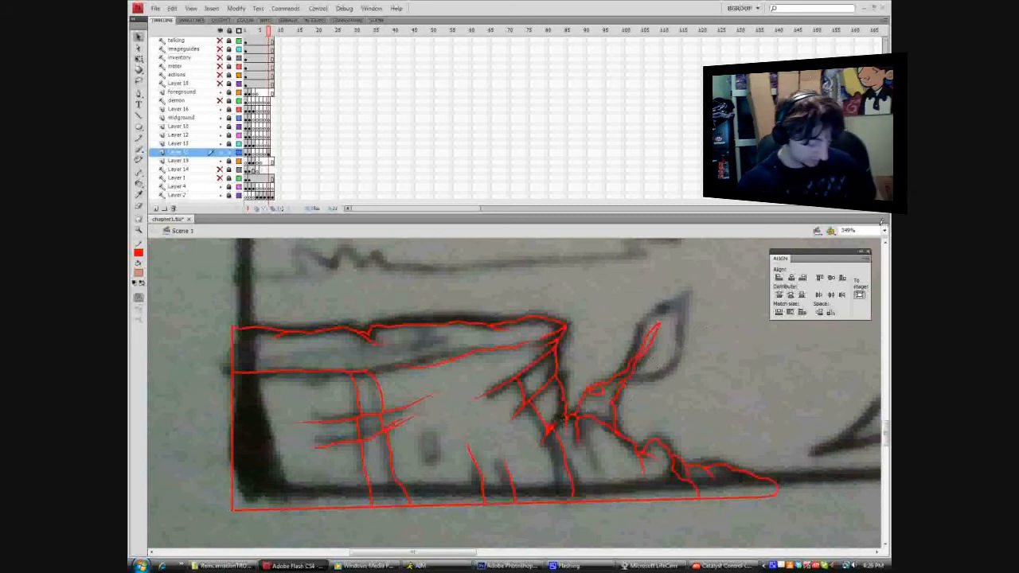
{"action": "key", "text": "s"}
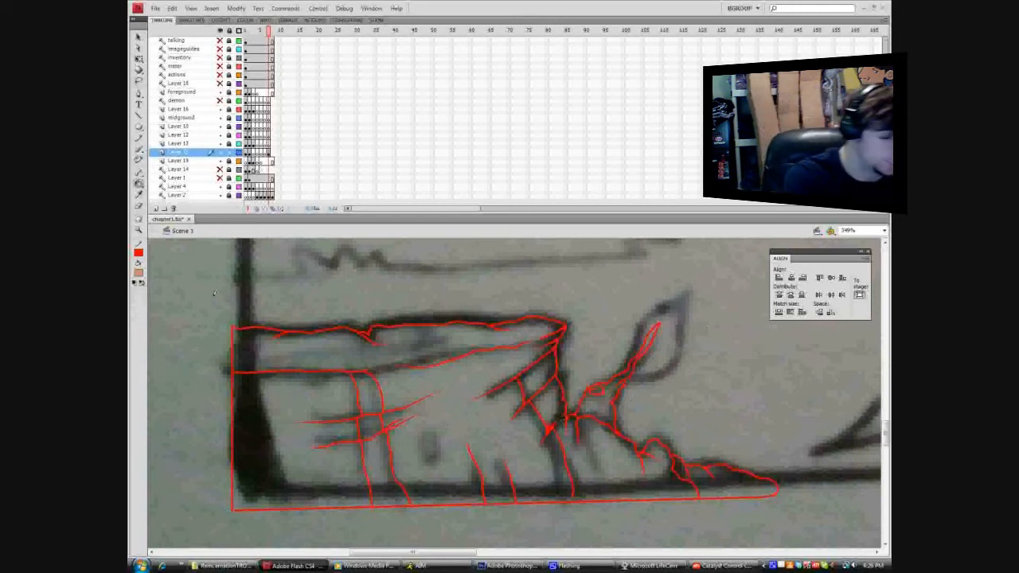
Draw fine red detail lines along the ledge's top slab, front face and rubble, including a narrow hole in the front face.
{"action": "key", "text": "y"}
{"action": "left_click_drag", "start_coordinate": [237, 362], "coordinate": [414, 356]}
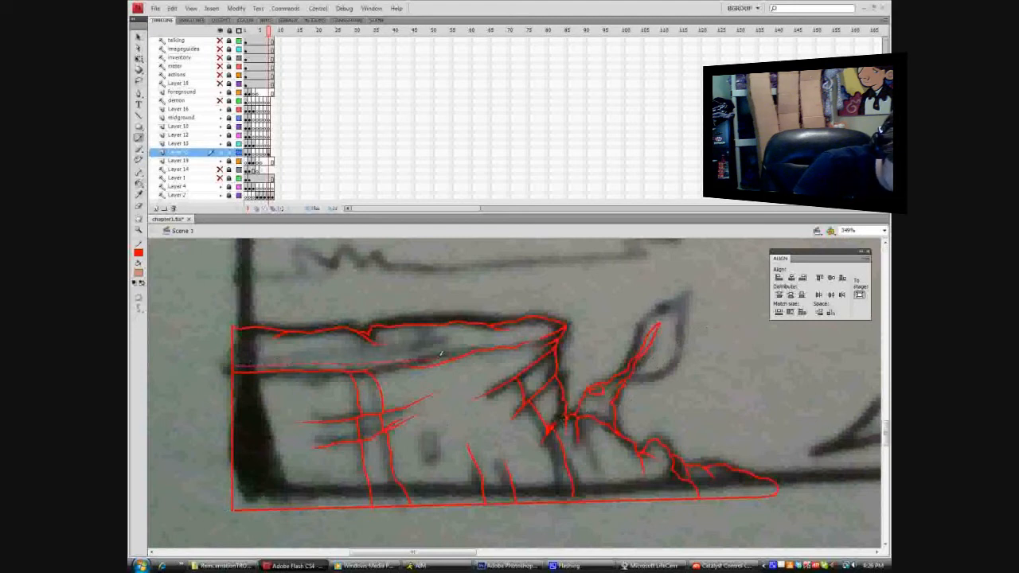
{"action": "mouse_move", "coordinate": [472, 344]}
{"action": "left_mouse_down"}
{"action": "mouse_move", "coordinate": [553, 325]}
{"action": "mouse_move", "coordinate": [544, 319]}
{"action": "left_mouse_up"}
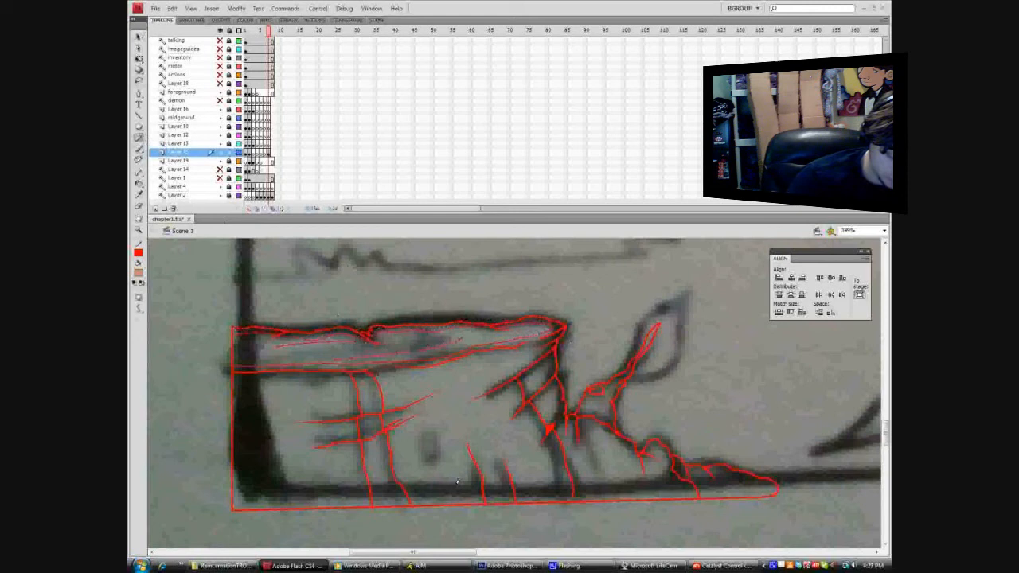
{"action": "mouse_move", "coordinate": [429, 447]}
{"action": "left_mouse_down"}
{"action": "mouse_move", "coordinate": [435, 419]}
{"action": "mouse_move", "coordinate": [434, 455]}
{"action": "left_mouse_up"}
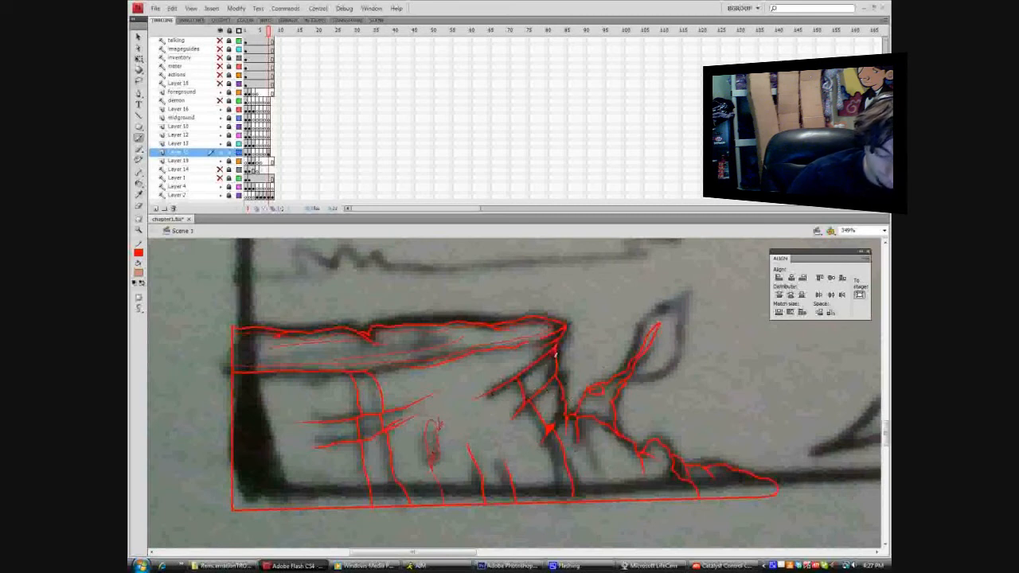
{"action": "mouse_move", "coordinate": [580, 417]}
{"action": "left_mouse_down"}
{"action": "mouse_move", "coordinate": [608, 459]}
{"action": "mouse_move", "coordinate": [603, 446]}
{"action": "left_mouse_up"}
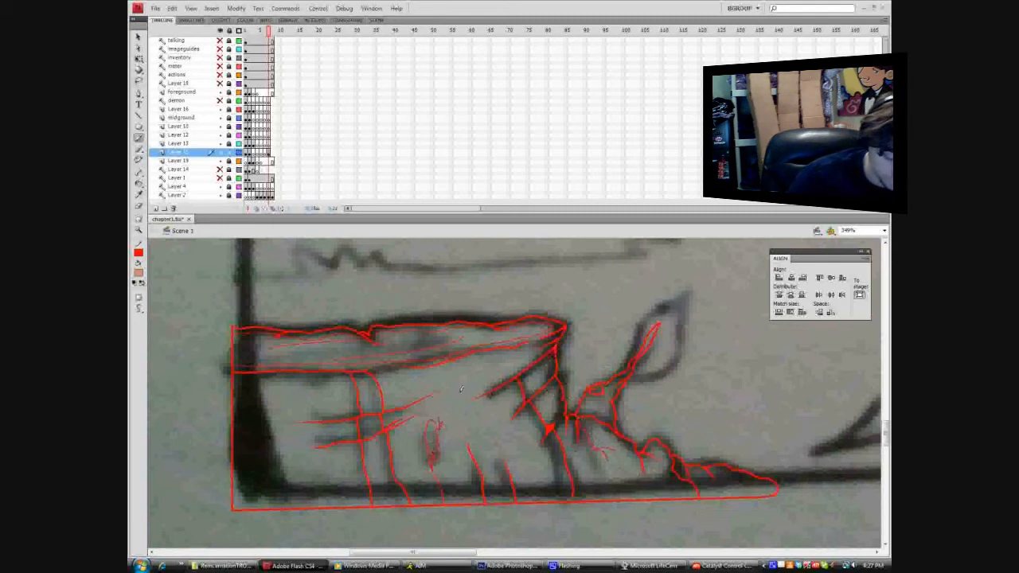
{"action": "left_click_drag", "start_coordinate": [441, 404], "coordinate": [481, 391]}
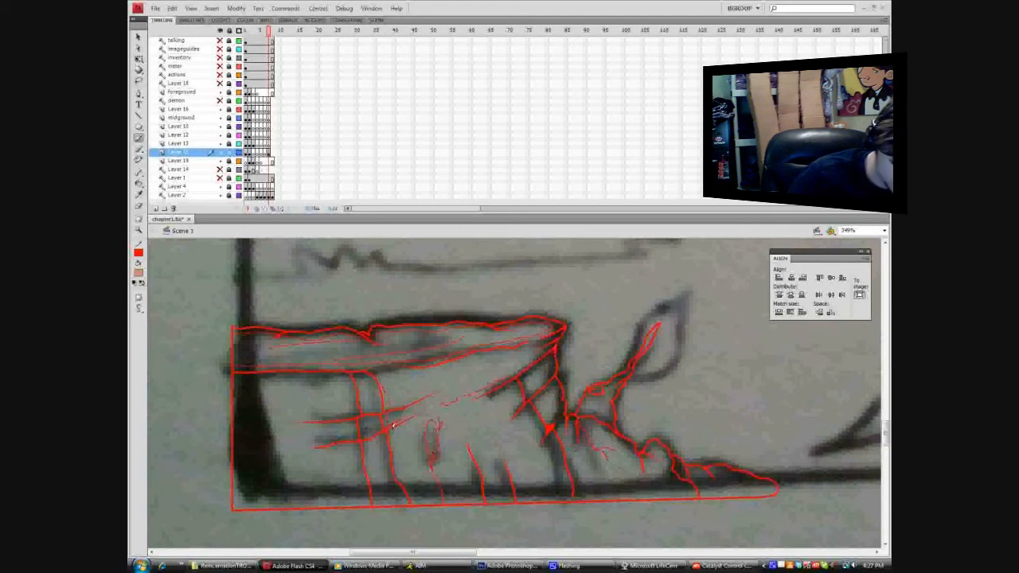
{"action": "left_click_drag", "start_coordinate": [396, 424], "coordinate": [423, 503]}
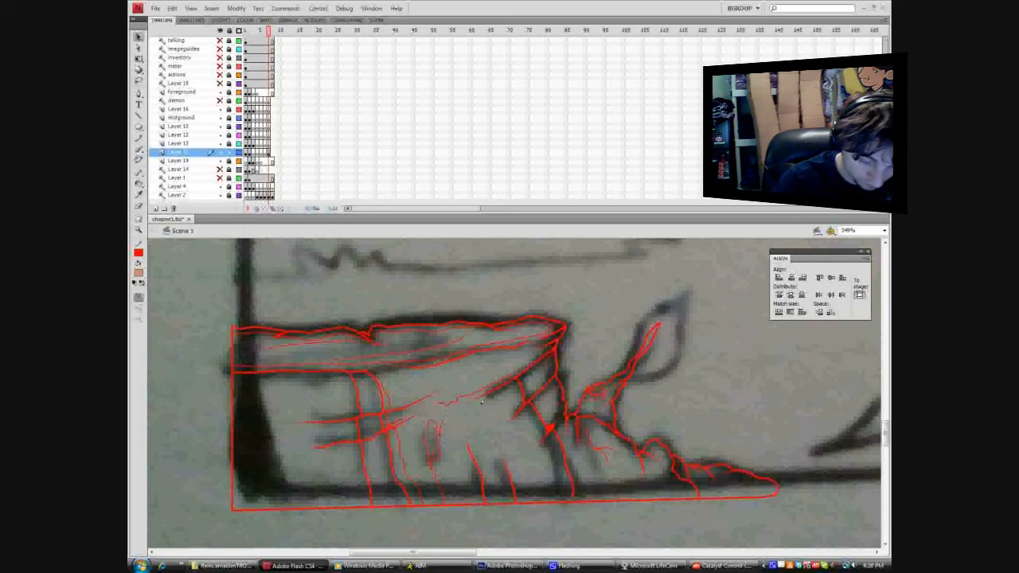
Open the orange and brown color strip's group beside the sketch and cut its artwork out.
{"action": "left_click", "coordinate": [850, 230]}
{"action": "left_click", "coordinate": [852, 272]}
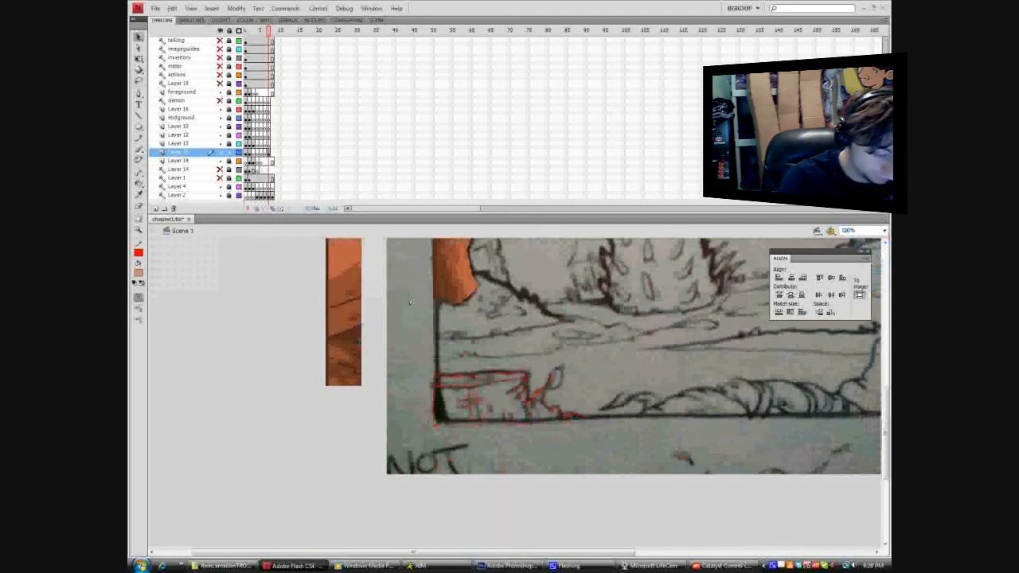
{"action": "key", "text": "i"}
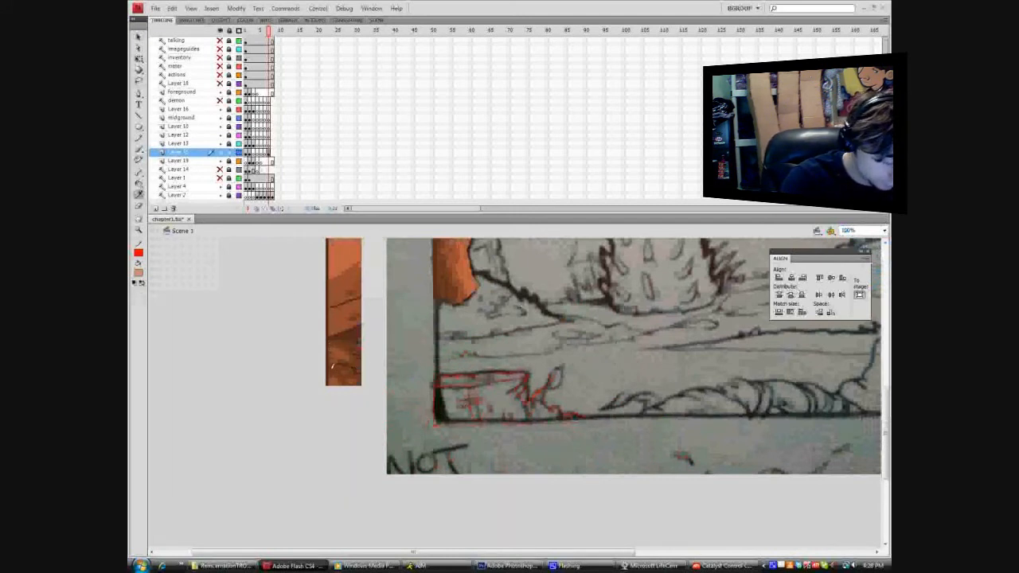
{"action": "left_click", "coordinate": [140, 35]}
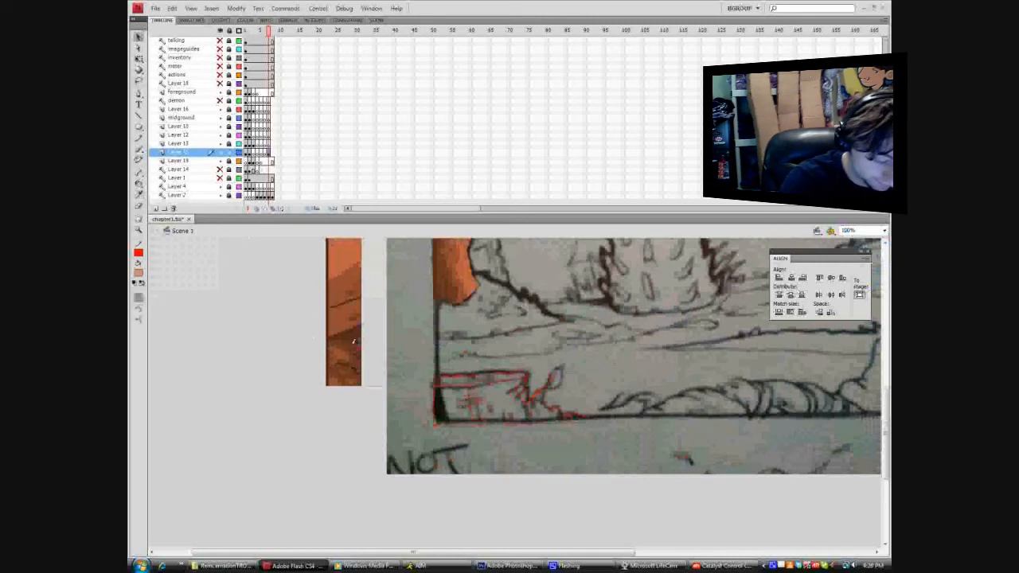
{"action": "double_click", "coordinate": [353, 341]}
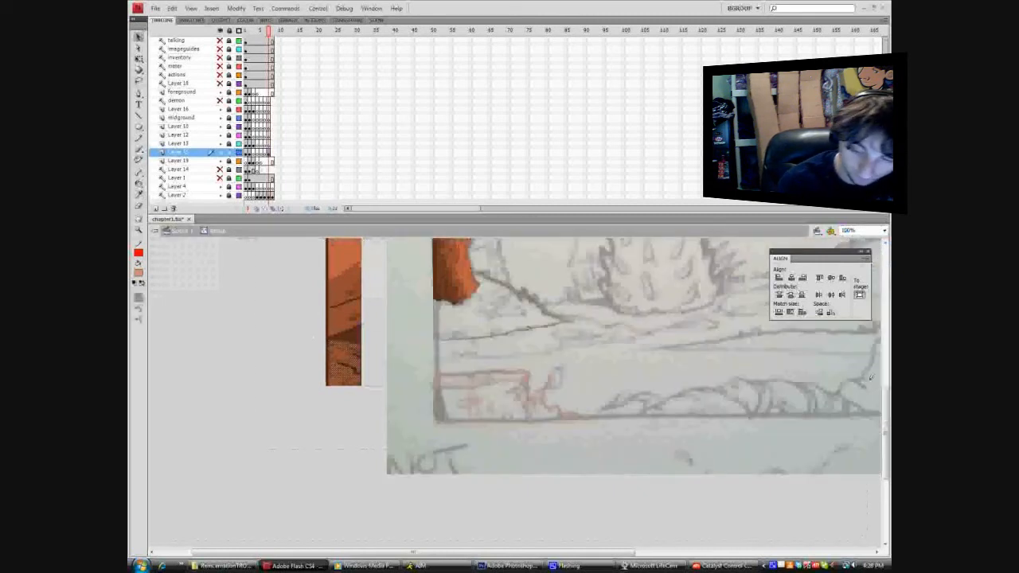
{"action": "scroll", "coordinate": [888, 390], "scroll_direction": "up", "scroll_amount": 5}
{"action": "mouse_move", "coordinate": [301, 537]}
{"action": "left_mouse_down"}
{"action": "mouse_move", "coordinate": [359, 382]}
{"action": "mouse_move", "coordinate": [377, 254]}
{"action": "left_mouse_up"}
{"action": "right_click", "coordinate": [350, 289]}
{"action": "left_click", "coordinate": [466, 325]}
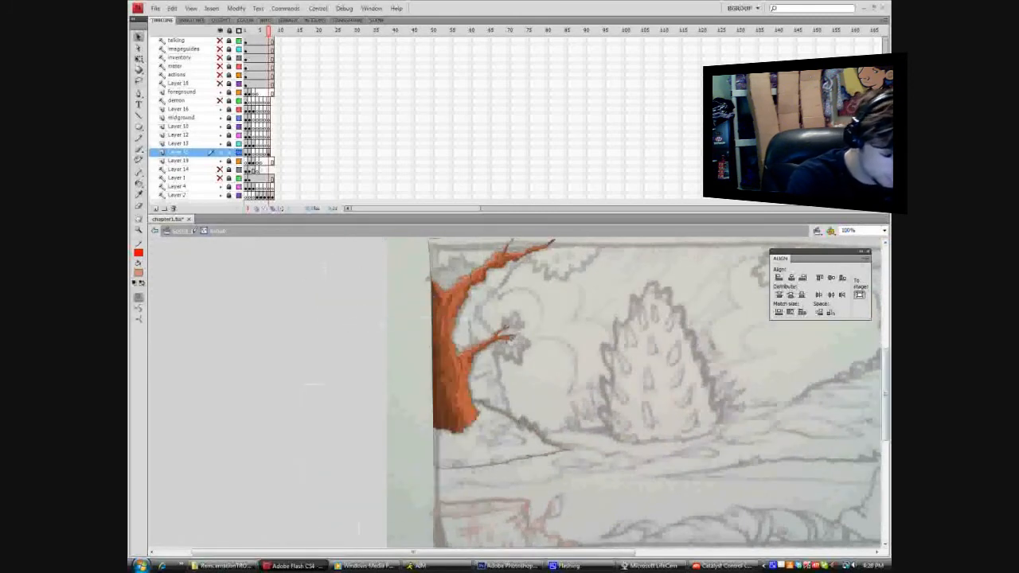
Return to Scene 1, paste the color strip's artwork in place beside the sketch, and deselect it.
{"action": "double_click", "coordinate": [480, 325]}
{"action": "left_click_drag", "start_coordinate": [884, 376], "coordinate": [884, 398]}
{"action": "right_click", "coordinate": [309, 449]}
{"action": "left_click", "coordinate": [337, 349]}
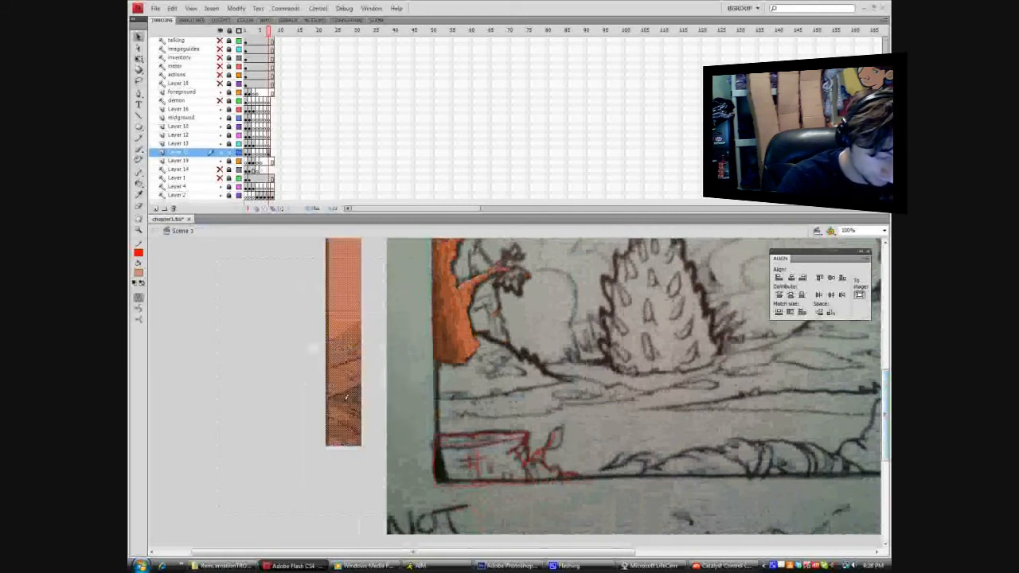
{"action": "left_click", "coordinate": [235, 291]}
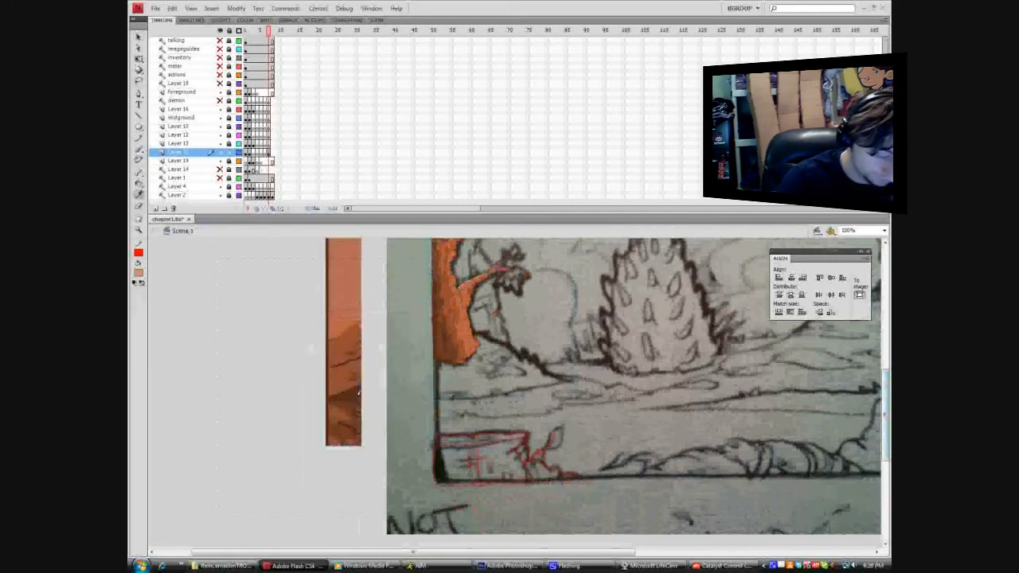
Sample the dark brown at the color strip's edge as the fill color, and hide the sketch on Layer 2.
{"action": "left_click", "coordinate": [139, 37]}
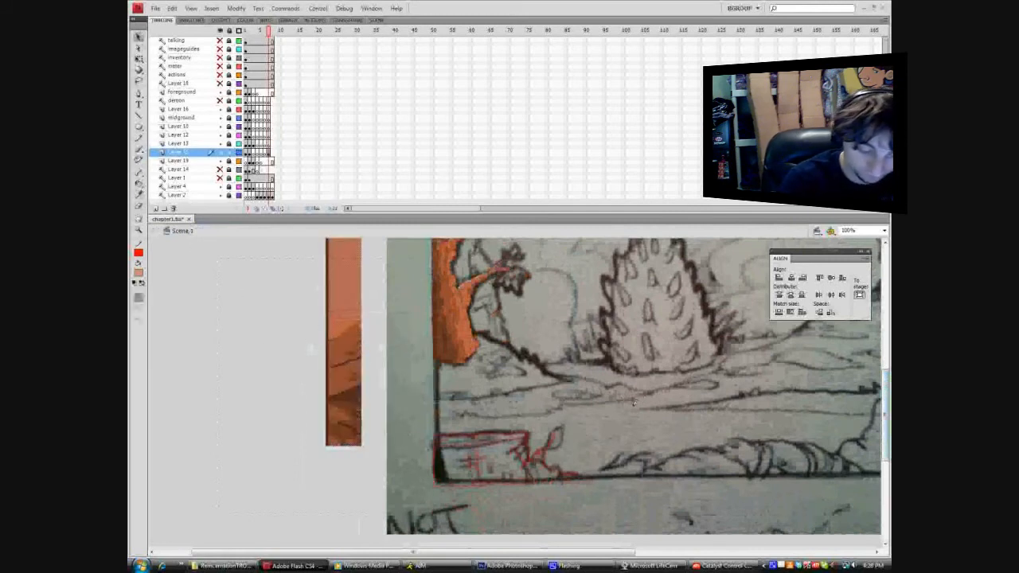
{"action": "left_click", "coordinate": [139, 193]}
{"action": "left_click", "coordinate": [328, 324]}
{"action": "key", "text": "v"}
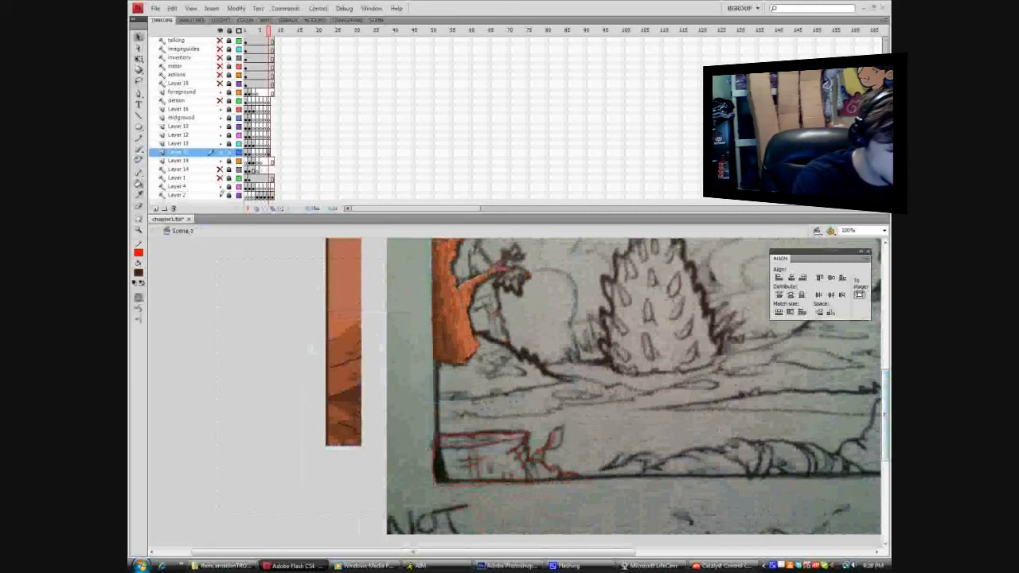
{"action": "left_click", "coordinate": [220, 195]}
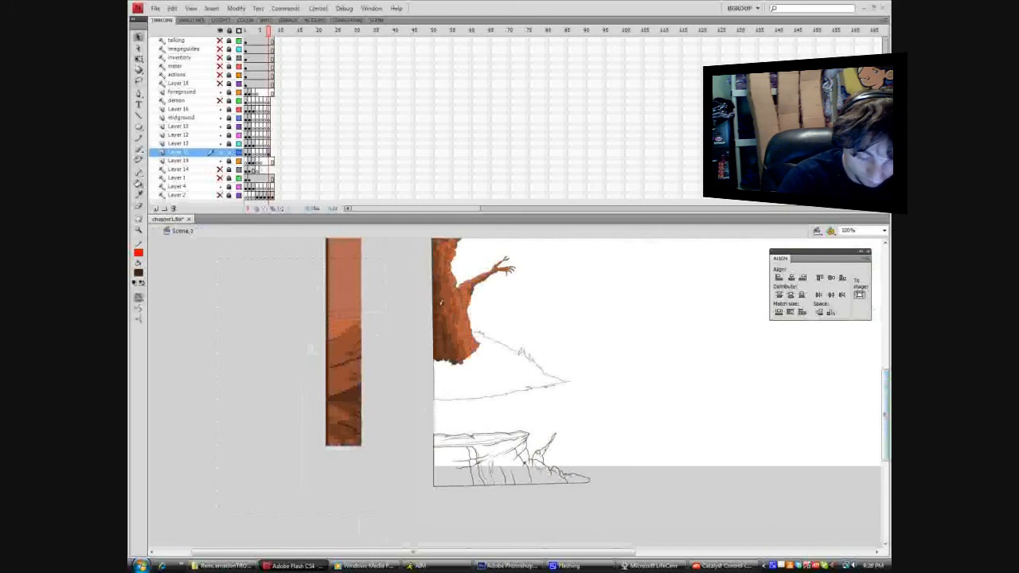
Sample the reddish brown from the color strip and fill the sections of the ledge's front face with it.
{"action": "left_click", "coordinate": [139, 193]}
{"action": "left_click", "coordinate": [344, 333]}
{"action": "left_click", "coordinate": [452, 454]}
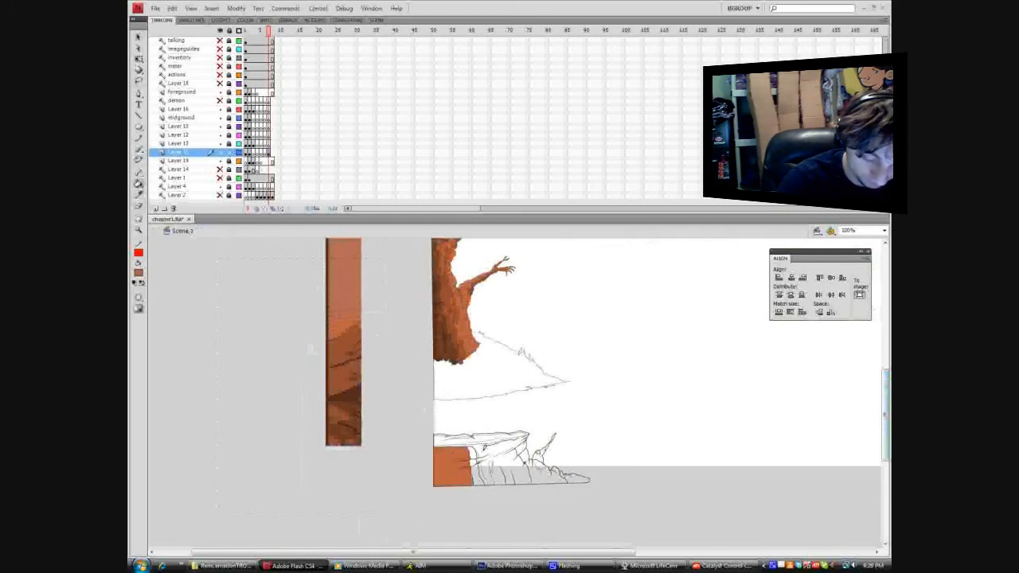
{"action": "left_click", "coordinate": [482, 449]}
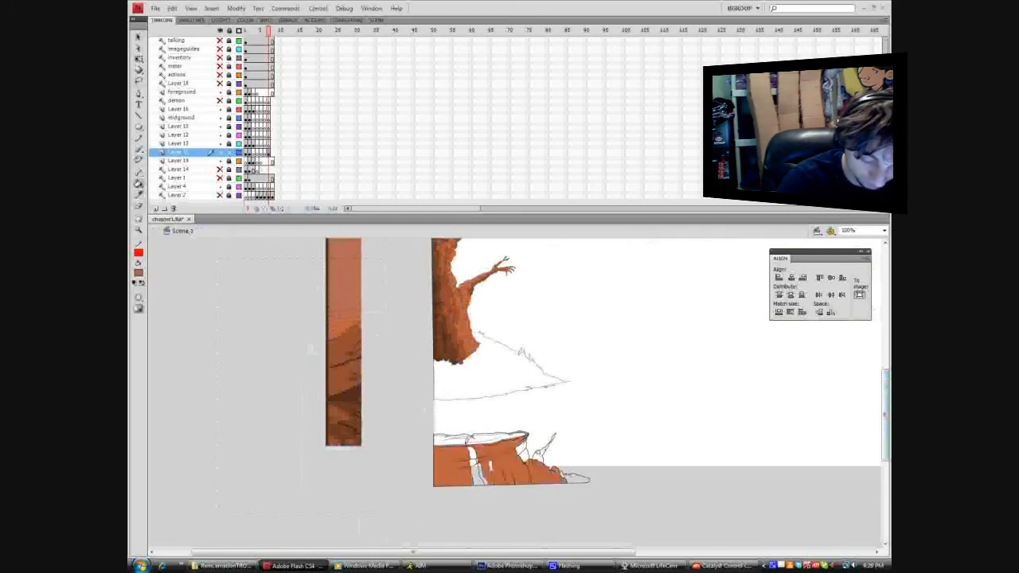
{"action": "left_click", "coordinate": [480, 469]}
{"action": "left_click", "coordinate": [482, 475]}
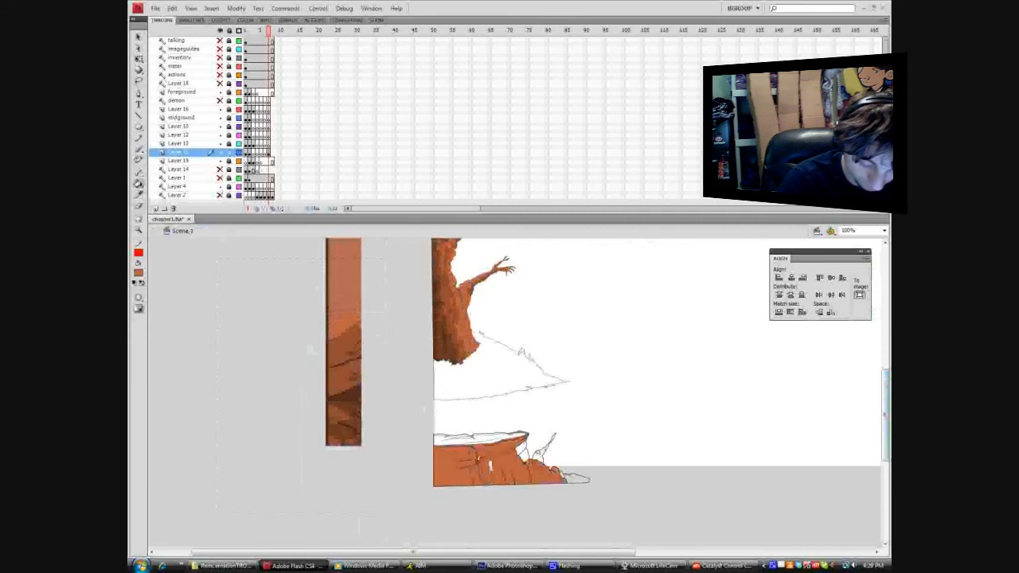
Fill the ledge's broken edge, the plant and the rubble with the same reddish brown.
{"action": "left_click", "coordinate": [521, 450]}
{"action": "left_click", "coordinate": [526, 458]}
{"action": "left_click", "coordinate": [537, 456]}
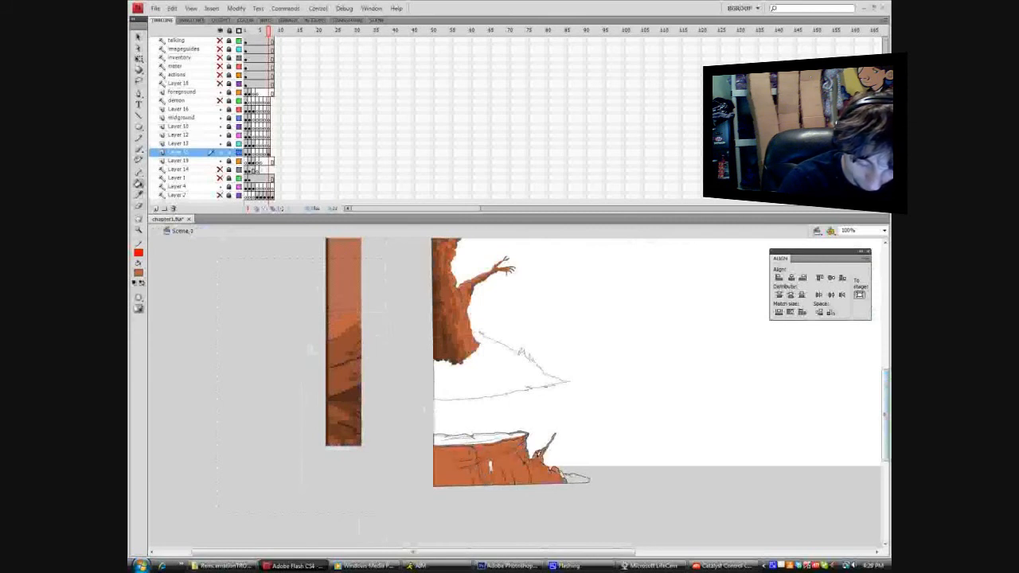
{"action": "left_click", "coordinate": [570, 476]}
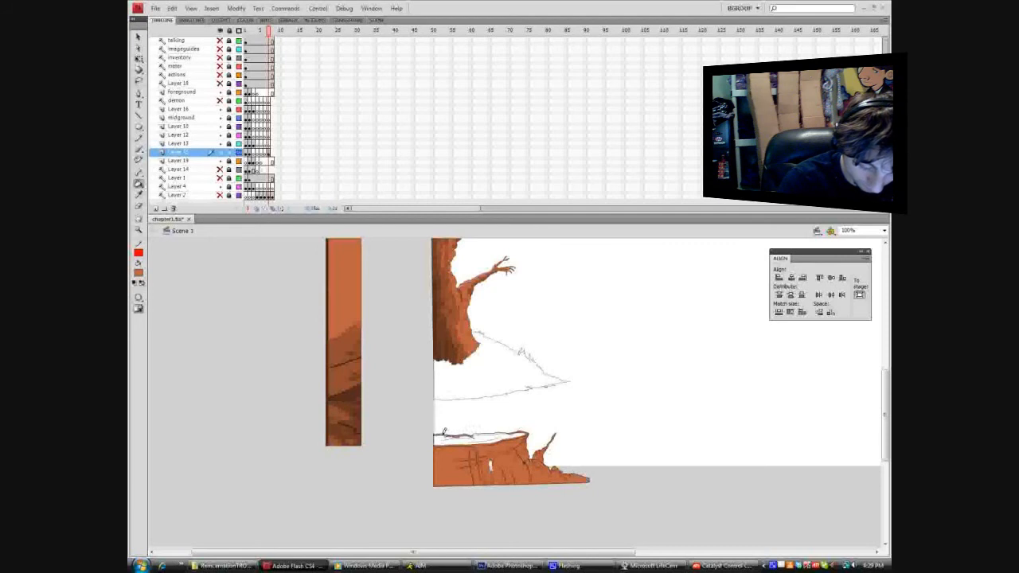
Fill the ledge's top surface with the light orange sampled from the upper end of the color strip.
{"action": "left_click", "coordinate": [484, 432]}
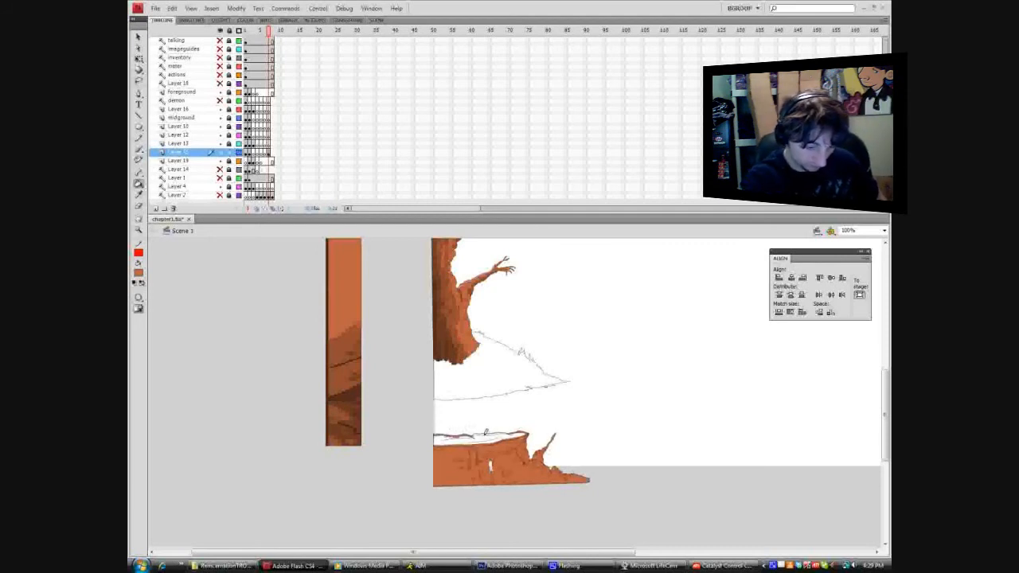
{"action": "left_click", "coordinate": [484, 433]}
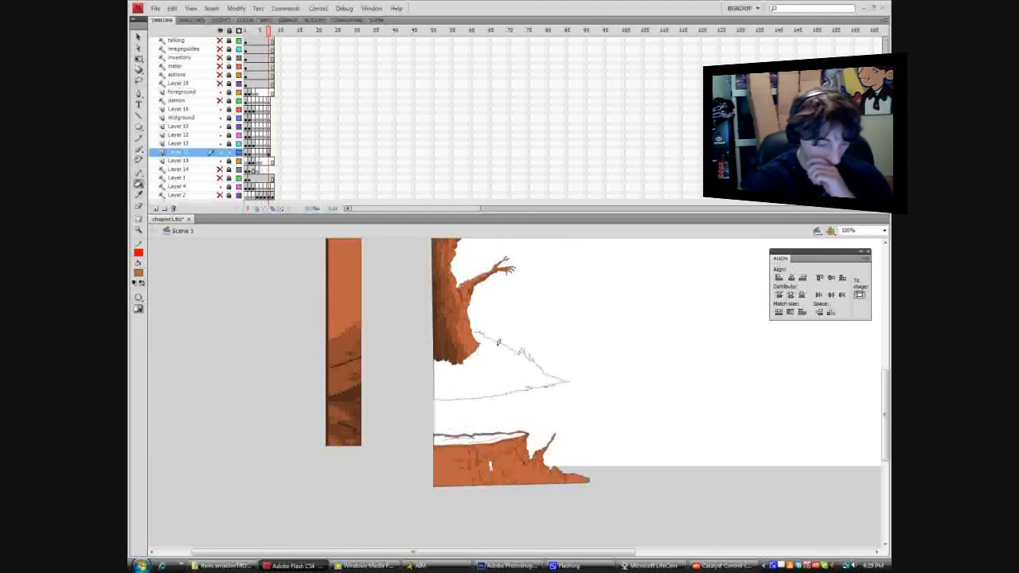
{"action": "left_click", "coordinate": [140, 195]}
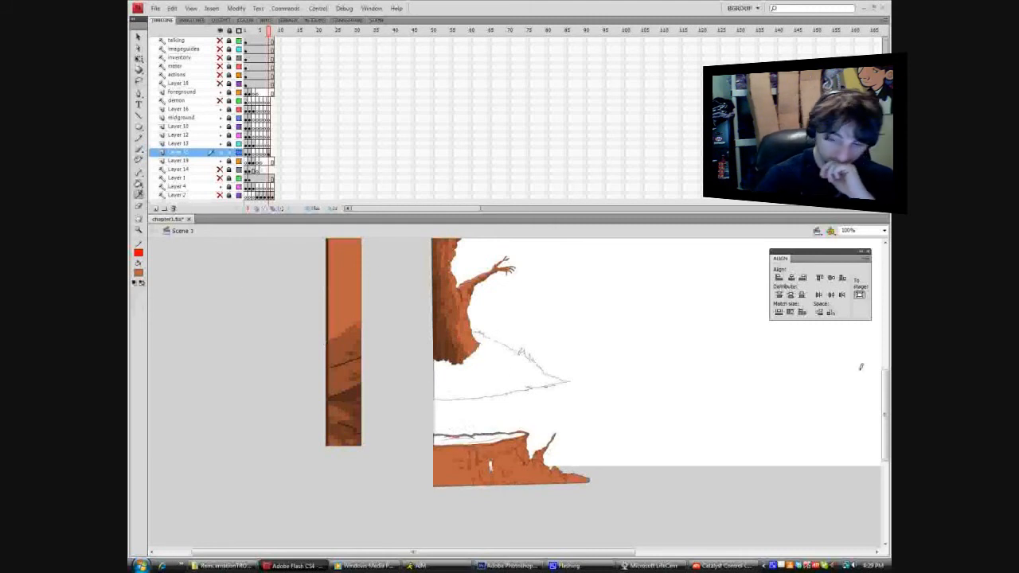
{"action": "left_click_drag", "start_coordinate": [884, 399], "coordinate": [884, 371]}
{"action": "left_click", "coordinate": [358, 295]}
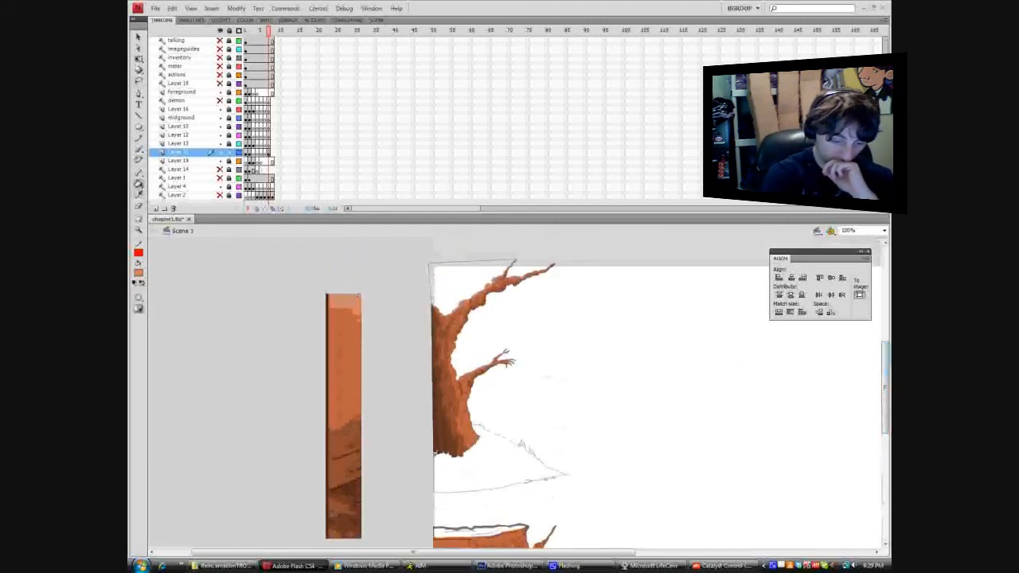
{"action": "left_click", "coordinate": [487, 527]}
{"action": "left_click_drag", "start_coordinate": [887, 415], "coordinate": [887, 439]}
Sample the dark brown from the color strip's lower part and fill the hole in the ledge's front face.
{"action": "left_click", "coordinate": [139, 193]}
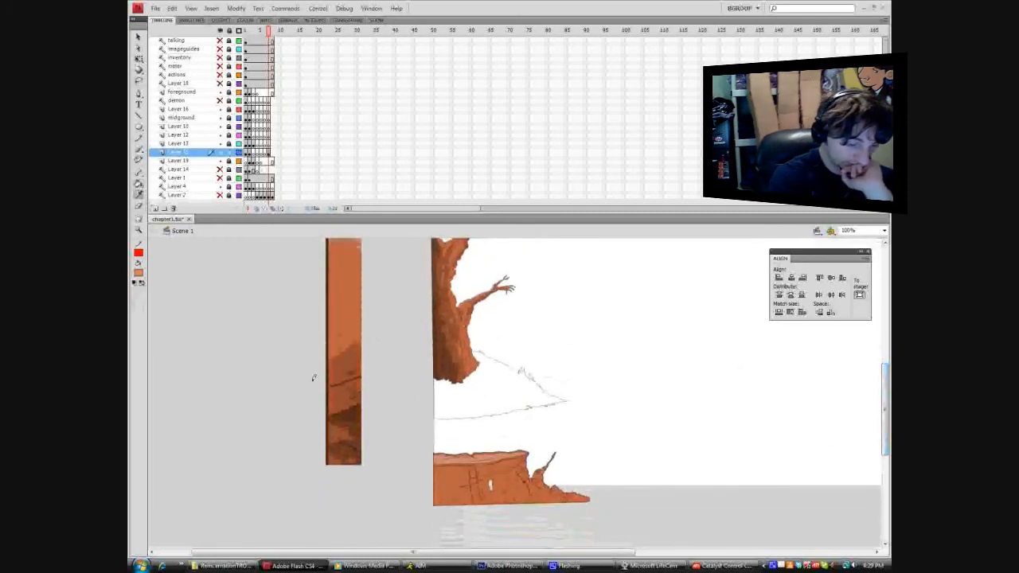
{"action": "left_click", "coordinate": [350, 416]}
{"action": "left_click", "coordinate": [490, 484]}
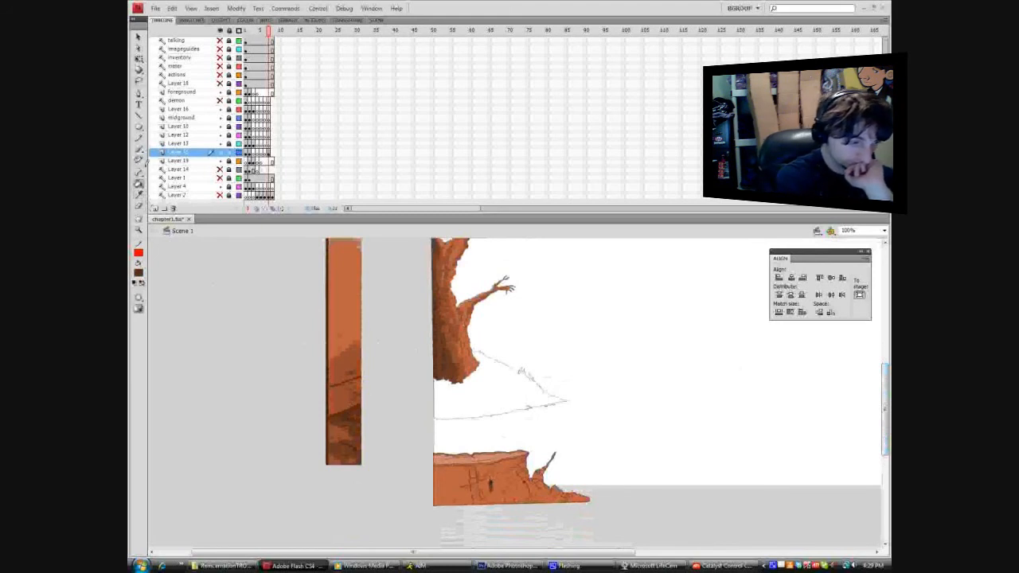
Set the Brush tool's fill to a muted brown and change its brush mode.
{"action": "left_click", "coordinate": [139, 271]}
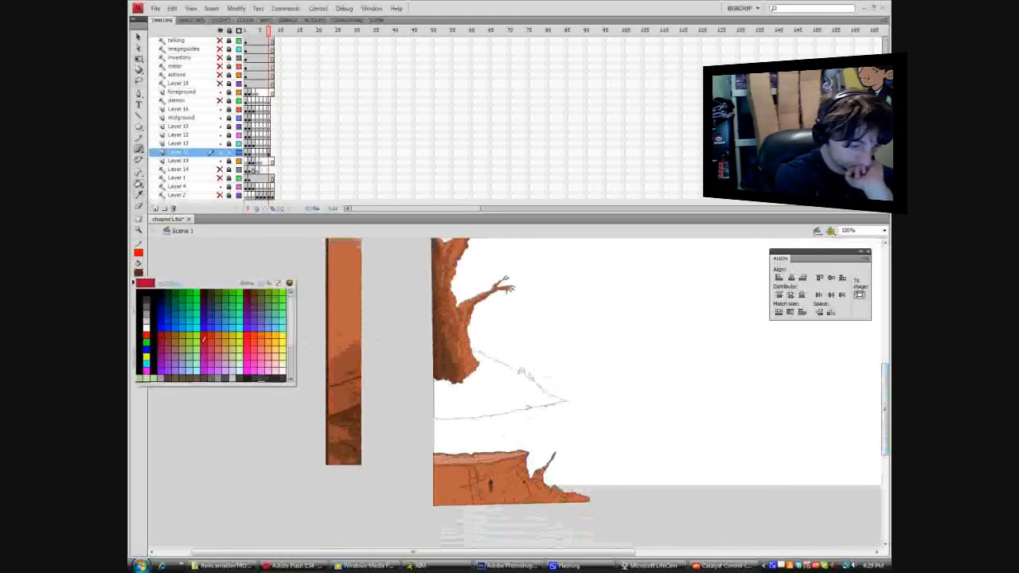
{"action": "left_click", "coordinate": [203, 338]}
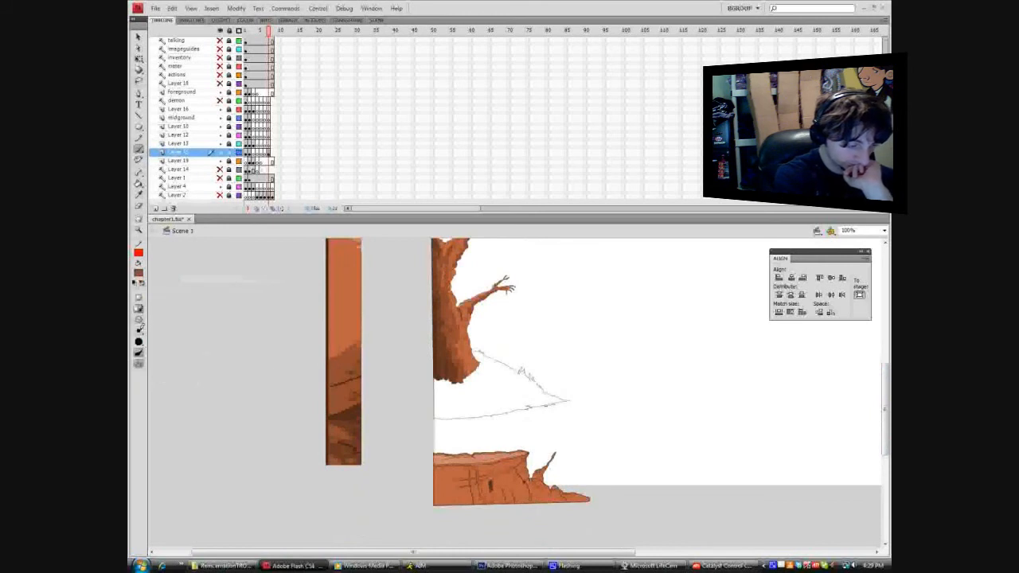
{"action": "left_click", "coordinate": [139, 318]}
{"action": "left_click", "coordinate": [182, 342]}
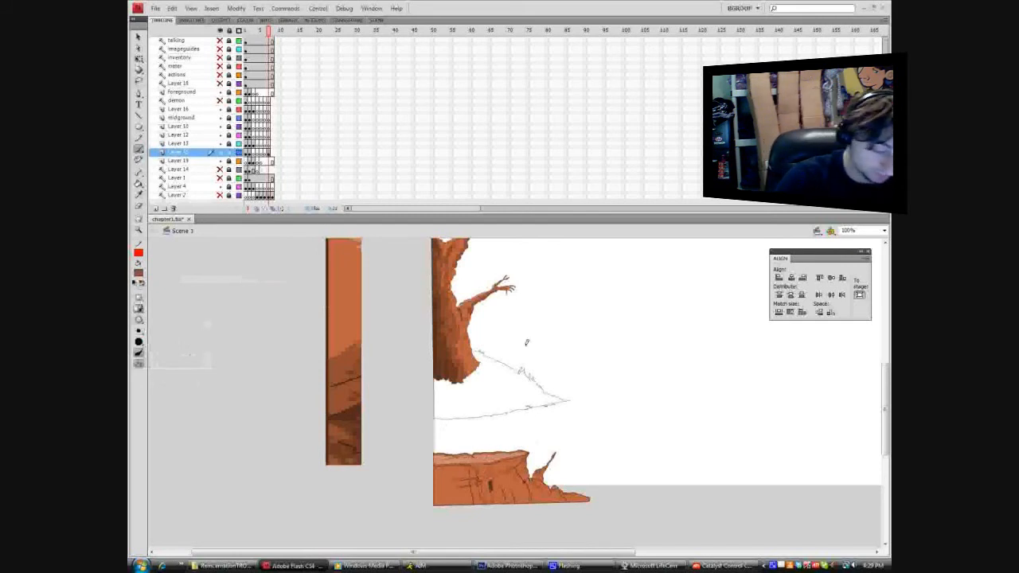
Outline shadow areas on the ledge's front face with the red Pencil and fill them with the darker brown sampled from the color strip's middle.
{"action": "key", "text": "y"}
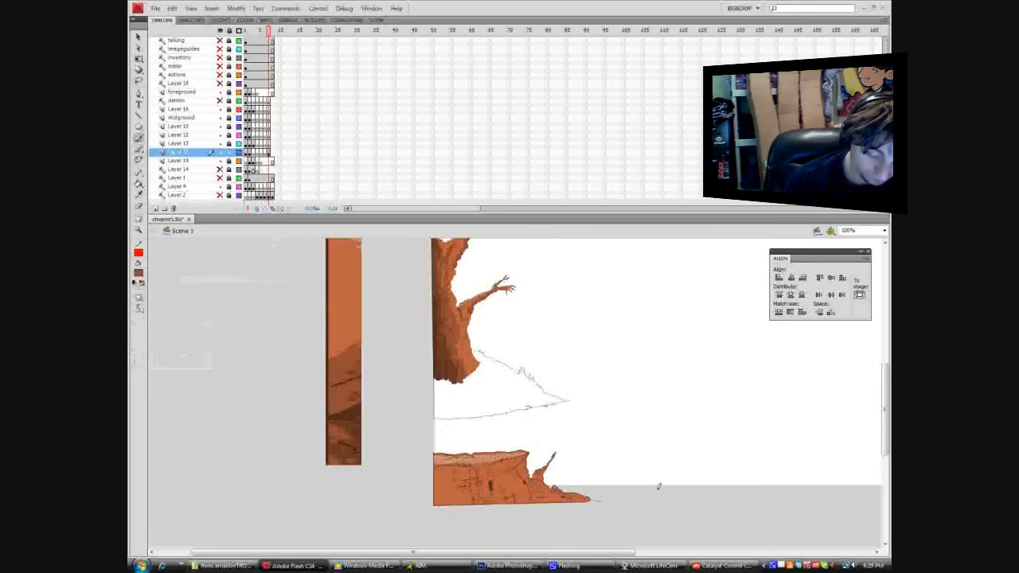
{"action": "left_click", "coordinate": [139, 194]}
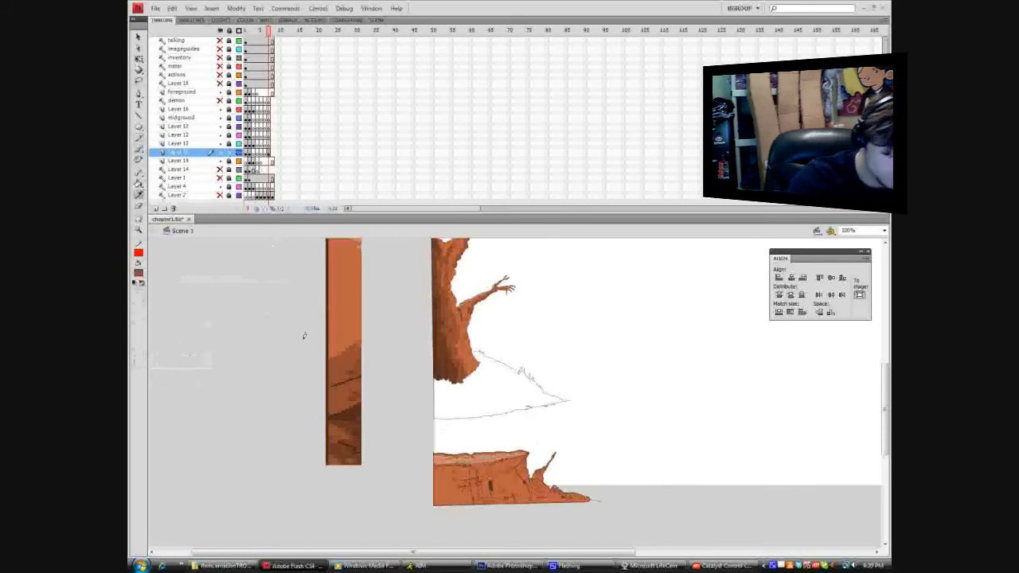
{"action": "left_click", "coordinate": [345, 365]}
{"action": "left_click", "coordinate": [447, 483]}
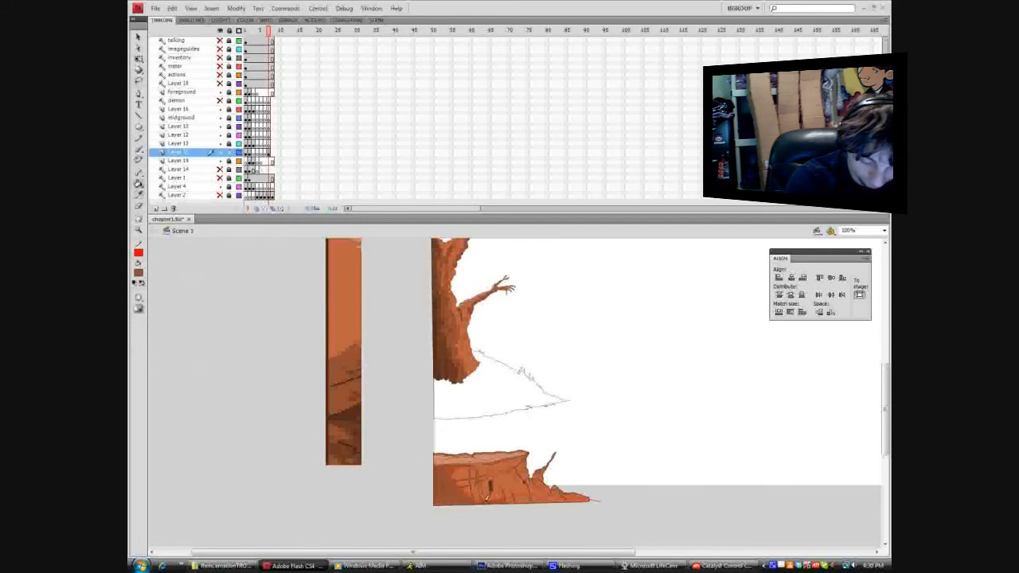
{"action": "left_click", "coordinate": [527, 493]}
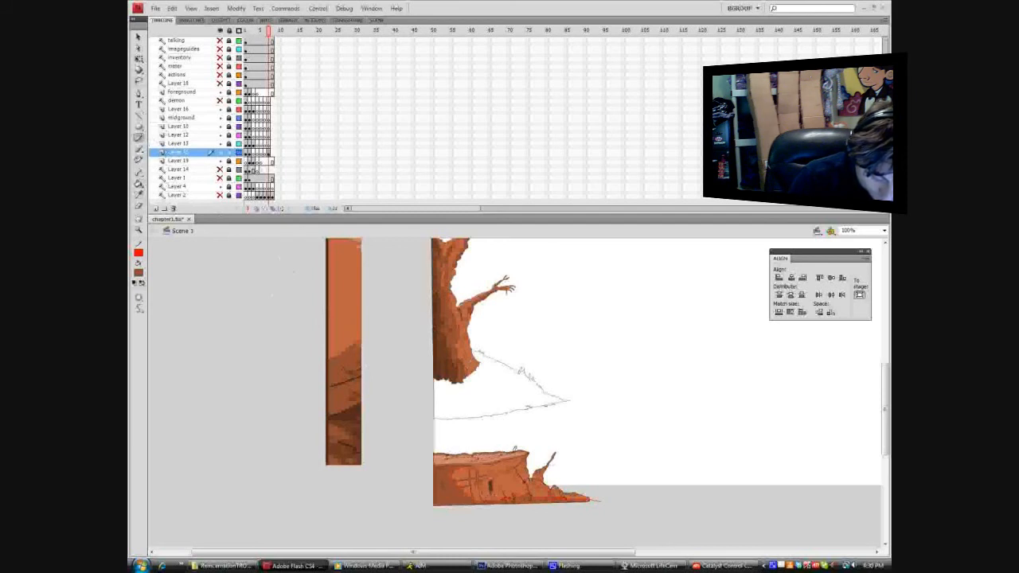
Draw more red shadow outlines across the ledge's upper face and rubble and fill them with the same darker brown.
{"action": "left_click", "coordinate": [140, 184]}
{"action": "left_click", "coordinate": [491, 465]}
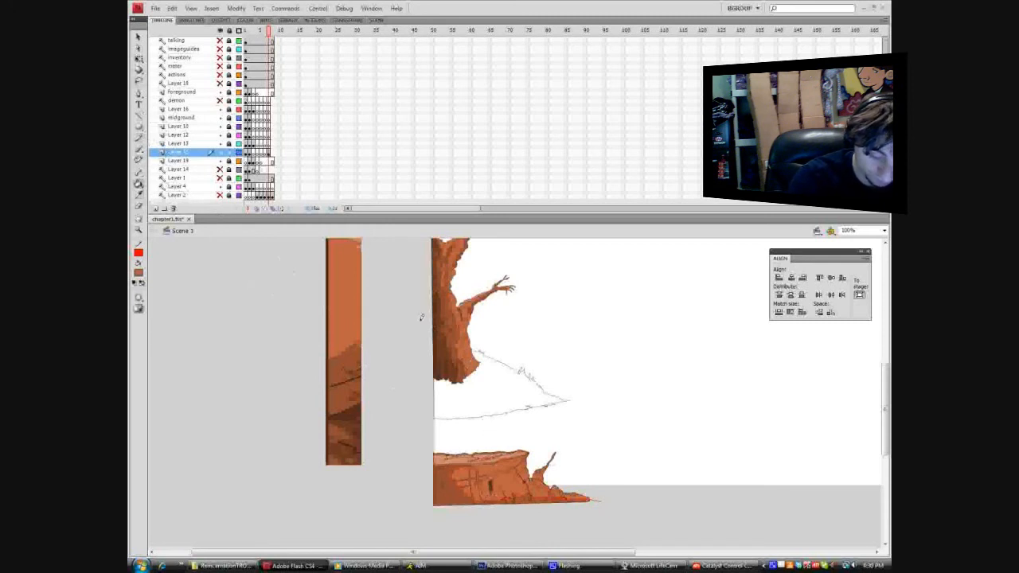
{"action": "left_click", "coordinate": [139, 137]}
{"action": "left_click_drag", "start_coordinate": [520, 460], "coordinate": [500, 471]}
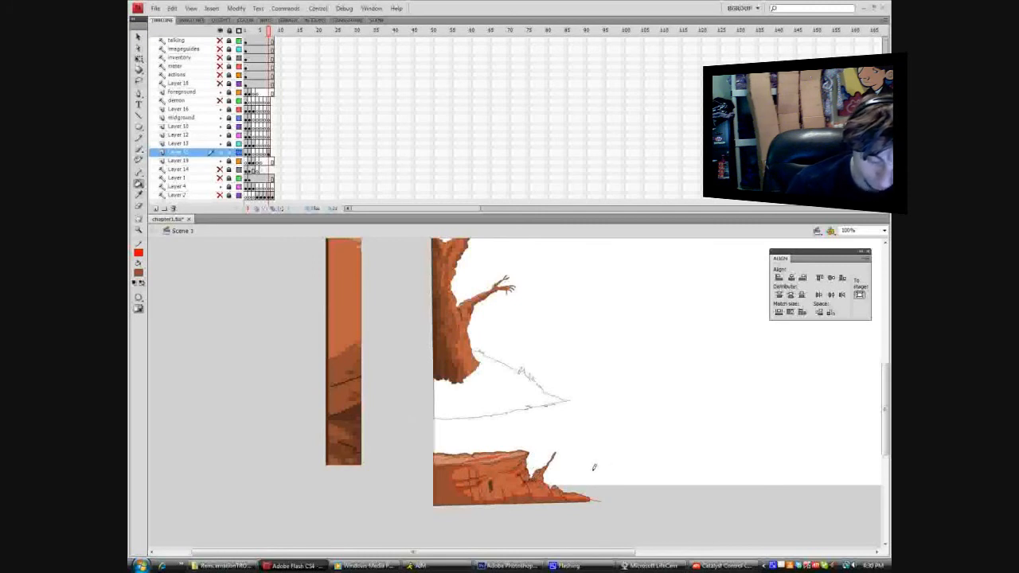
{"action": "left_click", "coordinate": [139, 137]}
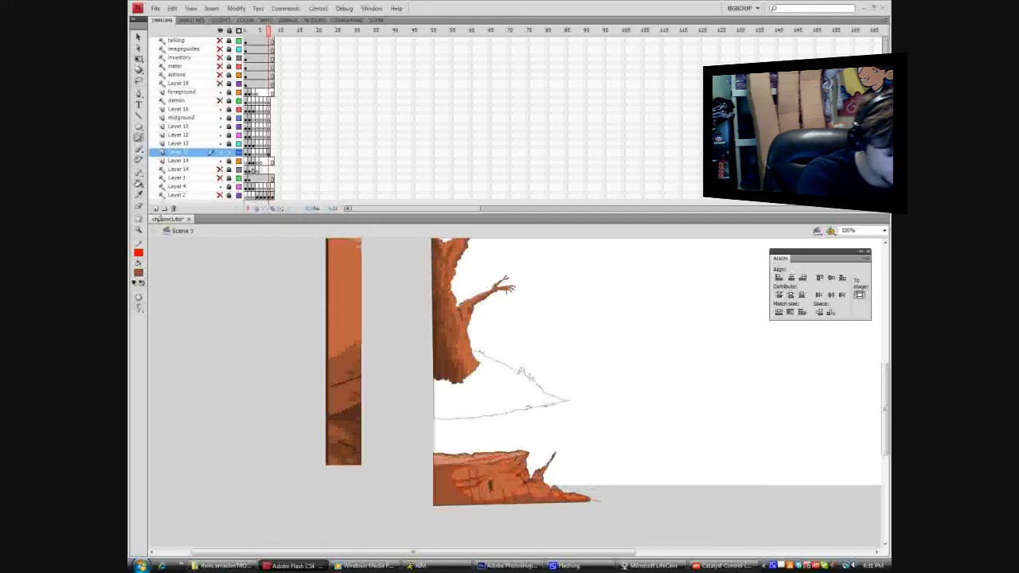
{"action": "left_click", "coordinate": [458, 492]}
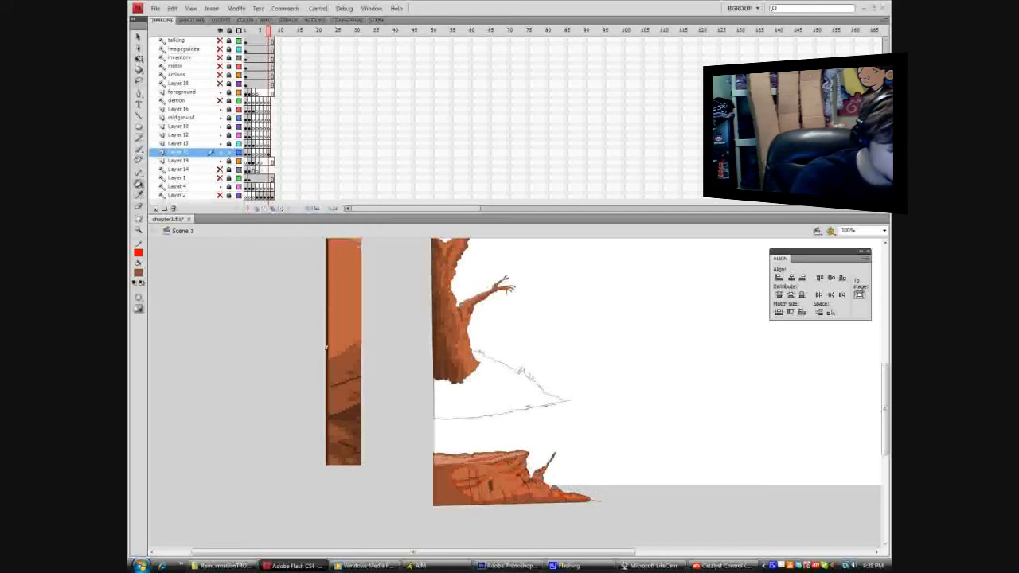
Select the whole ledge drawing and set its stroke to no color to remove the red shadow outlines.
{"action": "left_click", "coordinate": [138, 229]}
{"action": "left_click_drag", "start_coordinate": [407, 405], "coordinate": [658, 529]}
{"action": "left_click", "coordinate": [139, 36]}
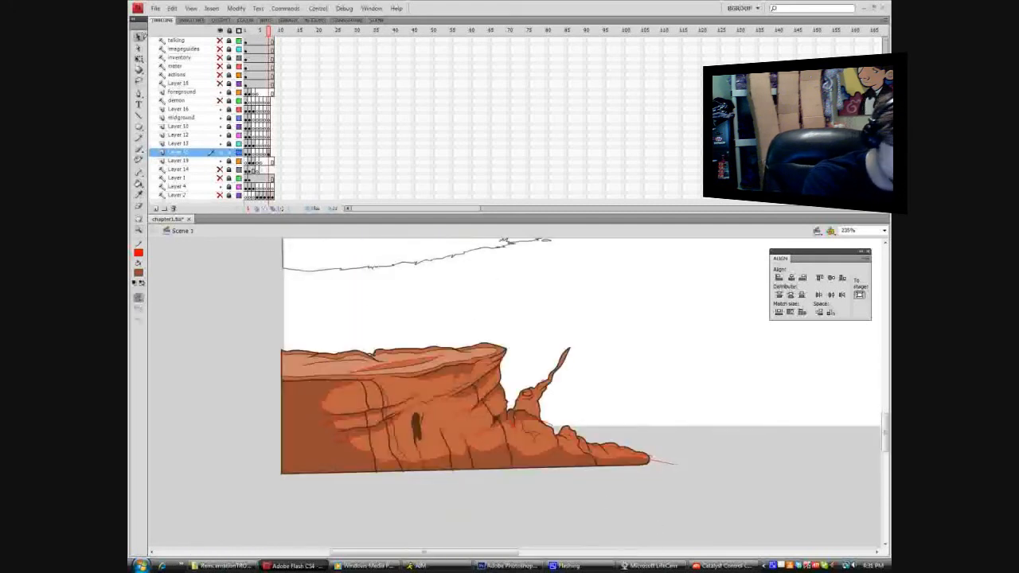
{"action": "mouse_move", "coordinate": [246, 518]}
{"action": "left_mouse_down"}
{"action": "mouse_move", "coordinate": [732, 315]}
{"action": "mouse_move", "coordinate": [712, 307]}
{"action": "left_mouse_up"}
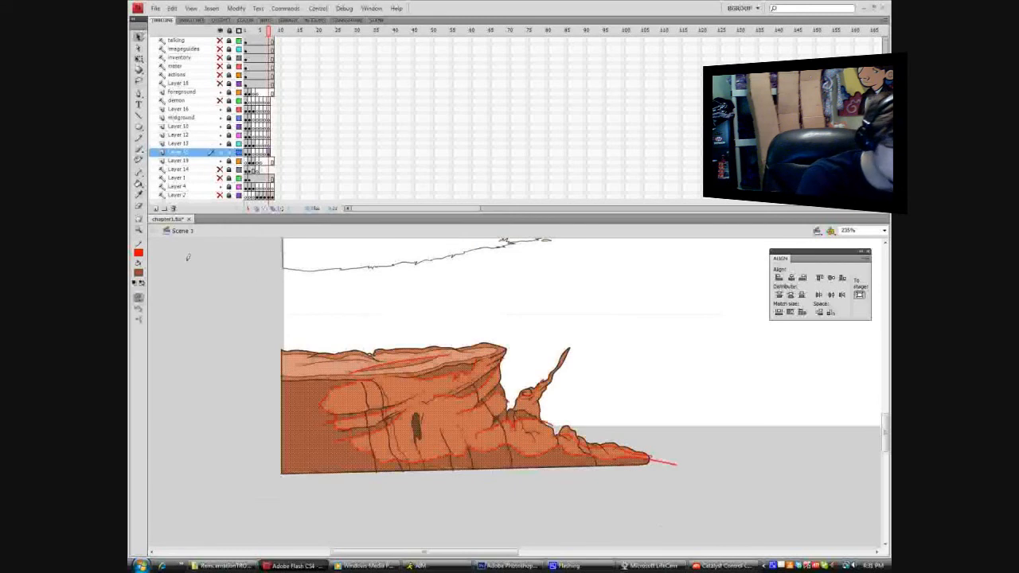
{"action": "left_click", "coordinate": [150, 253]}
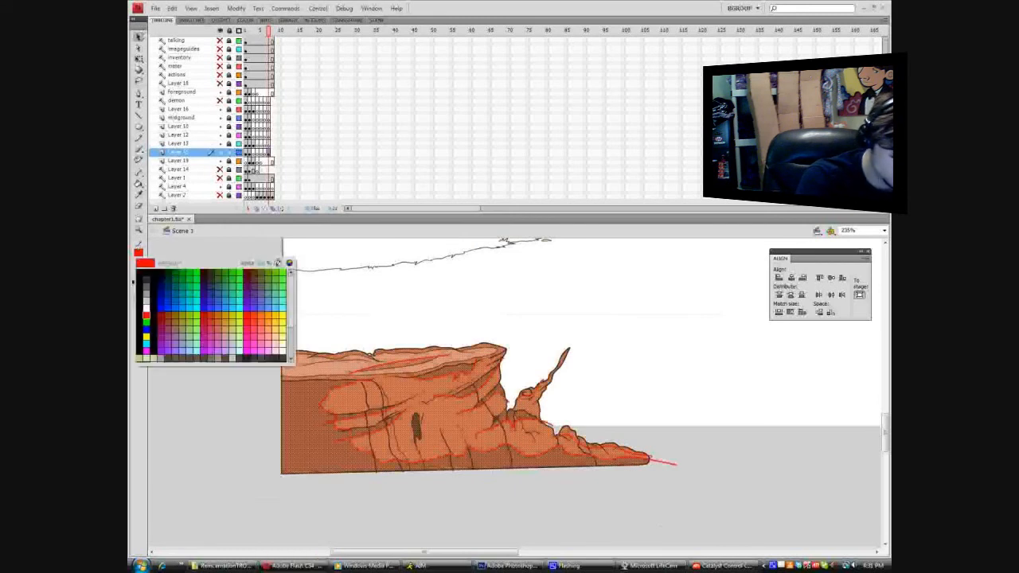
{"action": "left_click", "coordinate": [274, 263]}
{"action": "left_click", "coordinate": [427, 319]}
{"action": "left_click", "coordinate": [139, 195]}
{"action": "left_click", "coordinate": [379, 350]}
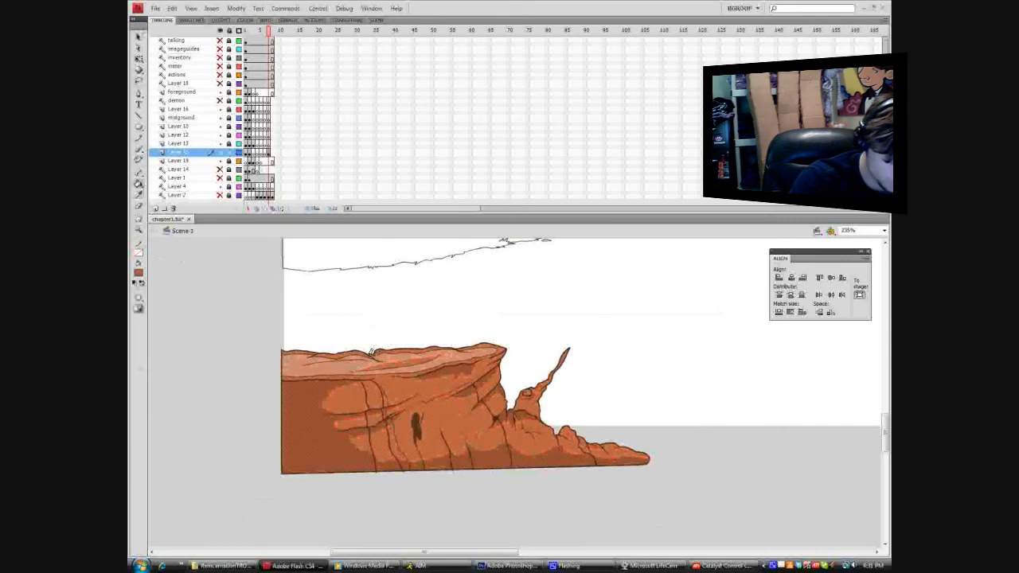
{"action": "left_click", "coordinate": [371, 351]}
{"action": "key", "text": "ctrl+z"}
{"action": "key", "text": "ctrl+y"}
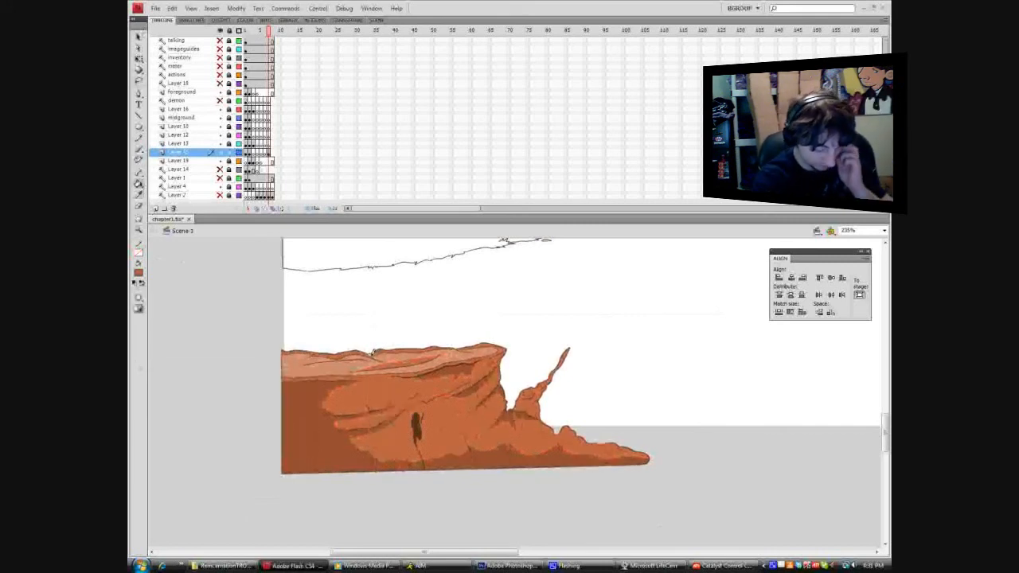
{"action": "key", "text": "ctrl+z"}
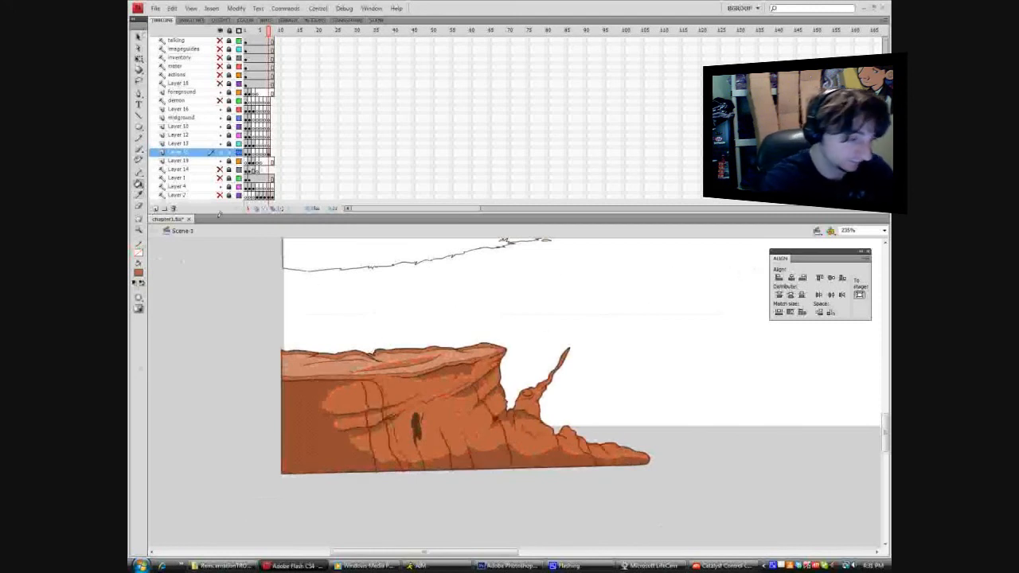
Outline a shadow on the plant's stem and base with the red Pencil and fill it with the darker brown.
{"action": "key", "text": "y"}
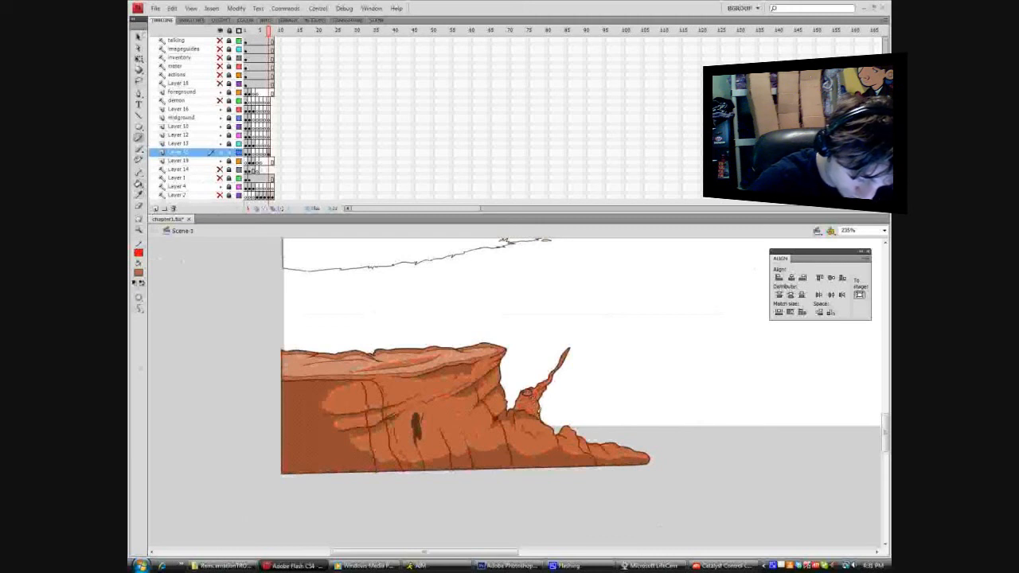
{"action": "left_click", "coordinate": [140, 194]}
{"action": "left_click", "coordinate": [421, 404]}
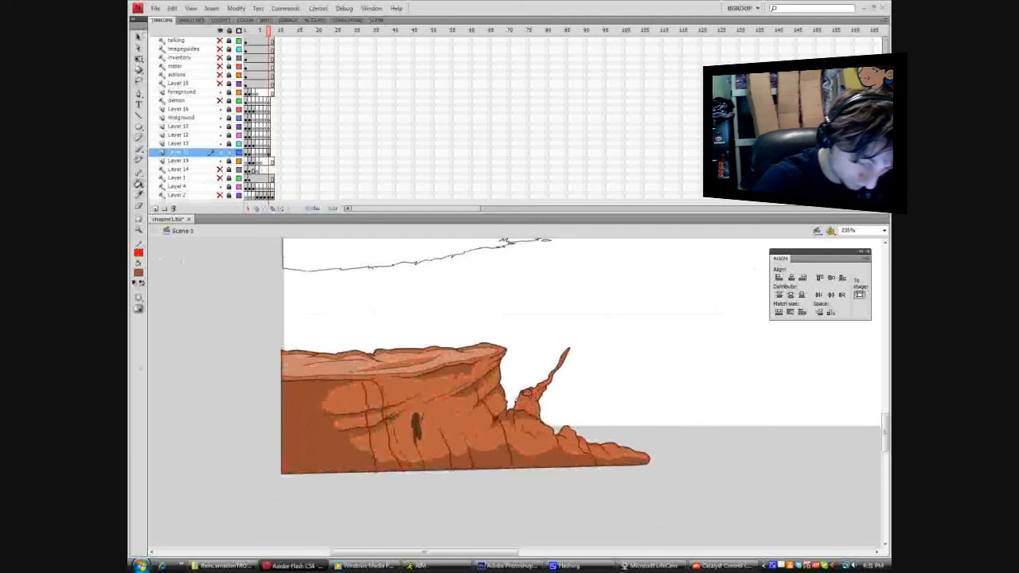
{"action": "left_click", "coordinate": [521, 399]}
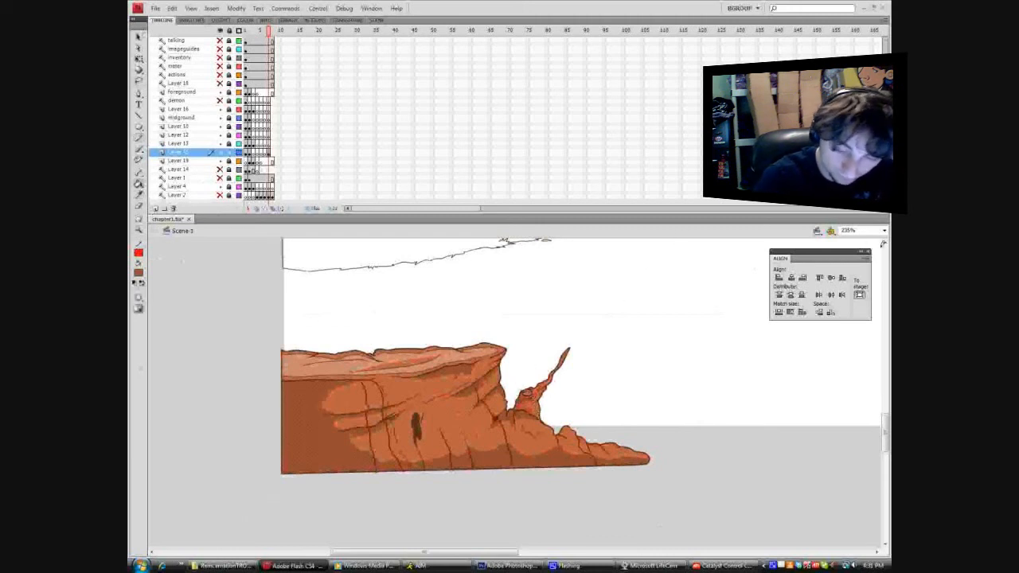
Return to 100% zoom and cut the leftover red shadow outlines out of the plant.
{"action": "left_click", "coordinate": [864, 230]}
{"action": "left_click", "coordinate": [853, 265]}
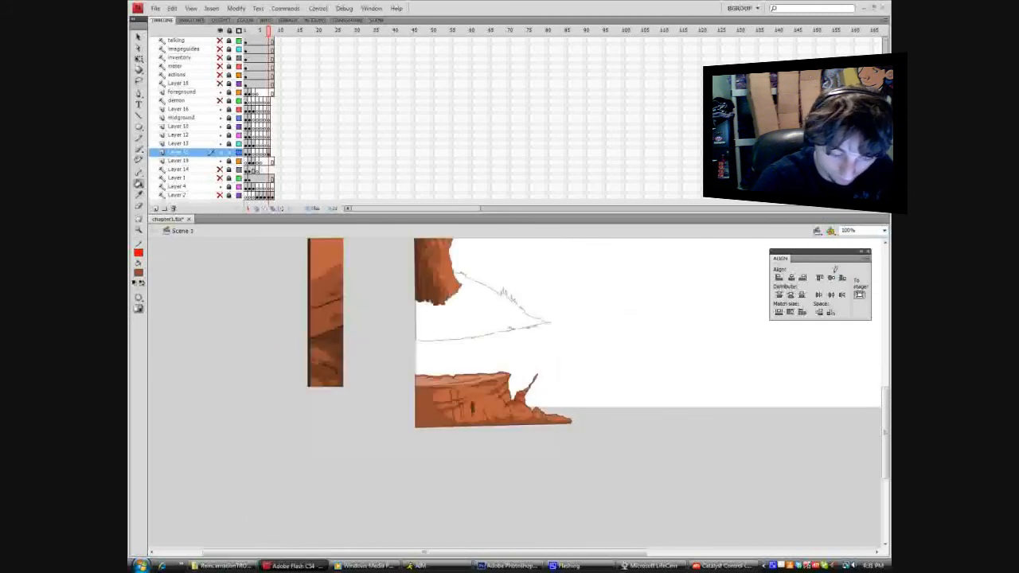
{"action": "key", "text": "v"}
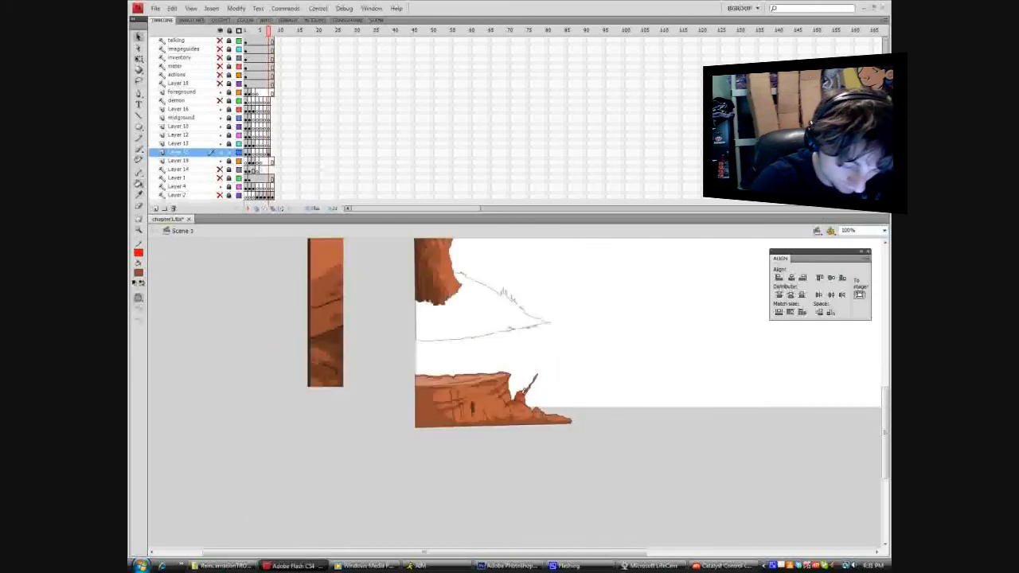
{"action": "right_click", "coordinate": [524, 392]}
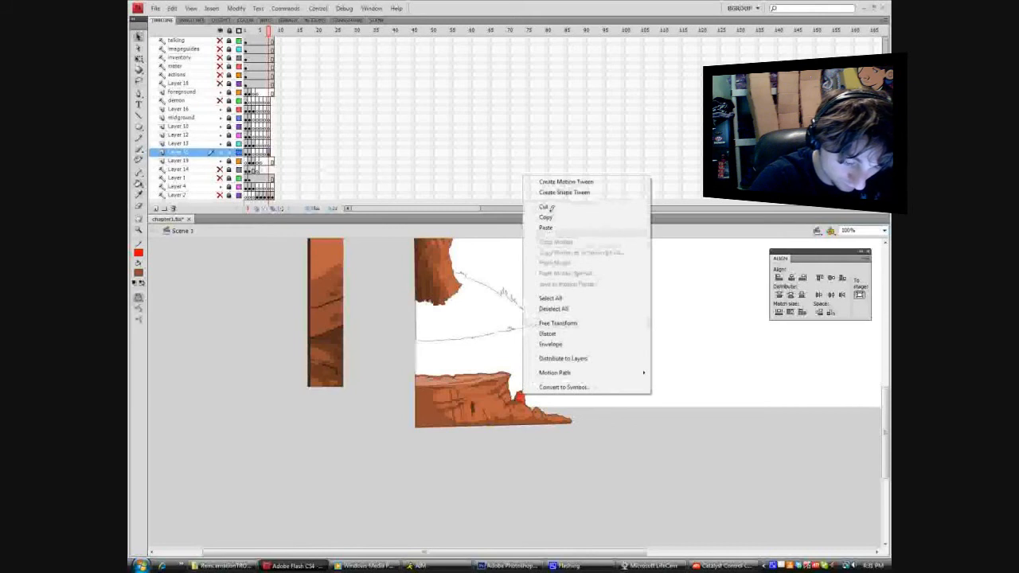
{"action": "left_click", "coordinate": [549, 237]}
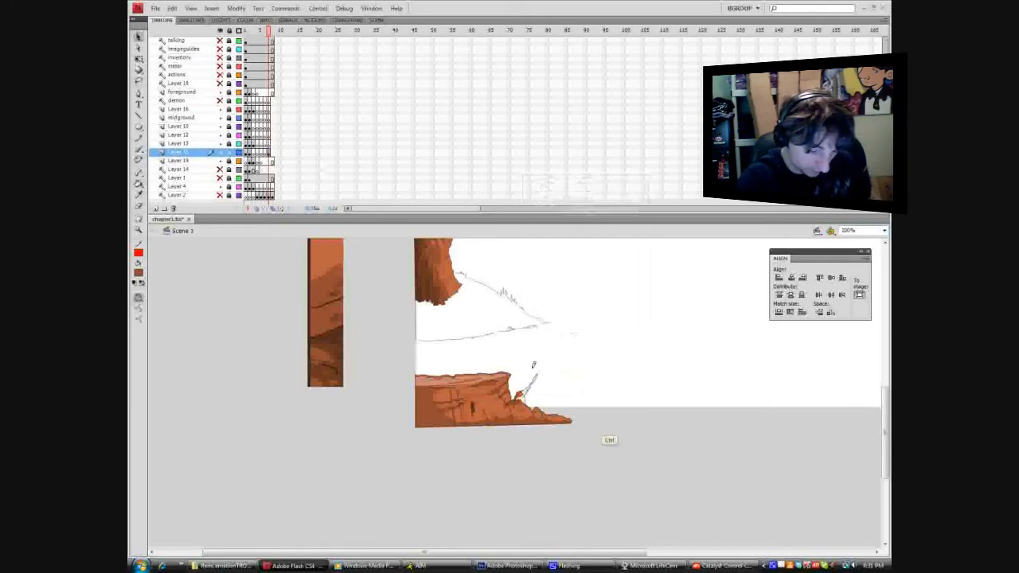
{"action": "left_click", "coordinate": [447, 405]}
{"action": "left_click", "coordinate": [522, 396]}
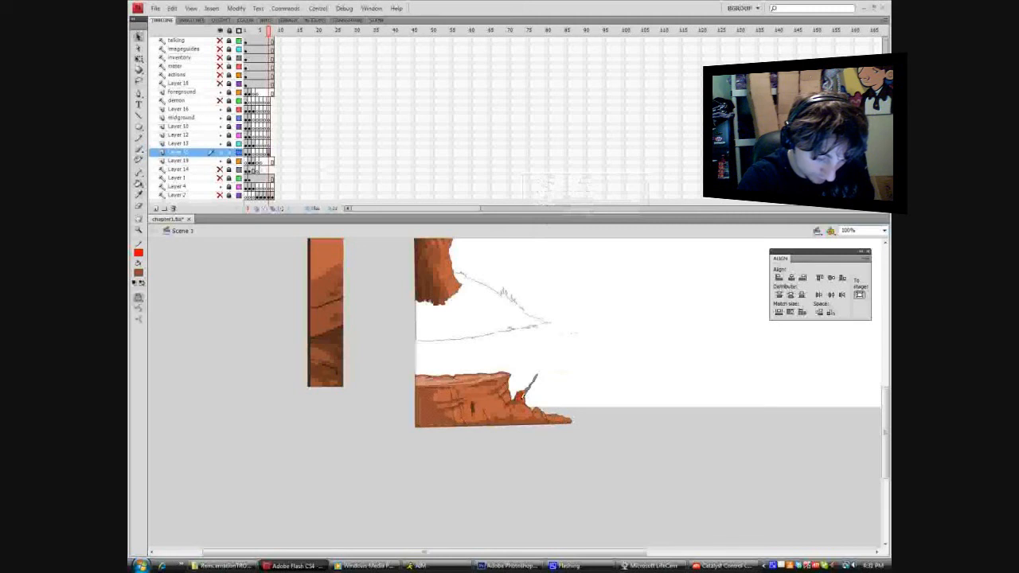
{"action": "right_click", "coordinate": [521, 398]}
{"action": "left_click", "coordinate": [551, 209]}
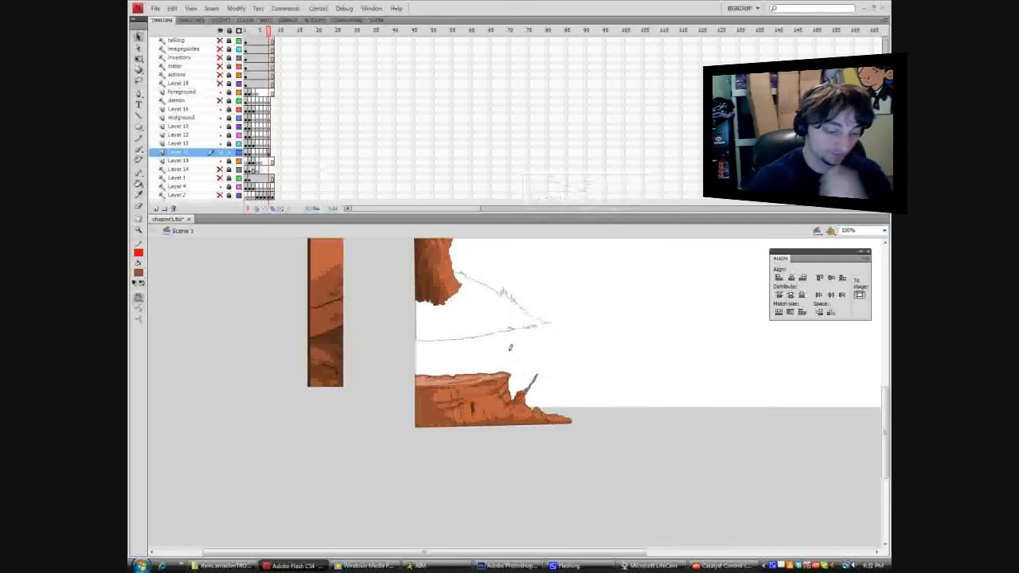
Group the whole ledge, plant and rubble drawing.
{"action": "left_click_drag", "start_coordinate": [390, 463], "coordinate": [611, 347]}
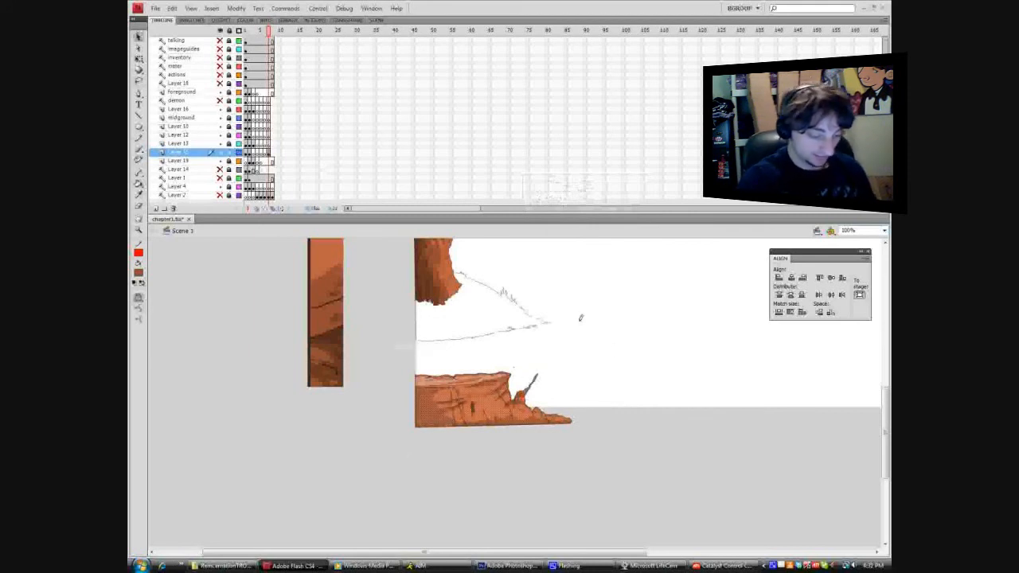
{"action": "key", "text": "ctrl+g"}
{"action": "left_click", "coordinate": [532, 352]}
Inside the ledge group, cut away the uneven strip along the base to leave a straight lower edge.
{"action": "double_click", "coordinate": [452, 383]}
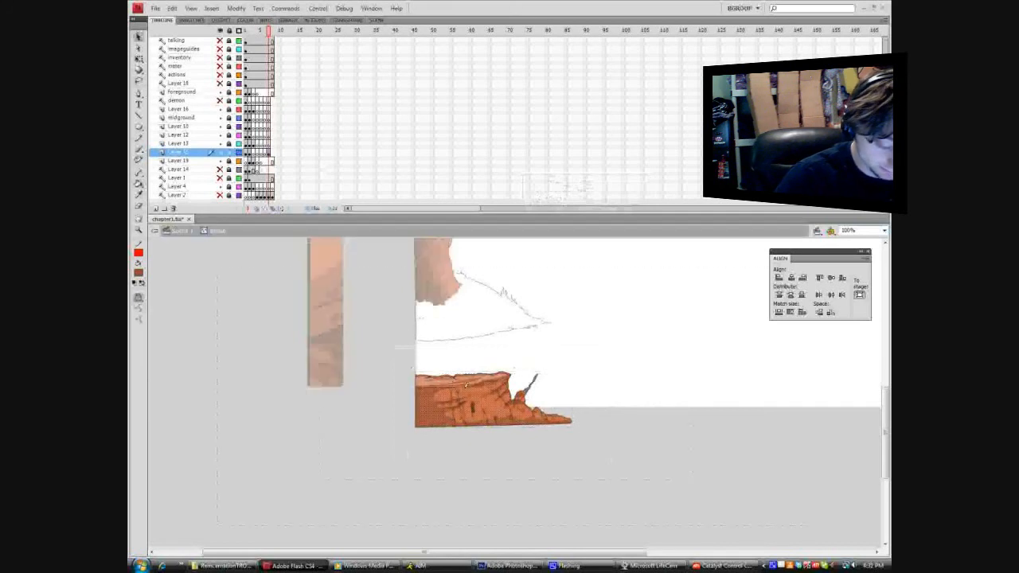
{"action": "left_click_drag", "start_coordinate": [407, 446], "coordinate": [604, 420]}
{"action": "right_click", "coordinate": [535, 422]}
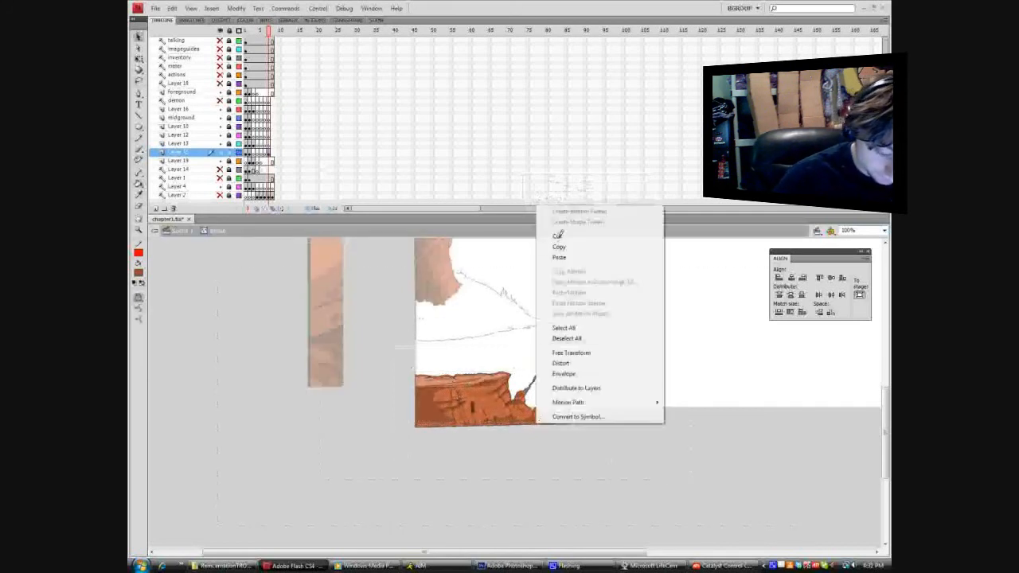
{"action": "left_click", "coordinate": [555, 234]}
{"action": "left_click_drag", "start_coordinate": [399, 430], "coordinate": [416, 366]}
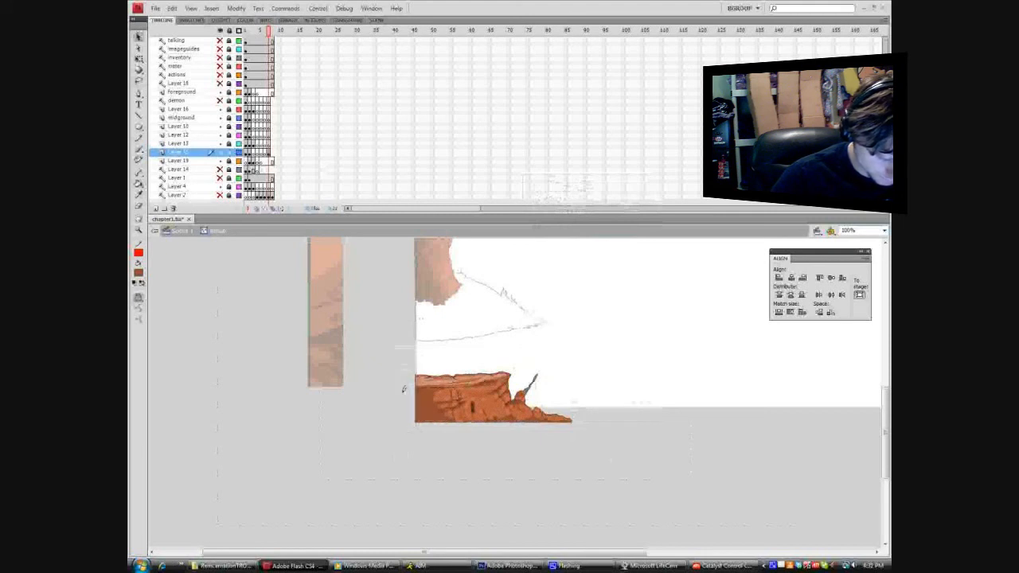
{"action": "double_click", "coordinate": [403, 392]}
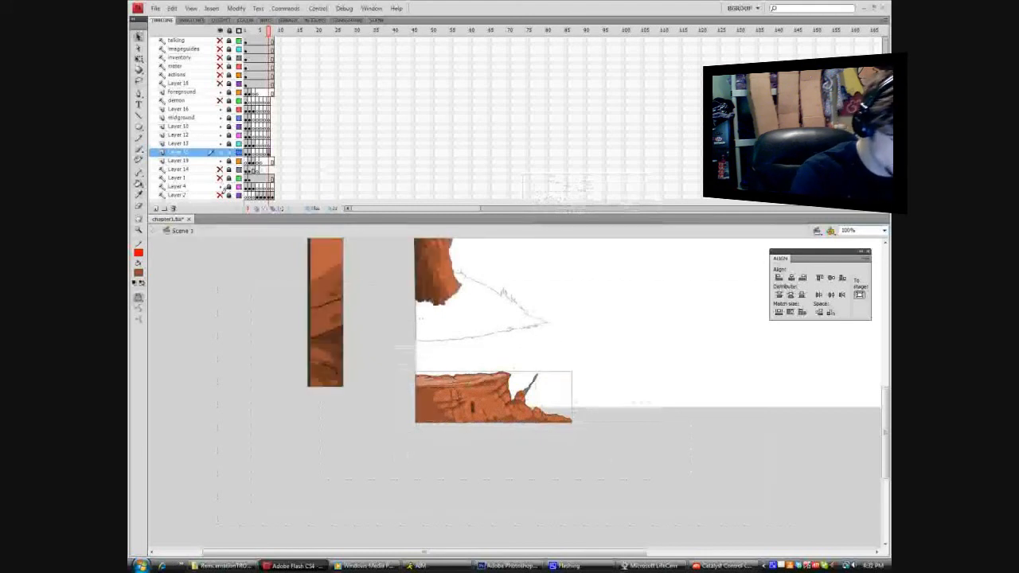
Show the reference sketch on Layer 2, set the fill to a dark brown-gray, and trace the leaf at the plant's tip with the red Pencil.
{"action": "left_click", "coordinate": [220, 195]}
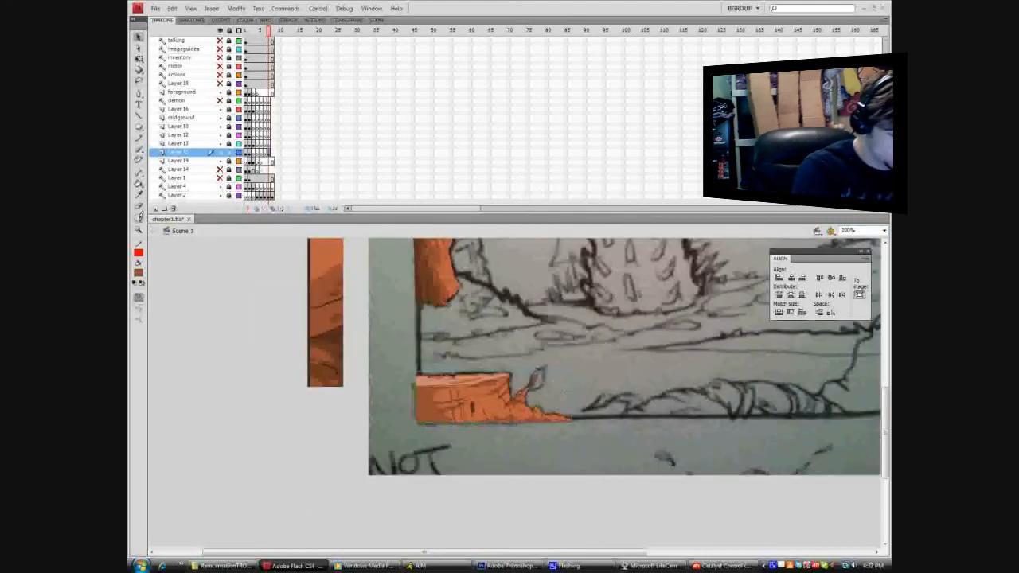
{"action": "left_click_drag", "start_coordinate": [502, 341], "coordinate": [584, 438]}
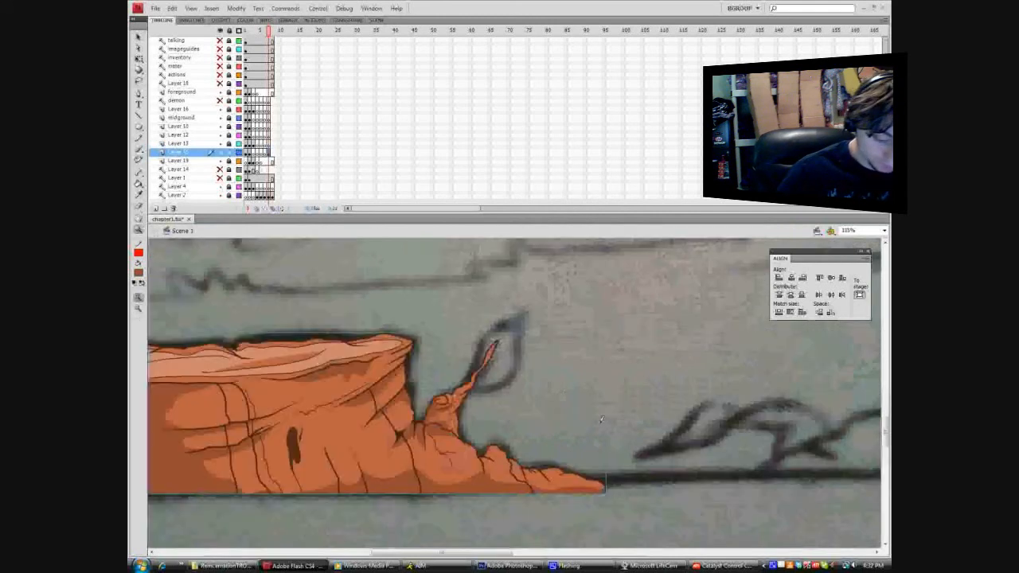
{"action": "left_click", "coordinate": [139, 137]}
{"action": "left_click", "coordinate": [139, 272]}
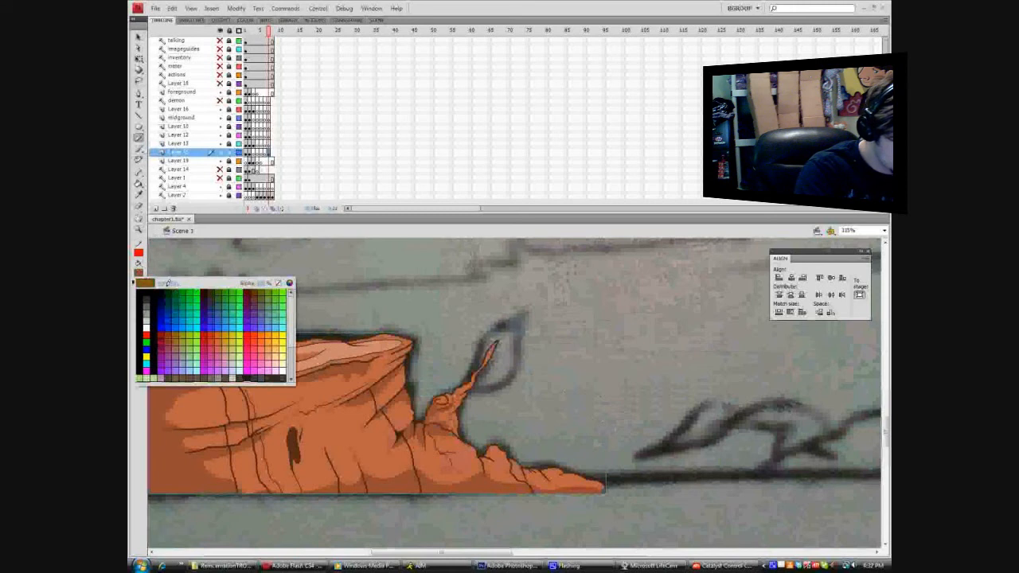
{"action": "left_click", "coordinate": [170, 373]}
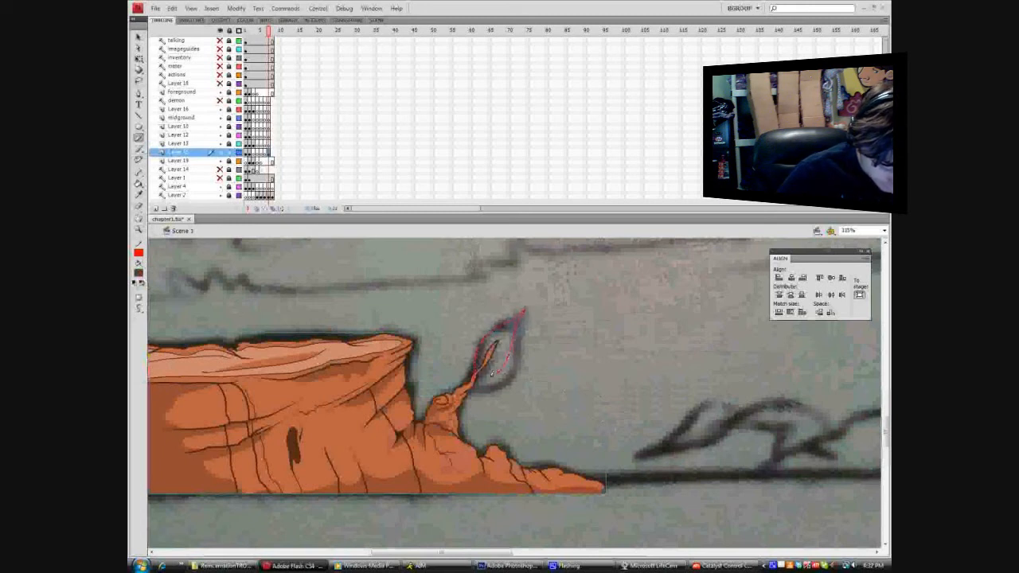
Recolor the leaf outline with the dark brown-gray and convert it to a Graphic symbol named leaf002.
{"action": "left_click", "coordinate": [140, 36]}
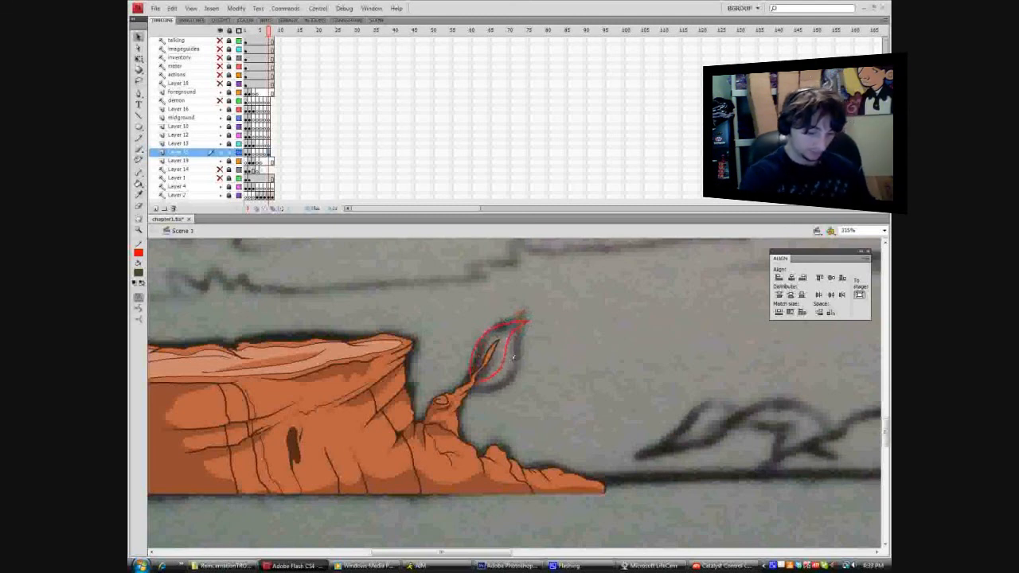
{"action": "left_click", "coordinate": [144, 283]}
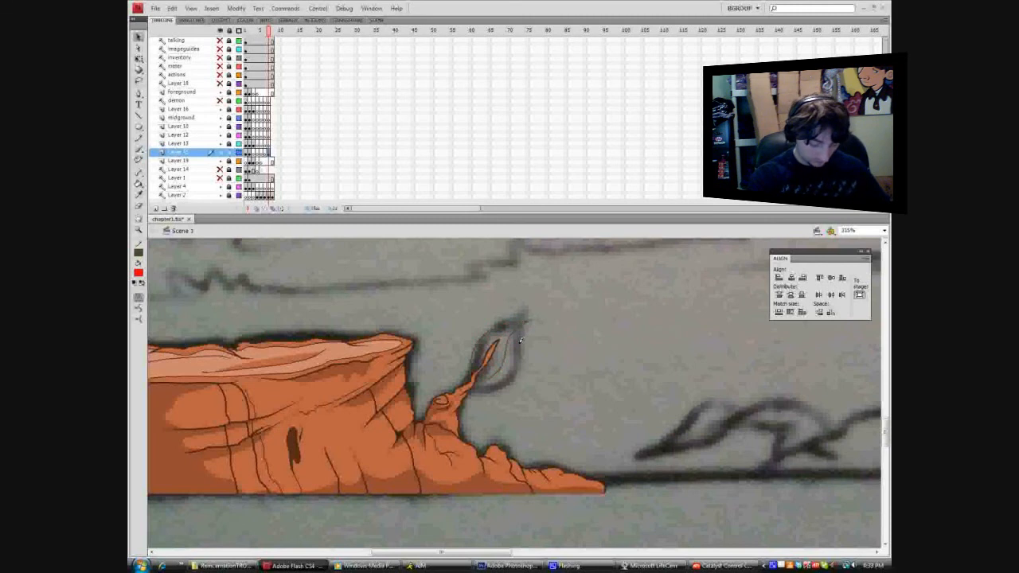
{"action": "key", "text": "F8"}
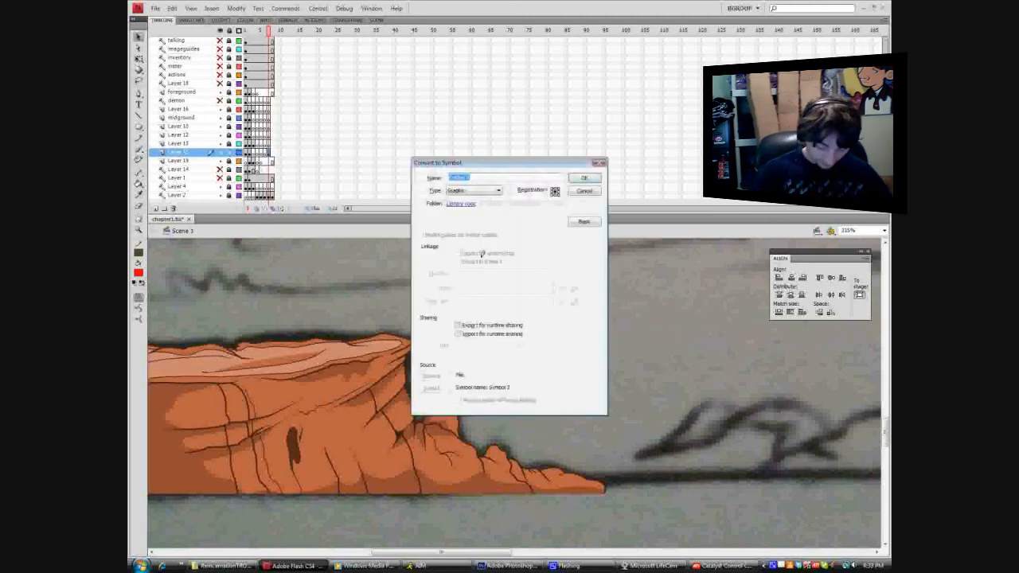
{"action": "type", "text": "leaf002"}
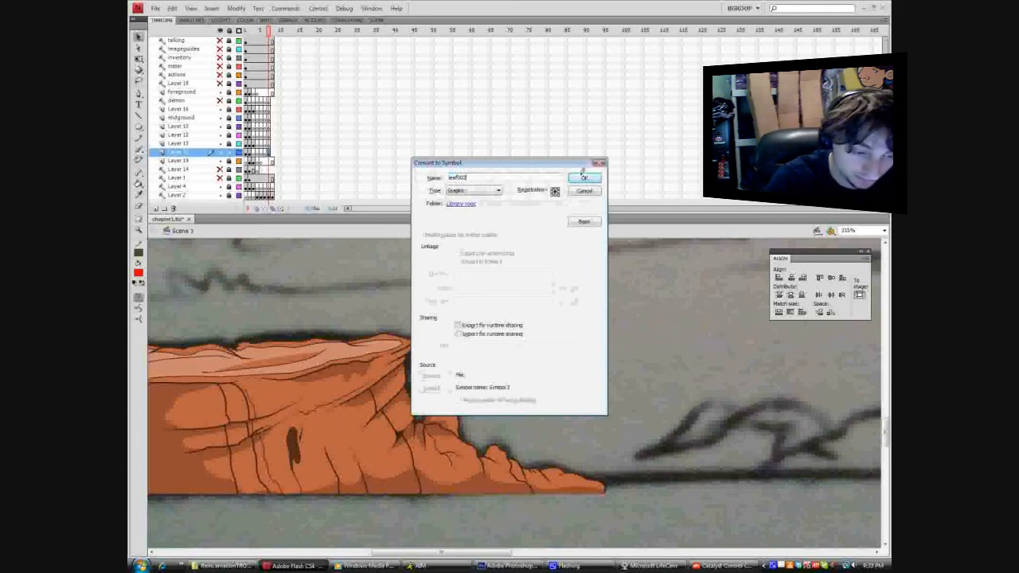
{"action": "left_click", "coordinate": [498, 190]}
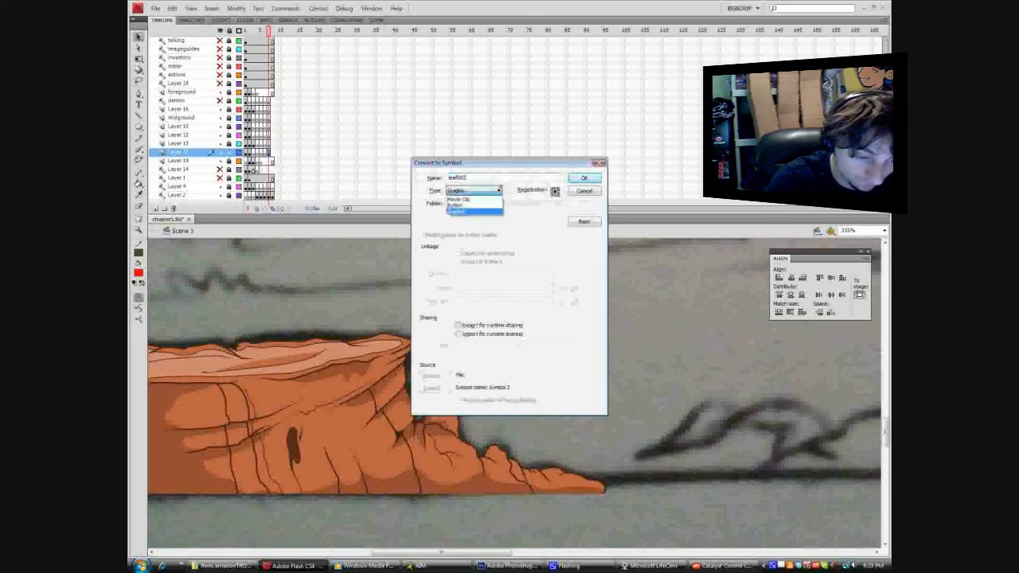
{"action": "left_click", "coordinate": [494, 210]}
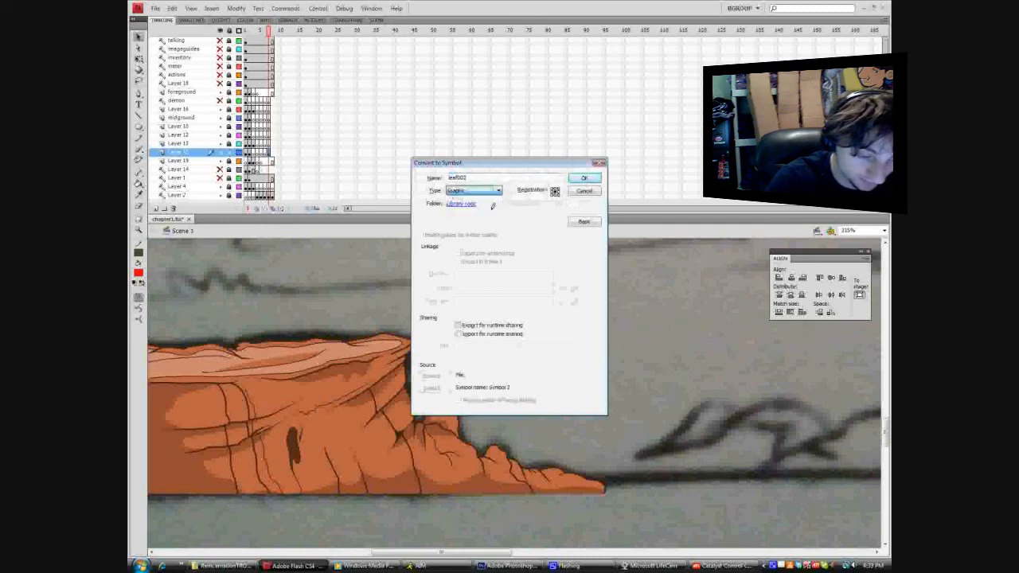
{"action": "left_click", "coordinate": [591, 176]}
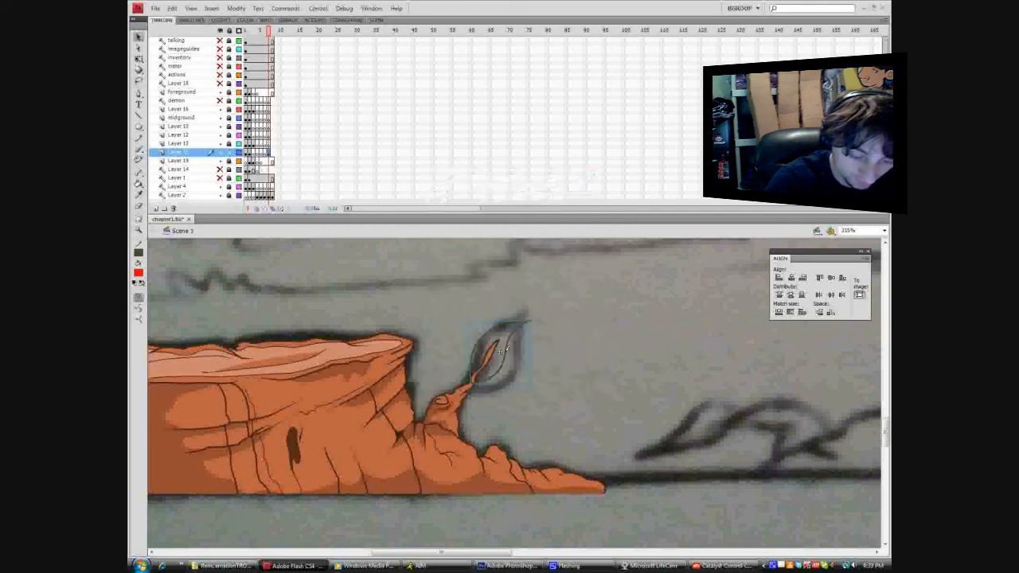
Inside the leaf002 symbol, fill the leaf with olive green.
{"action": "double_click", "coordinate": [503, 350]}
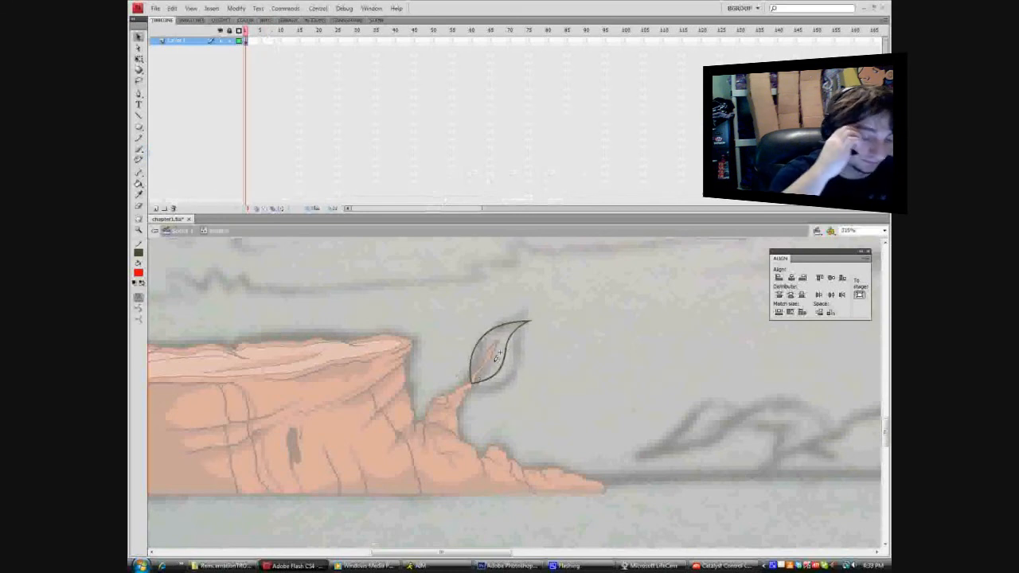
{"action": "left_click", "coordinate": [139, 253]}
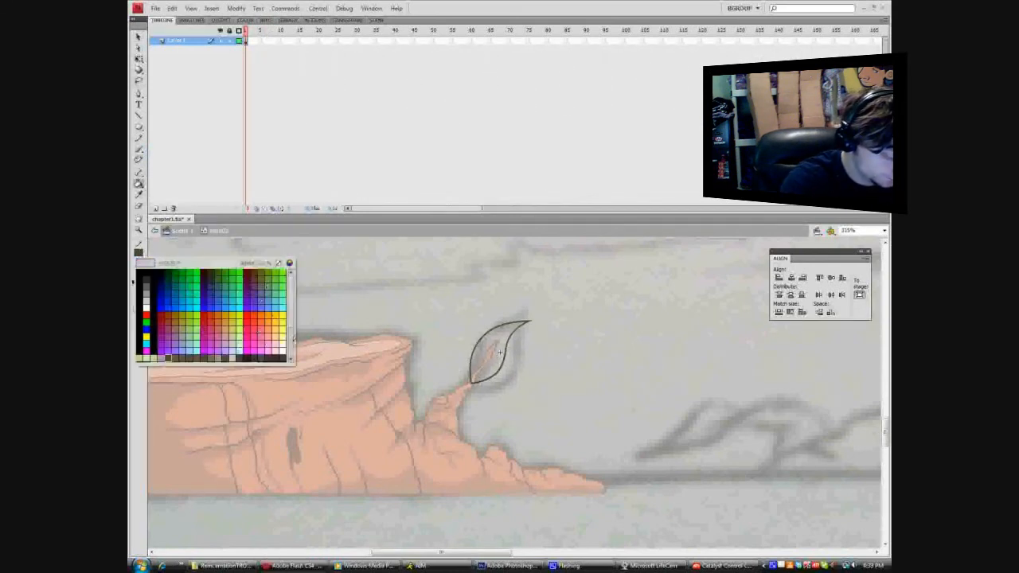
{"action": "scroll", "coordinate": [292, 339], "scroll_direction": "down", "scroll_amount": 3}
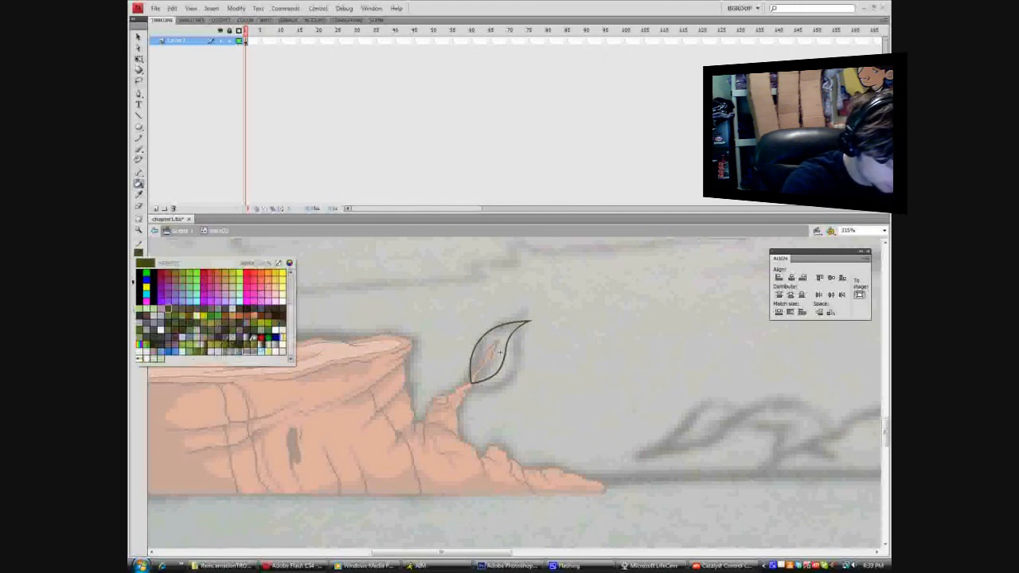
{"action": "left_click", "coordinate": [255, 338]}
{"action": "left_click", "coordinate": [487, 351]}
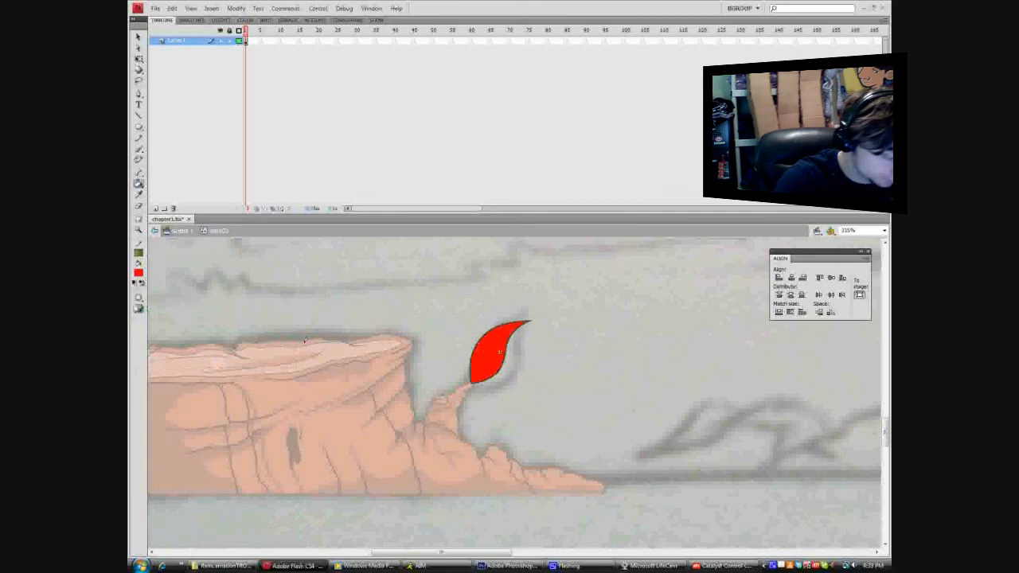
{"action": "left_click", "coordinate": [143, 282]}
{"action": "left_click", "coordinate": [497, 338]}
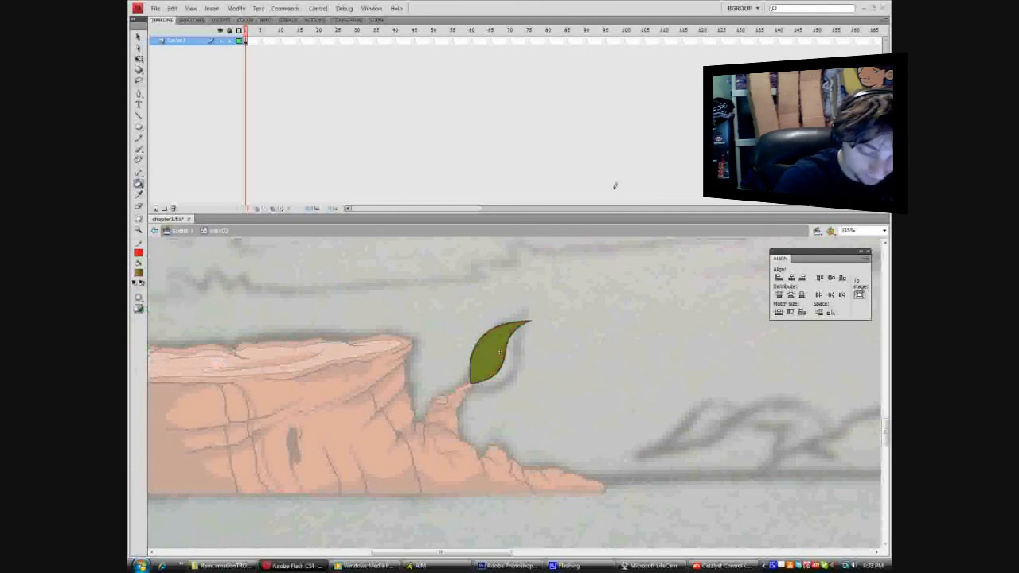
Try animating the leaf with keyframes at frames 5 and 10, a bent tip at frame 5 and shape tweens between them.
{"action": "right_click", "coordinate": [282, 39]}
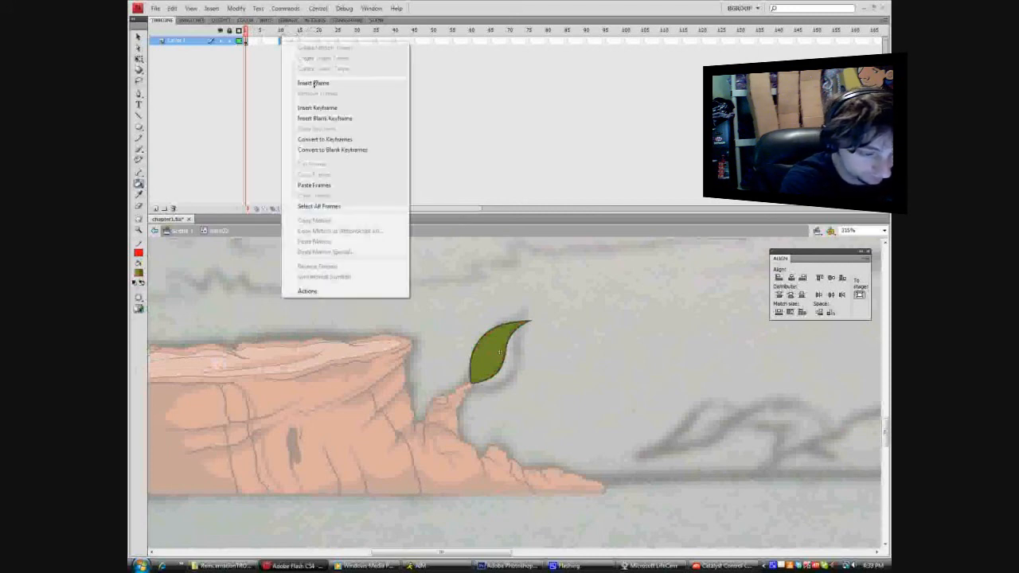
{"action": "left_click", "coordinate": [317, 107]}
{"action": "left_click", "coordinate": [263, 36]}
{"action": "right_click", "coordinate": [262, 36]}
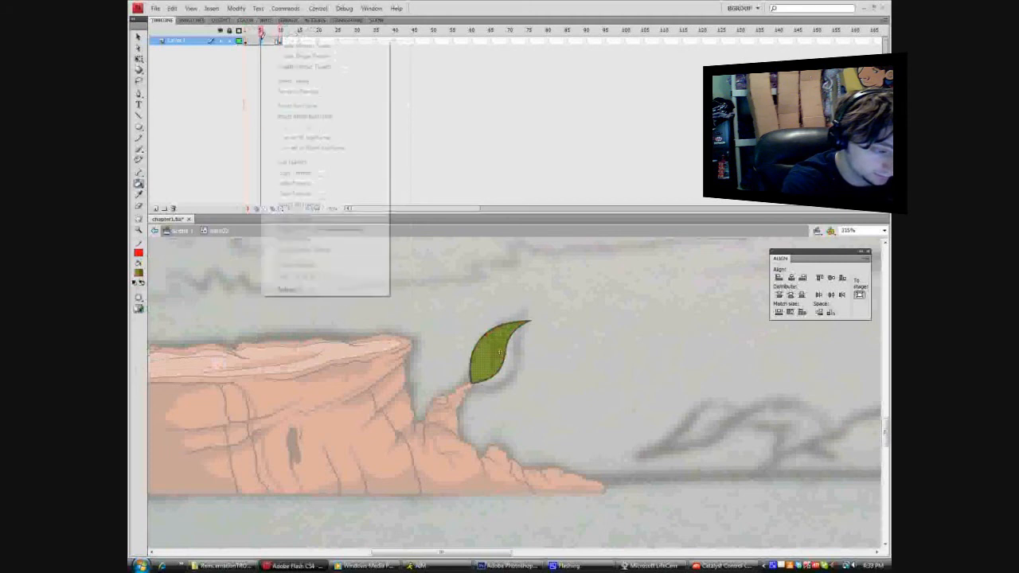
{"action": "left_click", "coordinate": [297, 105]}
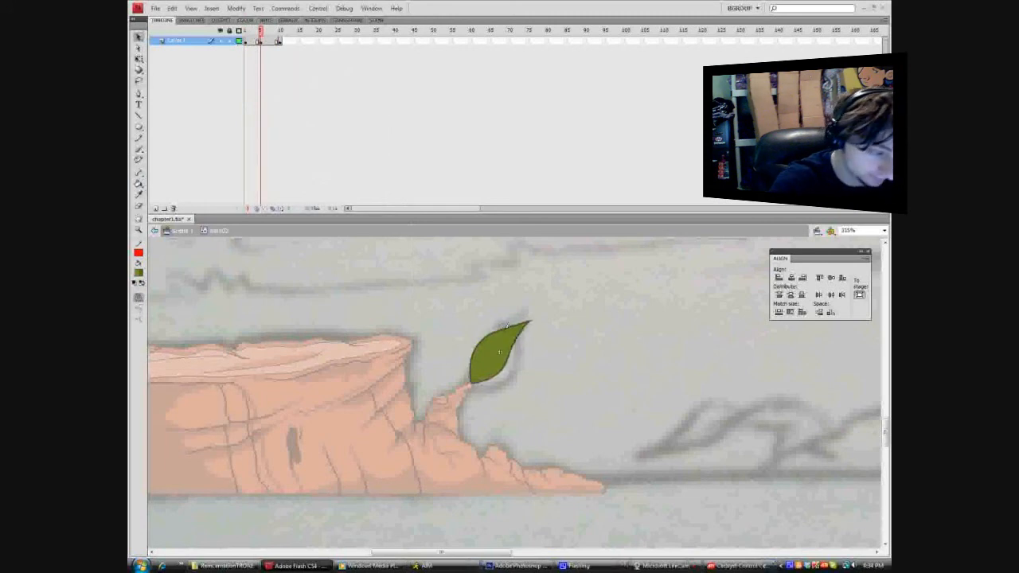
{"action": "right_click", "coordinate": [258, 41]}
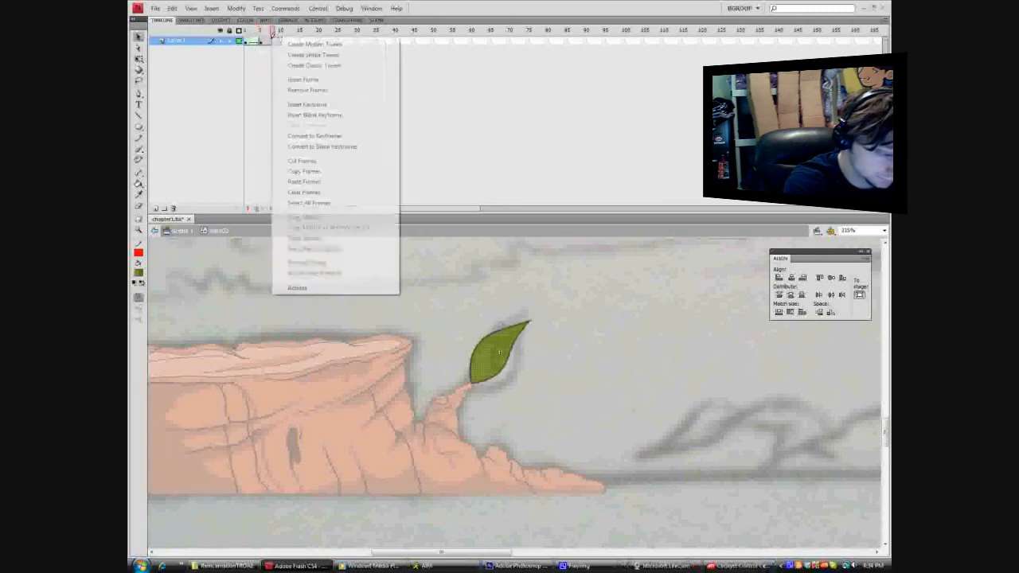
{"action": "left_click", "coordinate": [296, 54]}
{"action": "key", "text": "Return"}
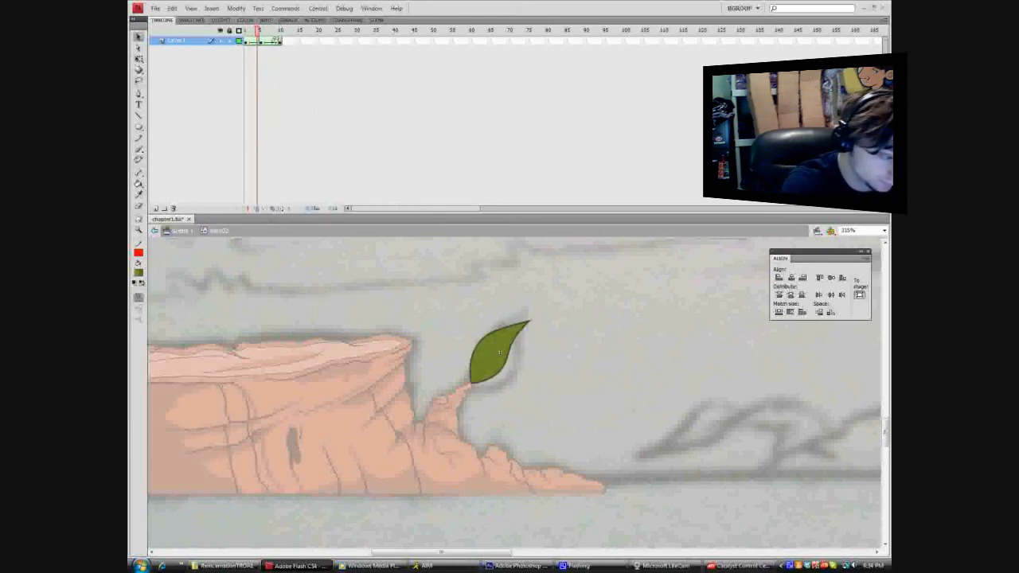
Remove the trial animation frames so that only frame 1 of the leaf symbol remains.
{"action": "right_click", "coordinate": [279, 40]}
{"action": "right_click", "coordinate": [256, 40]}
{"action": "left_click", "coordinate": [278, 46]}
{"action": "left_click", "coordinate": [278, 40]}
{"action": "left_click_drag", "start_coordinate": [272, 38], "coordinate": [247, 38]}
{"action": "right_click", "coordinate": [248, 39]}
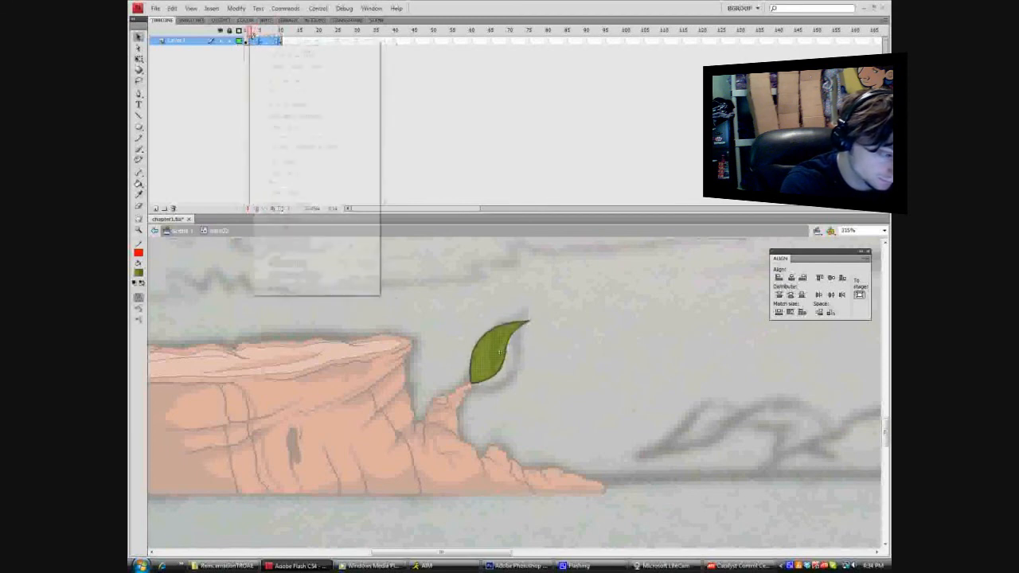
{"action": "left_click", "coordinate": [269, 56]}
Flip the leaf horizontally, rotate it to point upward and position its base on the plant's tip.
{"action": "left_click", "coordinate": [500, 351]}
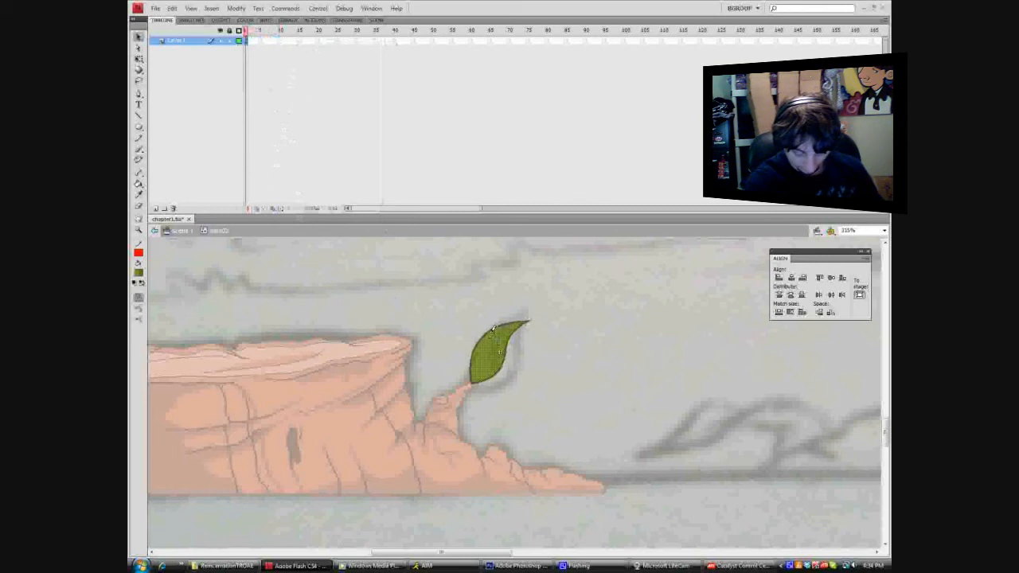
{"action": "key", "text": "ctrl+shift+9"}
{"action": "key", "text": "ctrl+shift+7"}
{"action": "key", "text": "ctrl+shift+7"}
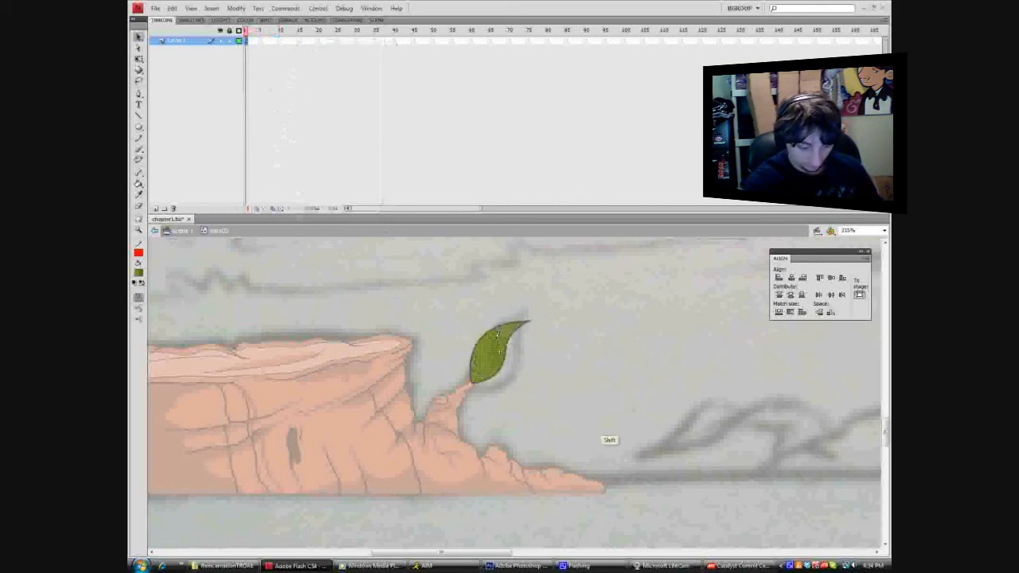
{"action": "left_click", "coordinate": [139, 57]}
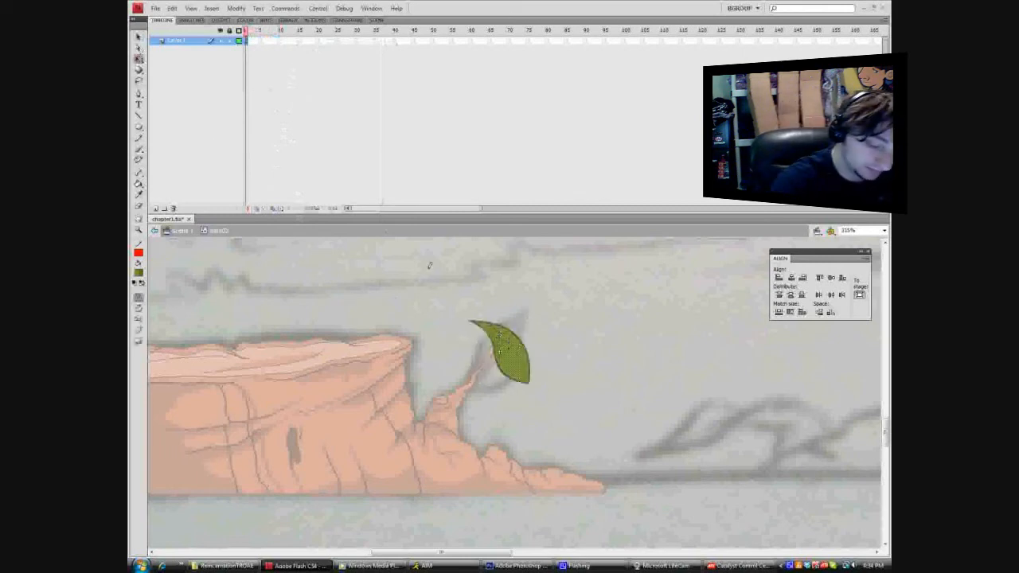
{"action": "left_click_drag", "start_coordinate": [532, 383], "coordinate": [476, 390]}
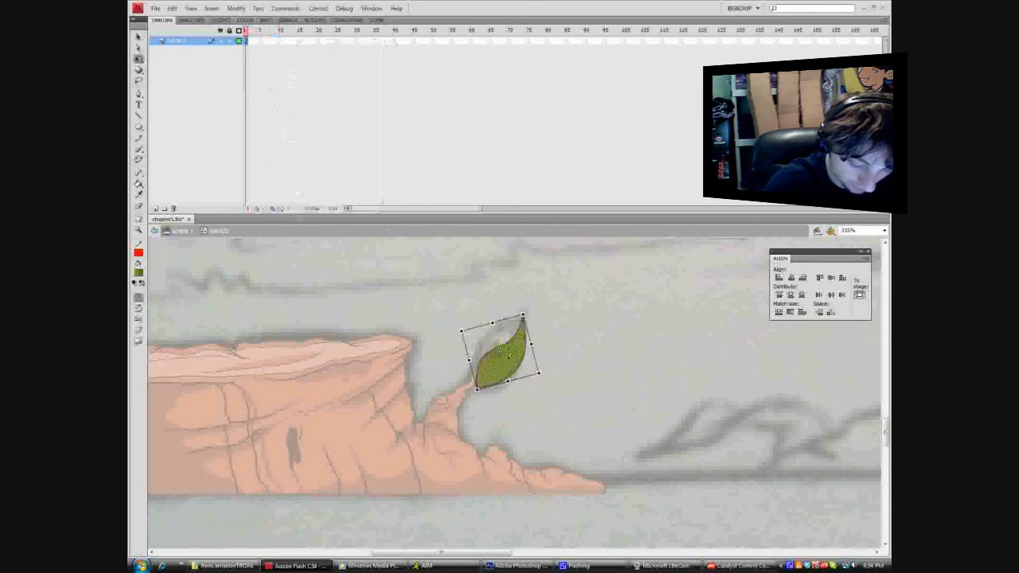
{"action": "left_click_drag", "start_coordinate": [500, 352], "coordinate": [494, 345]}
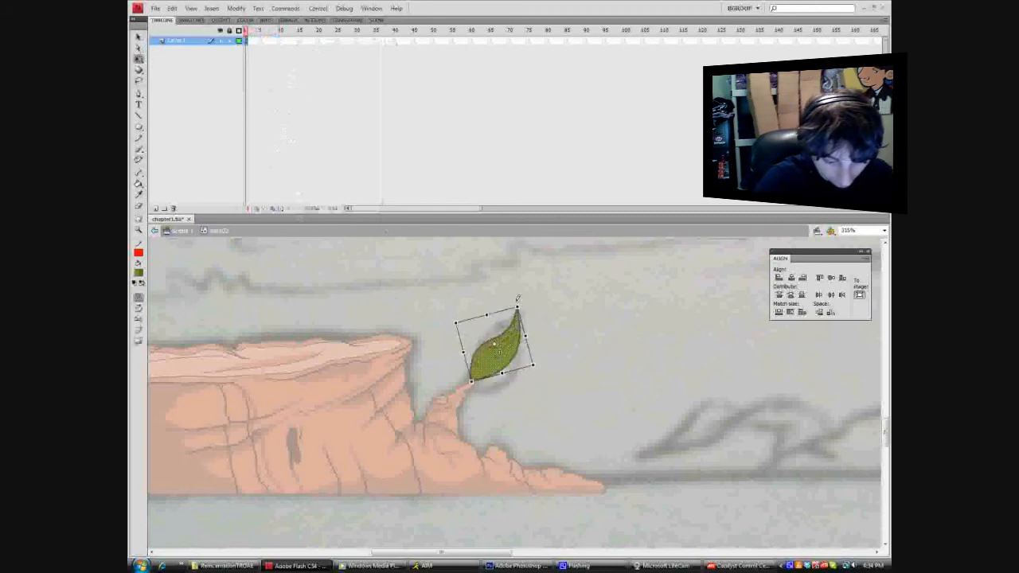
{"action": "left_click_drag", "start_coordinate": [519, 301], "coordinate": [543, 332]}
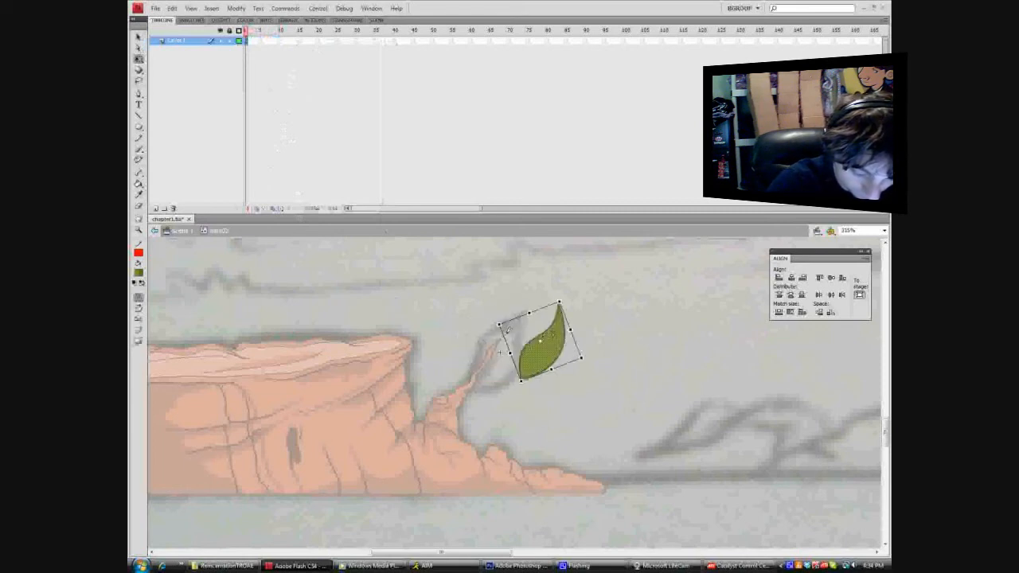
{"action": "key", "text": "ctrl+z"}
{"action": "left_click", "coordinate": [514, 380]}
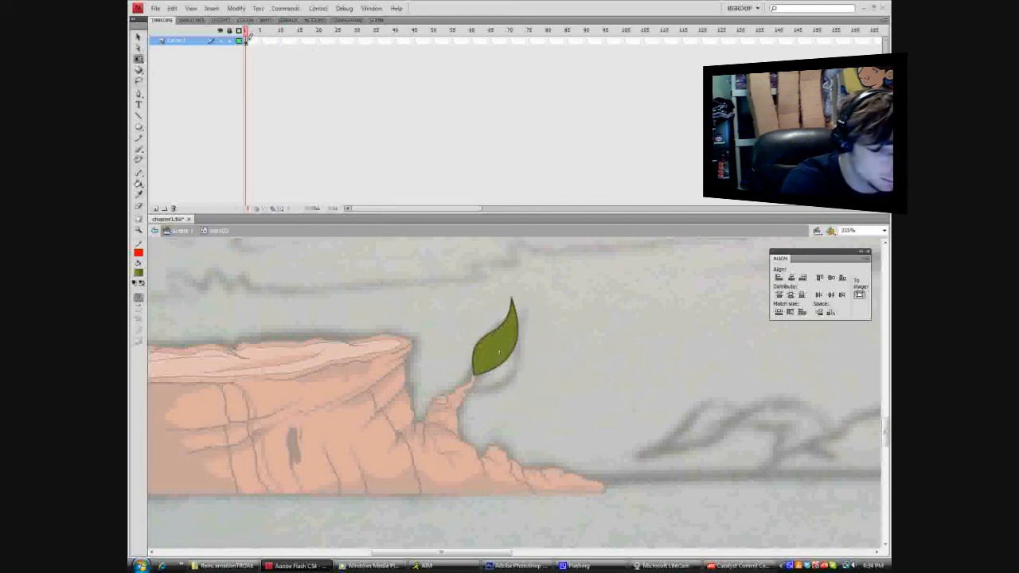
Insert a keyframe at frame 10 and bend the leaf's tip outward, away from the ledge.
{"action": "right_click", "coordinate": [282, 41]}
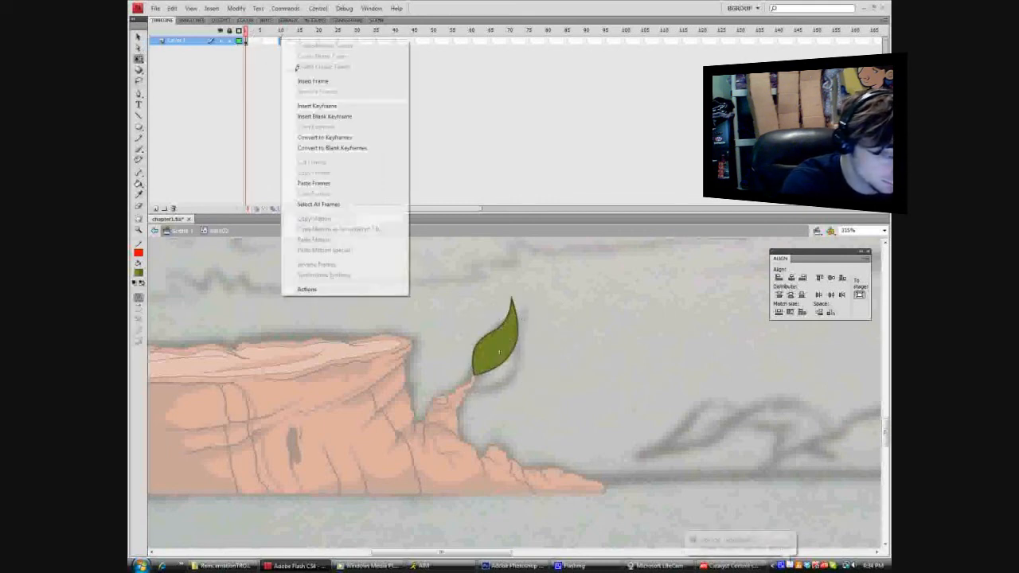
{"action": "left_click", "coordinate": [316, 105]}
{"action": "left_click", "coordinate": [523, 305]}
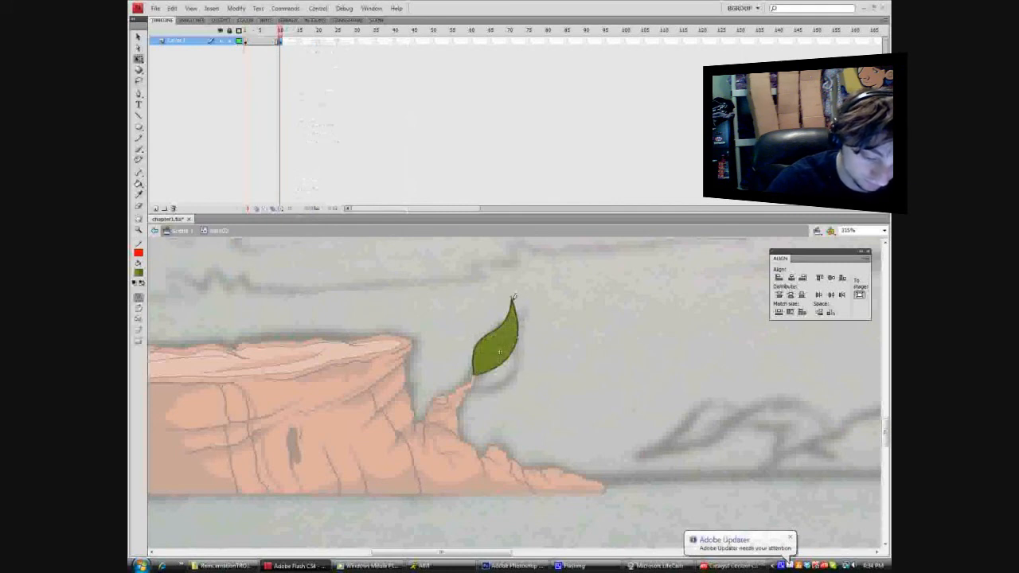
{"action": "left_click_drag", "start_coordinate": [526, 301], "coordinate": [524, 303]}
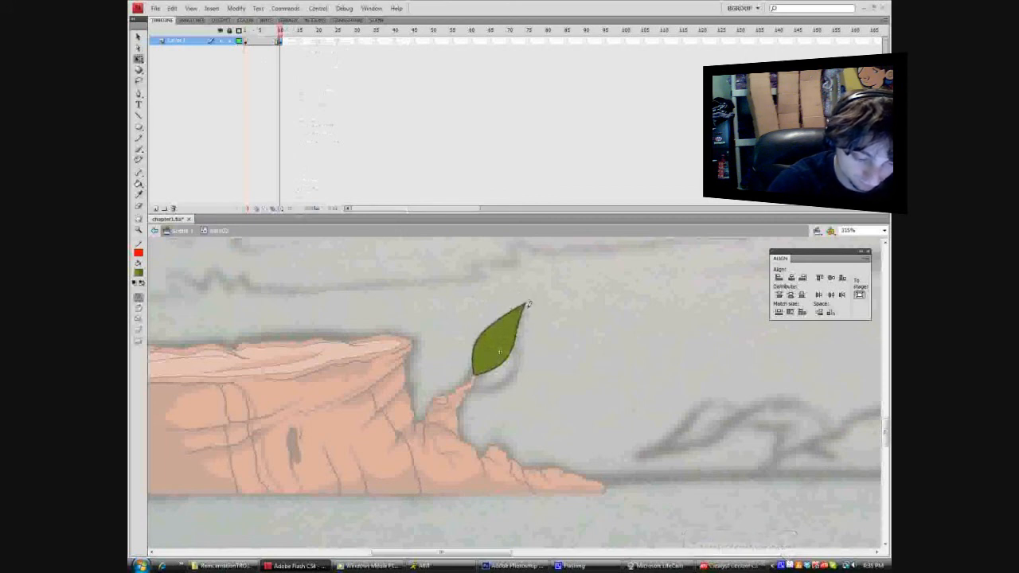
Create a shape tween between frames 1 and 10 and scrub to frame 10 to check the leaf's motion.
{"action": "right_click", "coordinate": [269, 40]}
{"action": "left_click", "coordinate": [306, 54]}
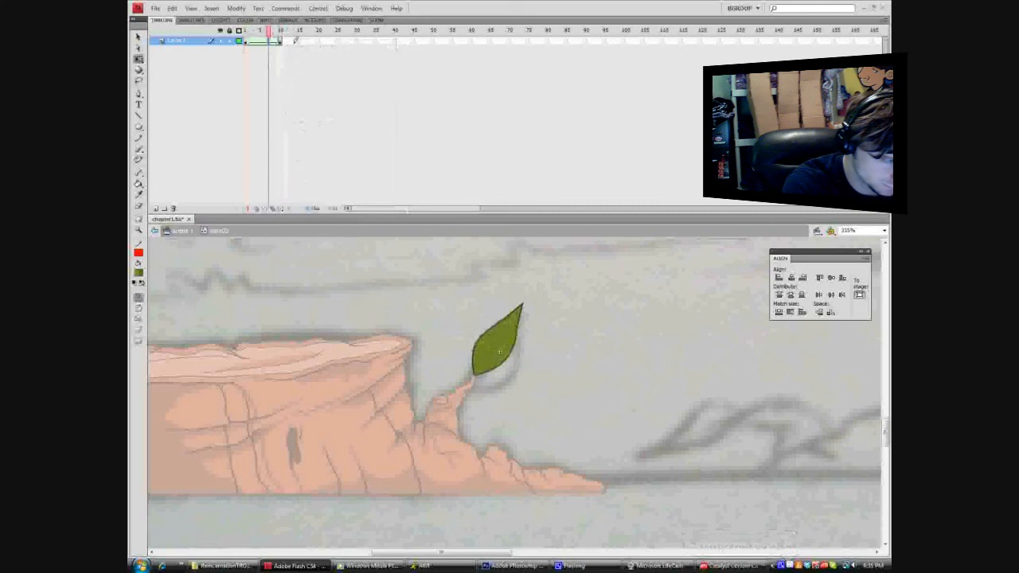
{"action": "mouse_move", "coordinate": [272, 29]}
{"action": "left_mouse_down"}
{"action": "mouse_move", "coordinate": [250, 29]}
{"action": "mouse_move", "coordinate": [281, 30]}
{"action": "left_mouse_up"}
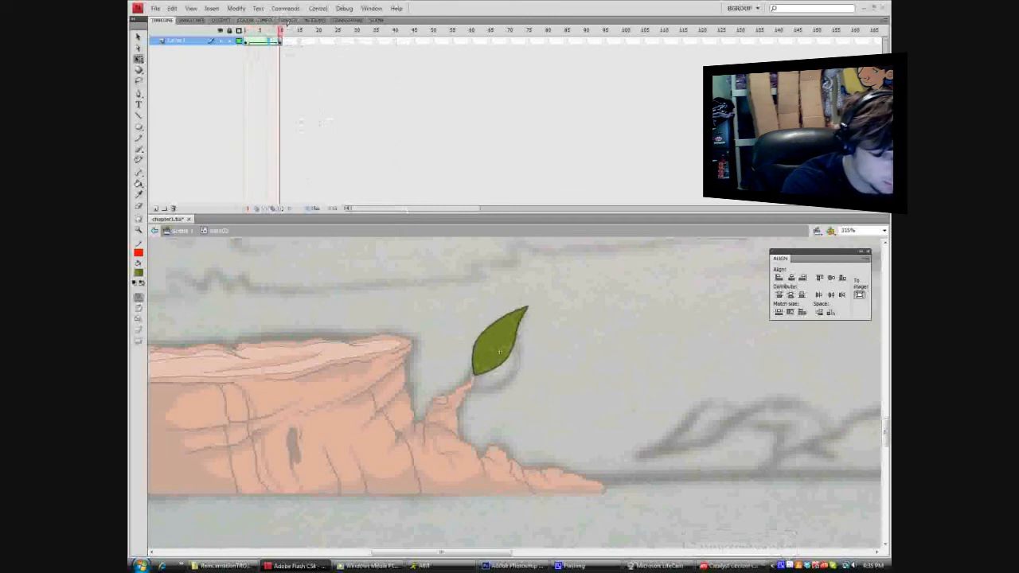
Copy frame 1, paste it just after frame 20, and shape tween the leaf from frame 10 back to its starting pose.
{"action": "right_click", "coordinate": [246, 40]}
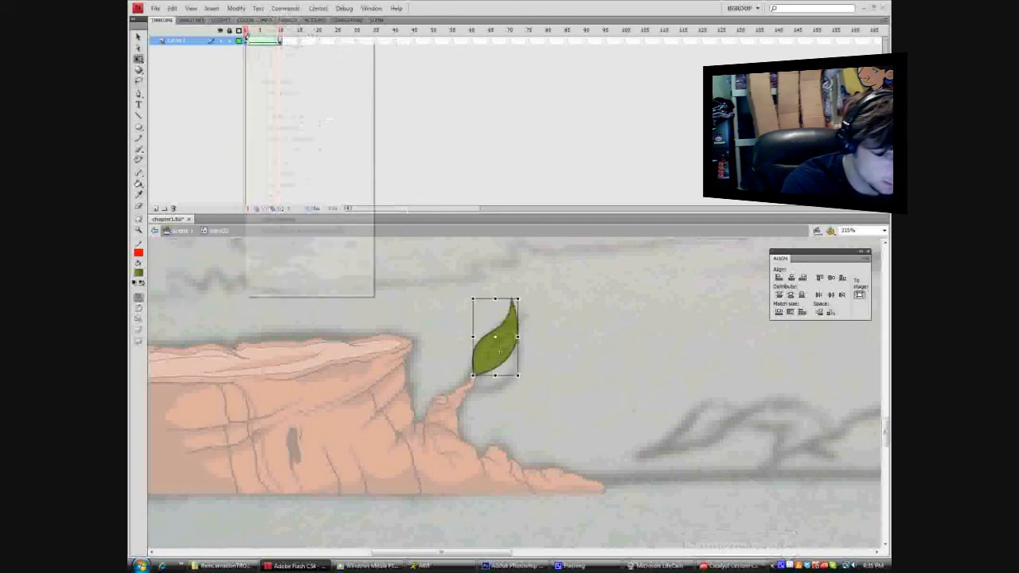
{"action": "left_click", "coordinate": [277, 169]}
{"action": "right_click", "coordinate": [321, 37]}
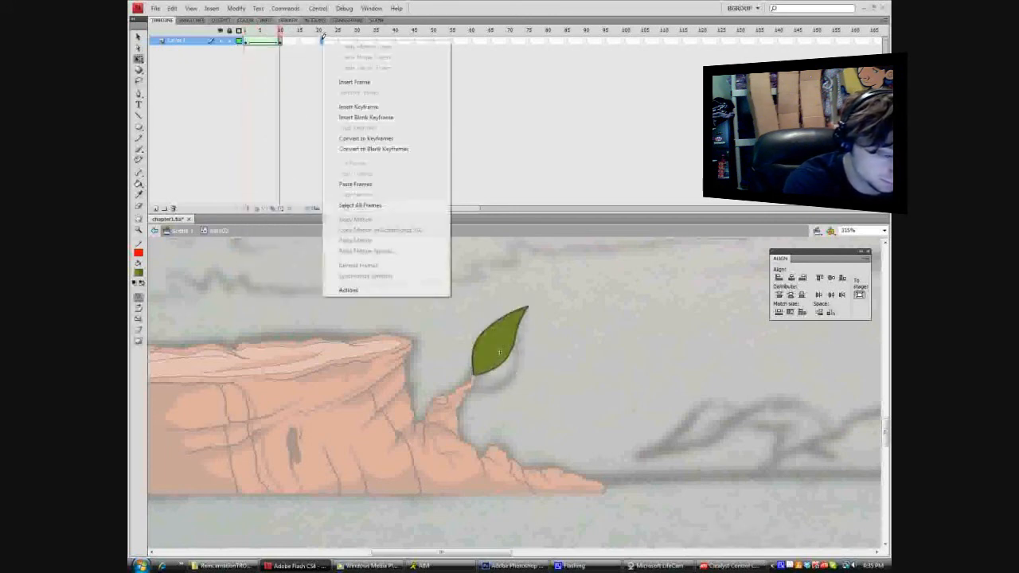
{"action": "left_click", "coordinate": [360, 177]}
{"action": "right_click", "coordinate": [320, 39]}
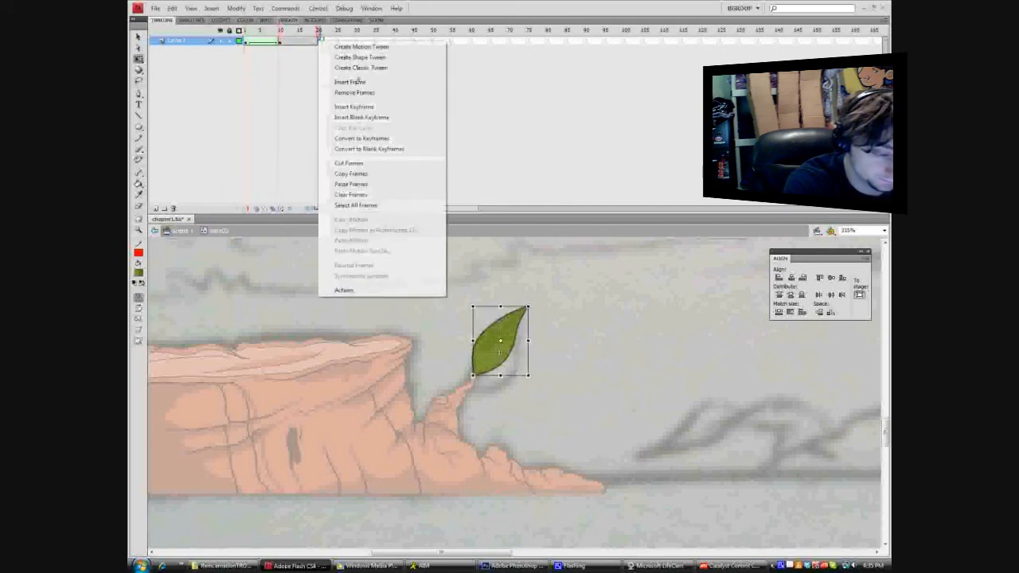
{"action": "left_click", "coordinate": [355, 57]}
Insert a keyframe at frame 20 and remove the surplus frame after it.
{"action": "right_click", "coordinate": [320, 39]}
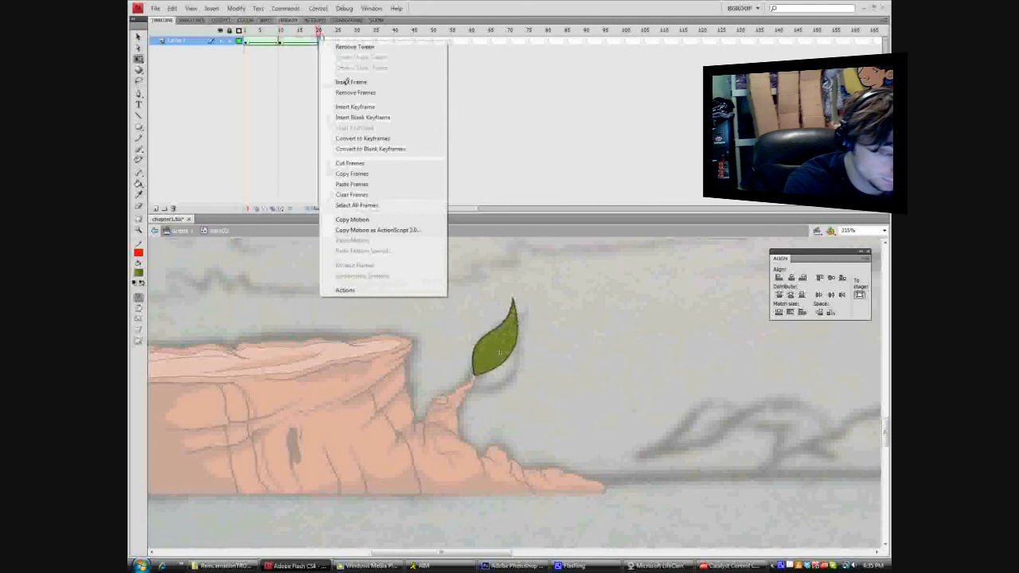
{"action": "left_click", "coordinate": [352, 104]}
{"action": "right_click", "coordinate": [320, 39]}
{"action": "left_click", "coordinate": [352, 87]}
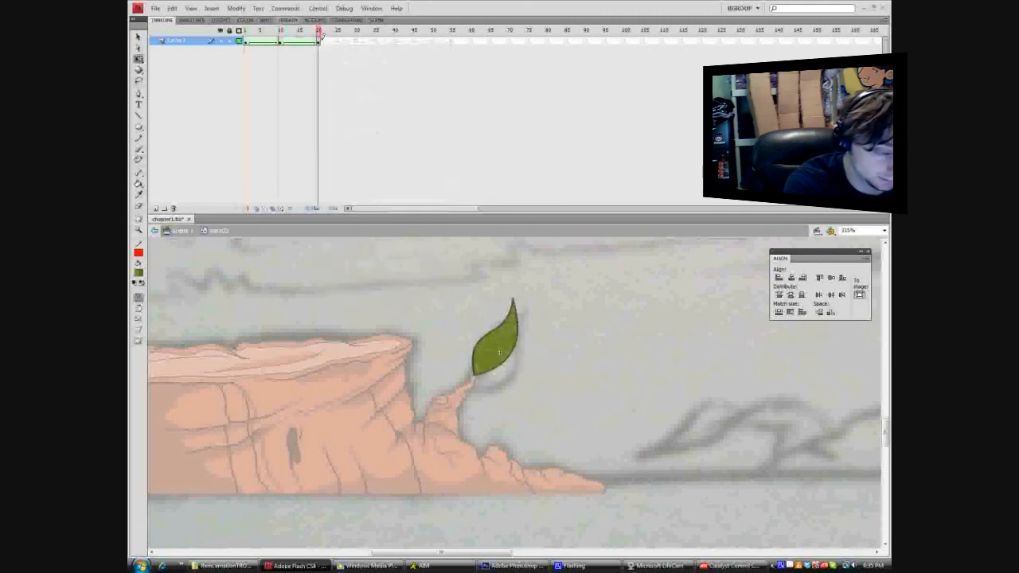
Scrub through the leaf's tween from frame 1 to about frame 18 to check its motion.
{"action": "left_click", "coordinate": [499, 351]}
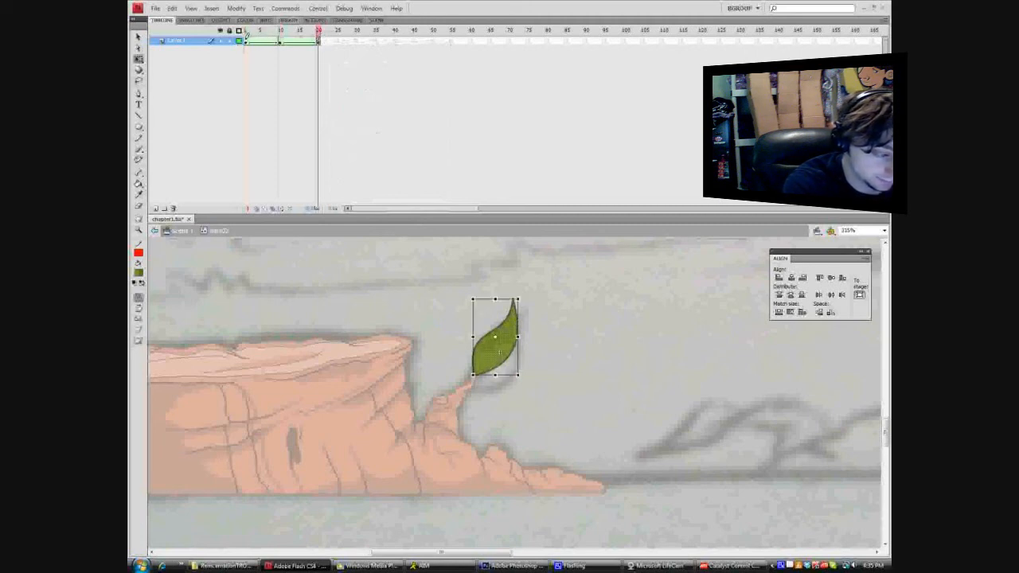
{"action": "left_click", "coordinate": [246, 40]}
{"action": "left_click_drag", "start_coordinate": [246, 29], "coordinate": [287, 29]}
{"action": "mouse_move", "coordinate": [294, 27]}
{"action": "left_mouse_down"}
{"action": "mouse_move", "coordinate": [318, 28]}
{"action": "mouse_move", "coordinate": [261, 29]}
{"action": "mouse_move", "coordinate": [309, 29]}
{"action": "left_mouse_up"}
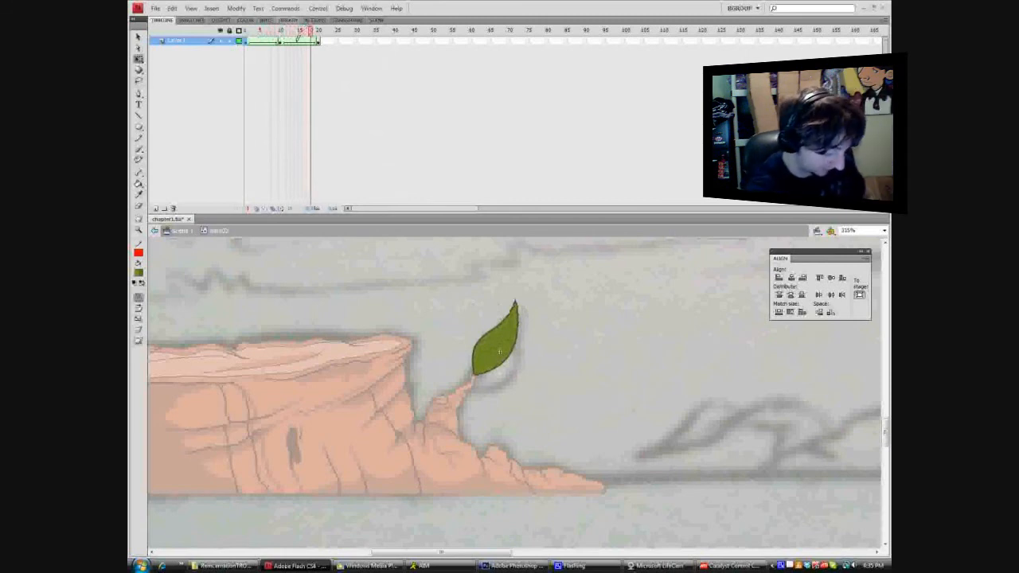
Remove the surplus frame after the end of the leaf's tween and insert a keyframe at frame 19.
{"action": "left_click", "coordinate": [318, 40], "text": "ctrl"}
{"action": "left_click", "coordinate": [335, 39], "text": "ctrl"}
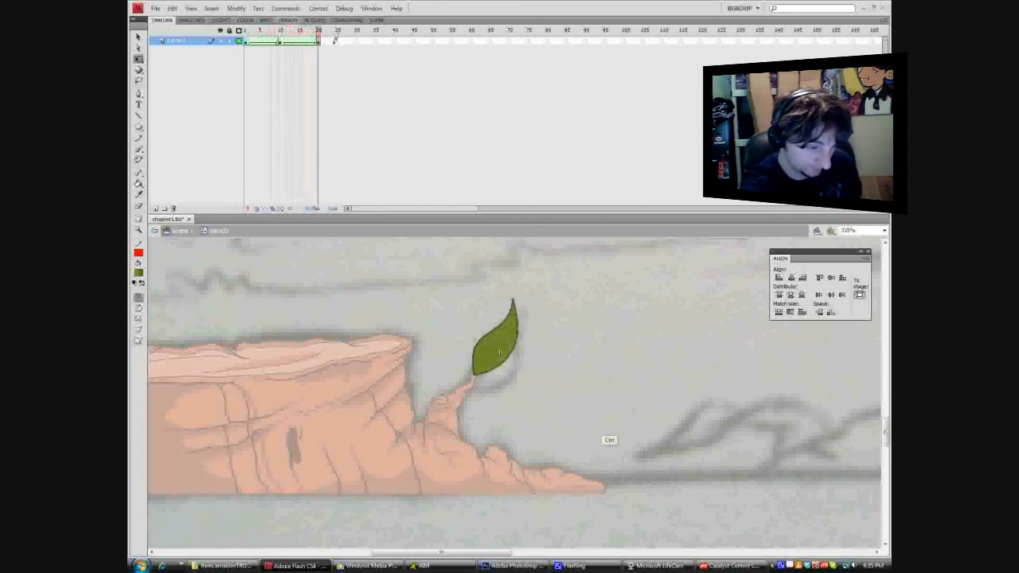
{"action": "key", "text": "F6"}
{"action": "left_click", "coordinate": [332, 41]}
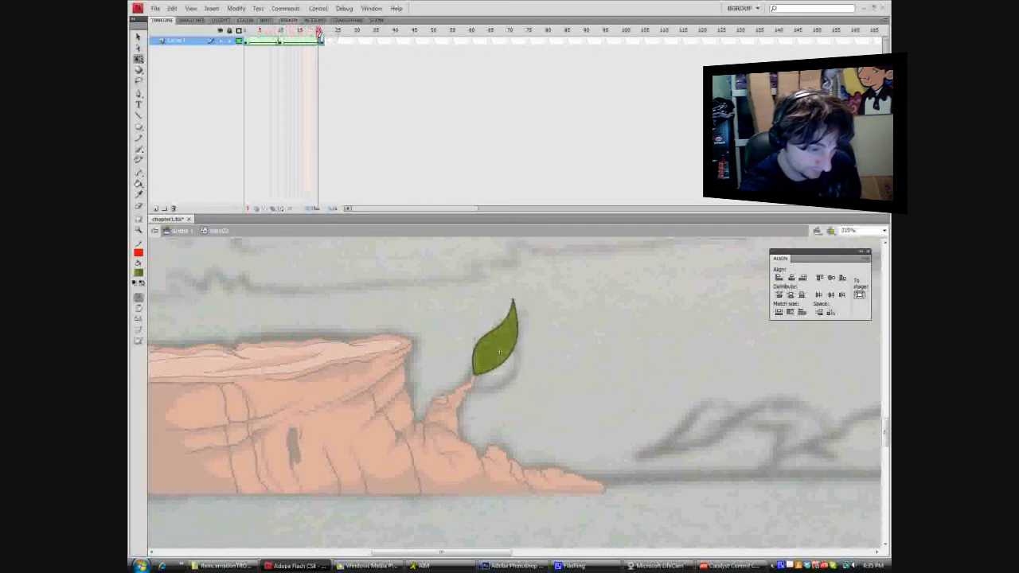
{"action": "right_click", "coordinate": [319, 41]}
{"action": "left_click", "coordinate": [351, 92]}
{"action": "mouse_move", "coordinate": [317, 30]}
{"action": "left_mouse_down"}
{"action": "mouse_move", "coordinate": [272, 29]}
{"action": "mouse_move", "coordinate": [316, 29]}
{"action": "left_mouse_up"}
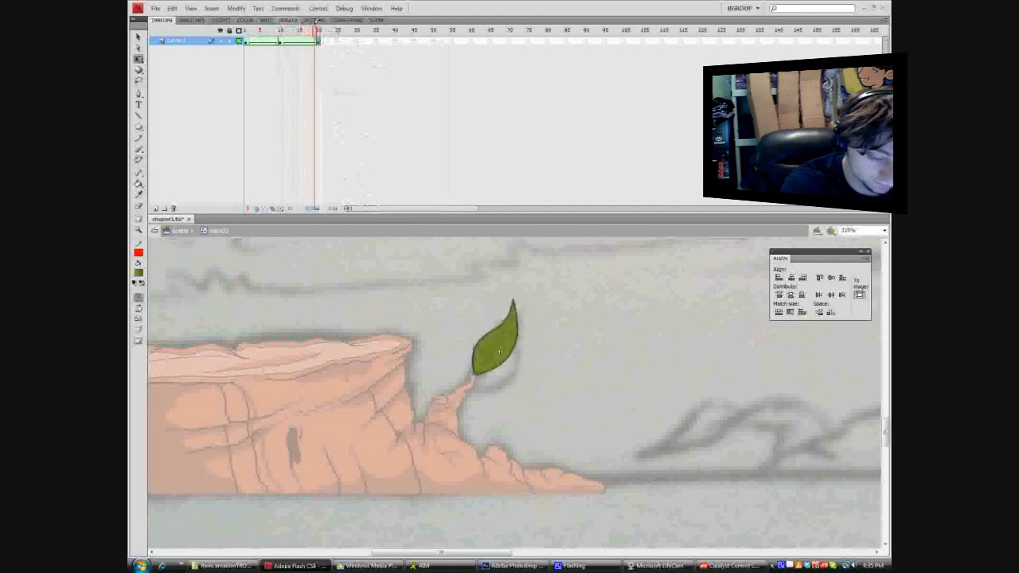
{"action": "right_click", "coordinate": [319, 40]}
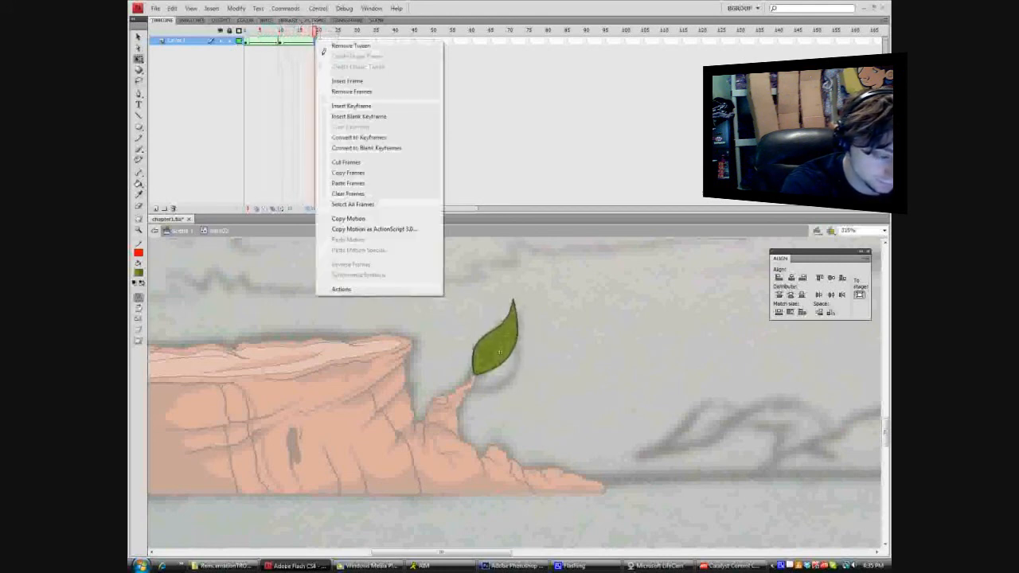
{"action": "left_click", "coordinate": [350, 105]}
{"action": "mouse_move", "coordinate": [316, 30]}
{"action": "left_mouse_down"}
{"action": "mouse_move", "coordinate": [303, 29]}
{"action": "mouse_move", "coordinate": [316, 29]}
{"action": "left_mouse_up"}
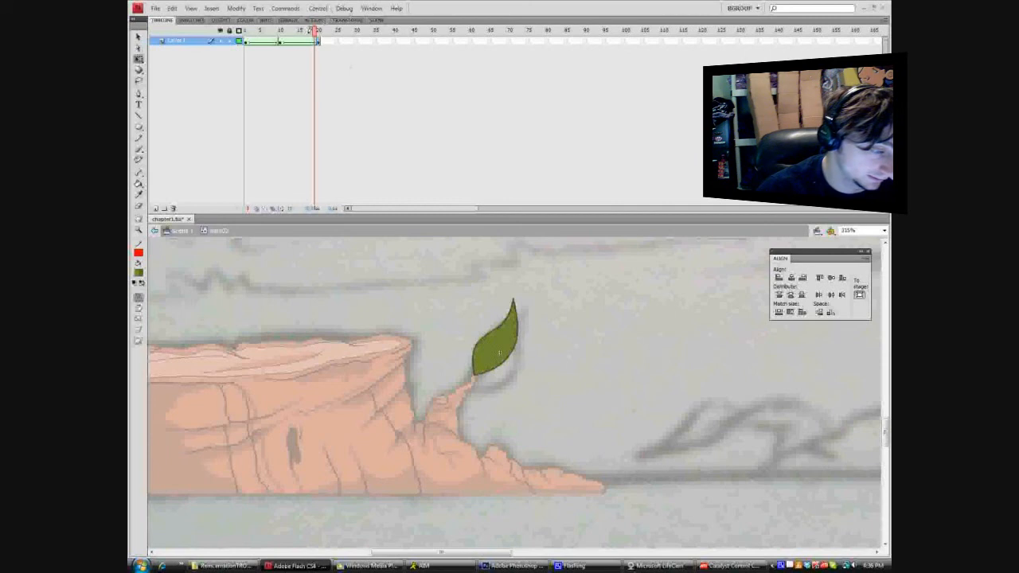
Rewind the leaf animation, return to the main scene and bring the ledge group in front of the leaf.
{"action": "left_click_drag", "start_coordinate": [316, 30], "coordinate": [246, 30]}
{"action": "left_click", "coordinate": [182, 230]}
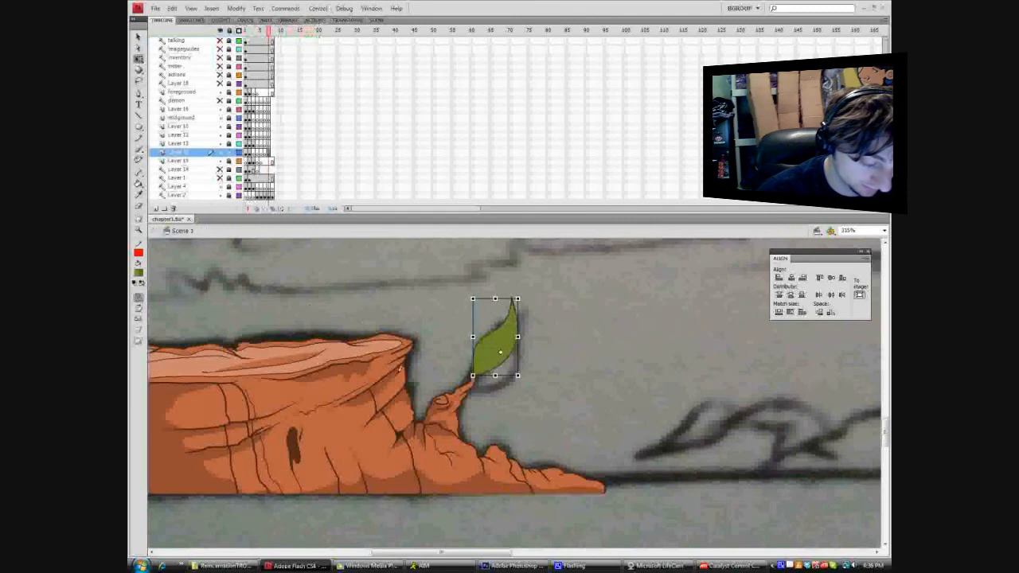
{"action": "left_click", "coordinate": [399, 369]}
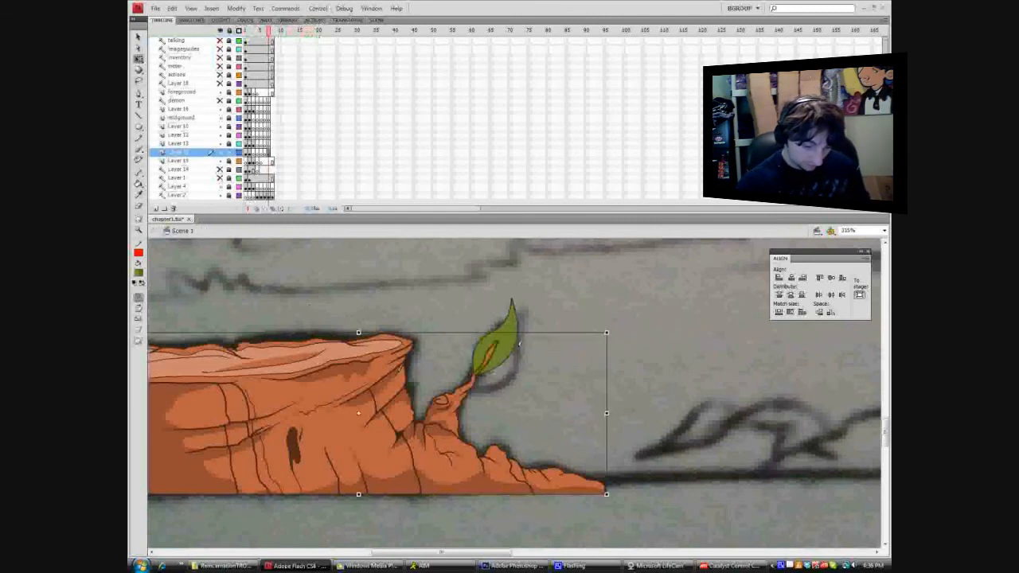
Add a layer above the leaf inside its symbol and set the brush fill to semi-transparent black.
{"action": "left_click", "coordinate": [511, 342]}
{"action": "double_click", "coordinate": [512, 342]}
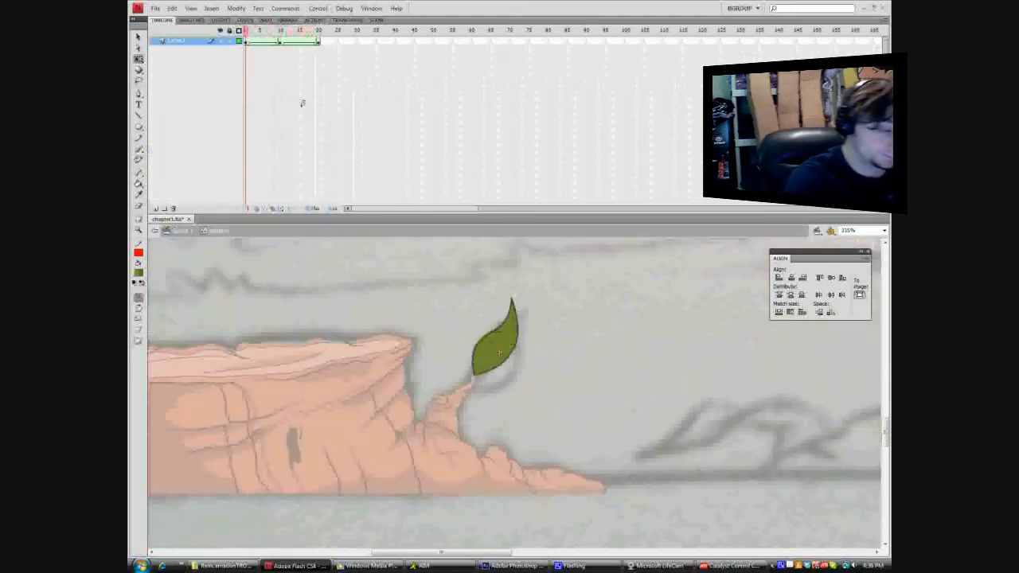
{"action": "left_click", "coordinate": [156, 208]}
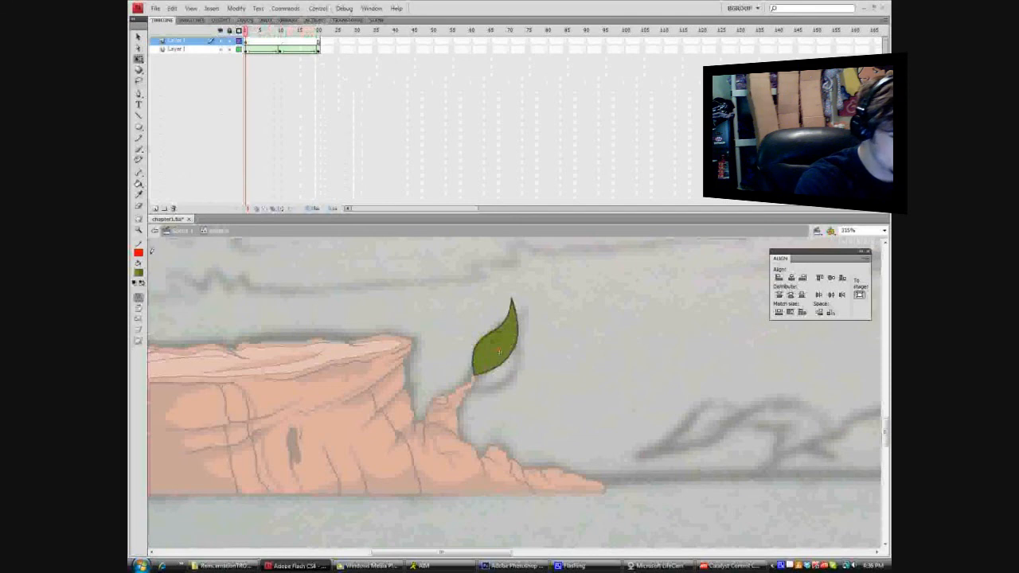
{"action": "left_click", "coordinate": [138, 149]}
{"action": "left_click", "coordinate": [145, 272]}
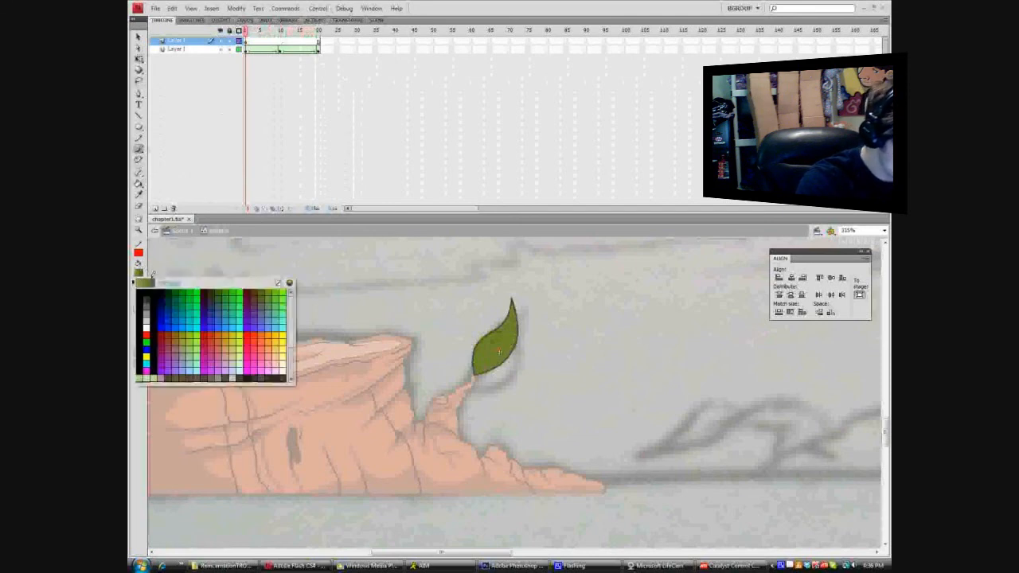
{"action": "left_click", "coordinate": [135, 283]}
{"action": "left_click", "coordinate": [138, 272]}
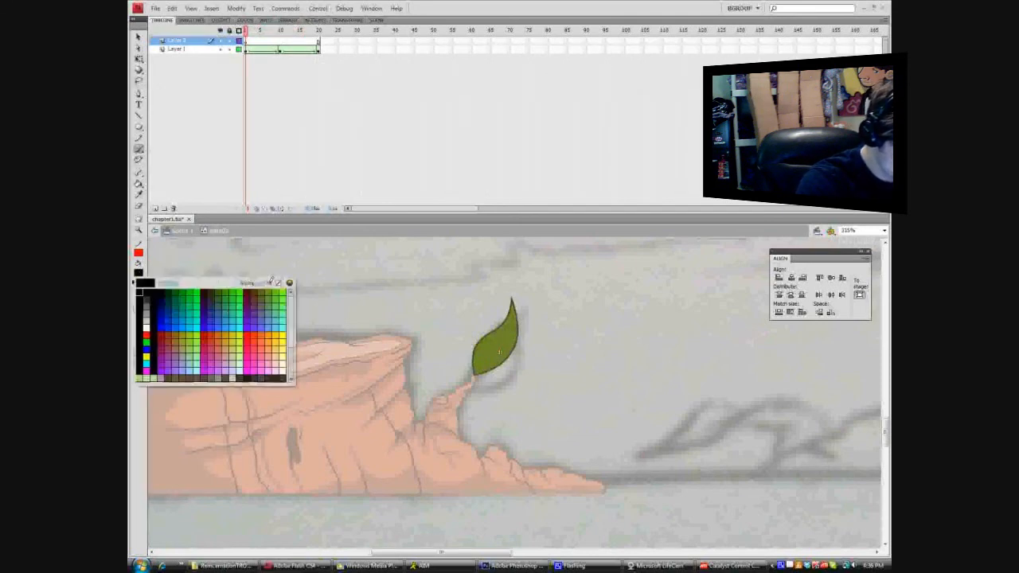
{"action": "left_click", "coordinate": [221, 289]}
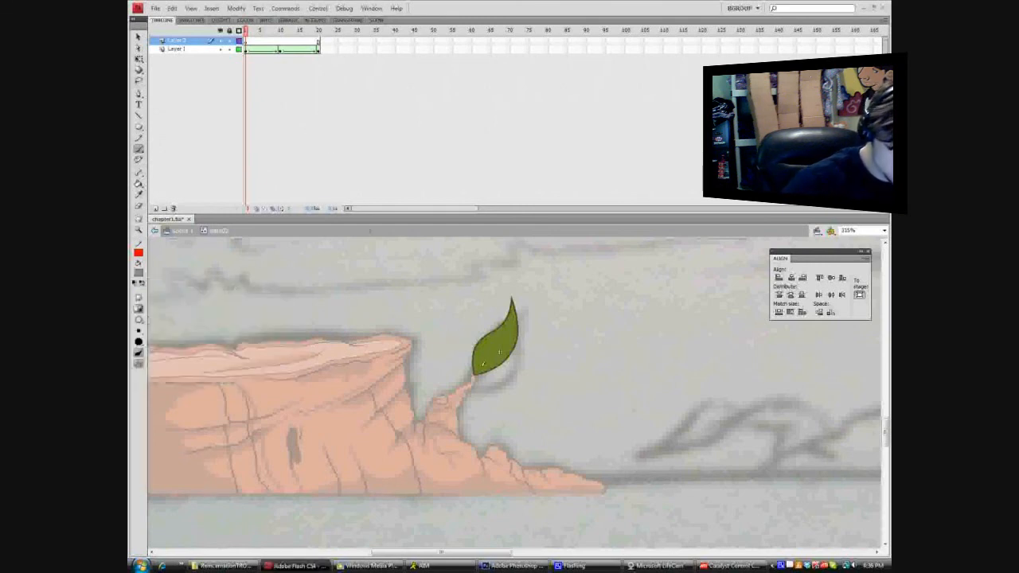
Brush a dark shading shape along the leaf's middle, redoing the stroke once, and select it.
{"action": "mouse_move", "coordinate": [475, 371]}
{"action": "left_mouse_down"}
{"action": "mouse_move", "coordinate": [505, 333]}
{"action": "mouse_move", "coordinate": [482, 364]}
{"action": "left_mouse_up"}
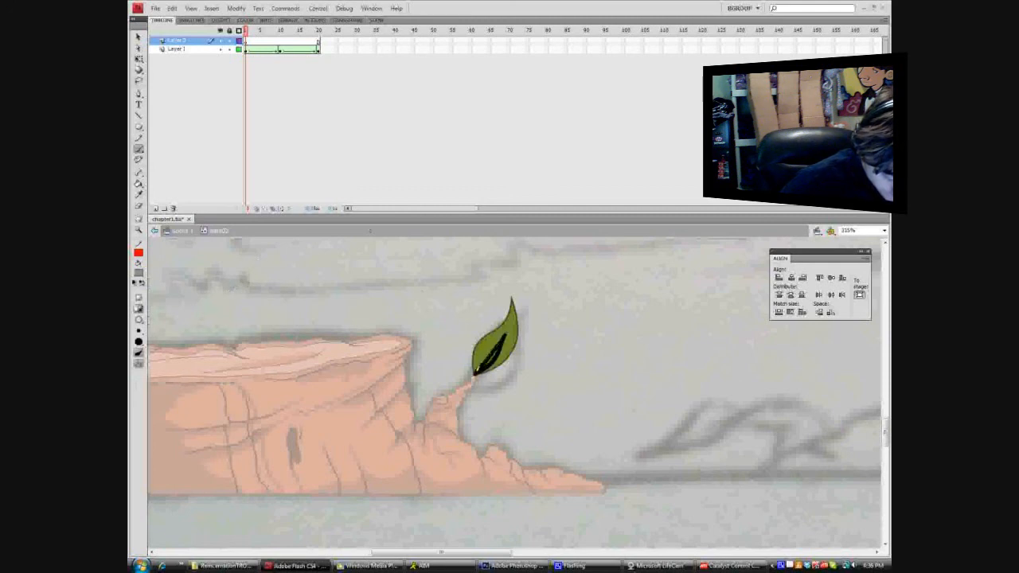
{"action": "key", "text": "ctrl+z"}
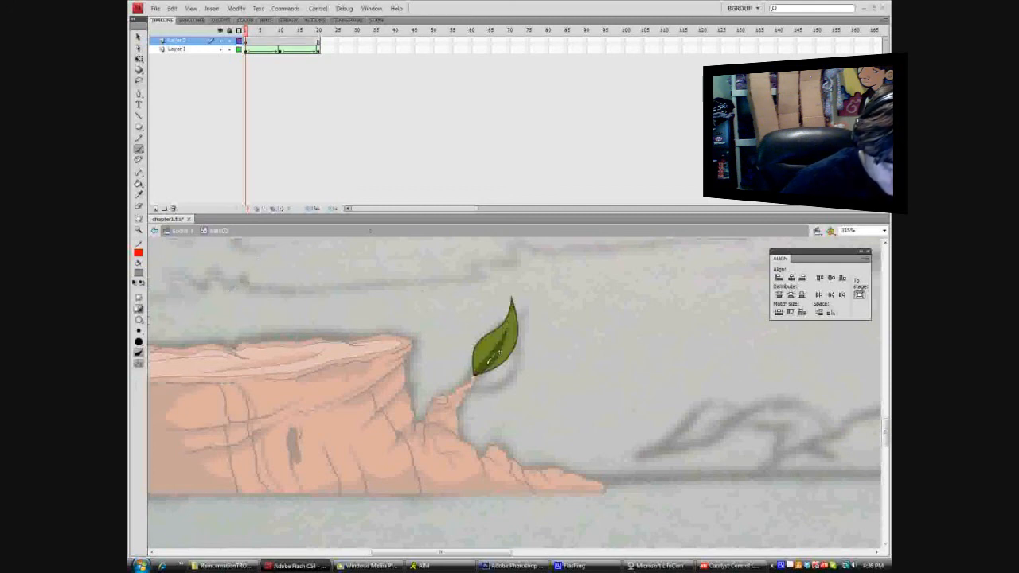
{"action": "key", "text": "v"}
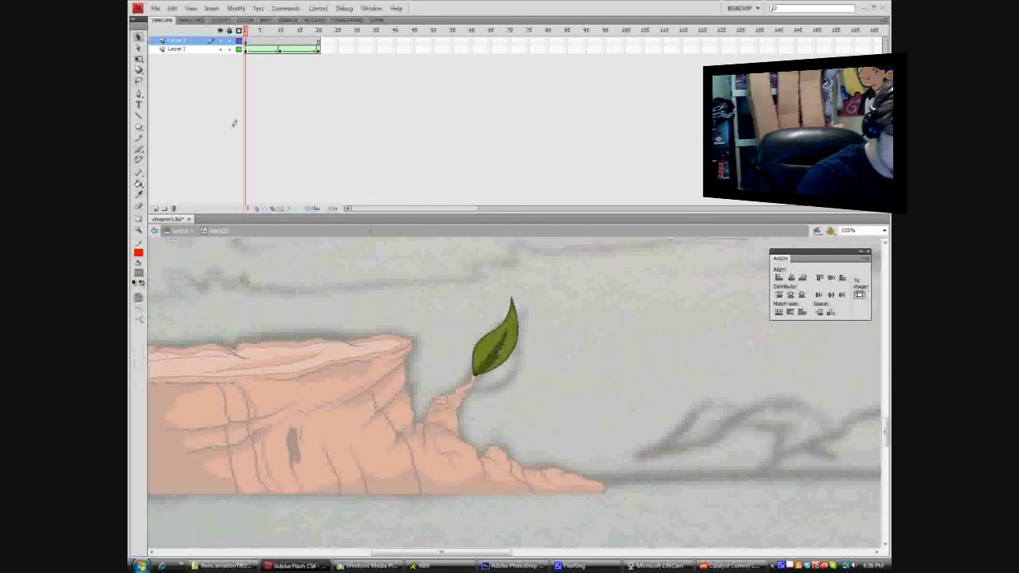
{"action": "left_click", "coordinate": [493, 351]}
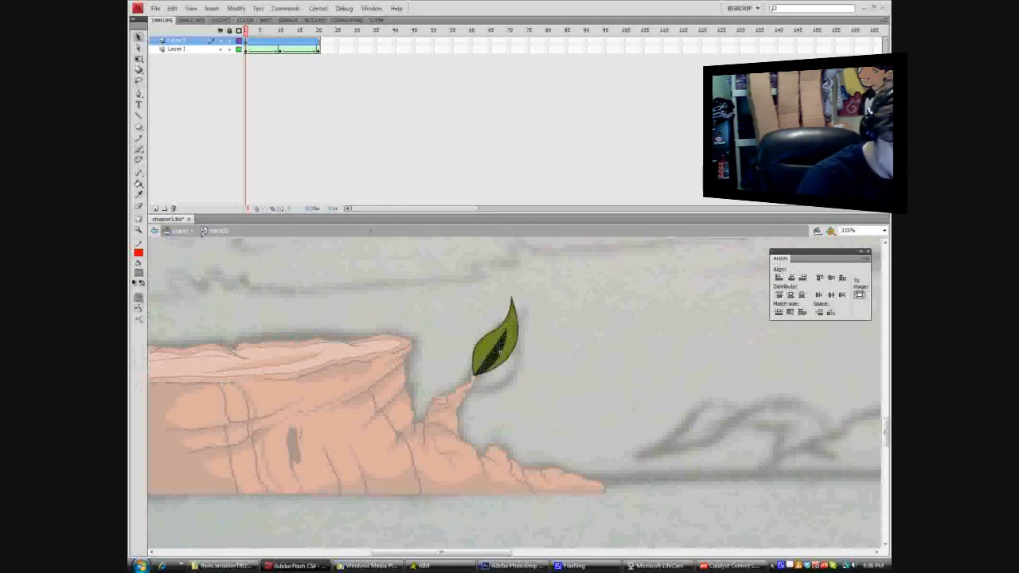
Refine the edges of the shading inside the leaf symbol, checking it against the stem in the main scene.
{"action": "left_click", "coordinate": [186, 231]}
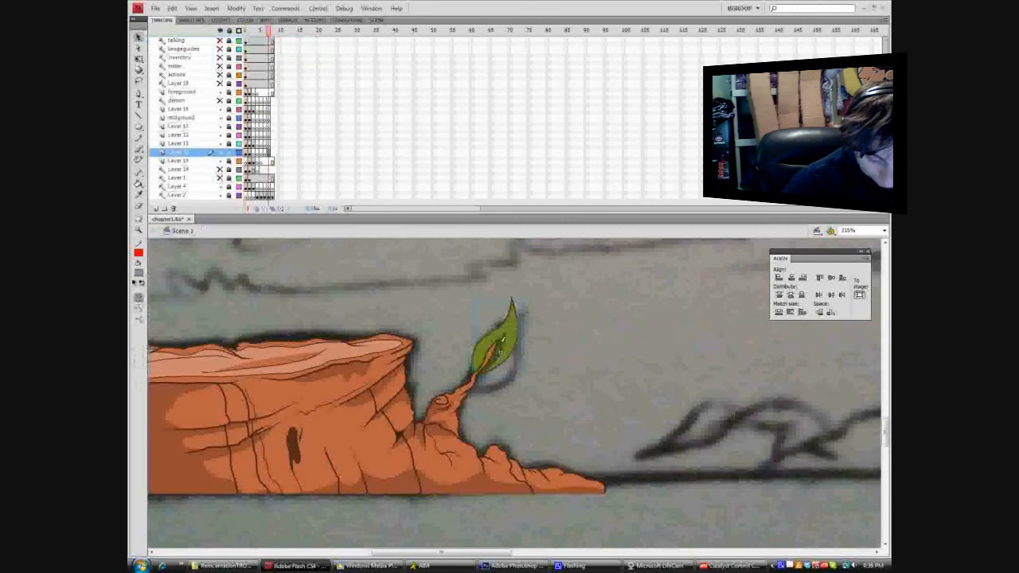
{"action": "double_click", "coordinate": [502, 341]}
{"action": "left_click", "coordinate": [512, 368]}
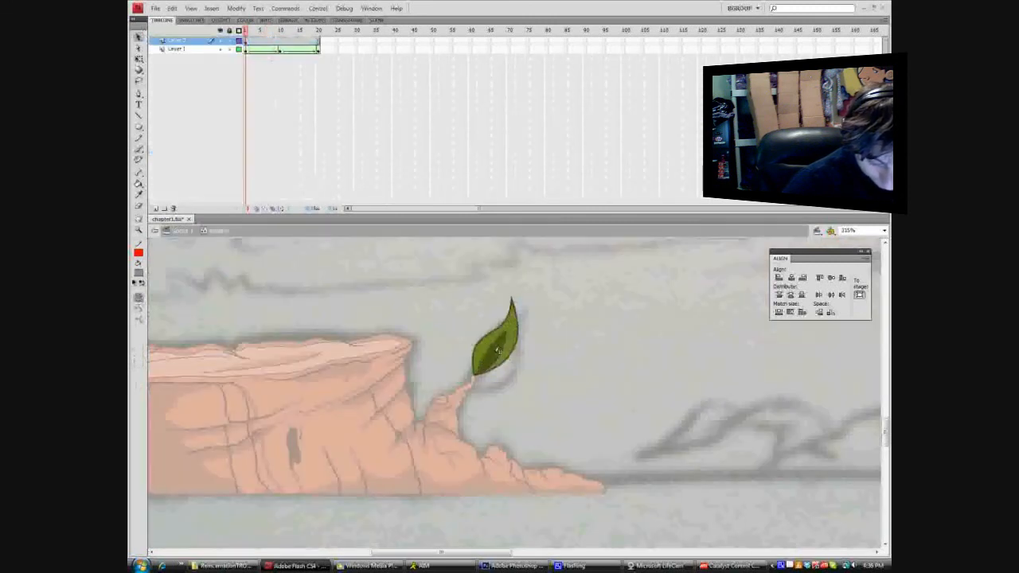
{"action": "double_click", "coordinate": [529, 348]}
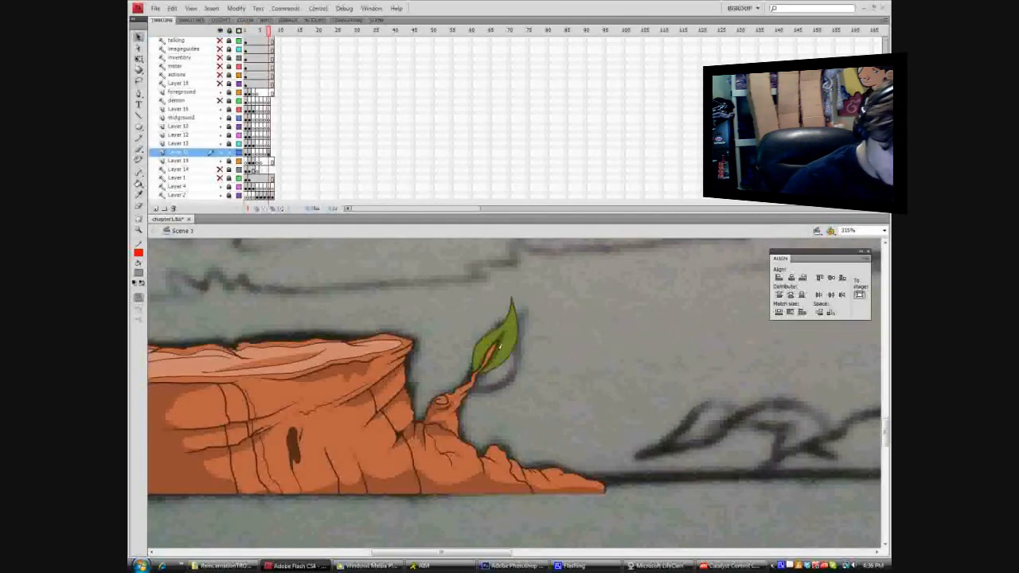
{"action": "double_click", "coordinate": [500, 347]}
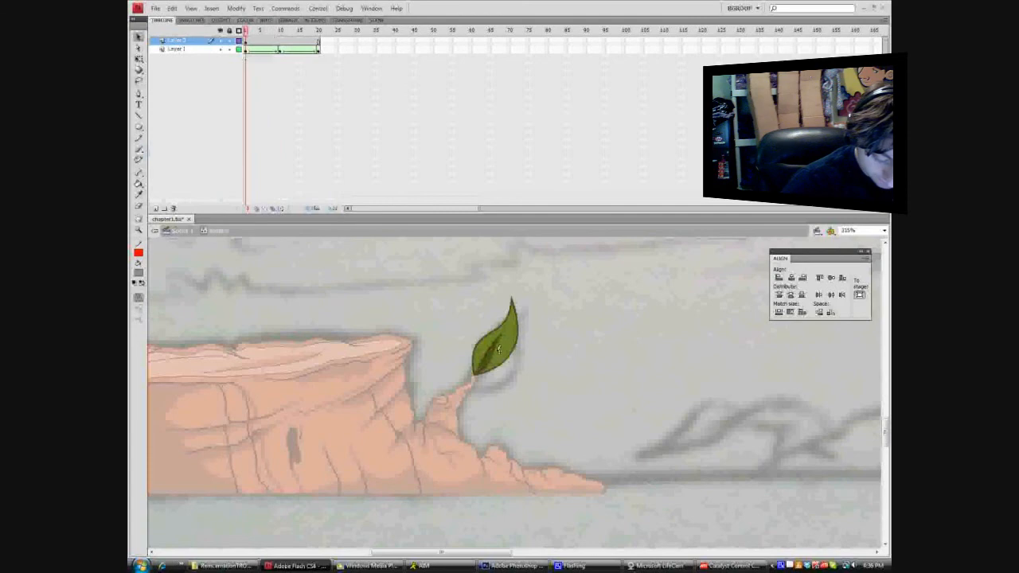
{"action": "double_click", "coordinate": [525, 363]}
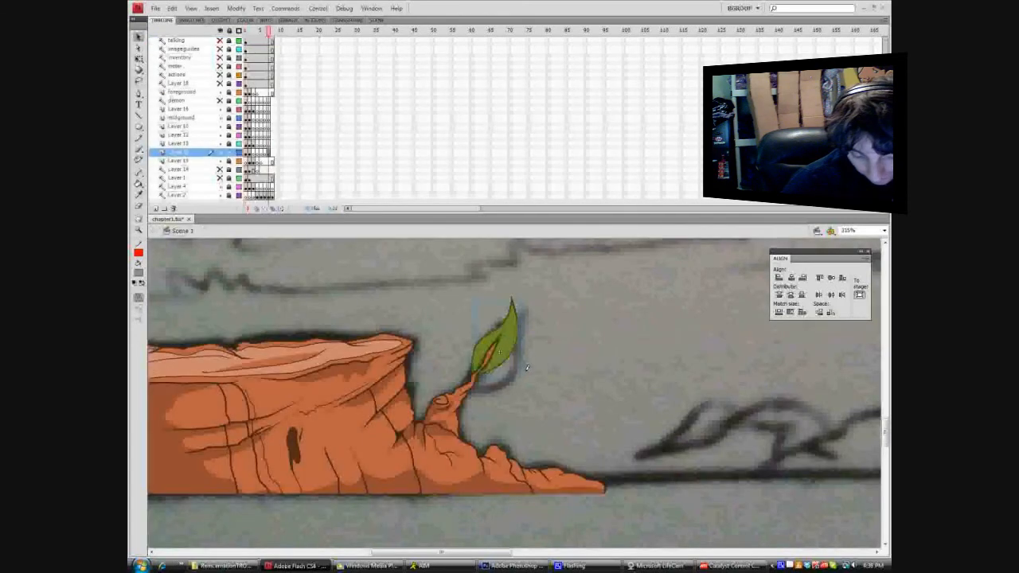
Set the view to 100% and hide the sketch on Layer 2.
{"action": "left_click", "coordinate": [852, 230]}
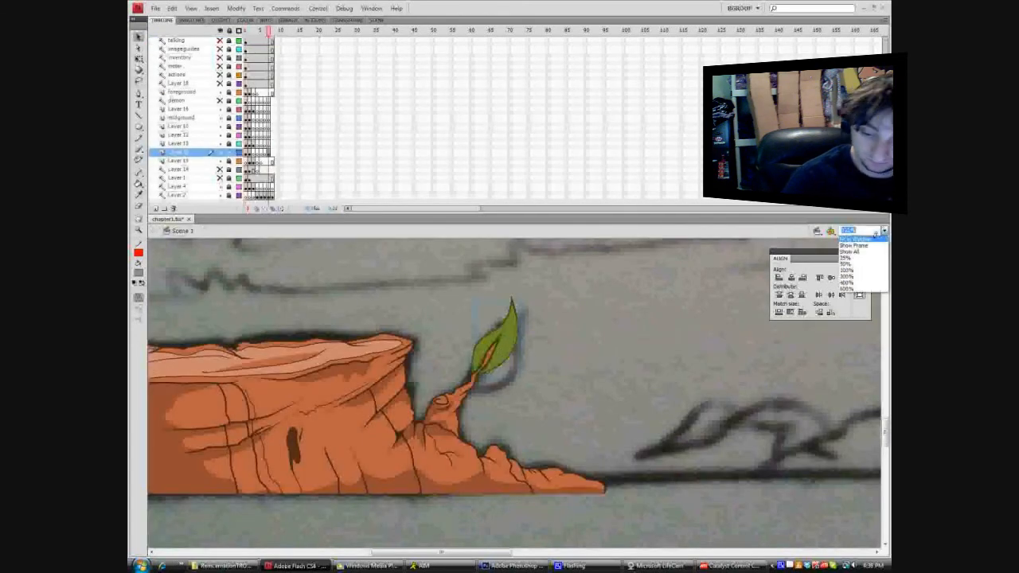
{"action": "left_click", "coordinate": [847, 271]}
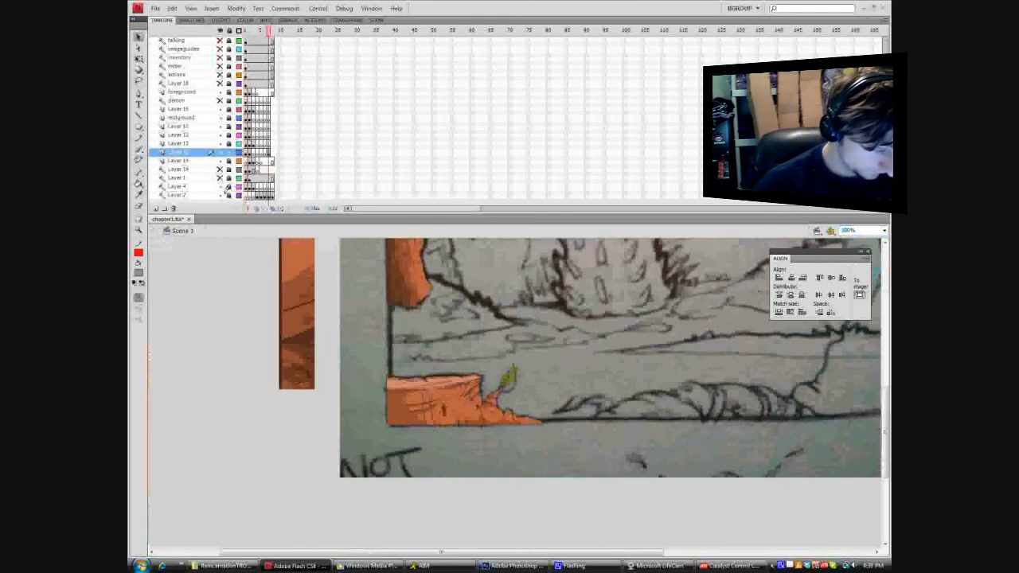
{"action": "left_click", "coordinate": [219, 195]}
Group the ledge with the leaf and move the group up to the stage's lower edge.
{"action": "left_click_drag", "start_coordinate": [354, 459], "coordinate": [498, 380]}
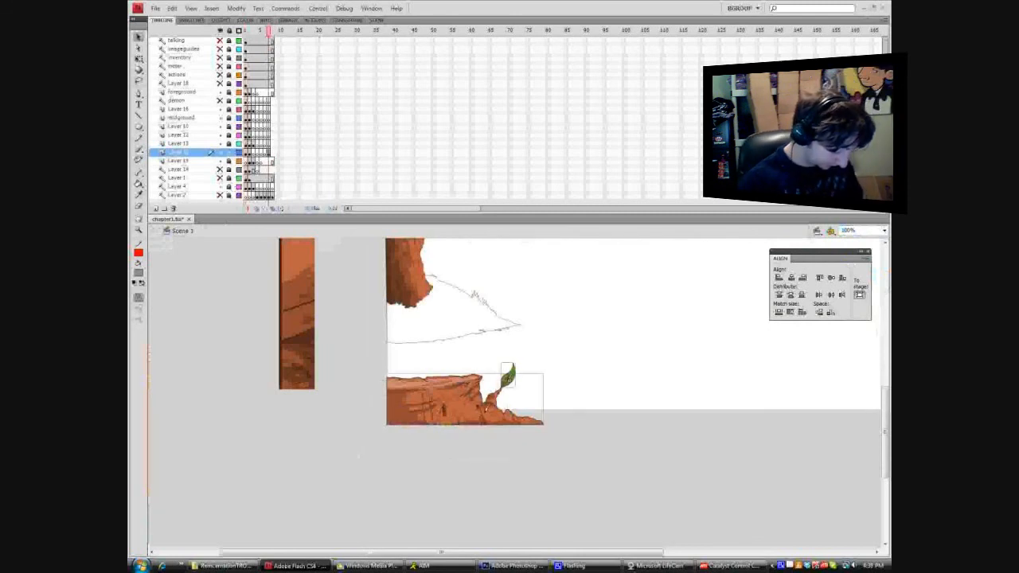
{"action": "key", "text": "ctrl+g"}
{"action": "left_click_drag", "start_coordinate": [476, 410], "coordinate": [473, 395]}
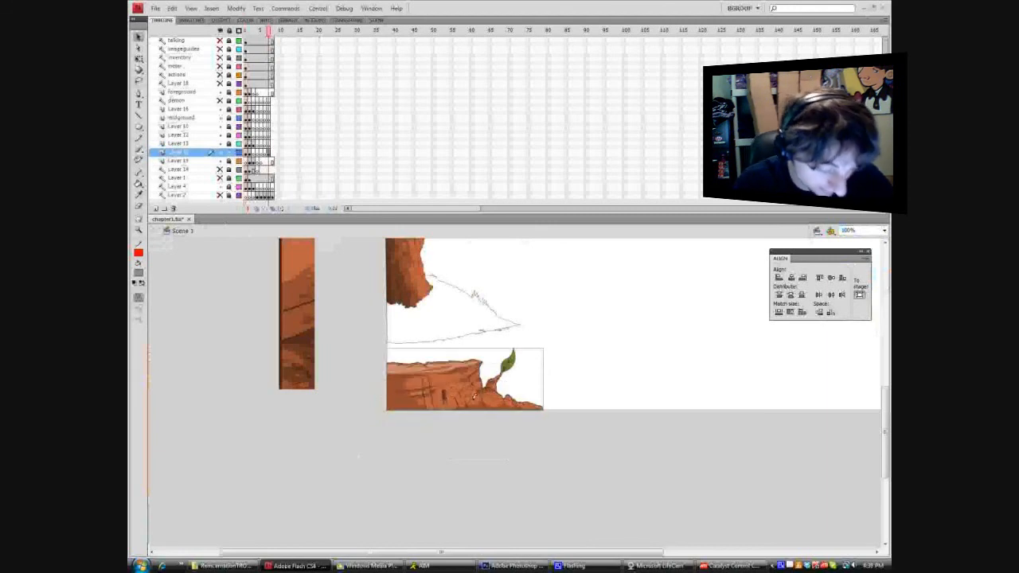
Cut the ledge group and insert blank keyframes on the foreground layer in the frames leading up to frame 7.
{"action": "right_click", "coordinate": [474, 396]}
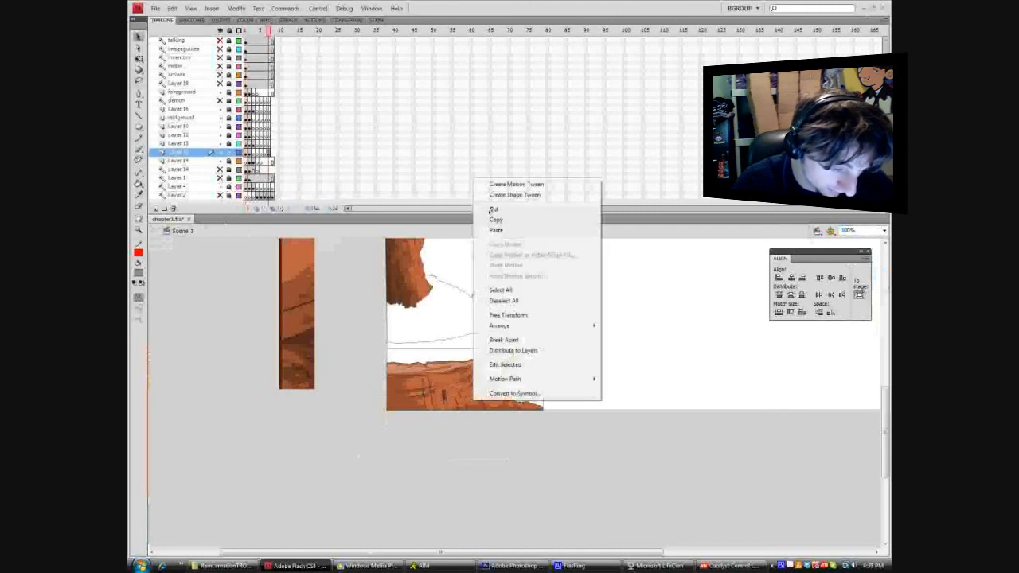
{"action": "left_click", "coordinate": [493, 208]}
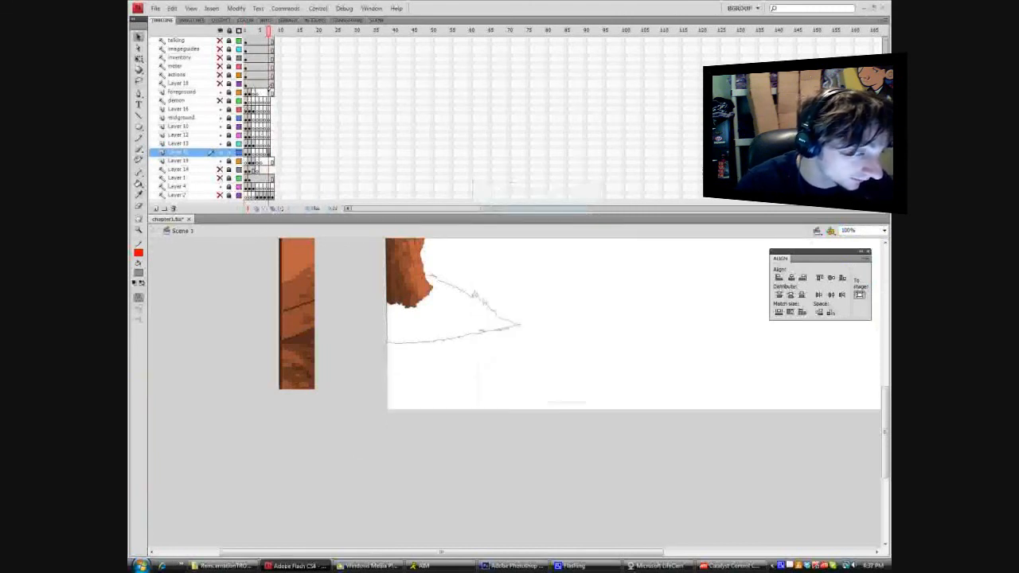
{"action": "left_click", "coordinate": [180, 92]}
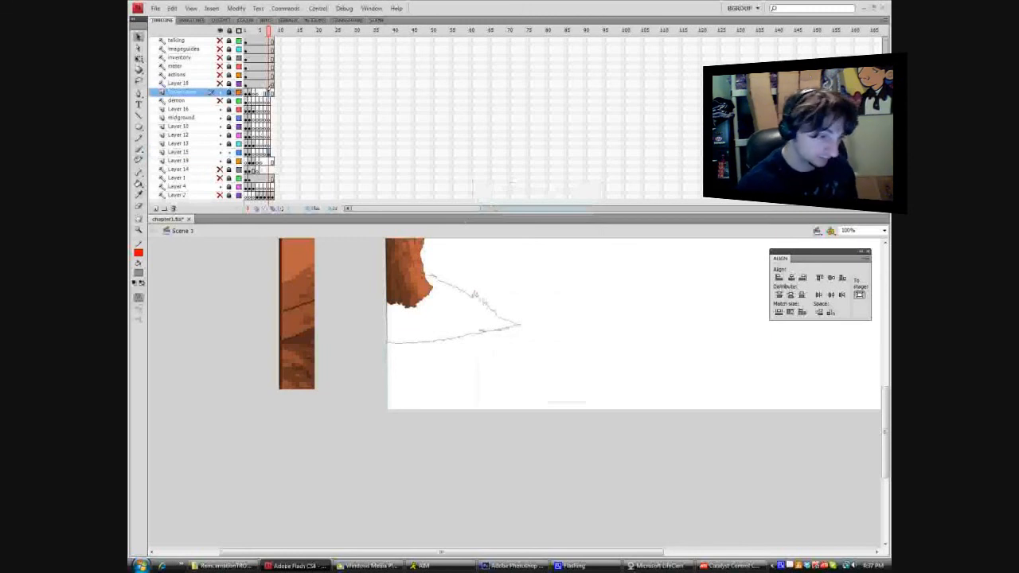
{"action": "left_click", "coordinate": [272, 89]}
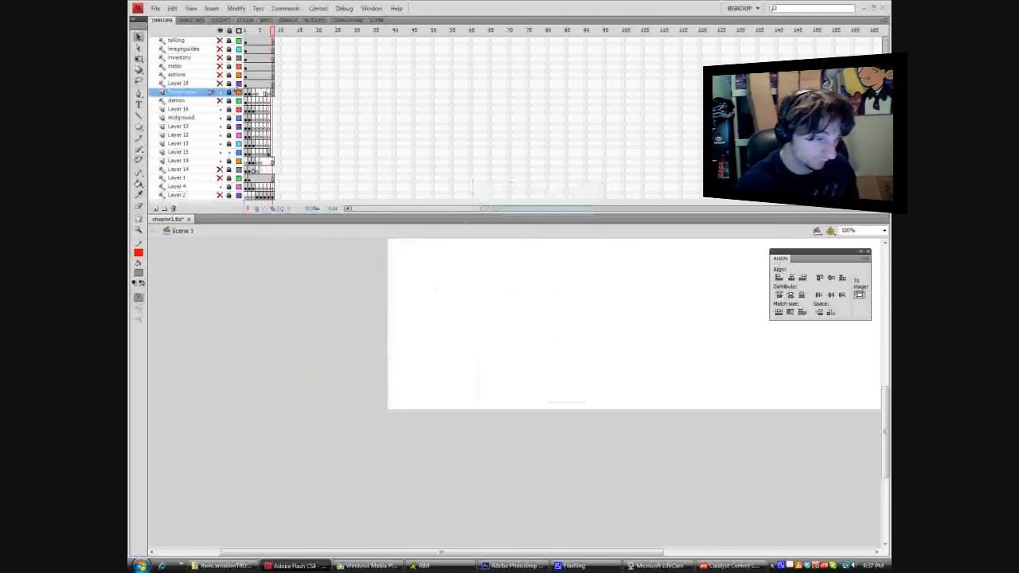
{"action": "left_click", "coordinate": [259, 91]}
{"action": "key", "text": "F7"}
{"action": "left_click", "coordinate": [264, 90]}
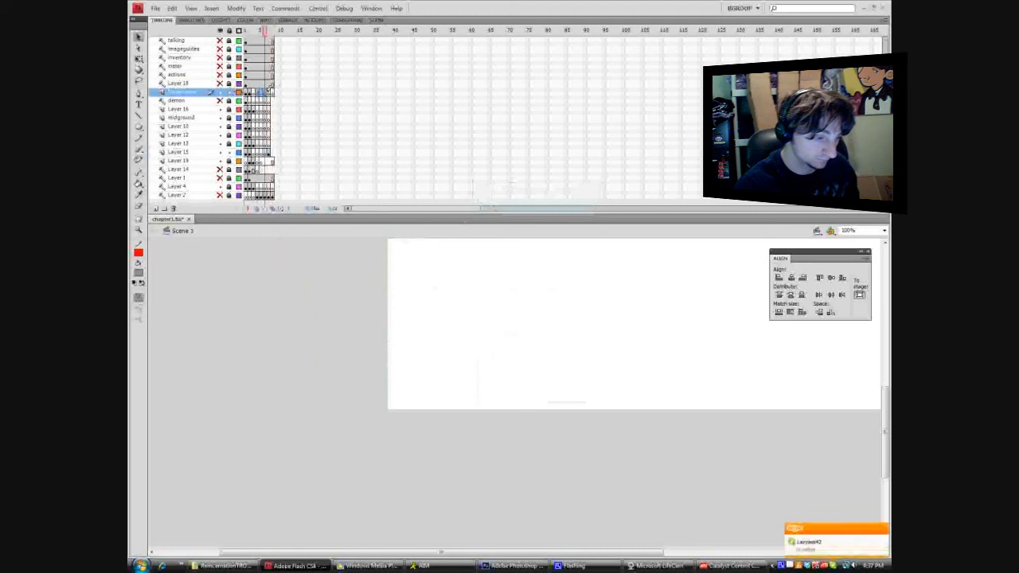
{"action": "key", "text": "F7"}
Paste the ledge group in place on the foreground layer at frame 7 and deselect it.
{"action": "left_click", "coordinate": [269, 89]}
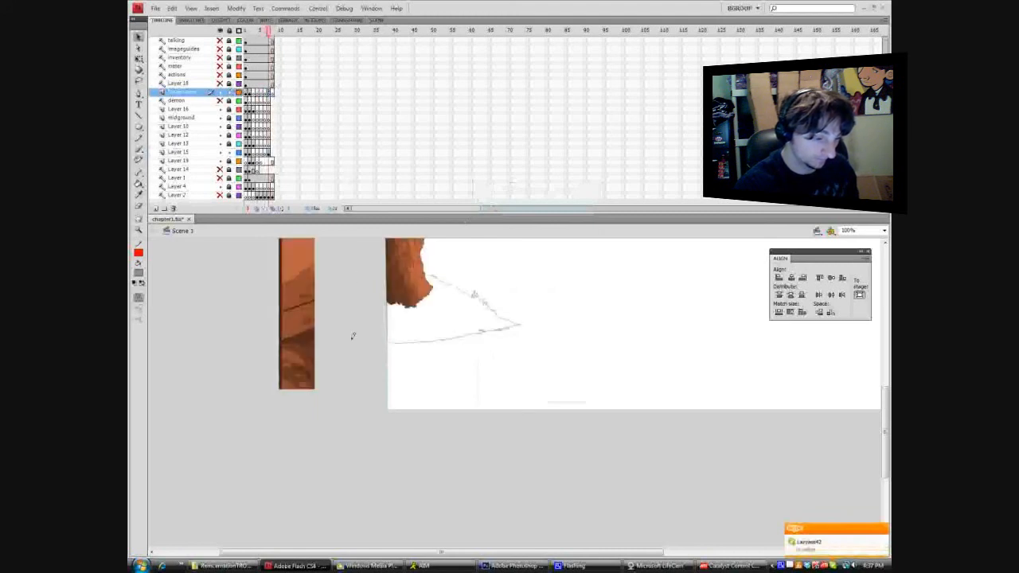
{"action": "right_click", "coordinate": [353, 335]}
{"action": "left_click", "coordinate": [365, 372]}
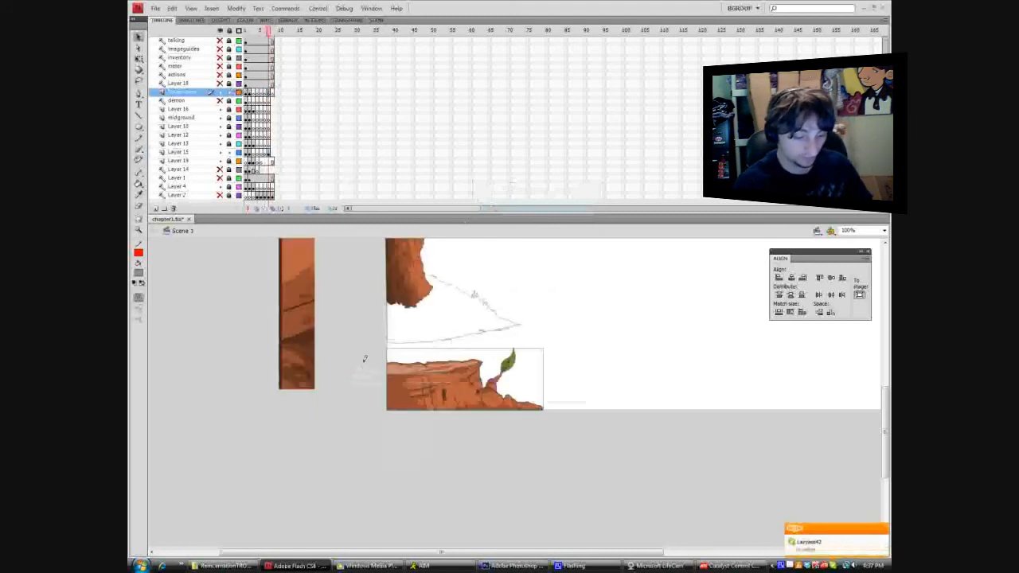
{"action": "left_click", "coordinate": [369, 404]}
Show the imageguides layer to check the artwork against the frame borders, and hide it again.
{"action": "scroll", "coordinate": [368, 404], "scroll_direction": "up", "scroll_amount": 3}
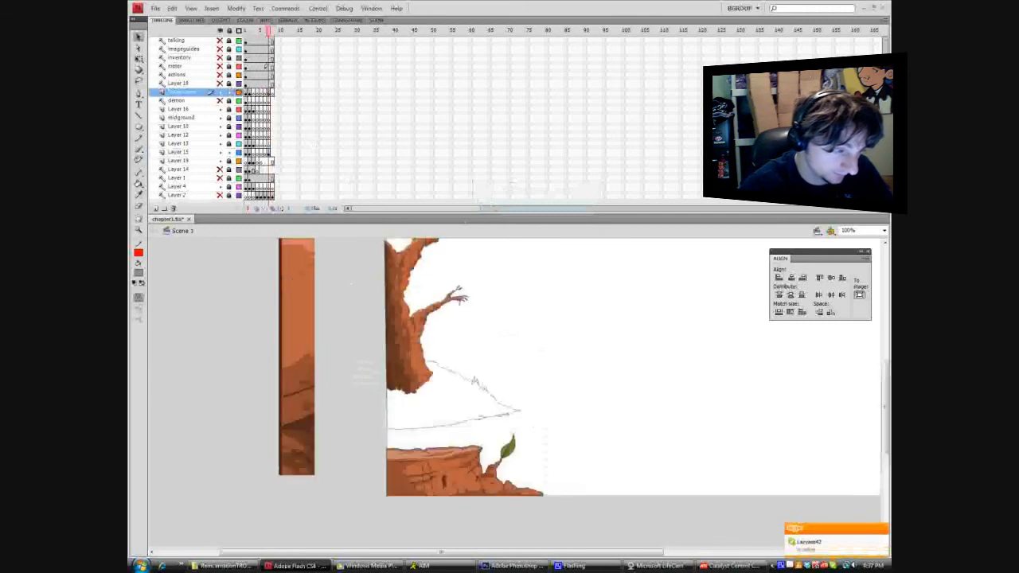
{"action": "left_click", "coordinate": [220, 49]}
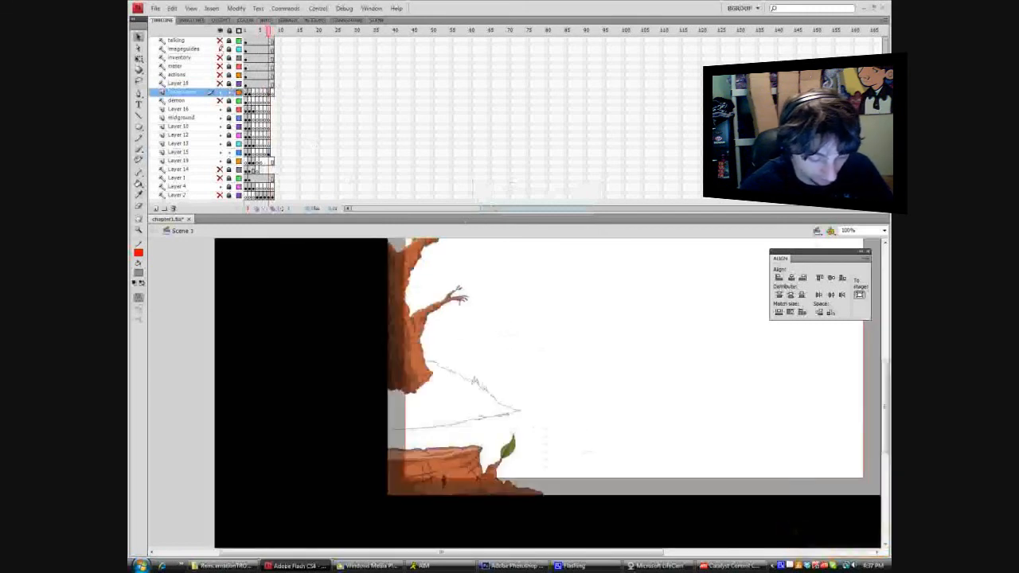
{"action": "left_click", "coordinate": [220, 49]}
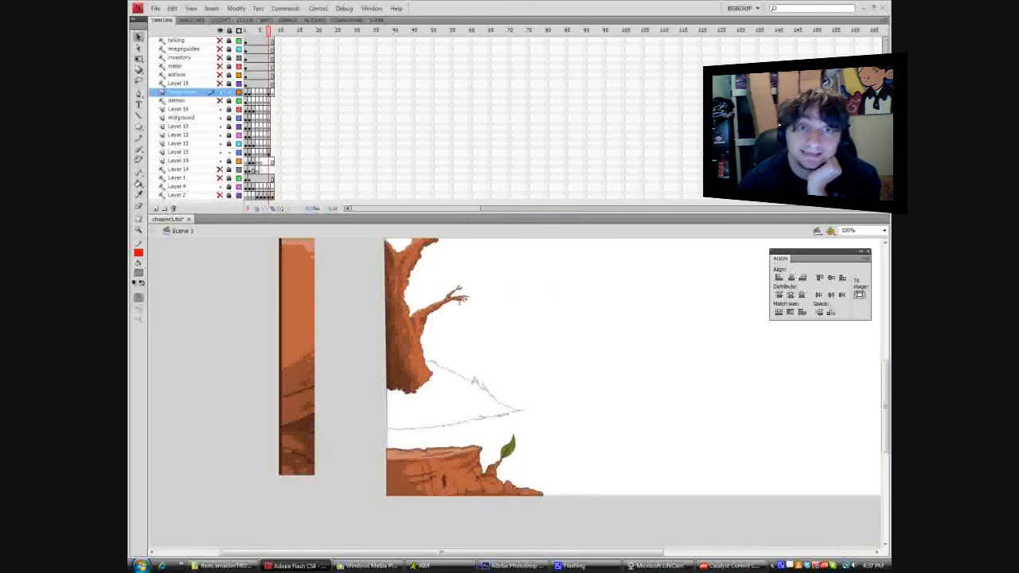
{"action": "key", "text": "alt+Tab"}
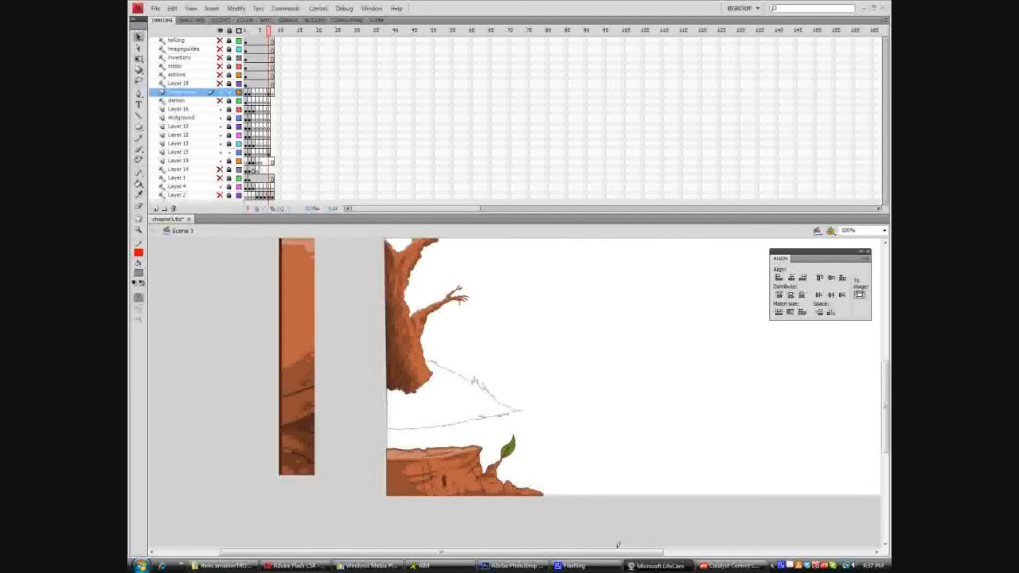
{"action": "right_click", "coordinate": [790, 565]}
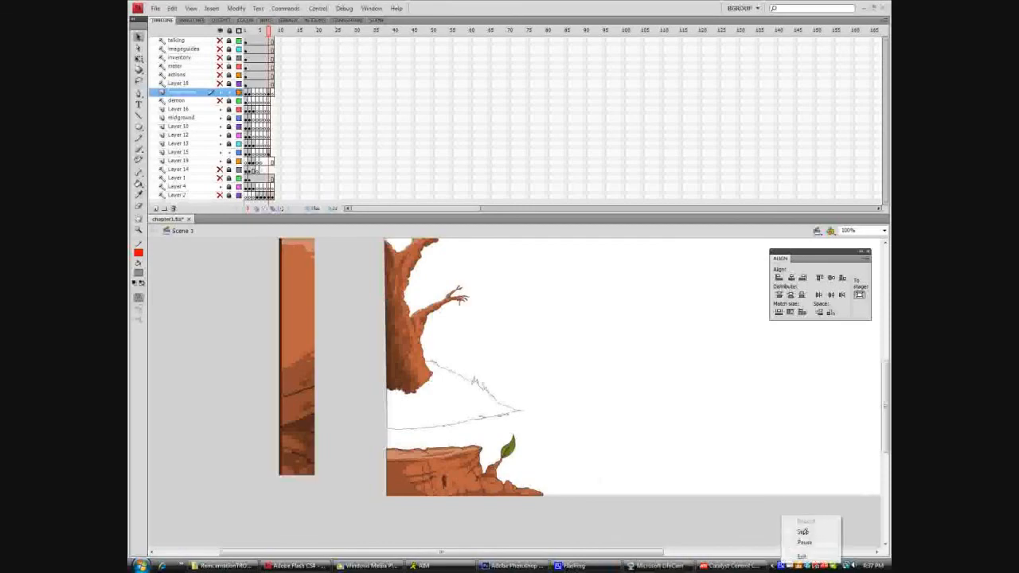